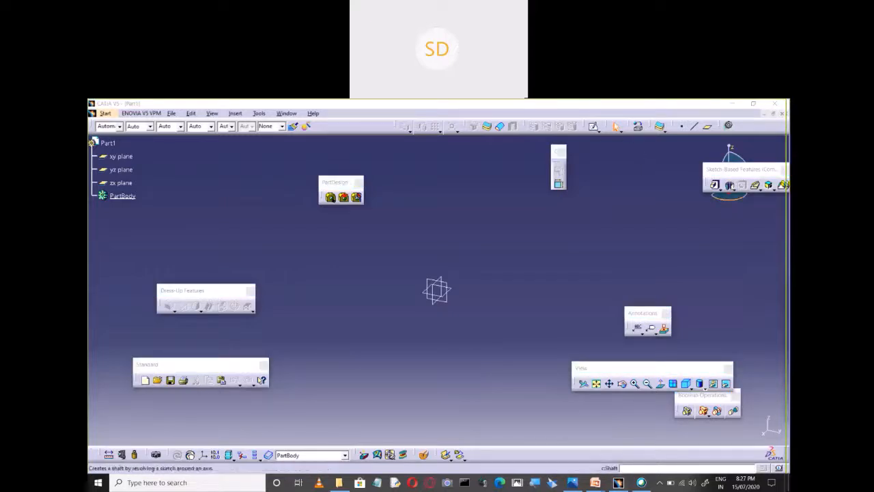
Start a Shaft feature and open a sketch for its profile on the yz plane.
{"action": "left_click", "coordinate": [730, 185]}
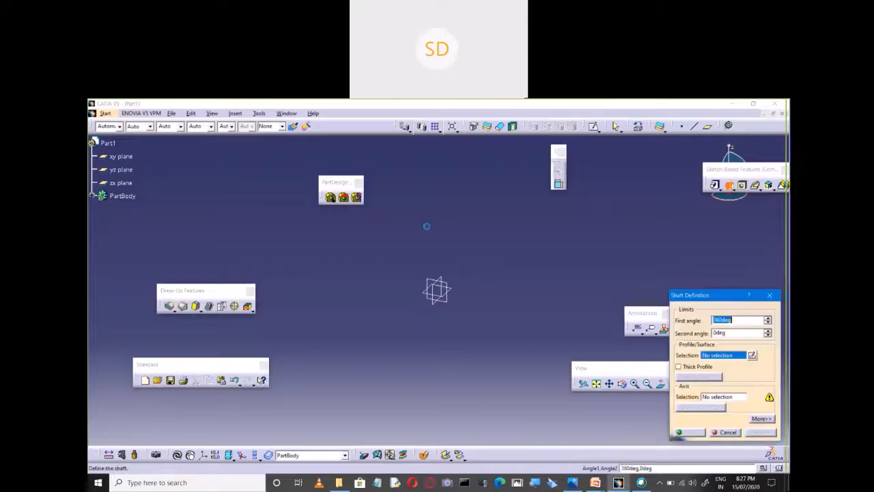
{"action": "left_click", "coordinate": [752, 355]}
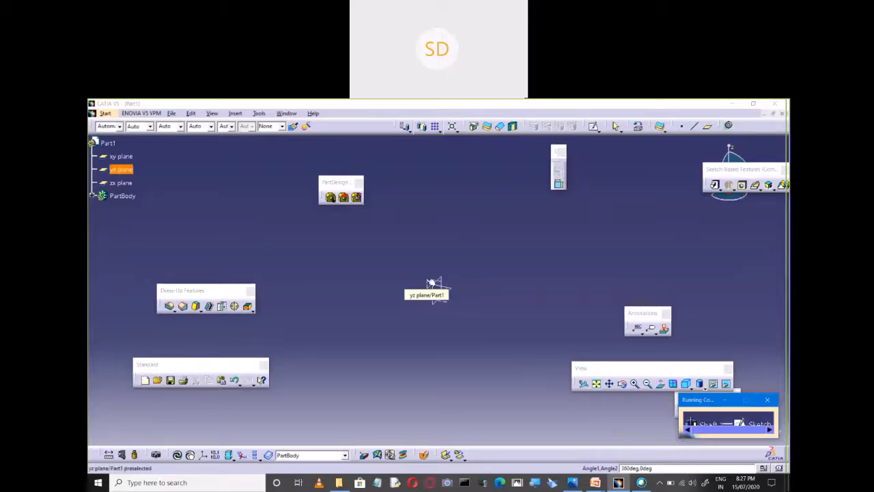
{"action": "left_click", "coordinate": [431, 282]}
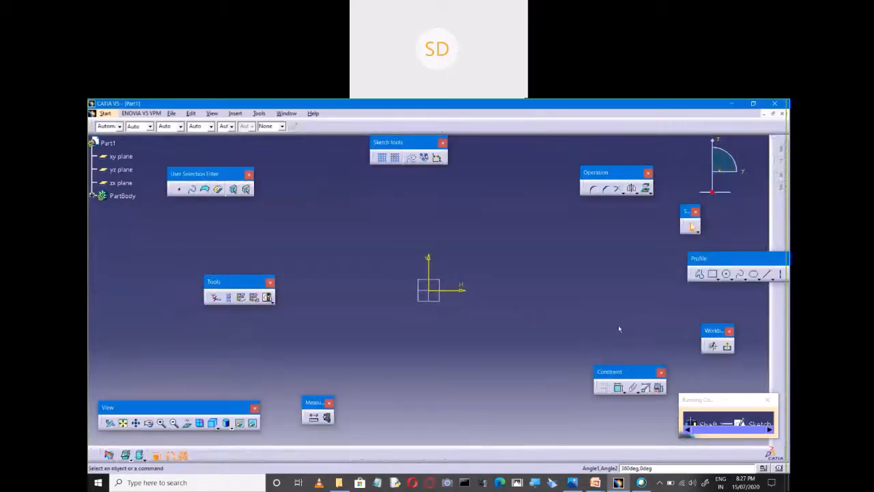
Sketch a horizontal axis line about 178 mm long through the sketch origin.
{"action": "left_click", "coordinate": [781, 273]}
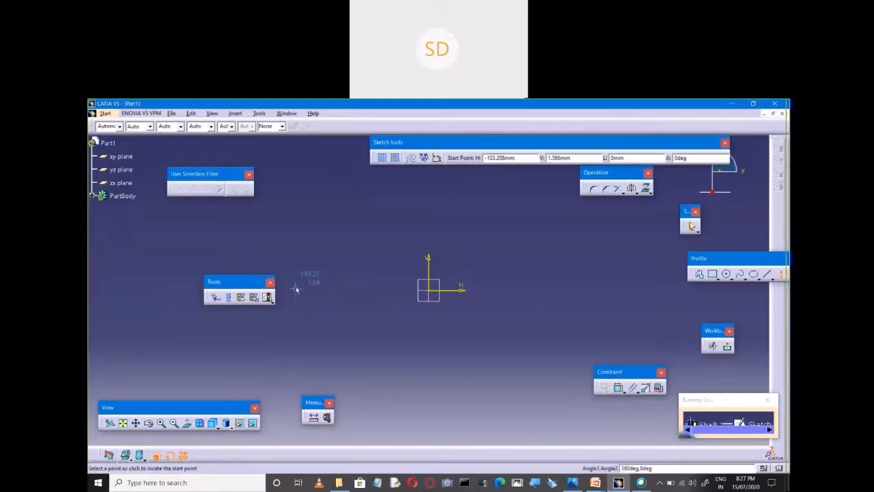
{"action": "left_click", "coordinate": [351, 290]}
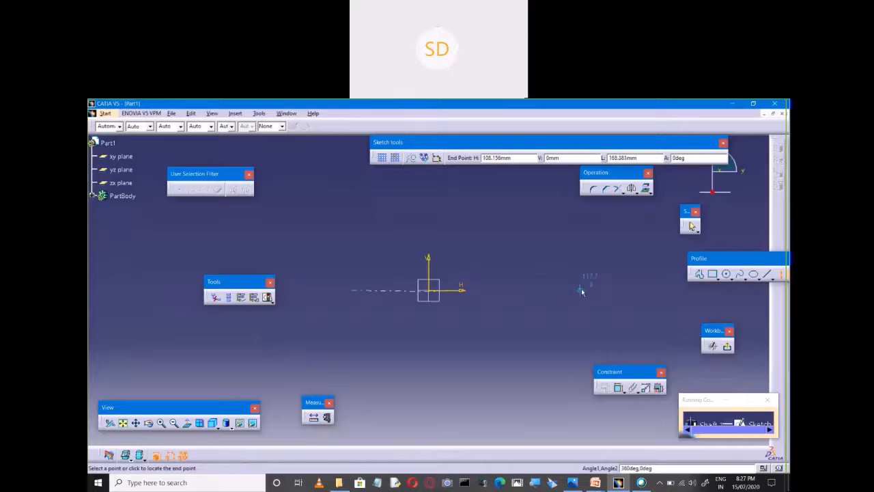
{"action": "left_click", "coordinate": [578, 290]}
Try to lock the axis line in place with a Fix constraint.
{"action": "left_click", "coordinate": [605, 388]}
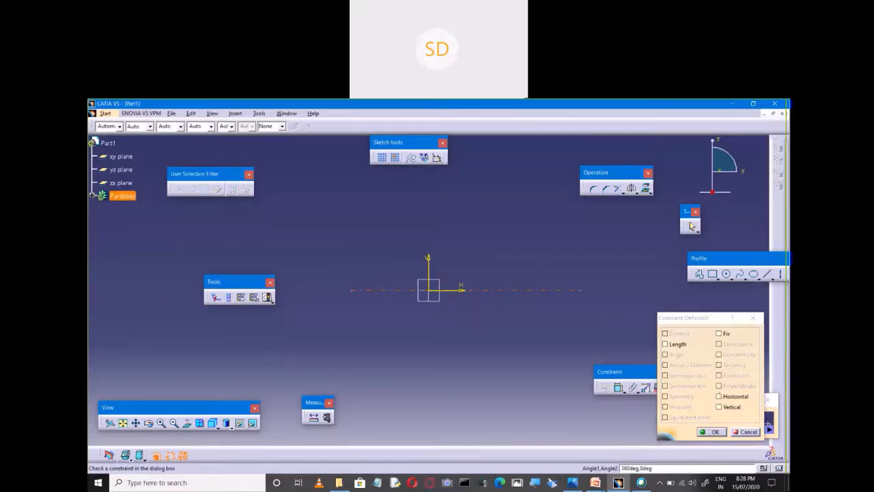
{"action": "left_click", "coordinate": [717, 332]}
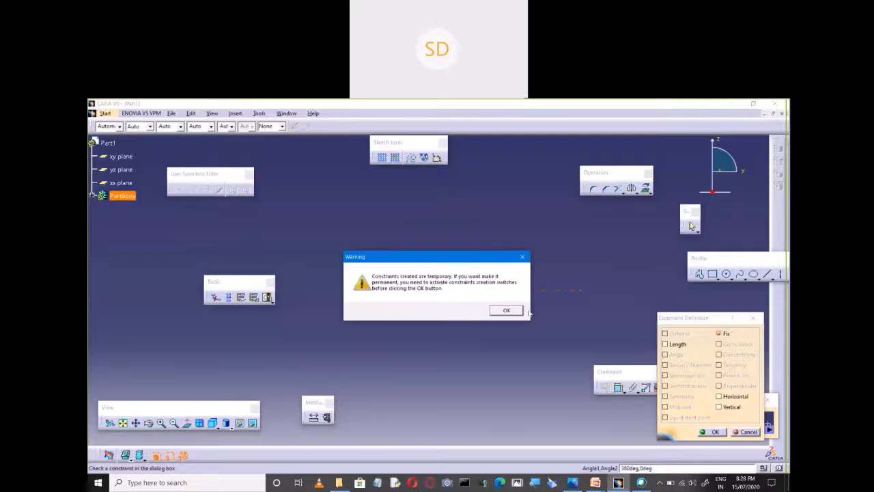
{"action": "key", "text": "Return"}
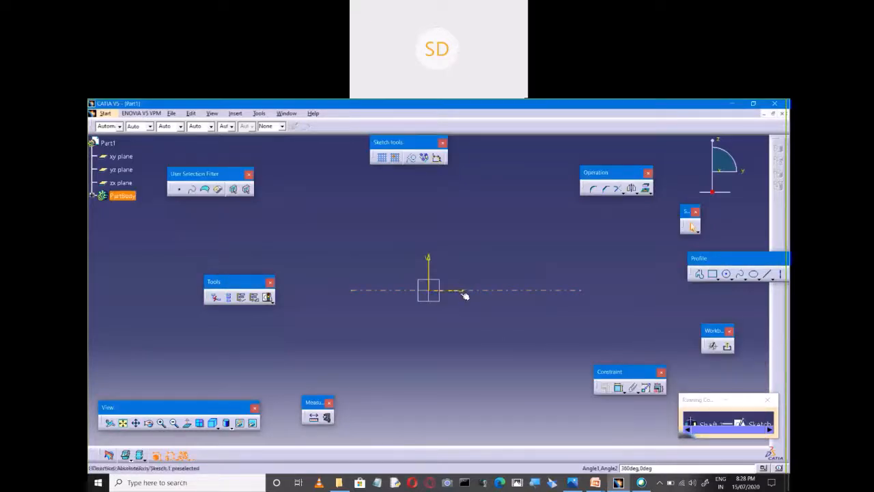
Try to make the axis line coincident with the sketch's H direction and apply a Fix constraint as well.
{"action": "left_click", "coordinate": [466, 293]}
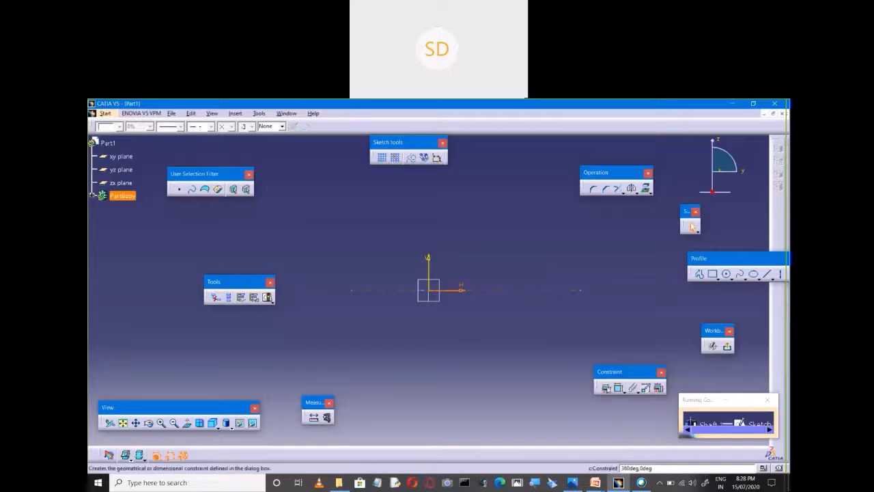
{"action": "left_click", "coordinate": [605, 387]}
{"action": "left_click", "coordinate": [719, 343]}
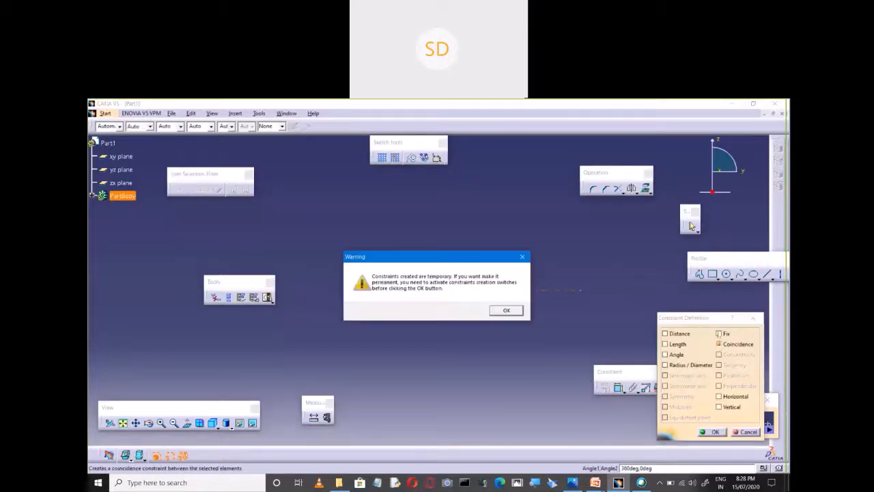
{"action": "left_click", "coordinate": [507, 311]}
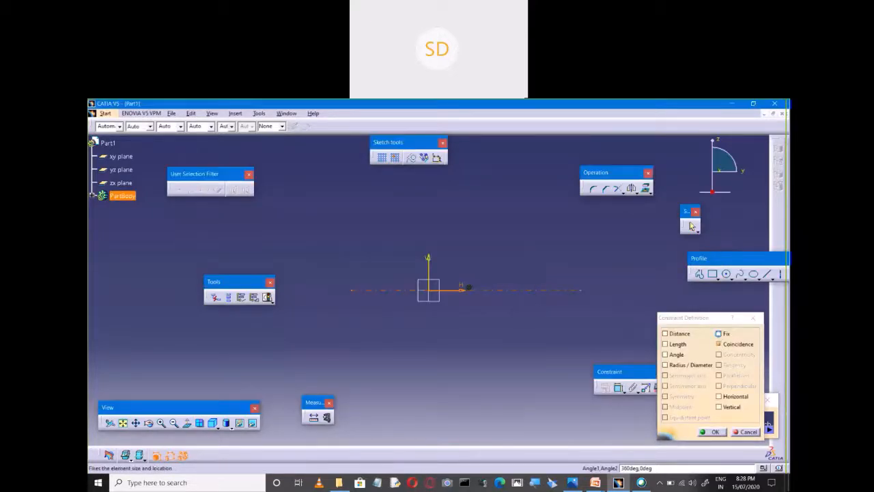
{"action": "left_click", "coordinate": [718, 334]}
{"action": "left_click", "coordinate": [506, 310]}
{"action": "left_click", "coordinate": [712, 431]}
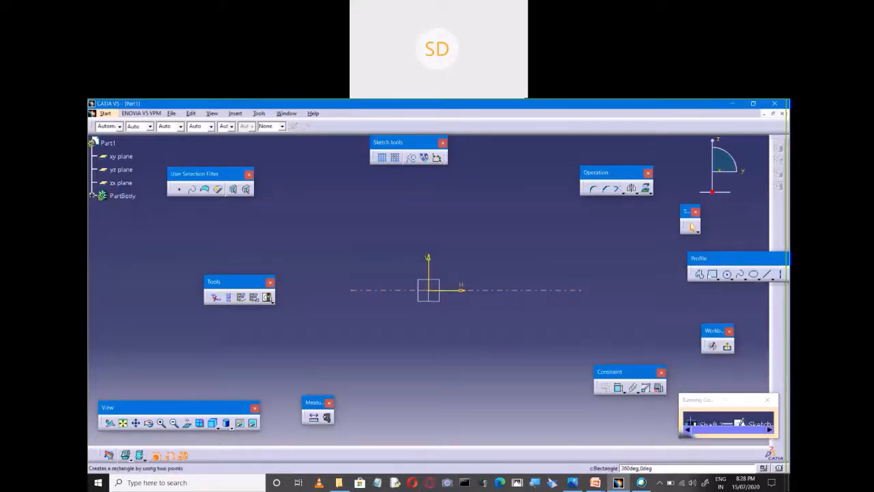
Sketch the first profile lines above the axis: about 77 mm right, 27 mm up, 7 mm left and 32 mm up.
{"action": "left_click", "coordinate": [700, 274]}
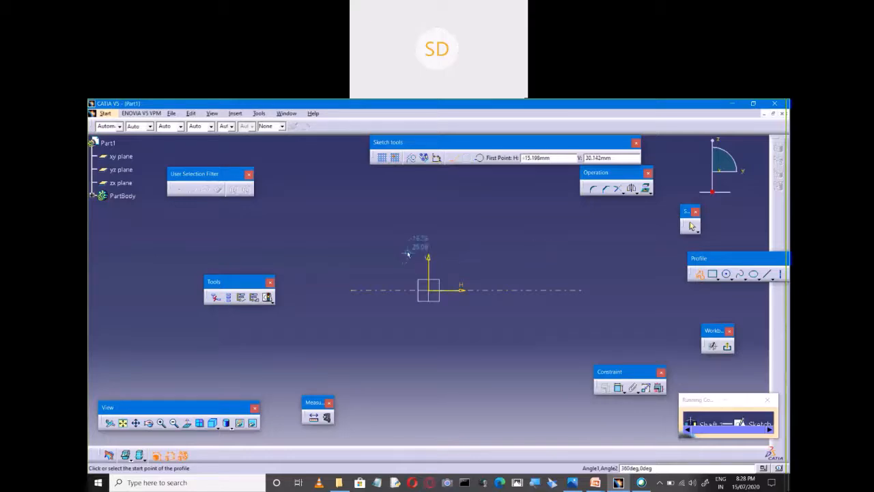
{"action": "left_click", "coordinate": [384, 250]}
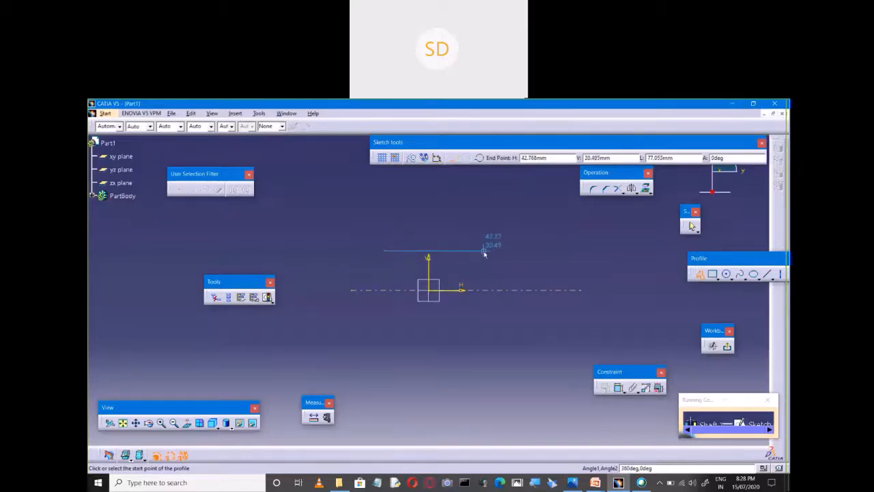
{"action": "left_click", "coordinate": [484, 251]}
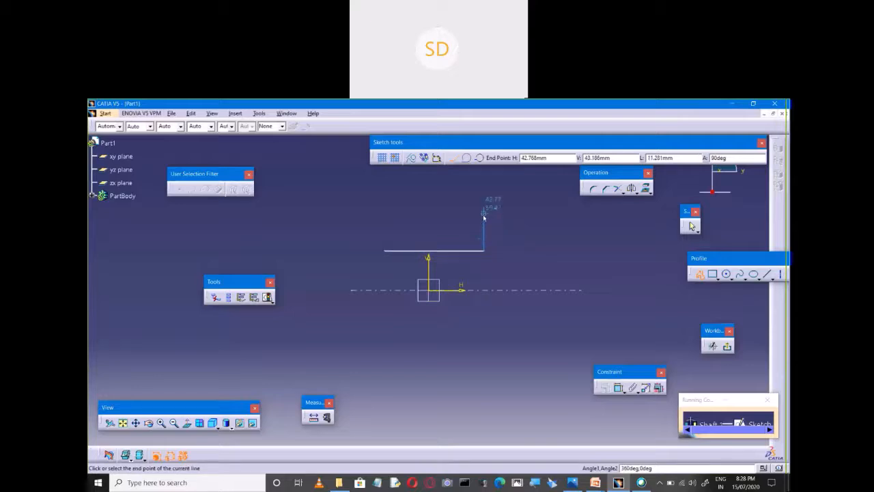
{"action": "left_click", "coordinate": [484, 217]}
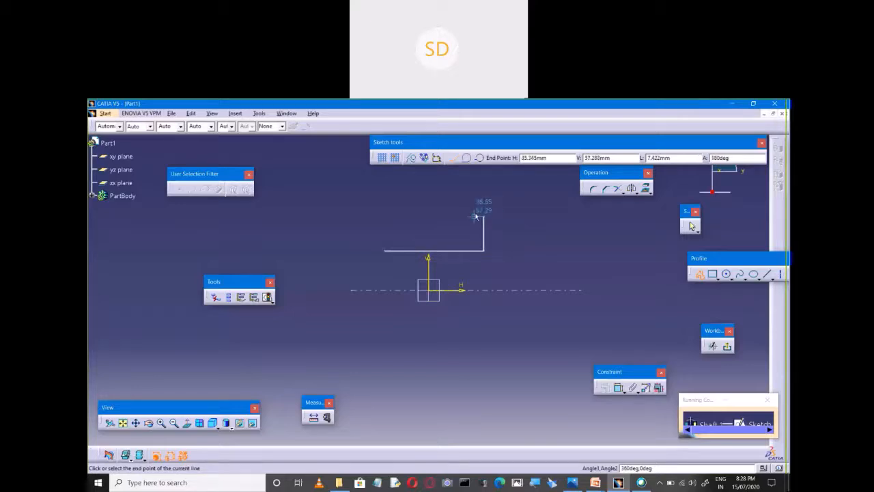
{"action": "left_click", "coordinate": [475, 217]}
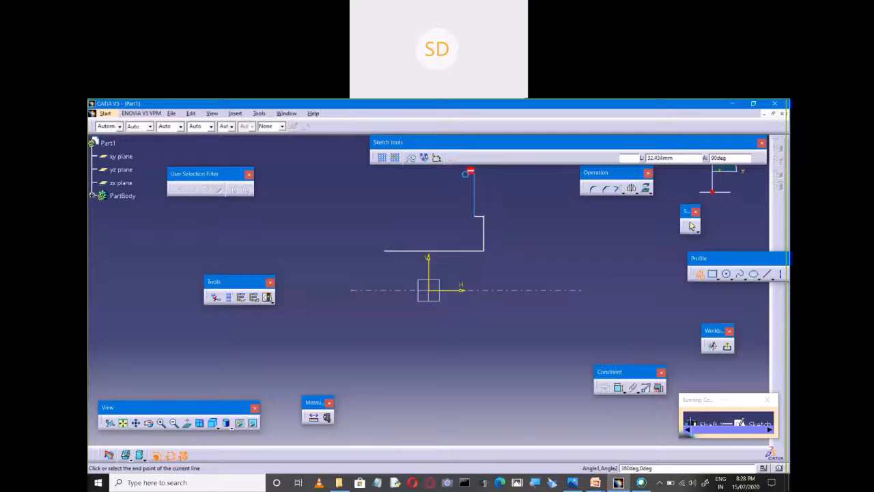
{"action": "double_click", "coordinate": [474, 175]}
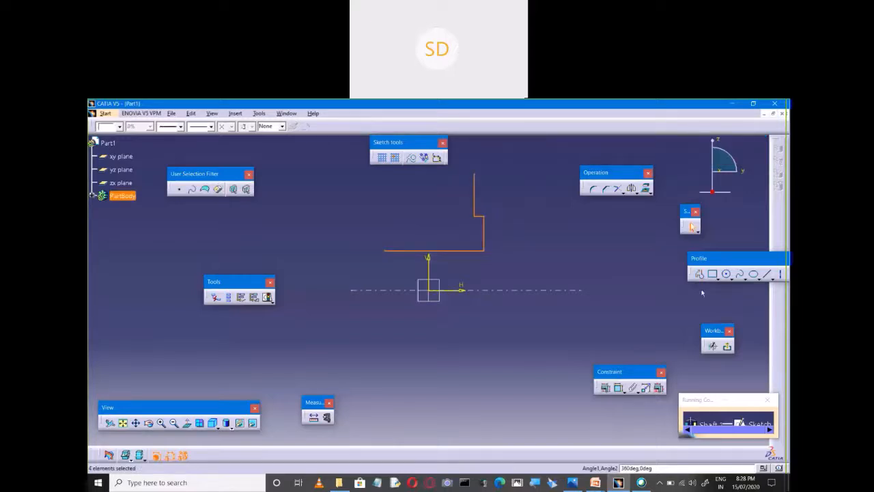
Continue the profile from its upper end with lines about 31 mm left, 12 mm down and 11 mm right.
{"action": "left_click", "coordinate": [699, 274]}
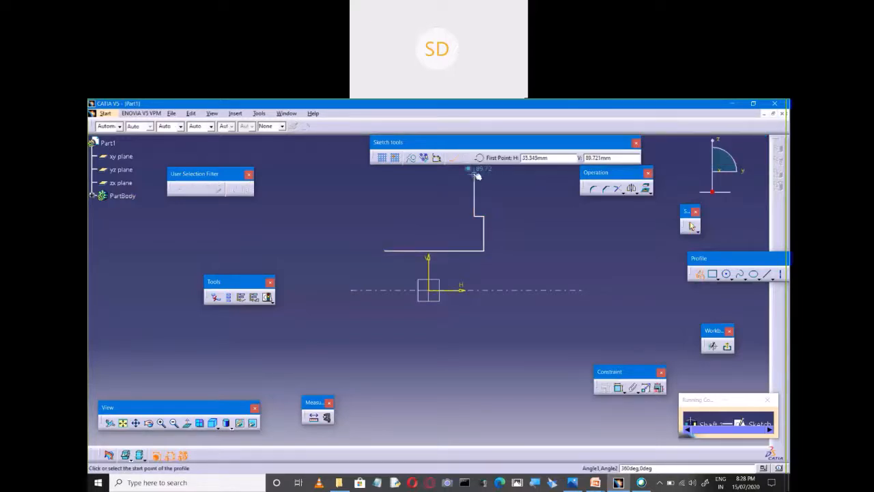
{"action": "left_click", "coordinate": [475, 175]}
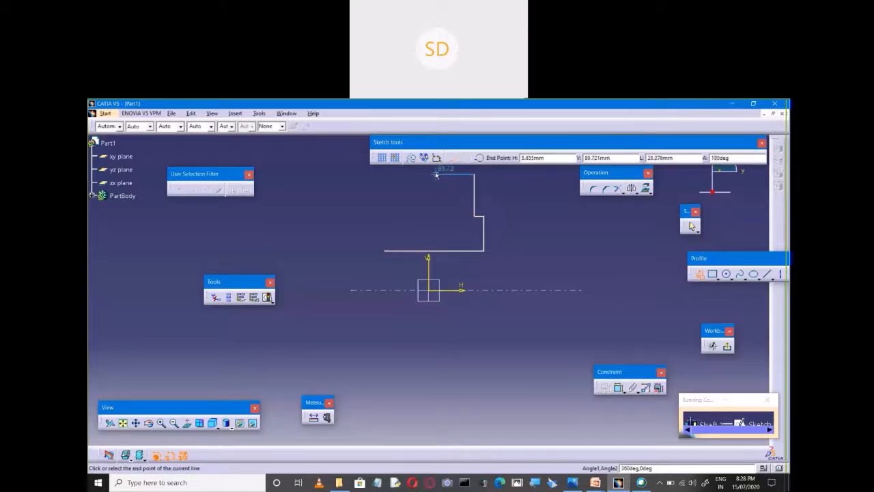
{"action": "left_click", "coordinate": [434, 174]}
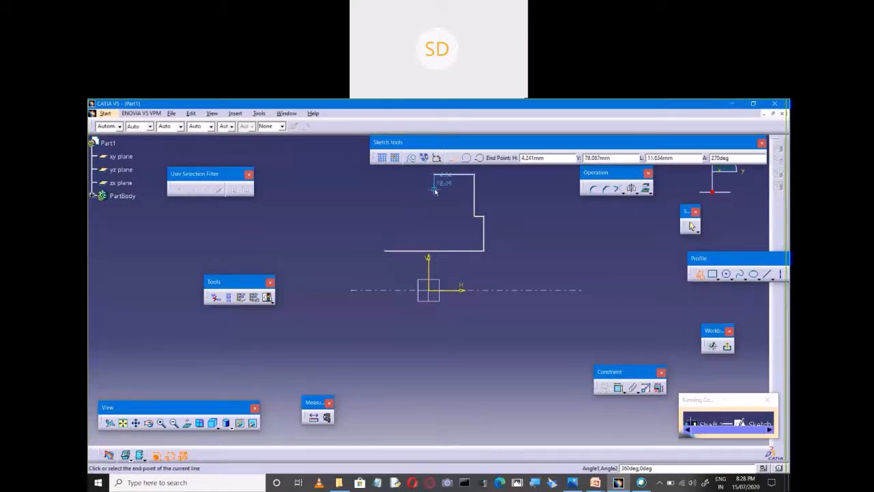
{"action": "left_click", "coordinate": [434, 189]}
{"action": "double_click", "coordinate": [449, 189]}
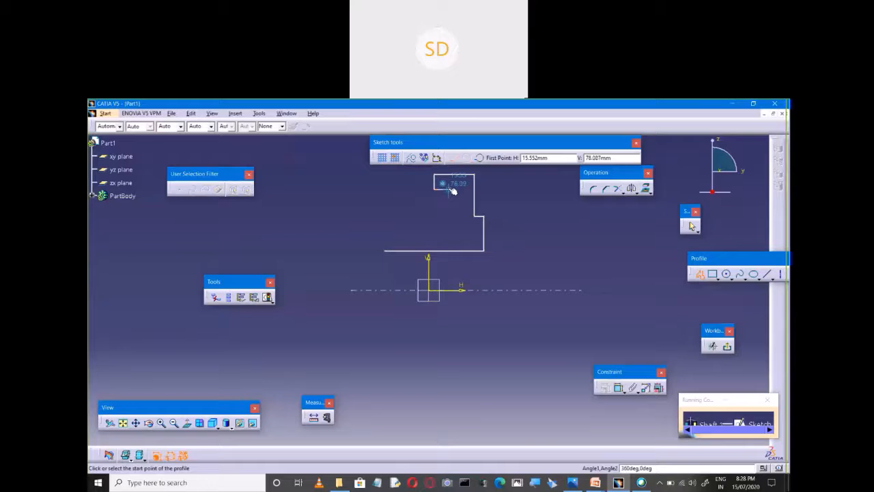
Close the profile with lines about 26 mm down, 50 mm left and down to the profile's start point.
{"action": "left_click", "coordinate": [451, 190]}
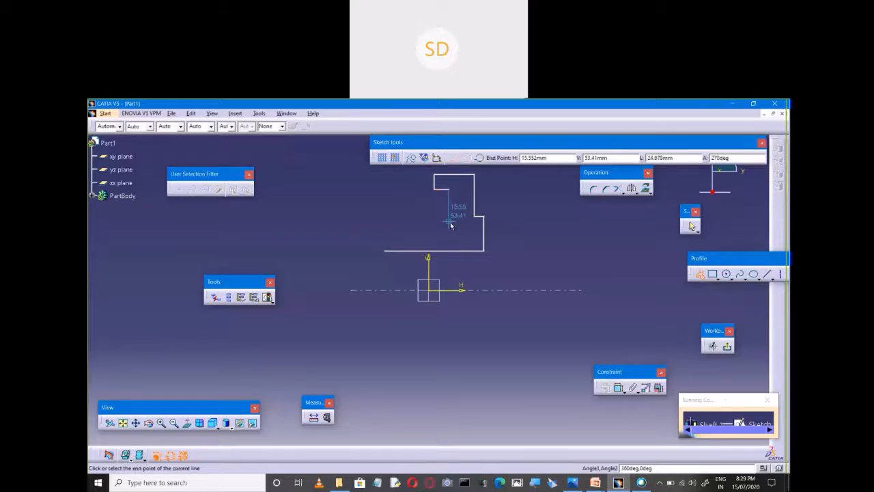
{"action": "left_click", "coordinate": [449, 222]}
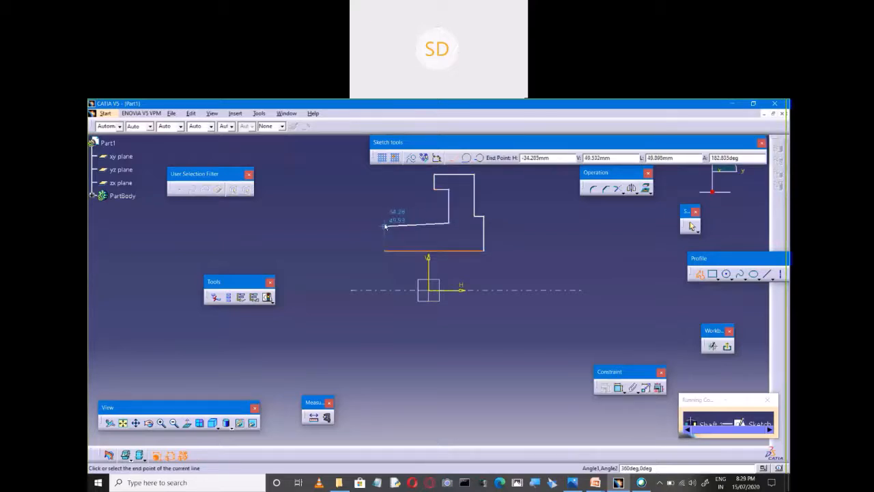
{"action": "left_click", "coordinate": [384, 222]}
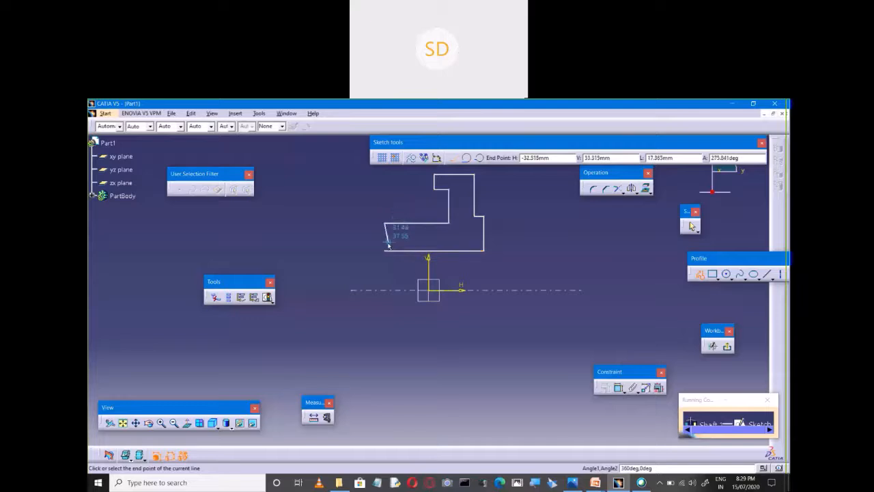
{"action": "left_click", "coordinate": [385, 250]}
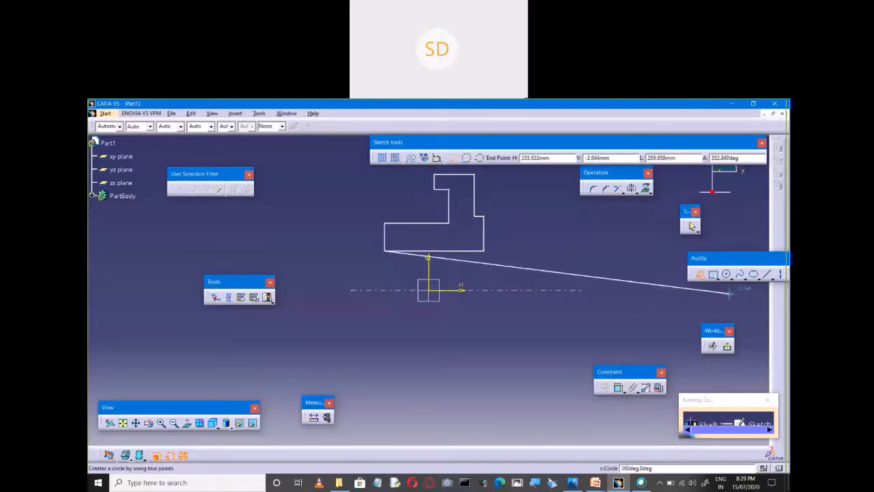
{"action": "key", "text": "Escape"}
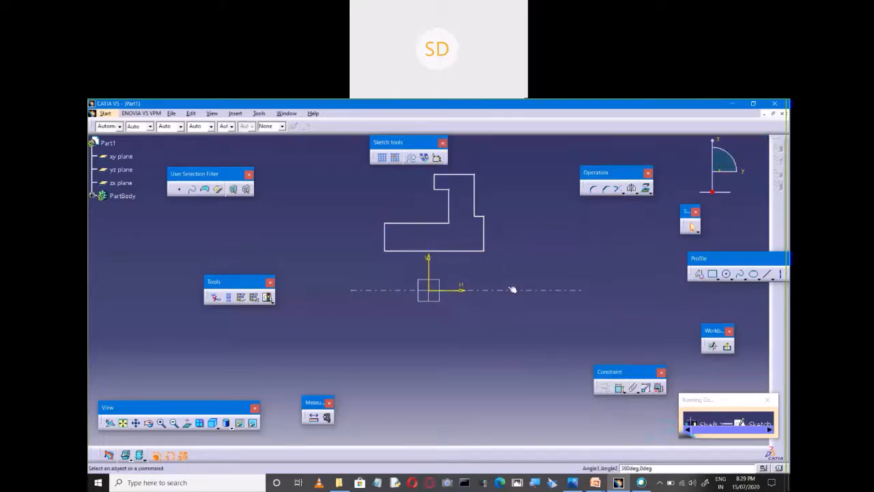
Dimension the distance from the profile's top edge to the axis line and set it to 108 mm.
{"action": "double_click", "coordinate": [466, 179]}
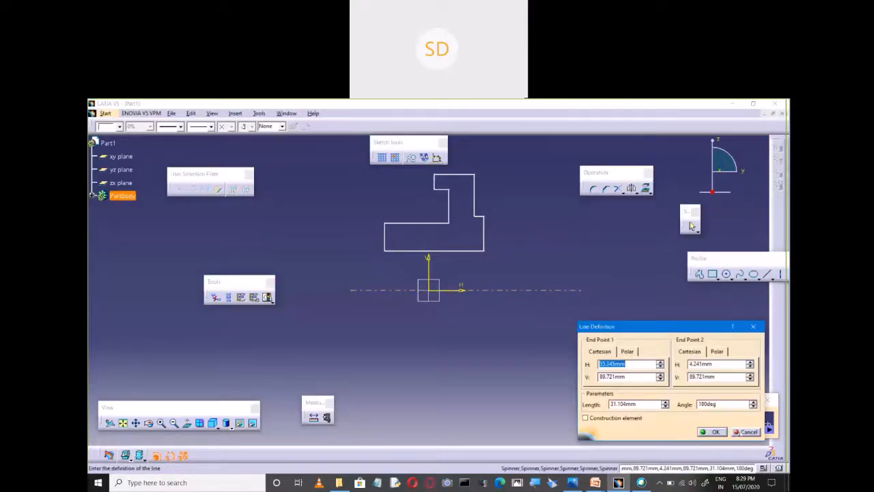
{"action": "left_click", "coordinate": [740, 432]}
{"action": "left_click", "coordinate": [619, 388]}
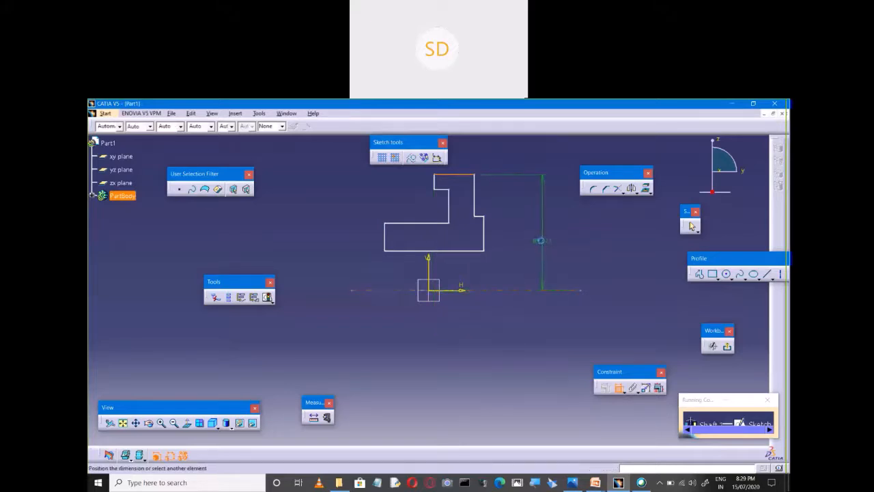
{"action": "double_click", "coordinate": [541, 240]}
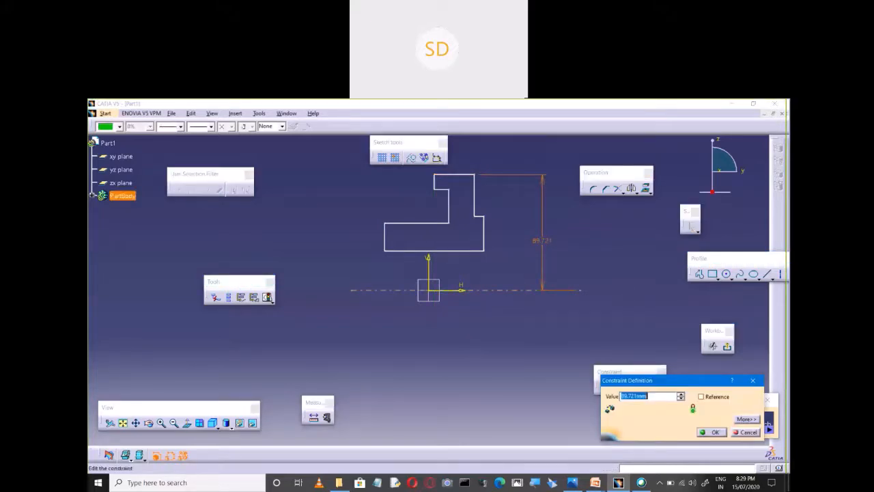
{"action": "type", "text": "108"}
{"action": "key", "text": "Return"}
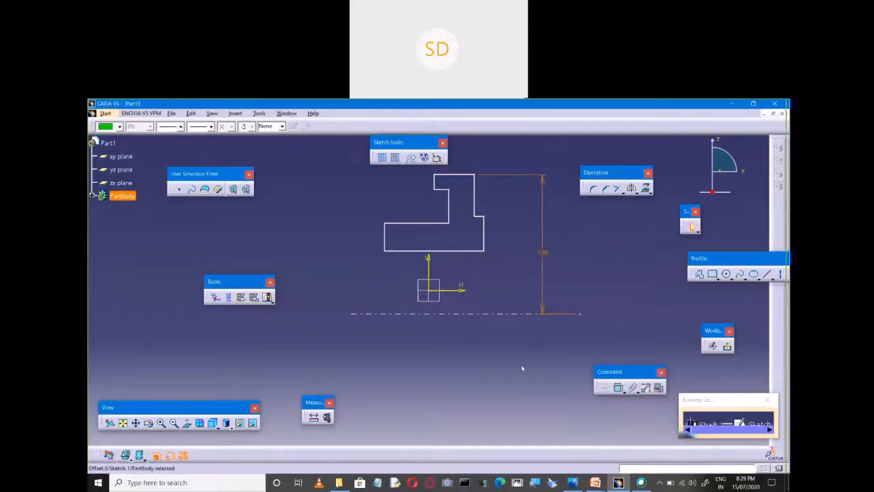
Apply Coincidence and Fix constraints between the sketched axis line and the sketch's horizontal reference axis.
{"action": "left_click", "coordinate": [618, 388]}
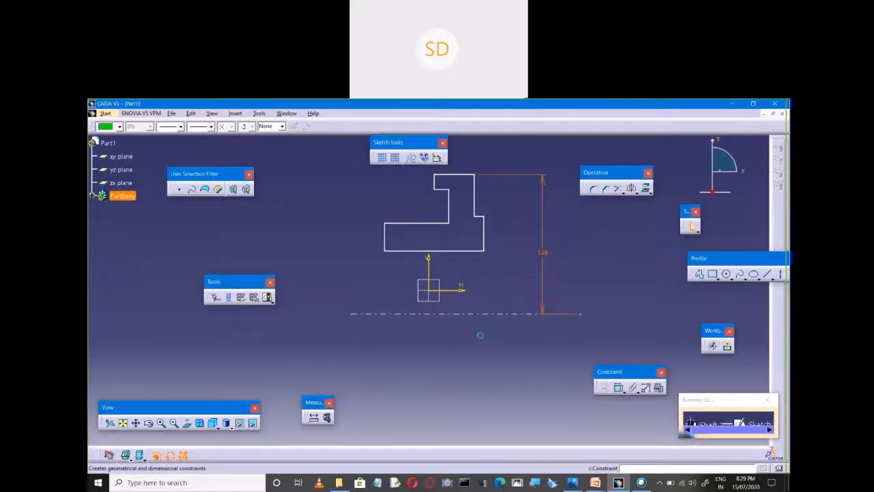
{"action": "left_click", "coordinate": [468, 314]}
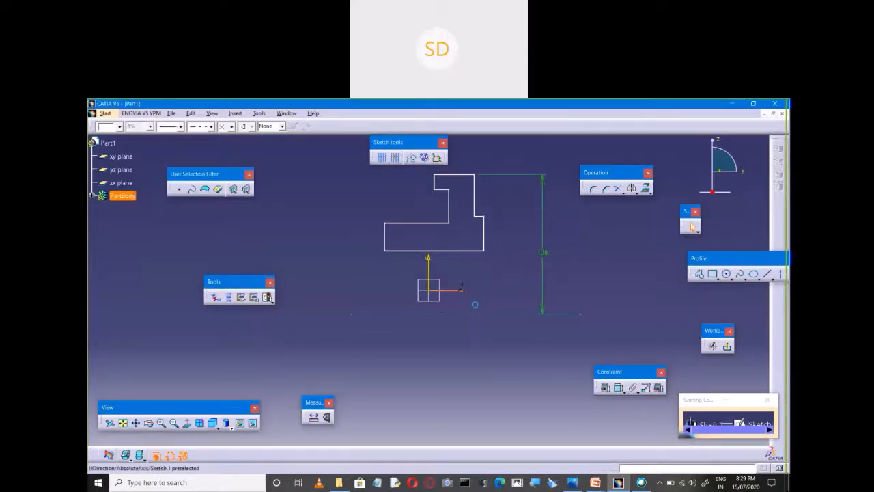
{"action": "left_click", "coordinate": [605, 387]}
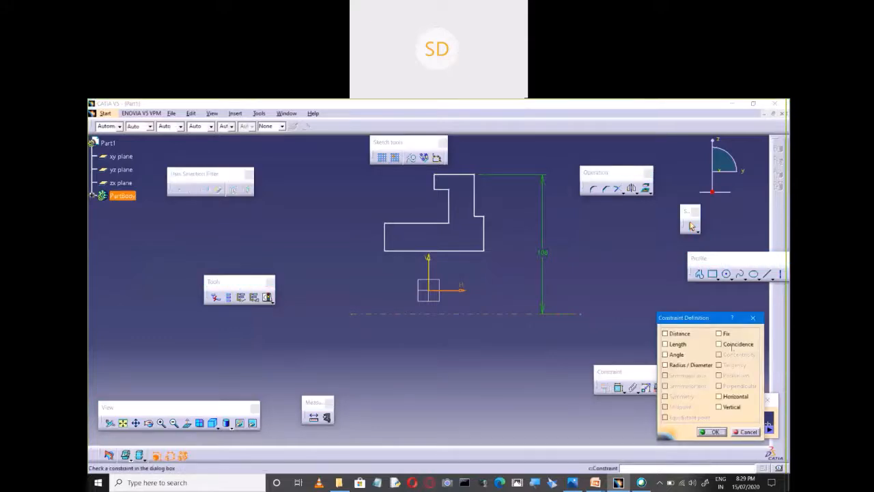
{"action": "left_click", "coordinate": [719, 343]}
{"action": "key", "text": "Return"}
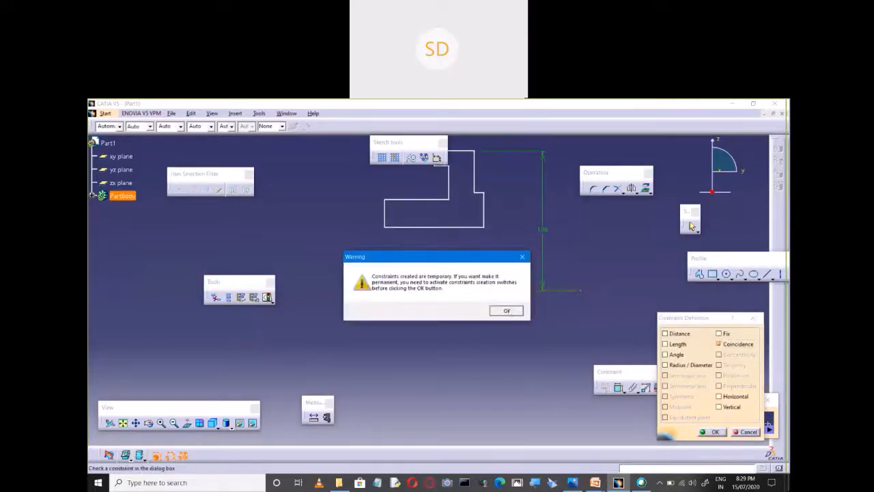
{"action": "left_click", "coordinate": [718, 334]}
{"action": "key", "text": "Return"}
{"action": "left_click", "coordinate": [712, 433]}
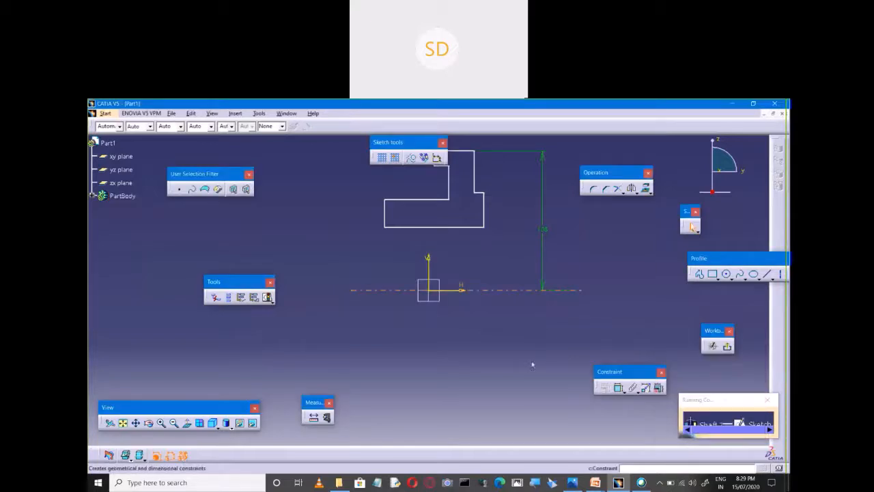
Dimension the distance from the profile's bottom edge to the sketched axis line and set it to 25 mm.
{"action": "left_click", "coordinate": [619, 388]}
{"action": "left_click", "coordinate": [451, 226]}
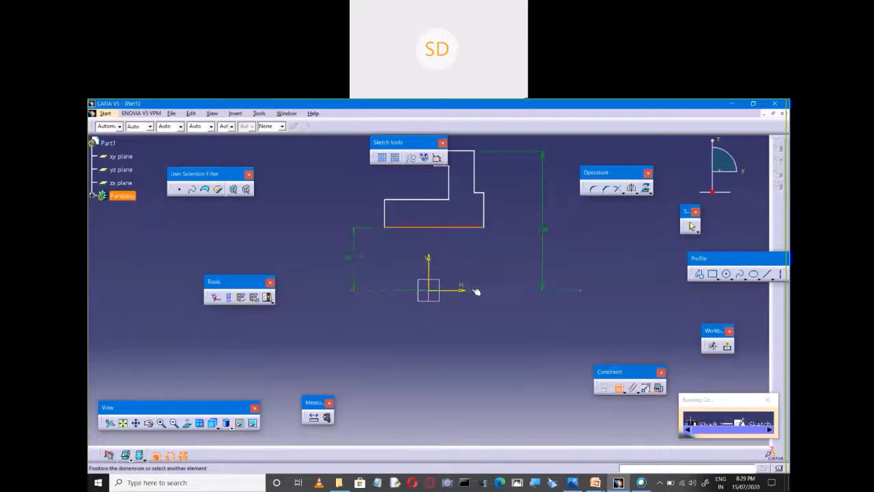
{"action": "double_click", "coordinate": [486, 265]}
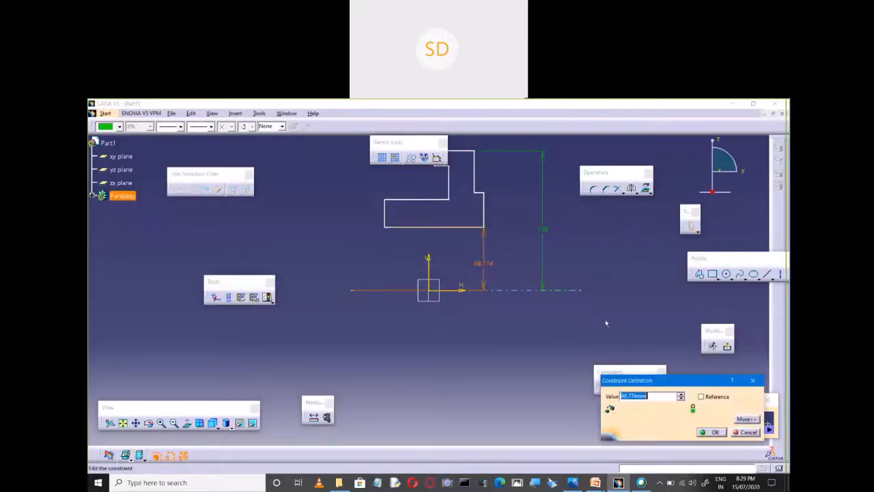
{"action": "type", "text": "25"}
{"action": "key", "text": "Return"}
{"action": "left_click", "coordinate": [552, 334]}
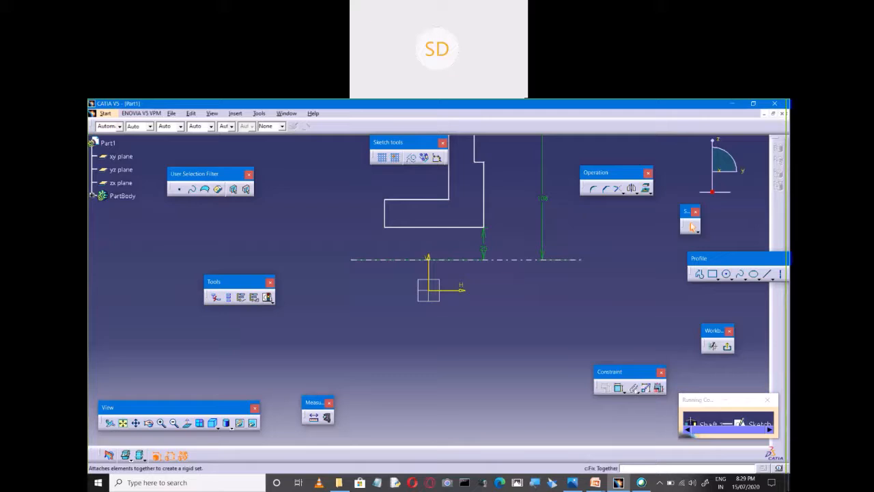
Fix the sketched axis line, with its end points, together with the horizontal reference axis.
{"action": "left_click", "coordinate": [645, 387]}
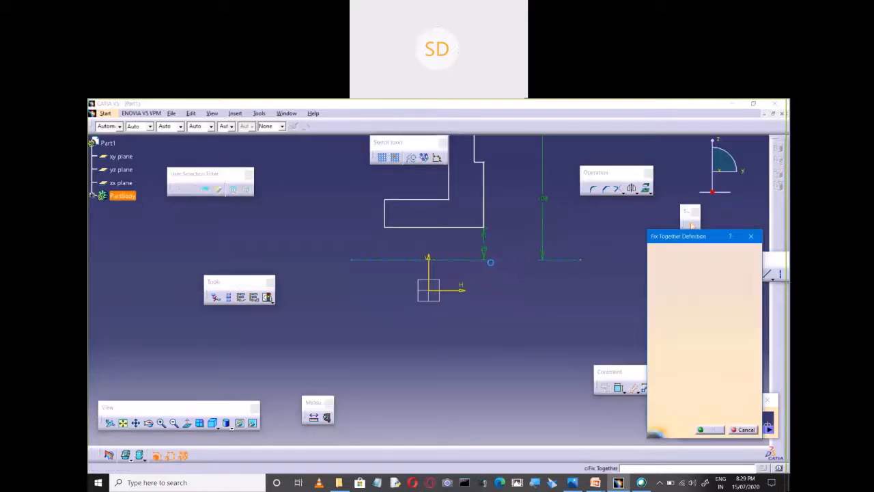
{"action": "left_click", "coordinate": [505, 262]}
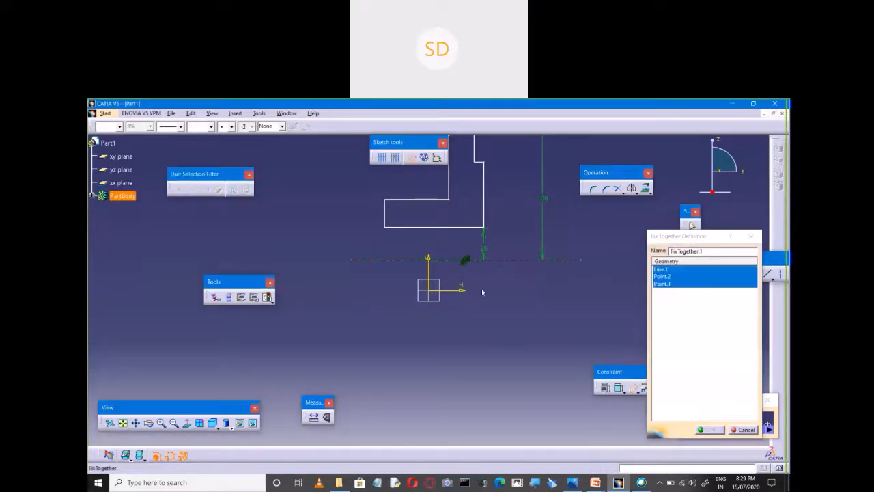
{"action": "left_click", "coordinate": [459, 292]}
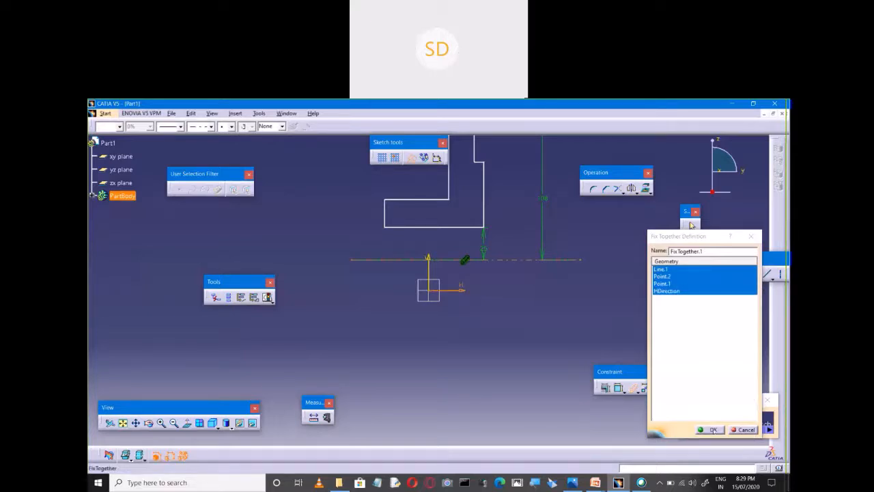
{"action": "left_click", "coordinate": [710, 429]}
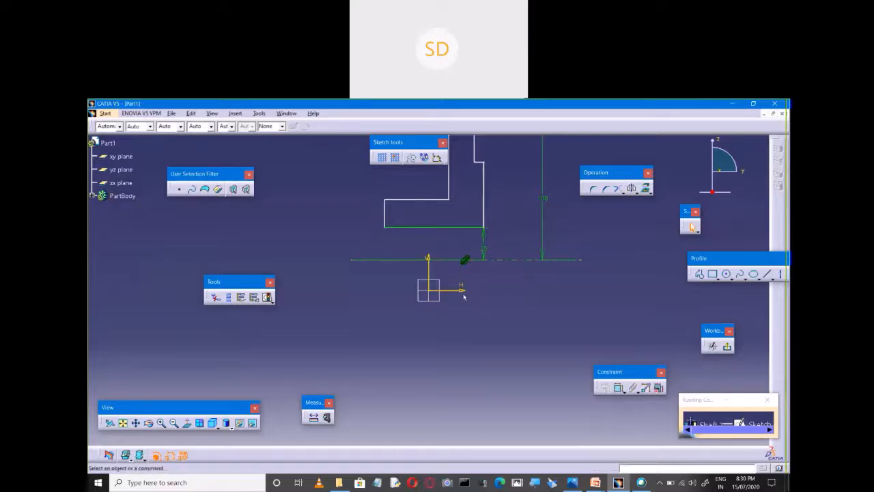
Try to tie the sketched axis line to the horizontal reference axis again with Coincidence and Fix constraints.
{"action": "left_click", "coordinate": [471, 258]}
{"action": "key", "text": "super+space"}
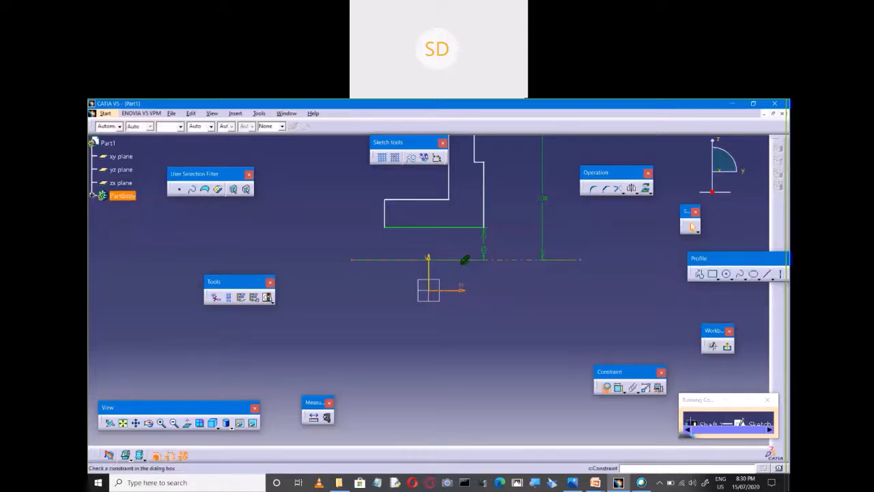
{"action": "left_click", "coordinate": [604, 387]}
{"action": "left_click", "coordinate": [729, 344]}
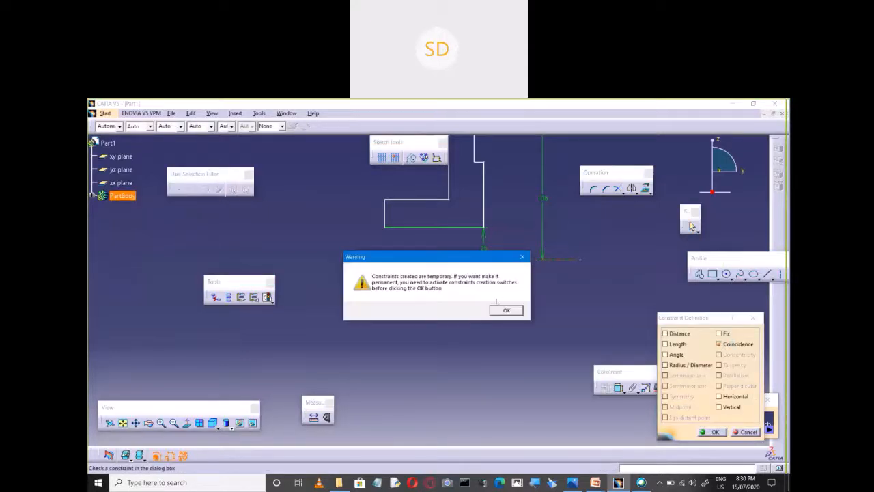
{"action": "left_click", "coordinate": [506, 310]}
{"action": "left_click", "coordinate": [719, 334]}
{"action": "left_click", "coordinate": [506, 309]}
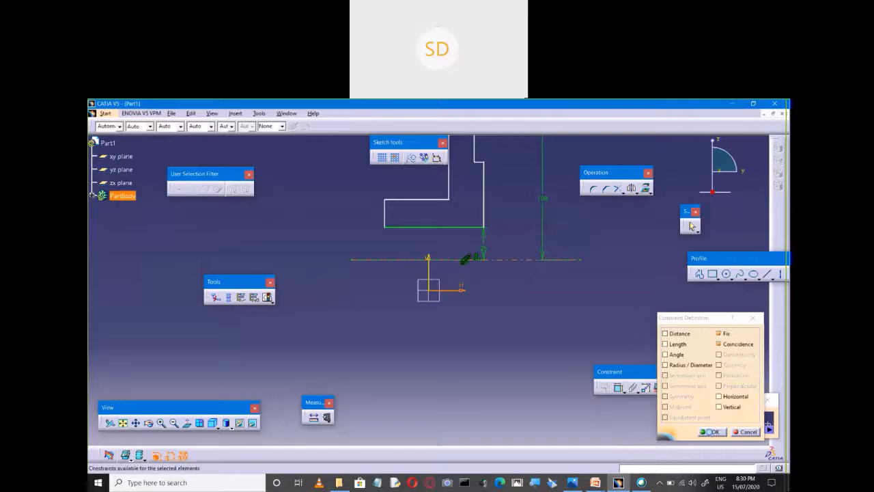
{"action": "key", "text": "Return"}
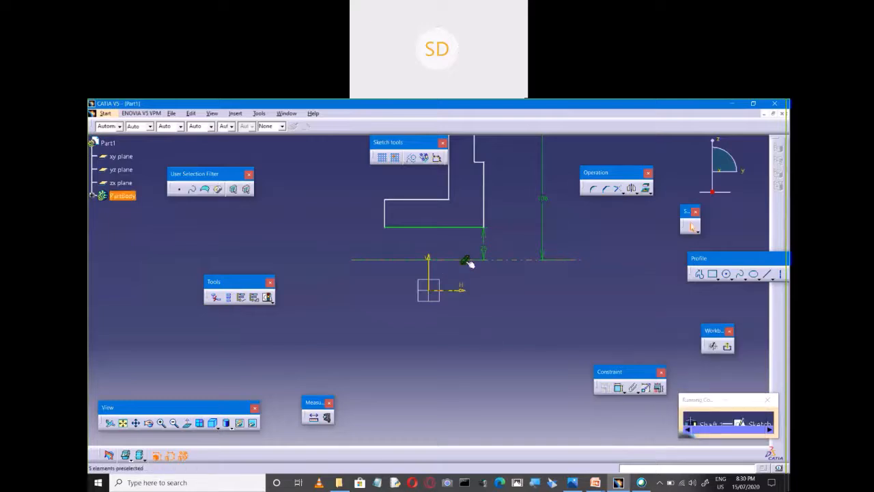
Delete the fixed-together axis line along with its attached constraints from the sketch.
{"action": "left_click", "coordinate": [467, 261]}
{"action": "key", "text": "Delete"}
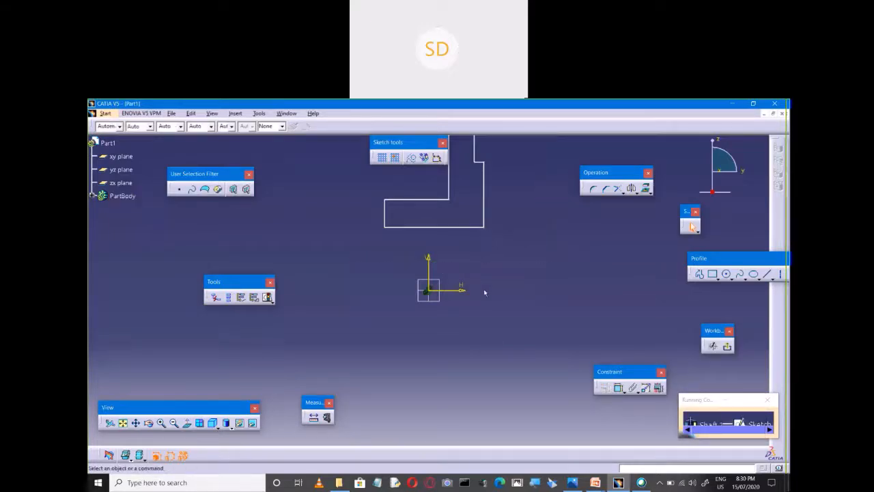
Dimension the distance from the profile's bottom edge to the horizontal reference axis and set it to 25 mm.
{"action": "left_click", "coordinate": [618, 387]}
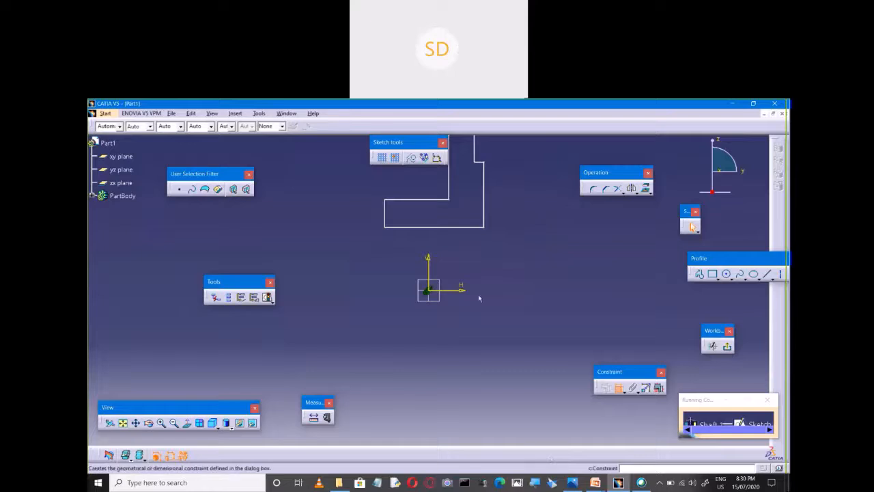
{"action": "left_click", "coordinate": [448, 226]}
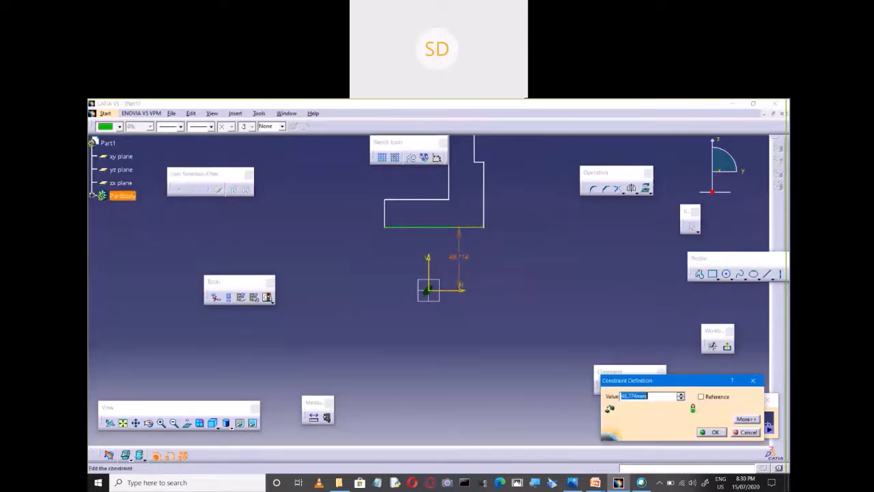
{"action": "type", "text": "25"}
{"action": "key", "text": "Return"}
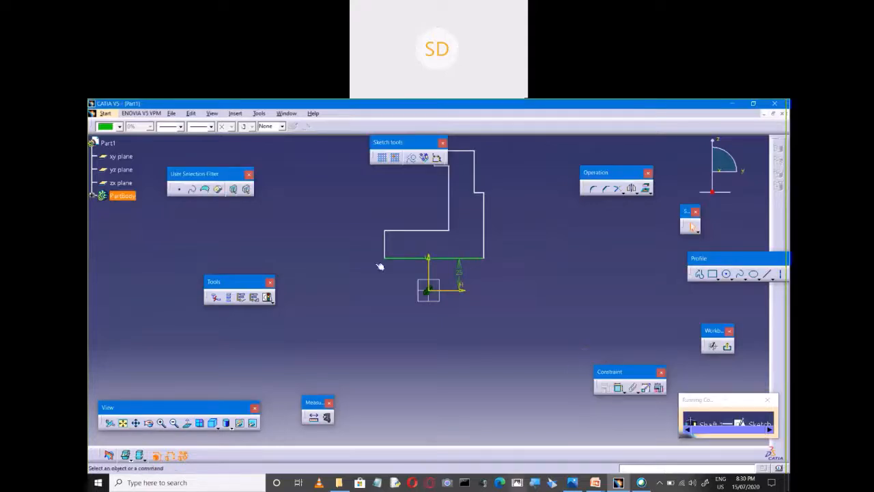
{"action": "left_click", "coordinate": [509, 317]}
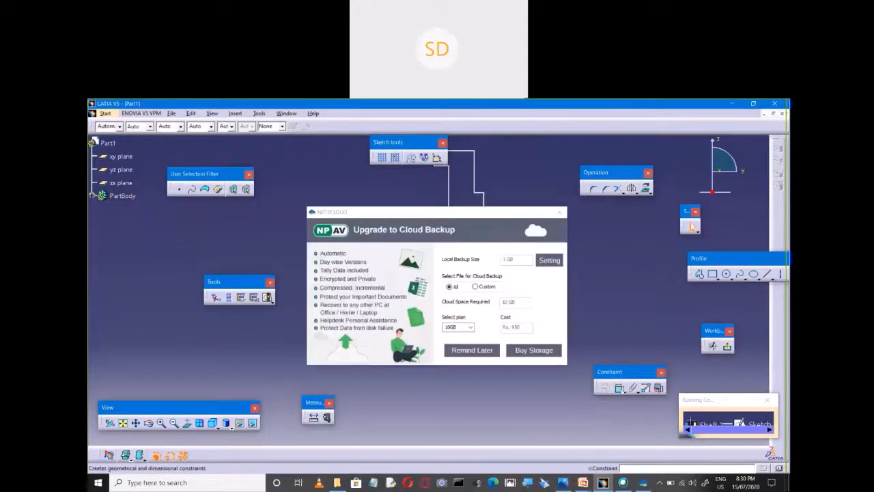
Dismiss the cloud backup offer and dimension the distance between the profile's outer left and right edges as 80 mm.
{"action": "left_click", "coordinate": [559, 213]}
{"action": "left_click", "coordinate": [618, 387]}
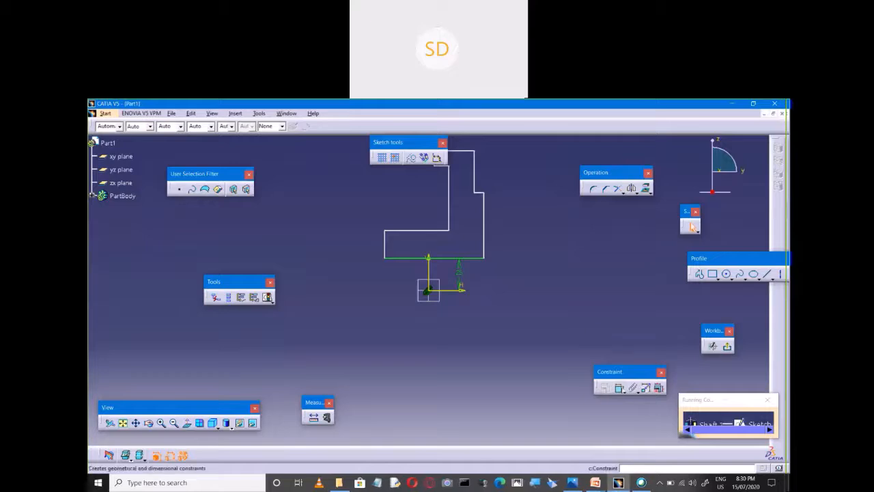
{"action": "left_click", "coordinate": [385, 246]}
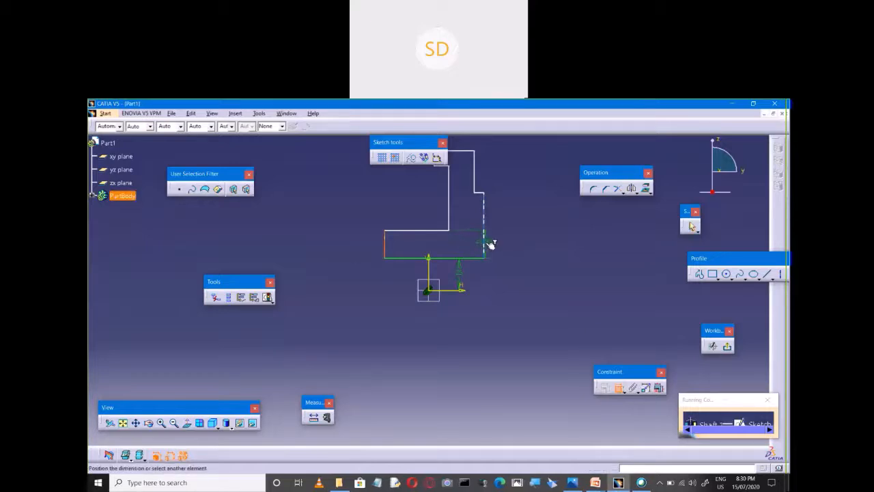
{"action": "left_click", "coordinate": [484, 242]}
{"action": "double_click", "coordinate": [464, 334]}
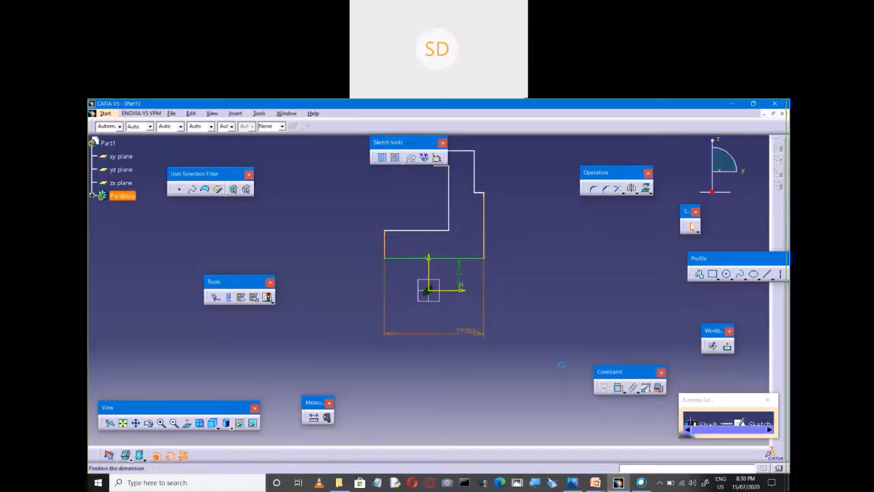
{"action": "type", "text": "80"}
{"action": "key", "text": "Return"}
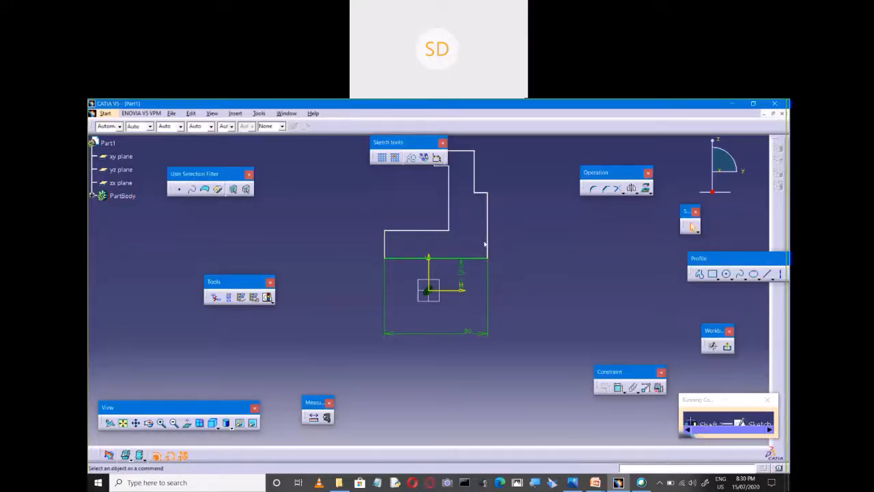
Consult the flanged coupling drawing and dimension the right step's top edge at 37.5 mm from the horizontal reference axis.
{"action": "key", "text": "alt+Tab"}
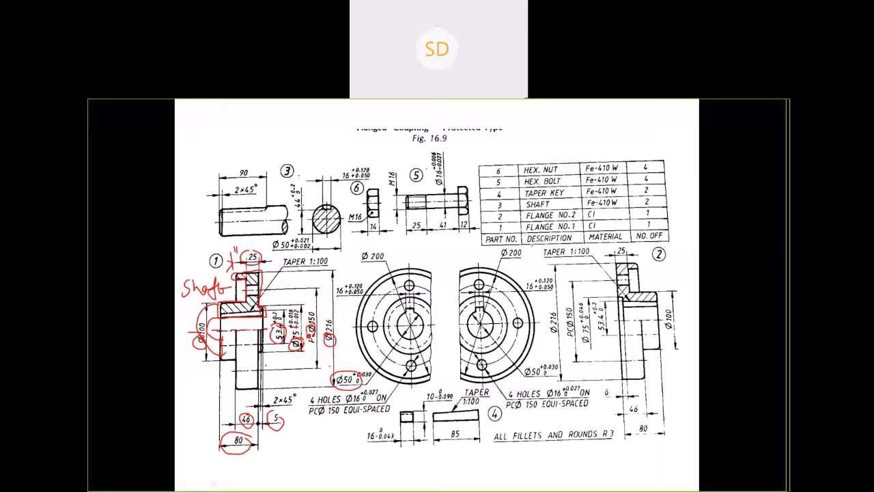
{"action": "key", "text": "alt+Tab"}
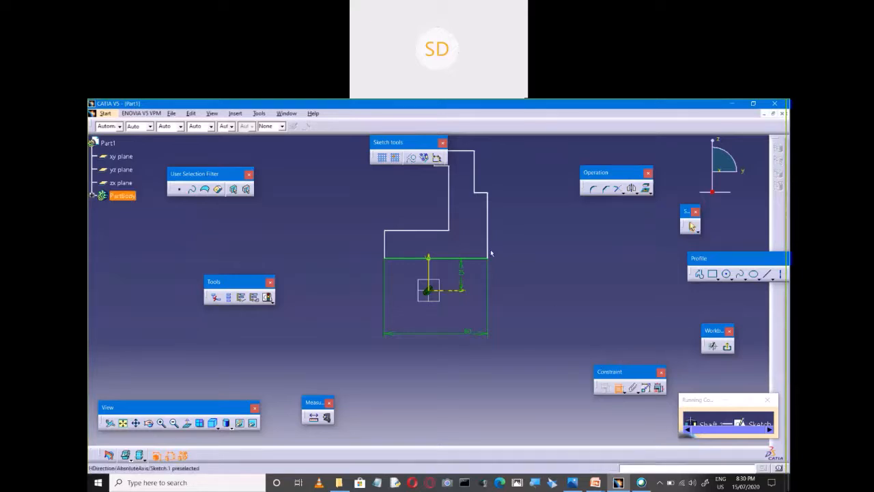
{"action": "left_click", "coordinate": [482, 194]}
{"action": "left_click", "coordinate": [528, 266]}
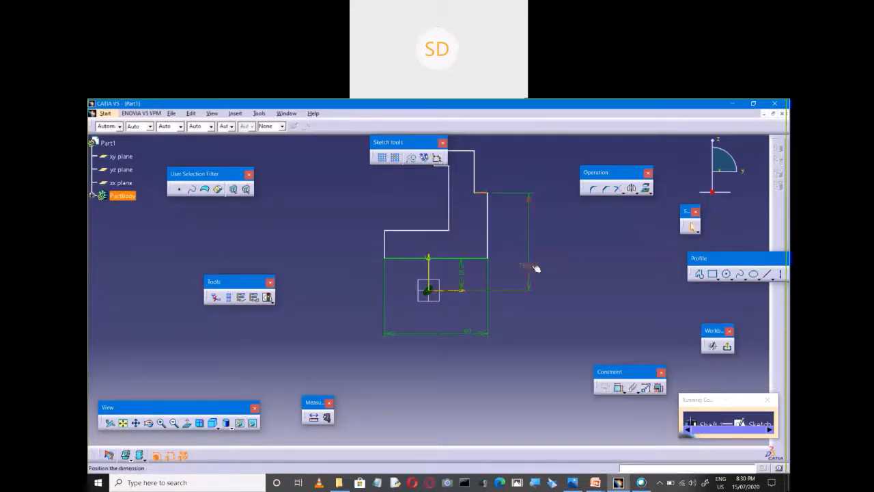
{"action": "double_click", "coordinate": [531, 266]}
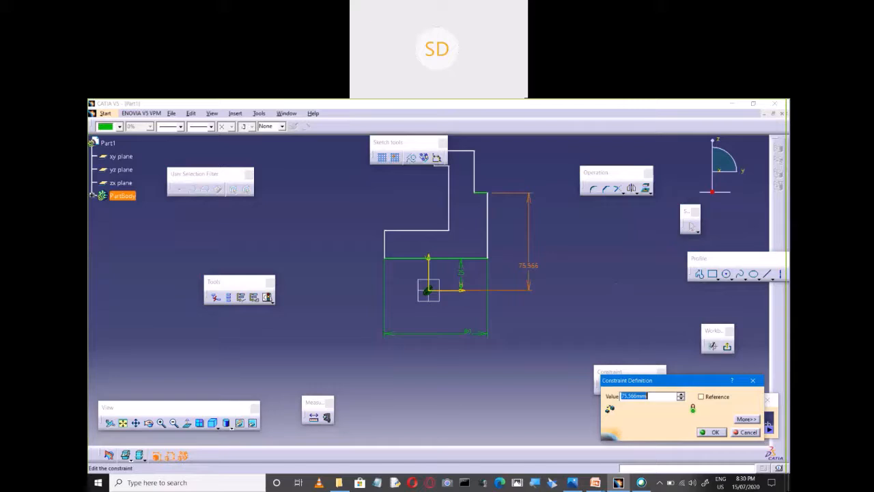
{"action": "type", "text": "37.5"}
{"action": "key", "text": "Return"}
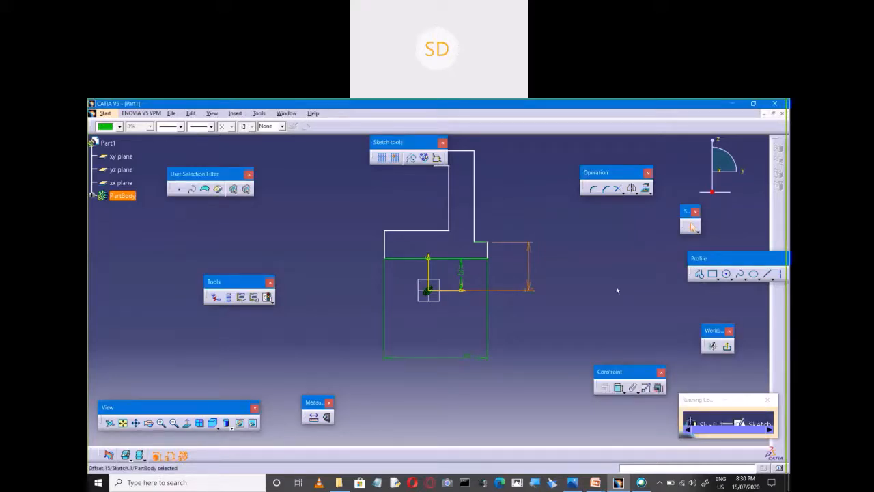
{"action": "left_click", "coordinate": [617, 291]}
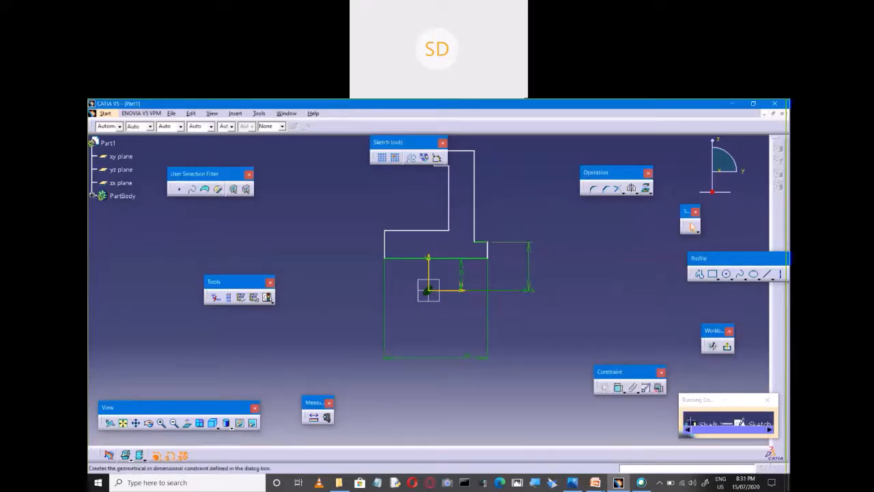
Dimension the distance from the left shoulder's top edge to the horizontal reference axis and set it to 50 mm.
{"action": "left_click", "coordinate": [618, 387]}
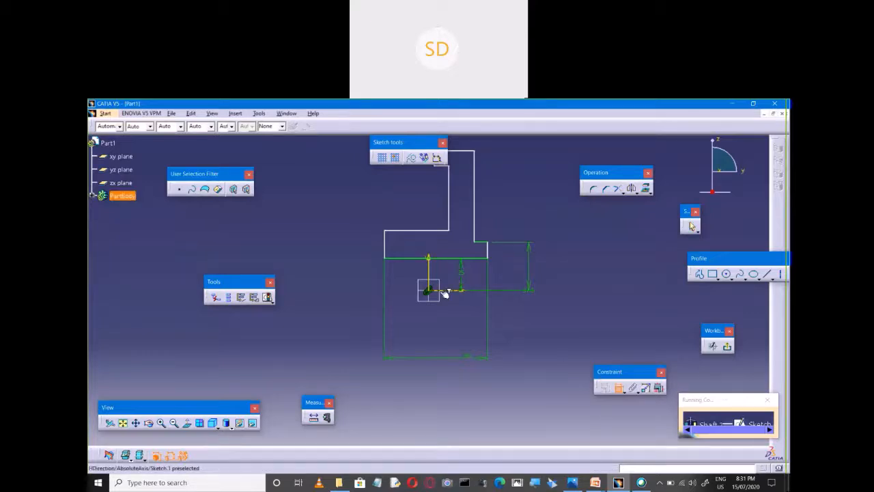
{"action": "left_click", "coordinate": [445, 294]}
{"action": "left_click", "coordinate": [417, 230]}
{"action": "left_click", "coordinate": [365, 265]}
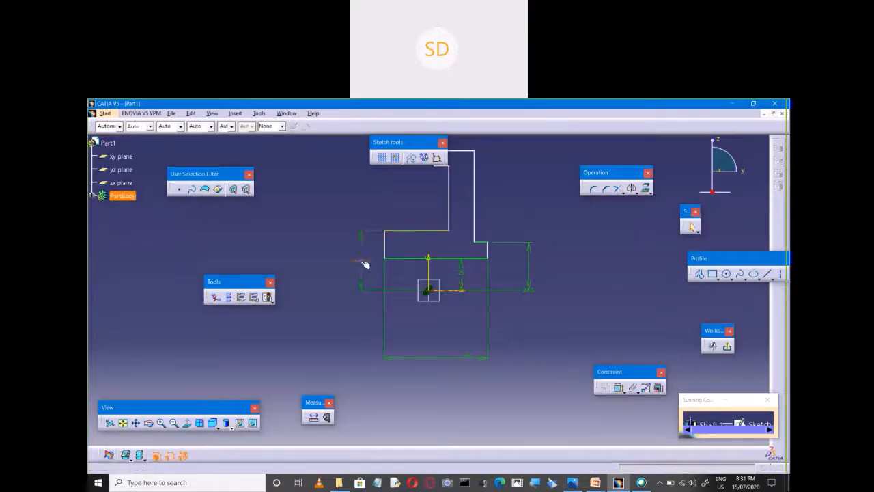
{"action": "double_click", "coordinate": [365, 265]}
{"action": "type", "text": "50"}
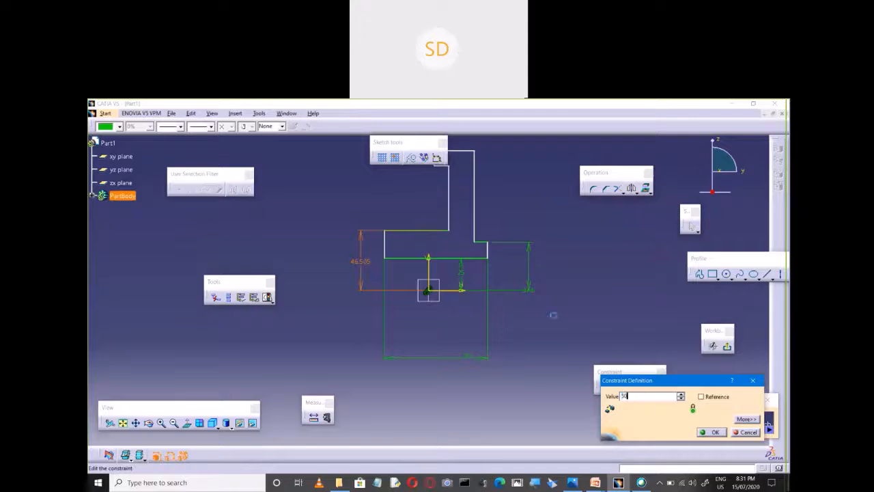
{"action": "key", "text": "Return"}
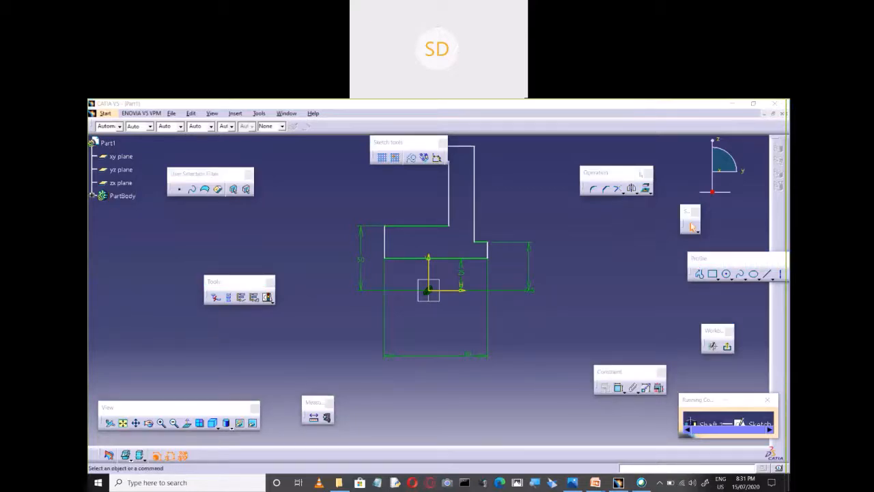
Dimension the distance from the profile's uppermost edge to the horizontal reference axis and set it to 216/2 mm.
{"action": "left_click", "coordinate": [617, 388]}
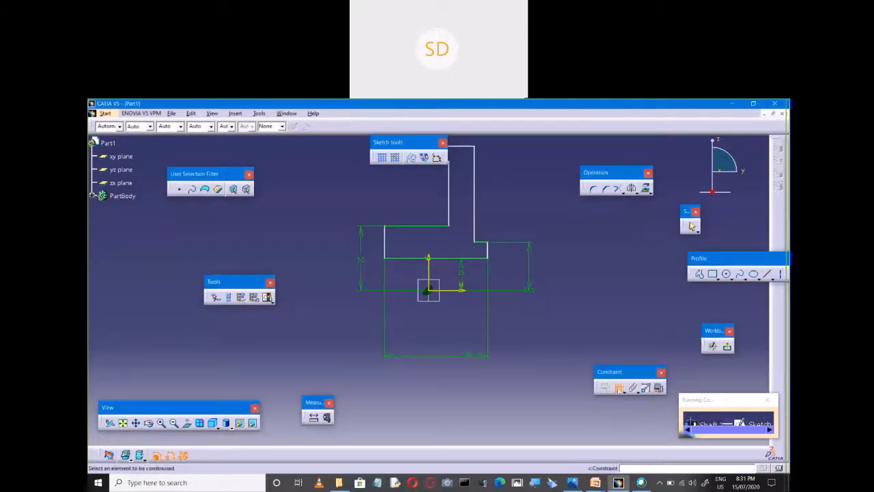
{"action": "left_click", "coordinate": [453, 291]}
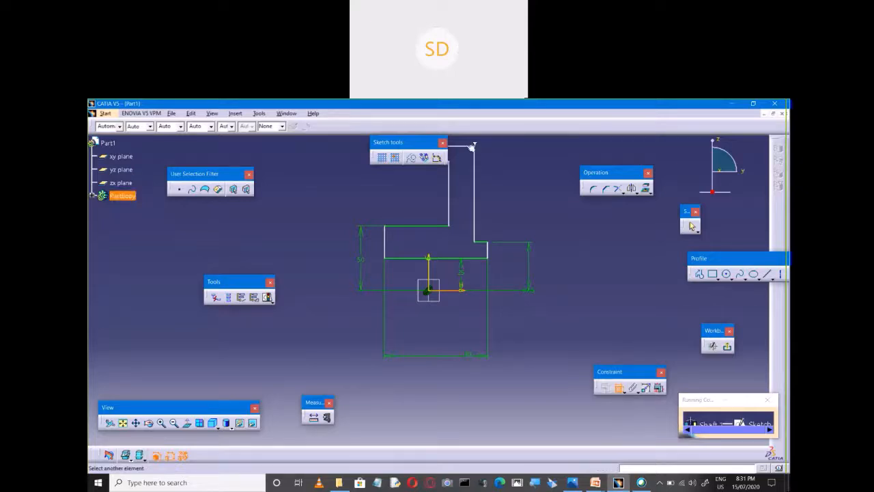
{"action": "left_click", "coordinate": [470, 147]}
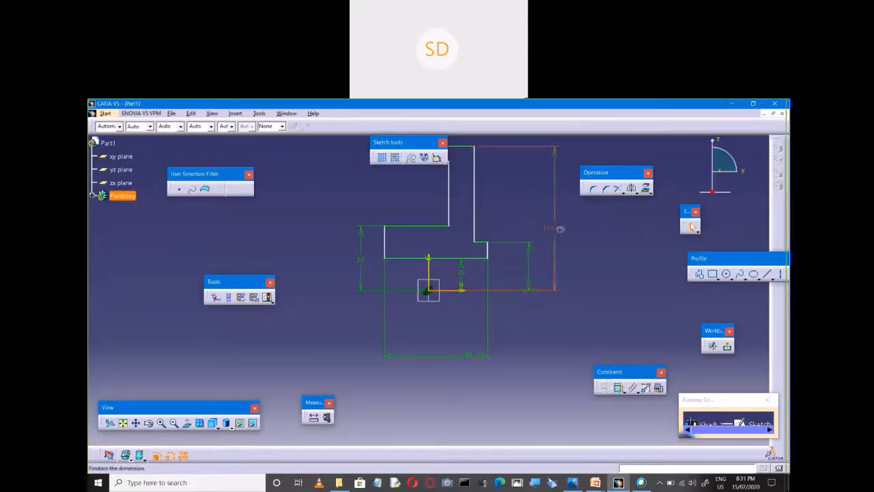
{"action": "double_click", "coordinate": [559, 228]}
{"action": "type", "text": "216/2"}
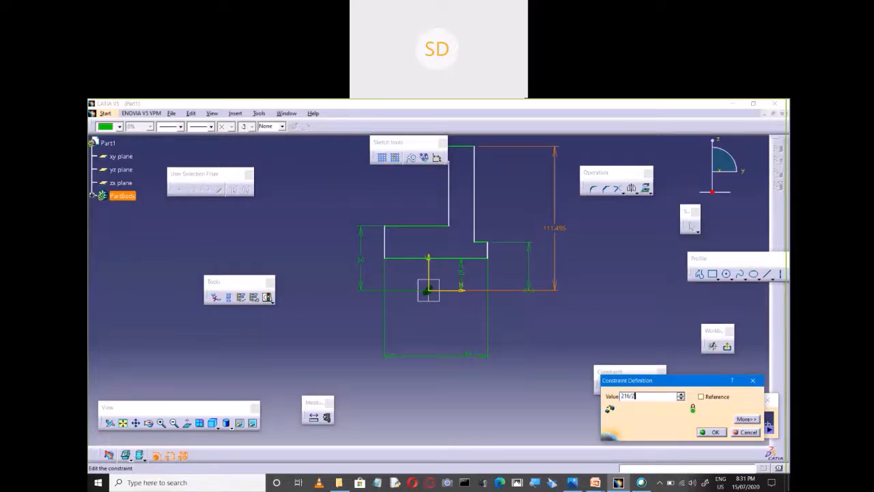
{"action": "key", "text": "Return"}
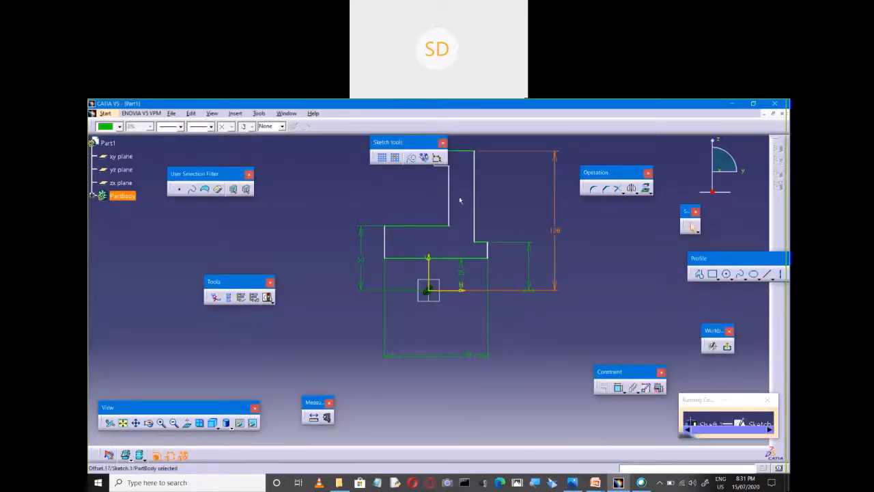
Dimension the distance between the two long vertical edges of the flange web and set it to 25 mm.
{"action": "left_click", "coordinate": [449, 196]}
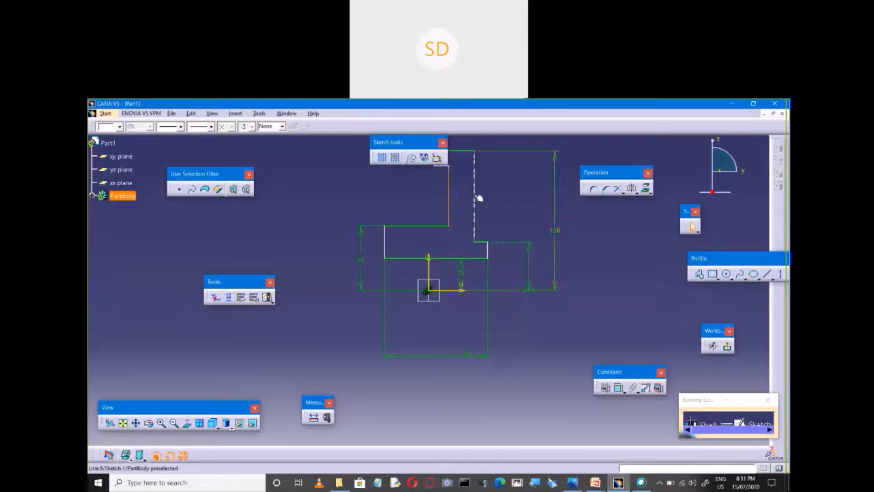
{"action": "left_click", "coordinate": [476, 197]}
{"action": "left_click", "coordinate": [478, 198]}
{"action": "left_click", "coordinate": [450, 203], "text": "ctrl"}
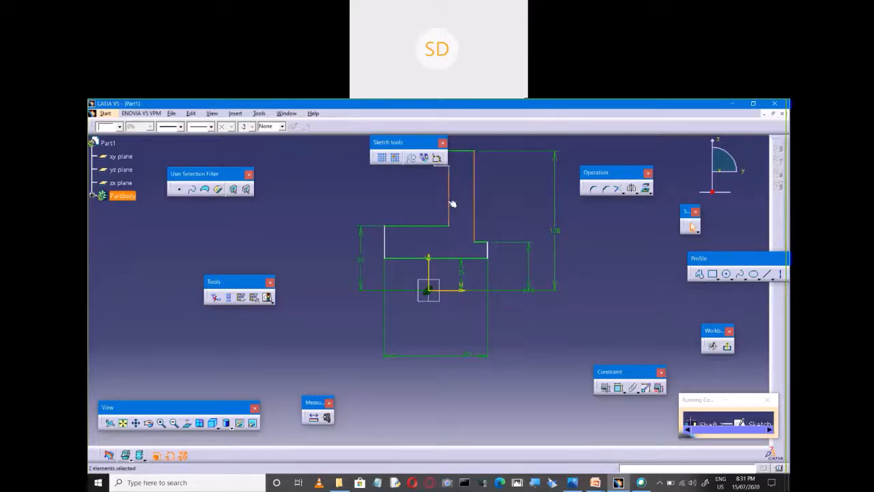
{"action": "left_click", "coordinate": [605, 387]}
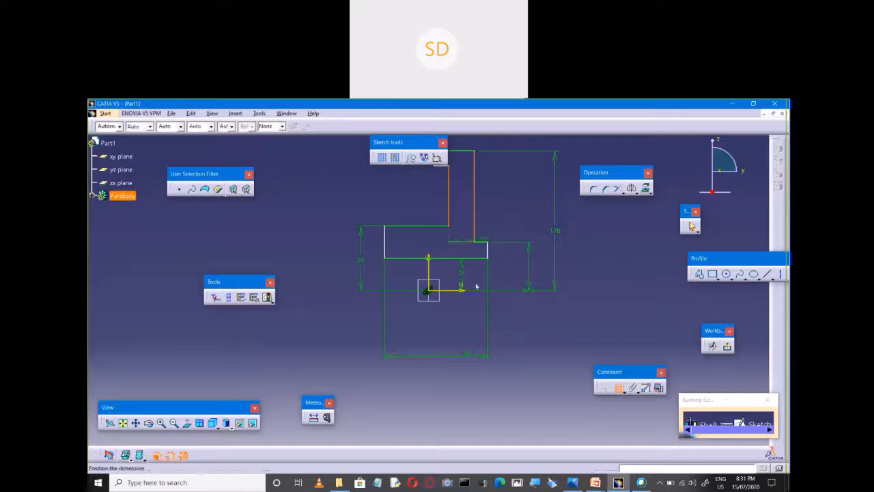
{"action": "double_click", "coordinate": [463, 319]}
{"action": "type", "text": "15"}
{"action": "key", "text": "Return"}
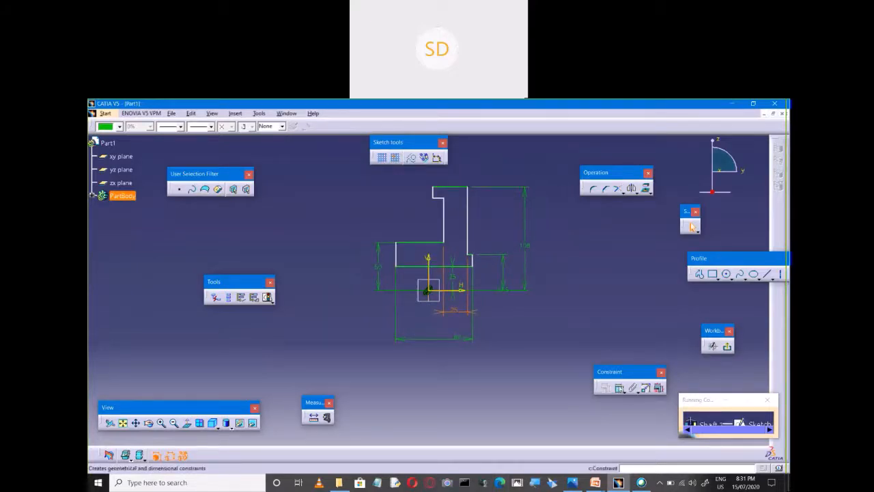
Dimension the length of the profile's uppermost horizontal edge and set it to 46 mm.
{"action": "left_click", "coordinate": [455, 188]}
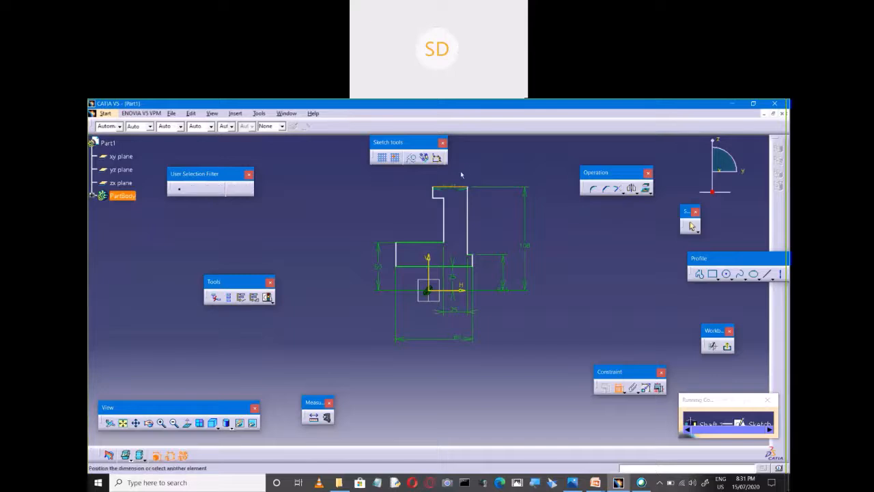
{"action": "double_click", "coordinate": [463, 175]}
{"action": "type", "text": "35"}
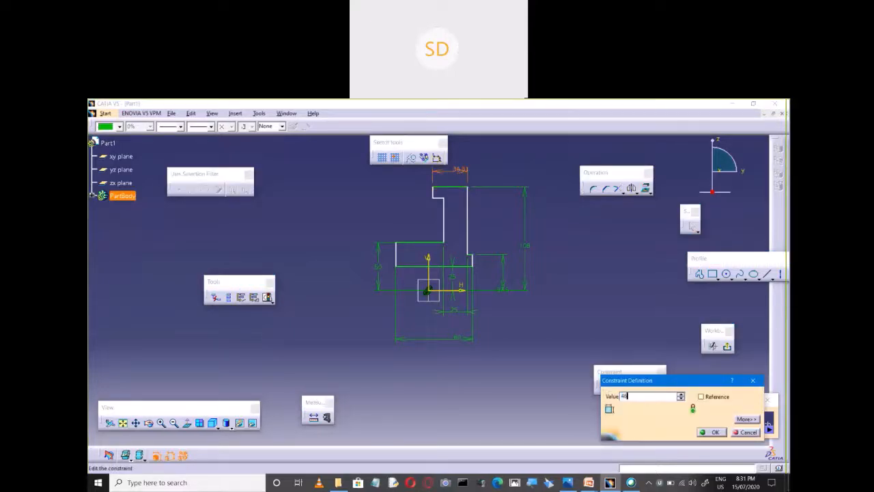
{"action": "key", "text": "Return"}
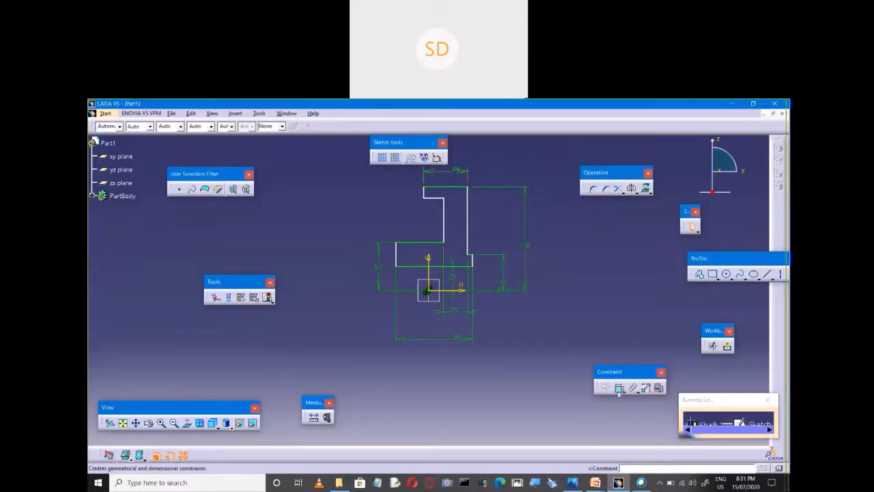
Consult the 200 mm diameter on the flanged coupling drawing and dimension the rim lip's short left edge as 8 mm.
{"action": "left_click", "coordinate": [619, 388]}
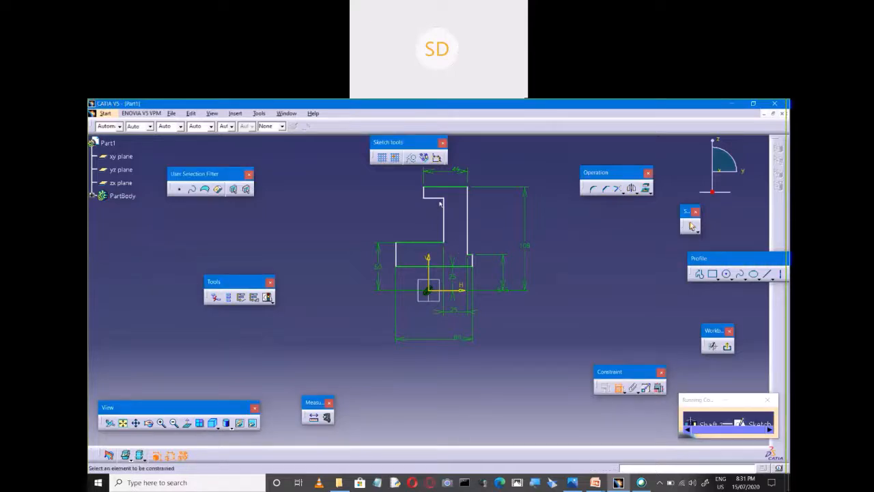
{"action": "key", "text": "alt+Tab"}
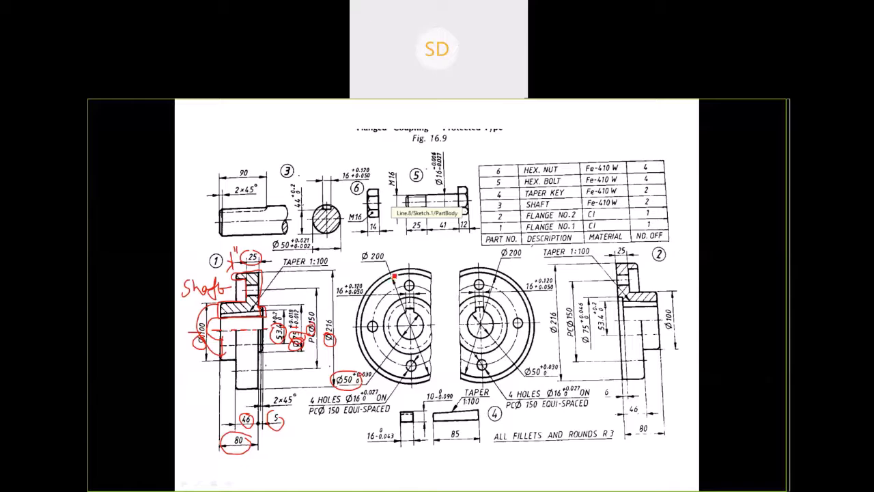
{"action": "mouse_move", "coordinate": [394, 272]}
{"action": "left_mouse_down"}
{"action": "mouse_move", "coordinate": [388, 280]}
{"action": "mouse_move", "coordinate": [393, 272]}
{"action": "left_mouse_up"}
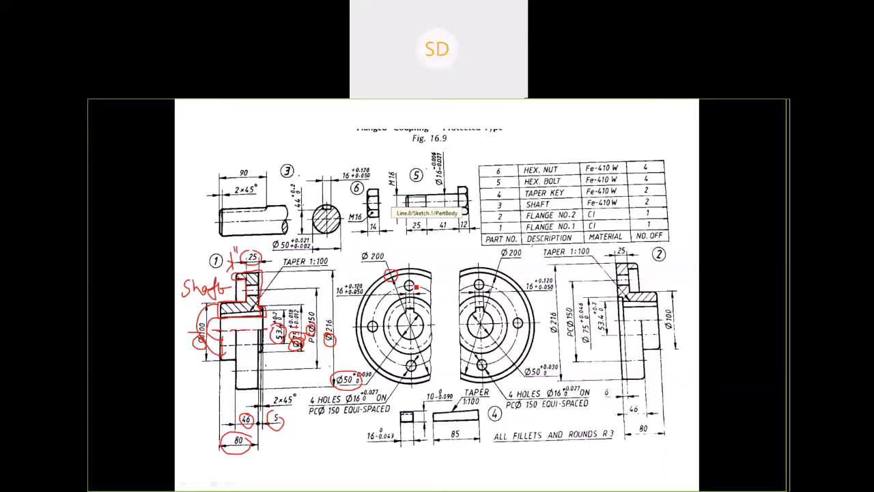
{"action": "key", "text": "alt+Tab"}
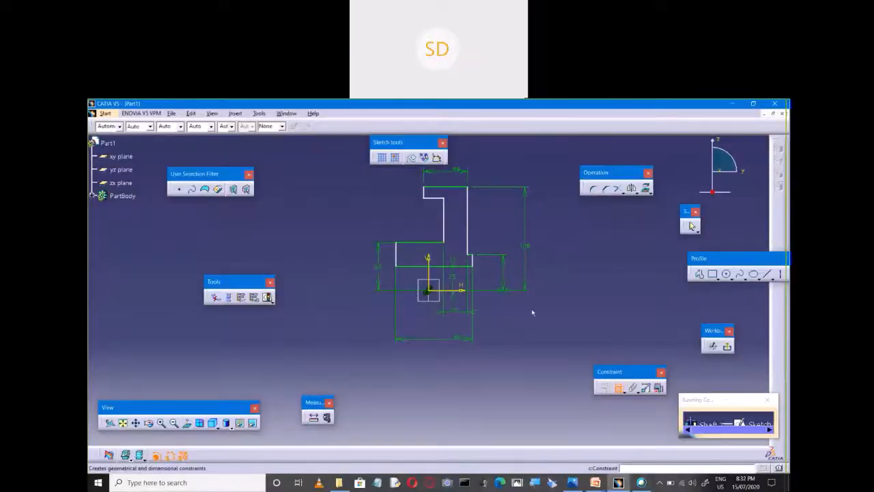
{"action": "left_click", "coordinate": [424, 194]}
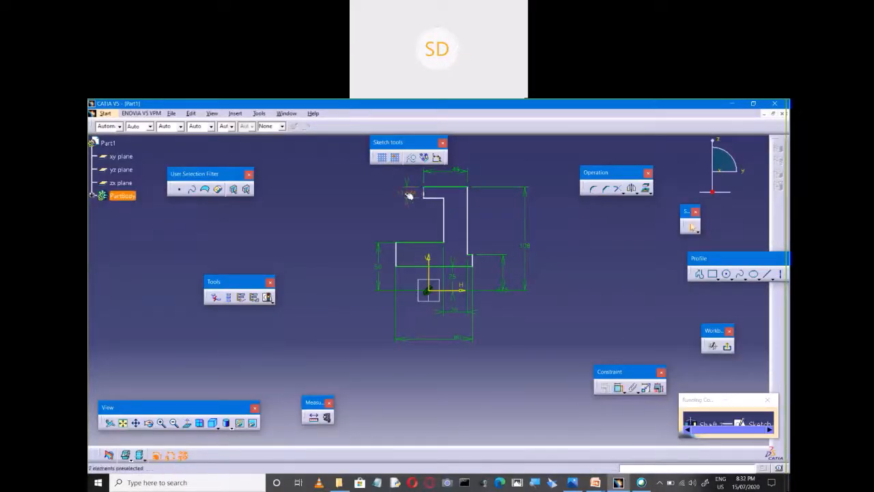
{"action": "double_click", "coordinate": [420, 208]}
{"action": "type", "text": "8"}
{"action": "key", "text": "Return"}
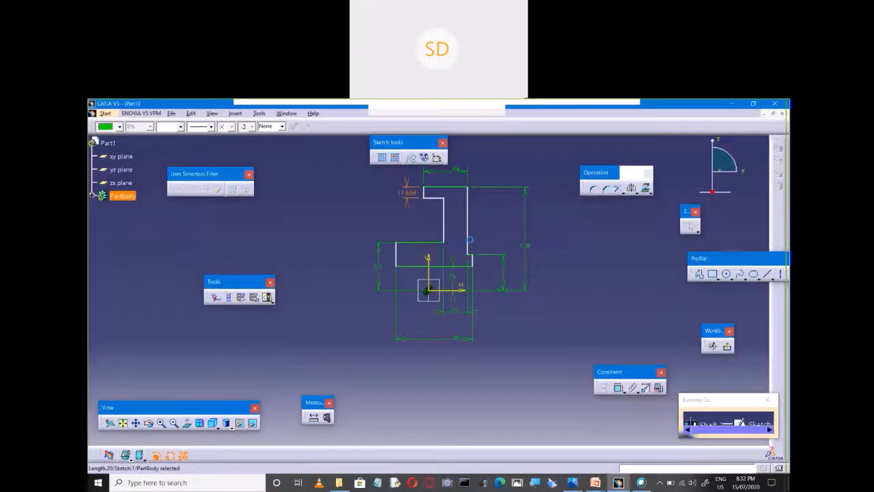
Consult the flanged coupling drawing and dimension the width of the small right step beside the web as 5 mm.
{"action": "left_click", "coordinate": [547, 361]}
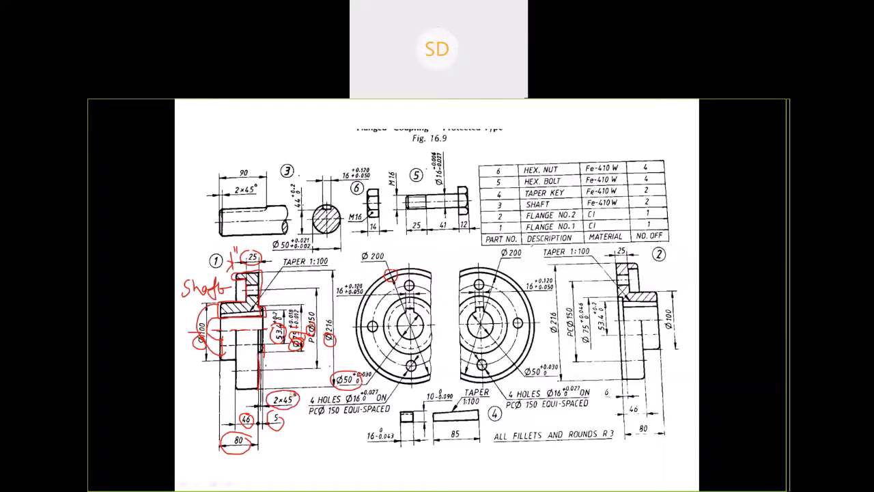
{"action": "key", "text": "alt+Tab"}
{"action": "key", "text": "Tab"}
{"action": "key", "text": "Tab"}
{"action": "key", "text": "Tab"}
{"action": "key", "text": "Tab"}
{"action": "key", "text": "Tab"}
{"action": "key", "text": "Tab"}
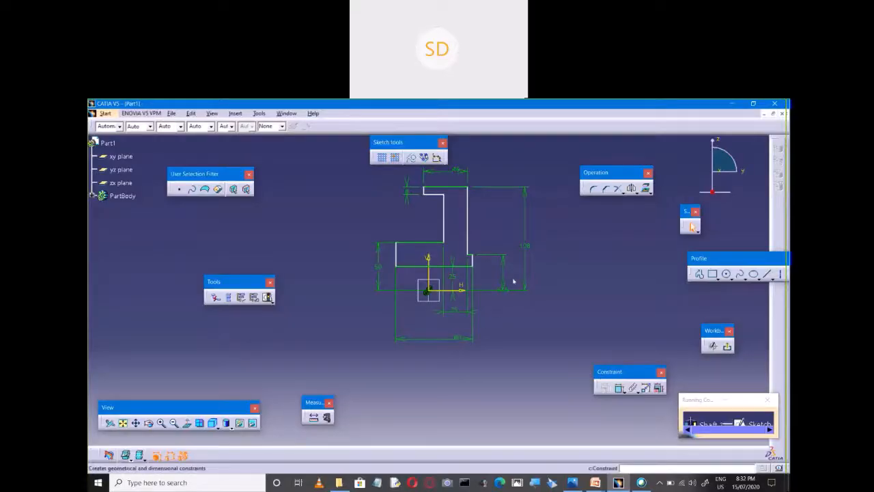
{"action": "left_click", "coordinate": [469, 235]}
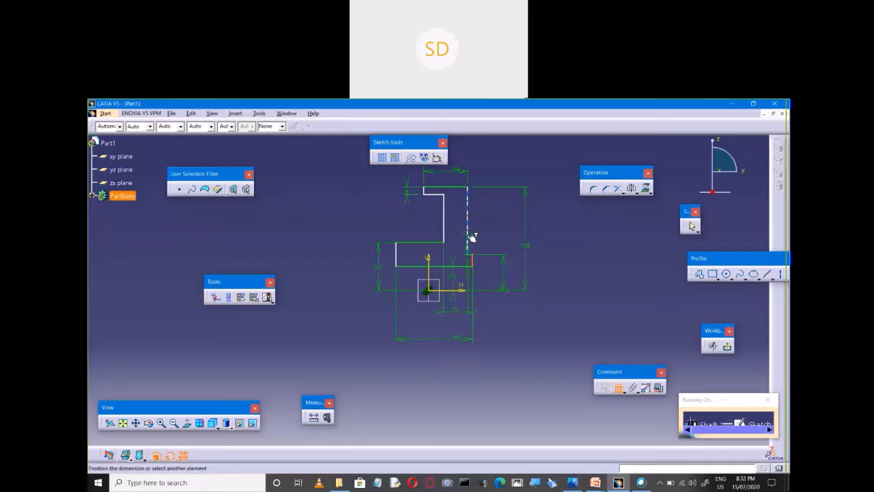
{"action": "left_click", "coordinate": [479, 220]}
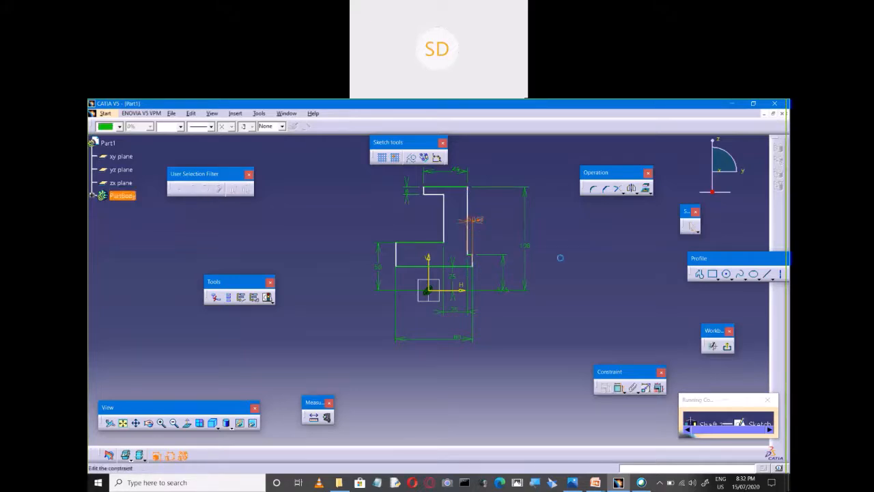
{"action": "type", "text": "5"}
{"action": "key", "text": "Return"}
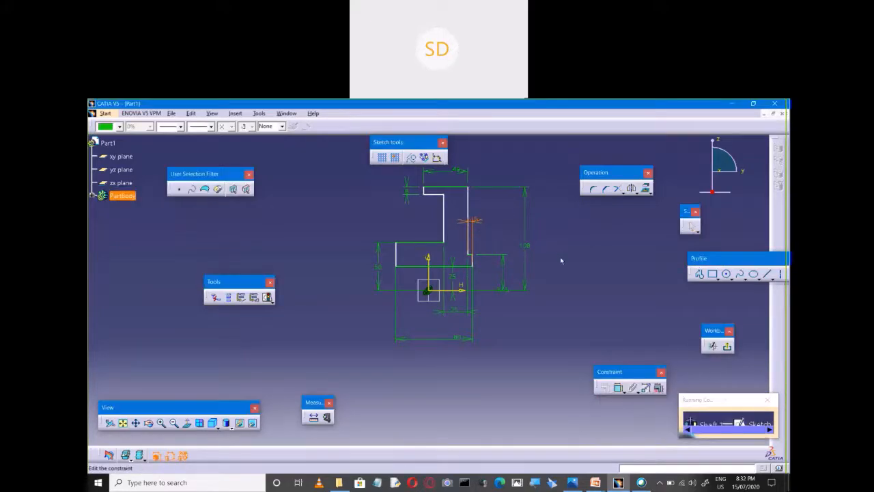
{"action": "left_click", "coordinate": [559, 260]}
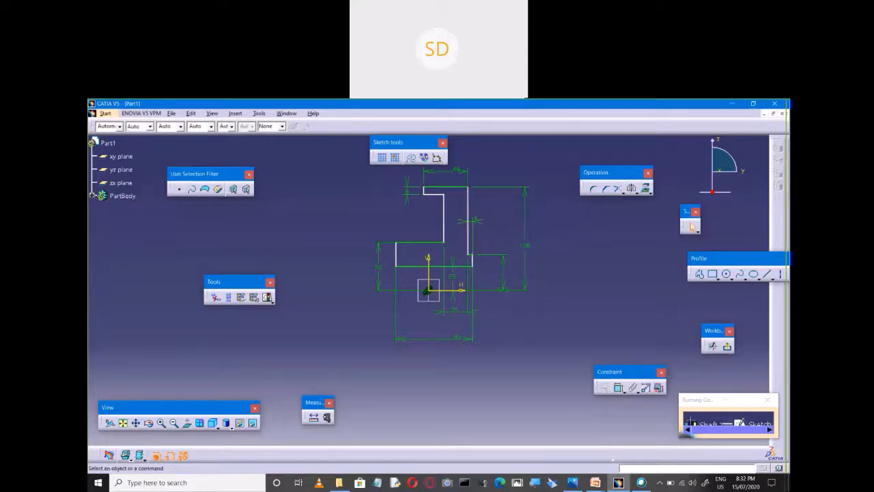
Exit the sketch and revolve the stepped profile 360 degrees with Shaft about the sketch's horizontal axis.
{"action": "left_click", "coordinate": [727, 346]}
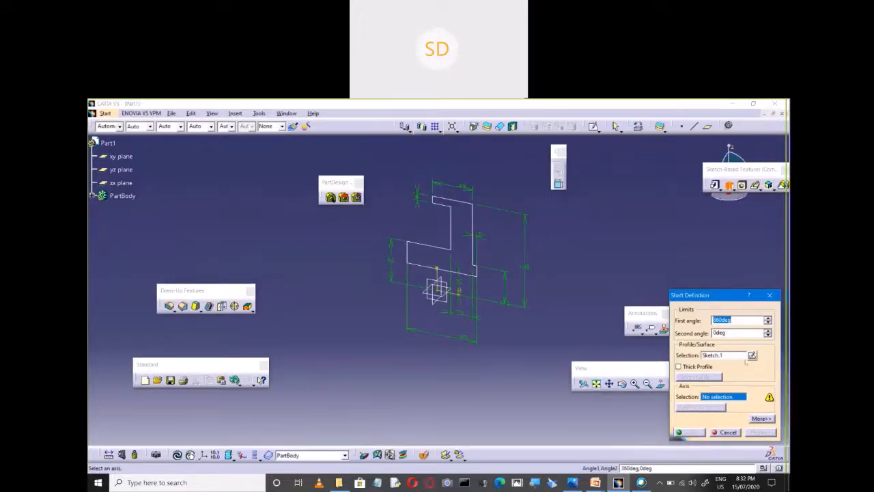
{"action": "left_click", "coordinate": [752, 356]}
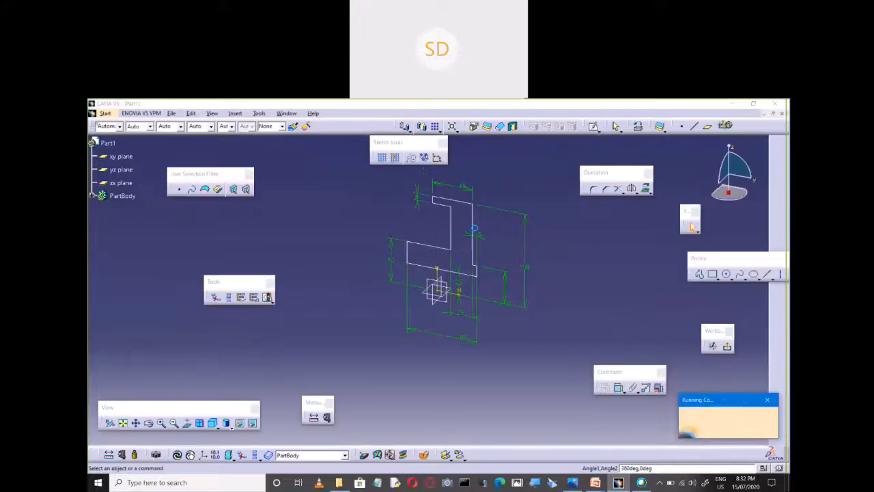
{"action": "left_click", "coordinate": [726, 346]}
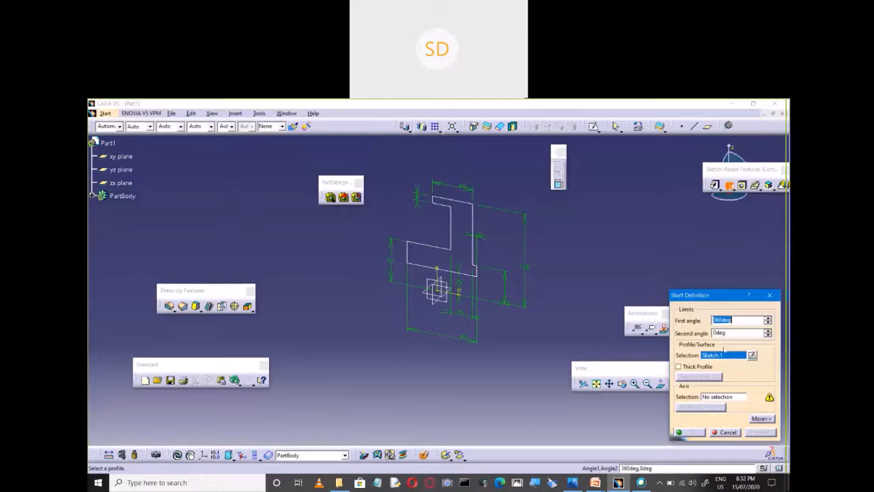
{"action": "left_click", "coordinate": [477, 247]}
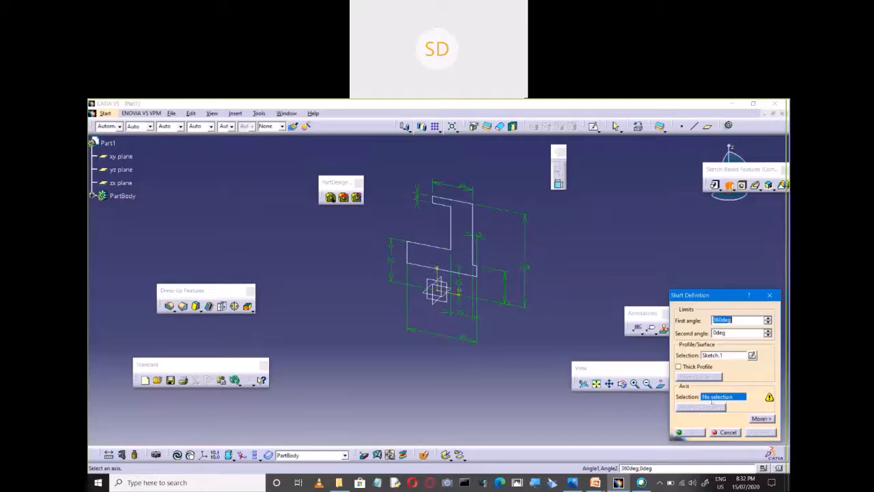
{"action": "left_click", "coordinate": [454, 297]}
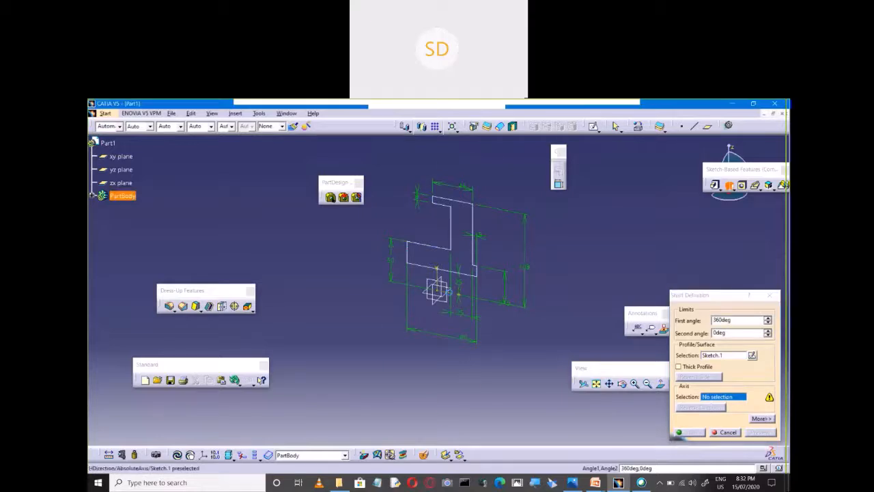
{"action": "left_click", "coordinate": [760, 433]}
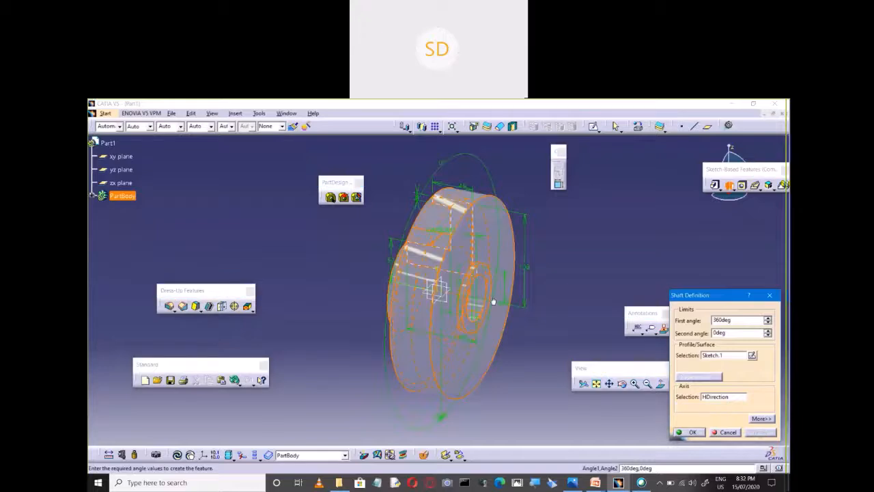
{"action": "left_click", "coordinate": [688, 432]}
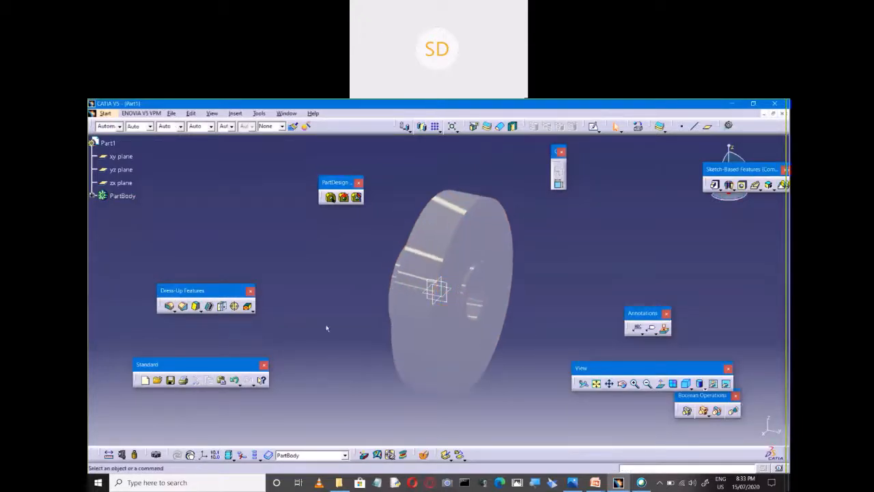
Orient the flange to show its hub side and switch the view's lighting to a single light source.
{"action": "middle_click_drag", "start_coordinate": [325, 328], "coordinate": [387, 255]}
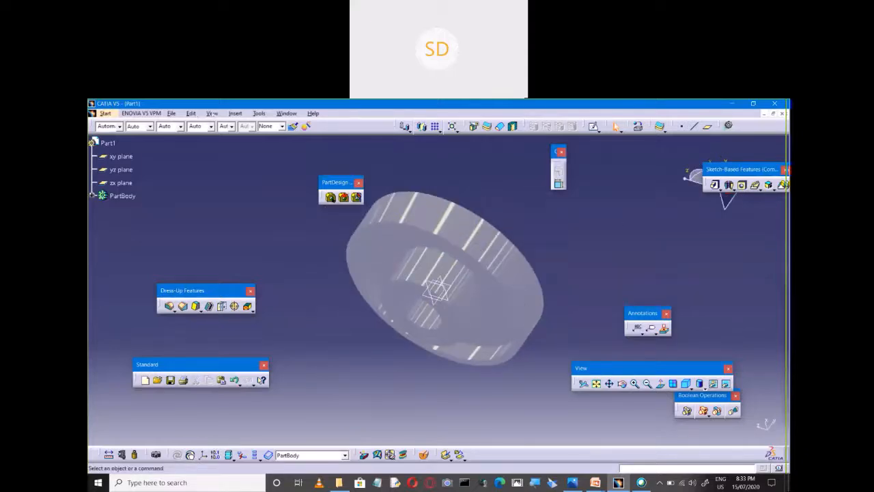
{"action": "left_click", "coordinate": [213, 114]}
{"action": "left_click", "coordinate": [256, 353]}
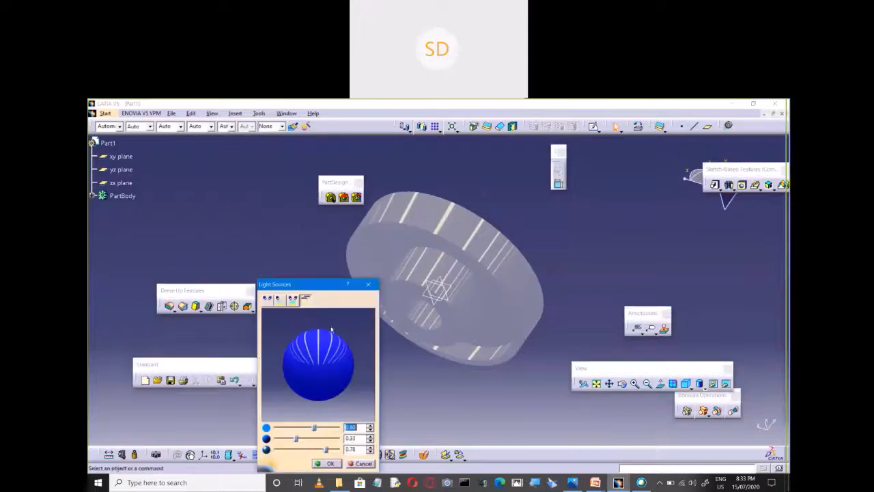
{"action": "left_click", "coordinate": [278, 299]}
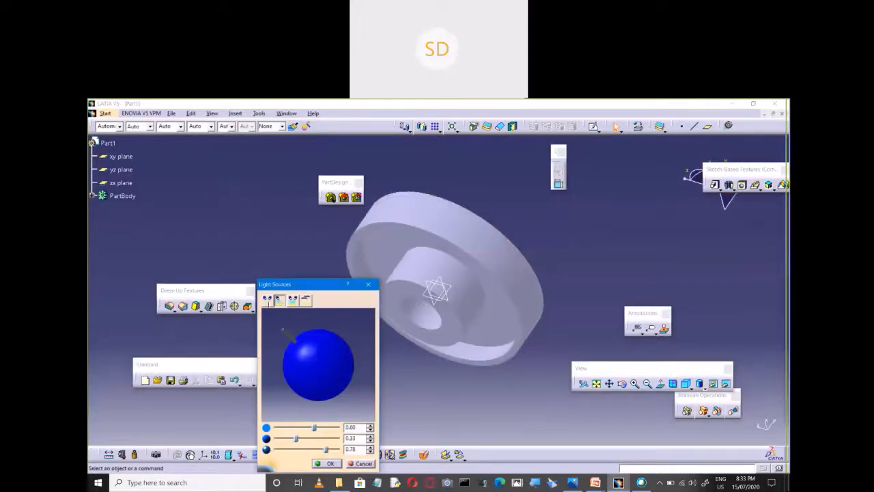
{"action": "left_click", "coordinate": [267, 299]}
{"action": "left_click", "coordinate": [279, 299]}
{"action": "left_click", "coordinate": [326, 463]}
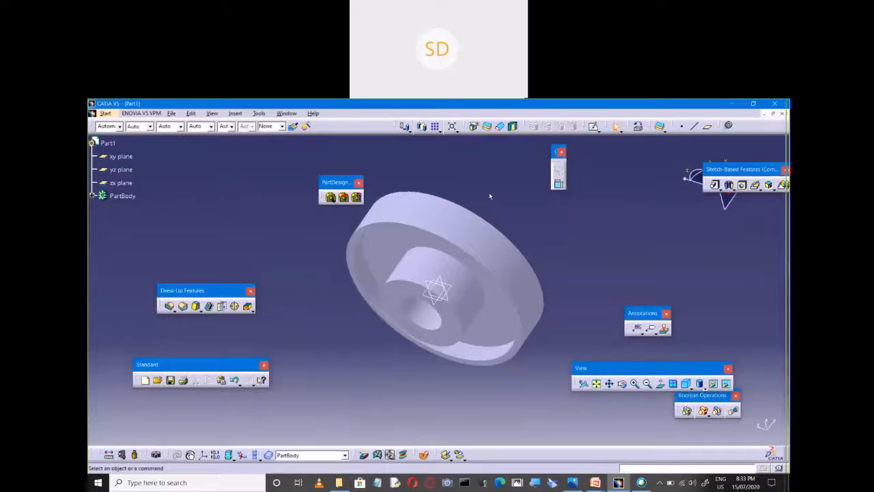
Reorient the flange, start a Pocket with a new sketch on the yz plane, and display the part in wireframe.
{"action": "left_click", "coordinate": [686, 383]}
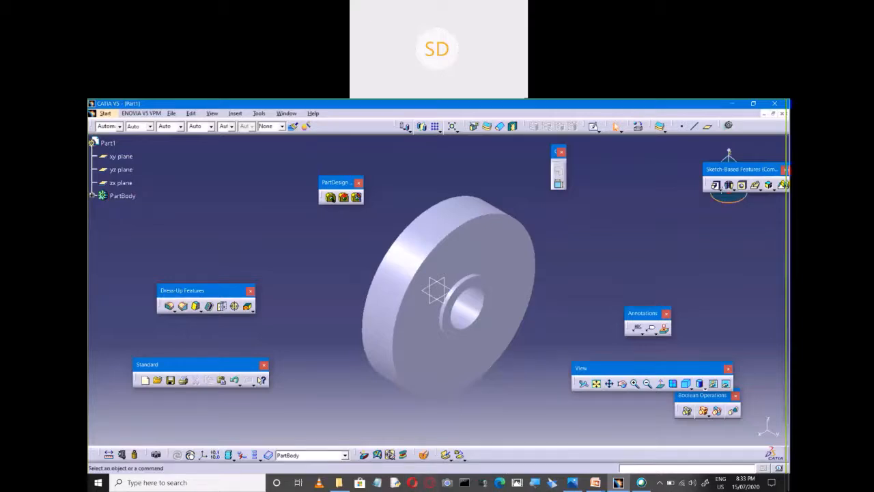
{"action": "left_click", "coordinate": [729, 184]}
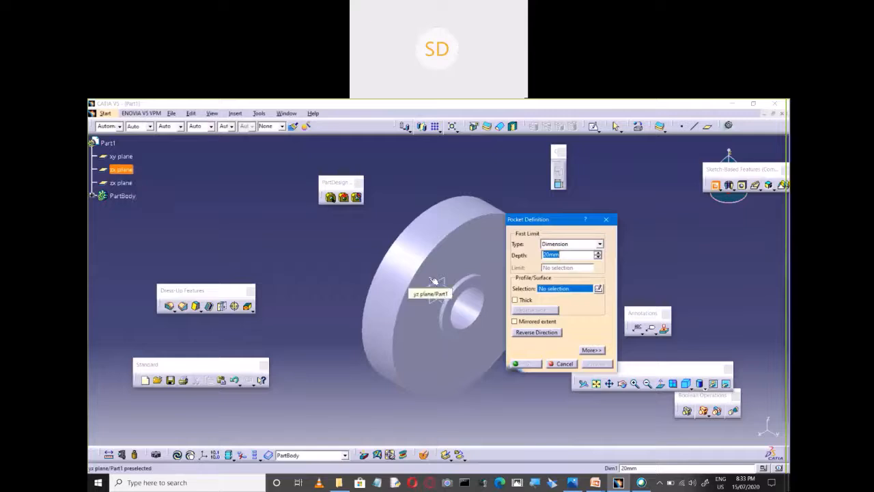
{"action": "left_click", "coordinate": [433, 281]}
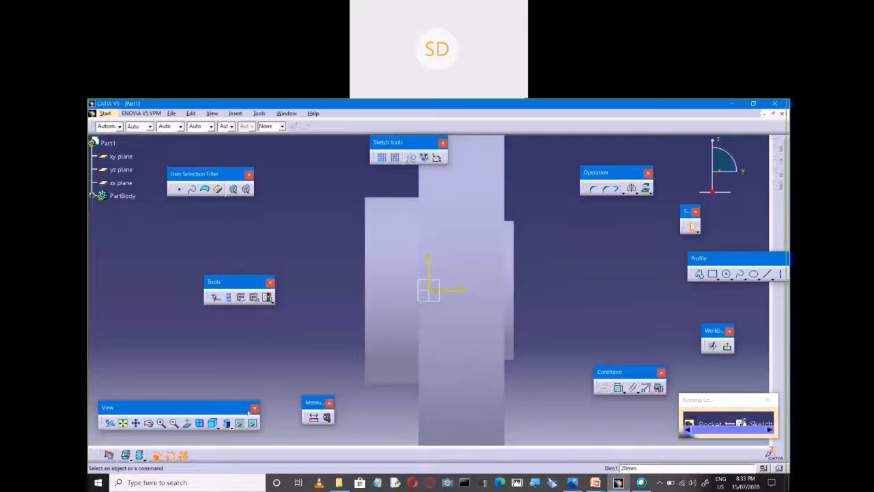
{"action": "left_click", "coordinate": [226, 426]}
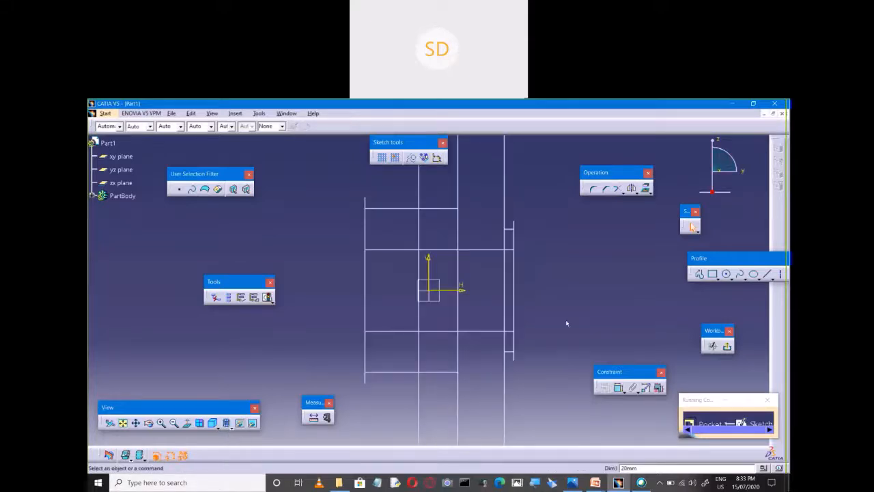
{"action": "left_click", "coordinate": [230, 426]}
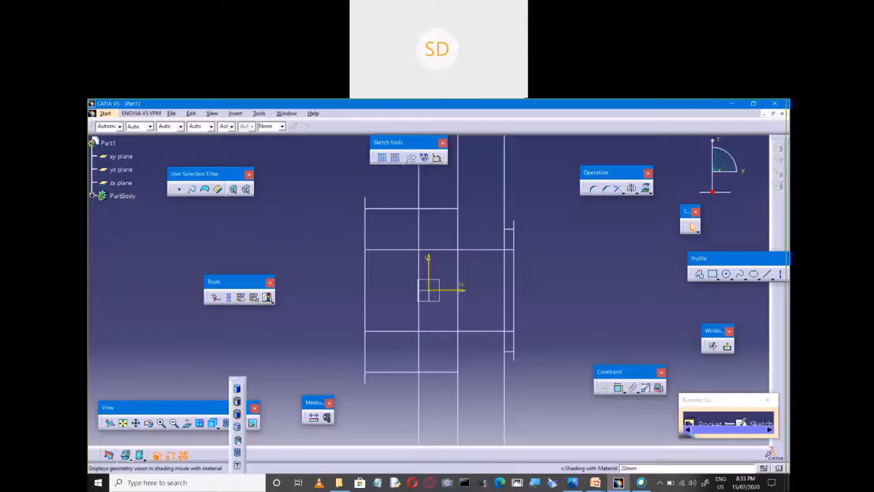
{"action": "left_click", "coordinate": [237, 441]}
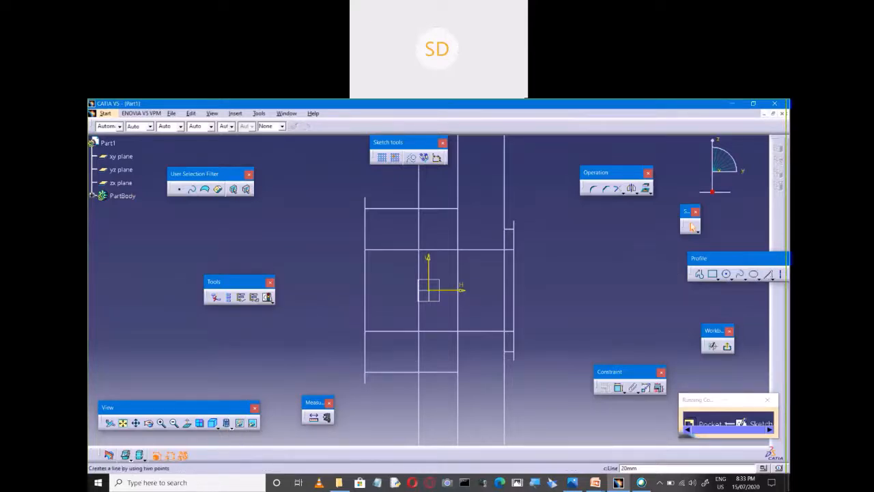
Mark the 1:100 taper on the flanged coupling drawing and sketch a taper triangle rising 1 mm over a length of 100.
{"action": "left_click", "coordinate": [767, 273]}
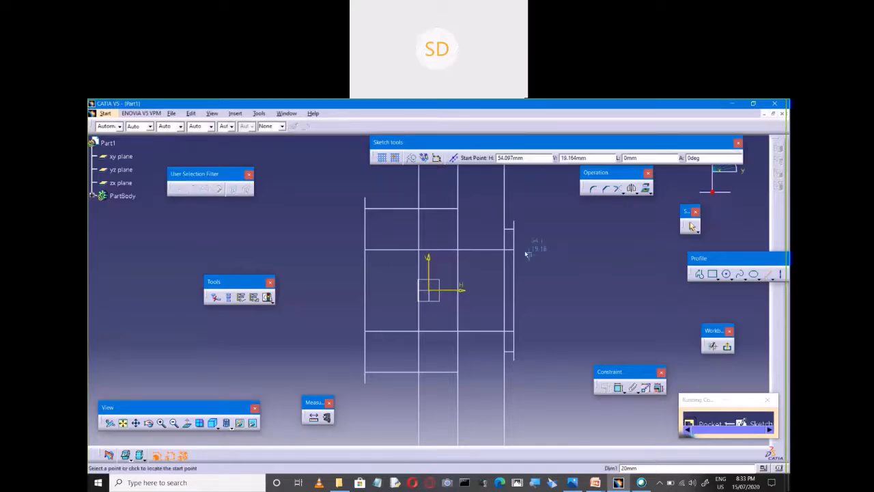
{"action": "key", "text": "alt+Tab"}
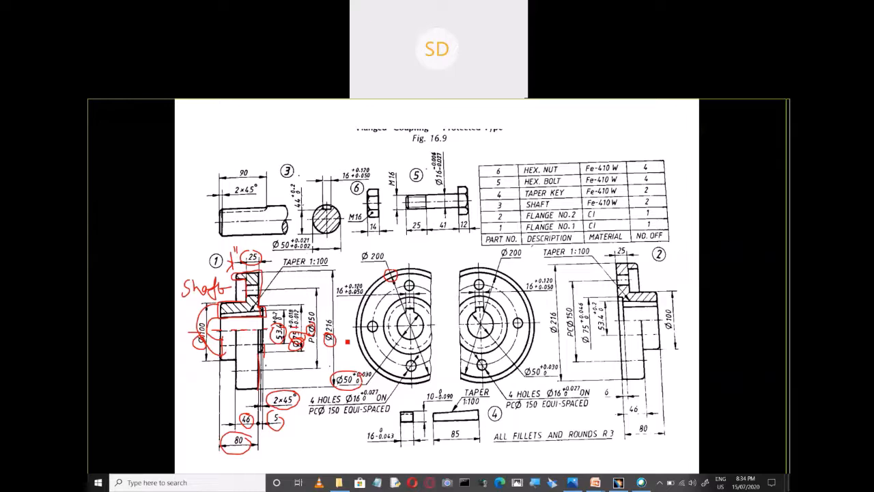
{"action": "left_click_drag", "start_coordinate": [317, 257], "coordinate": [337, 266]}
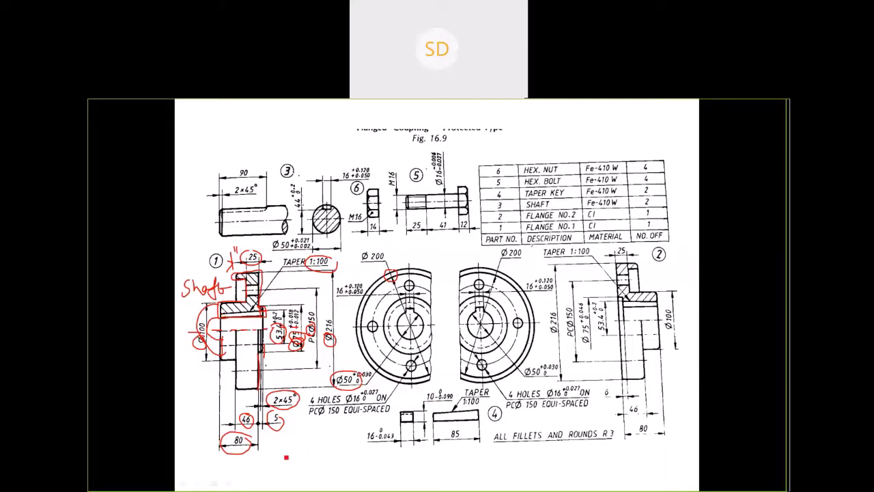
{"action": "left_click_drag", "start_coordinate": [284, 454], "coordinate": [384, 440]}
{"action": "mouse_move", "coordinate": [285, 457]}
{"action": "left_mouse_down"}
{"action": "mouse_move", "coordinate": [388, 450]}
{"action": "mouse_move", "coordinate": [387, 441]}
{"action": "left_mouse_up"}
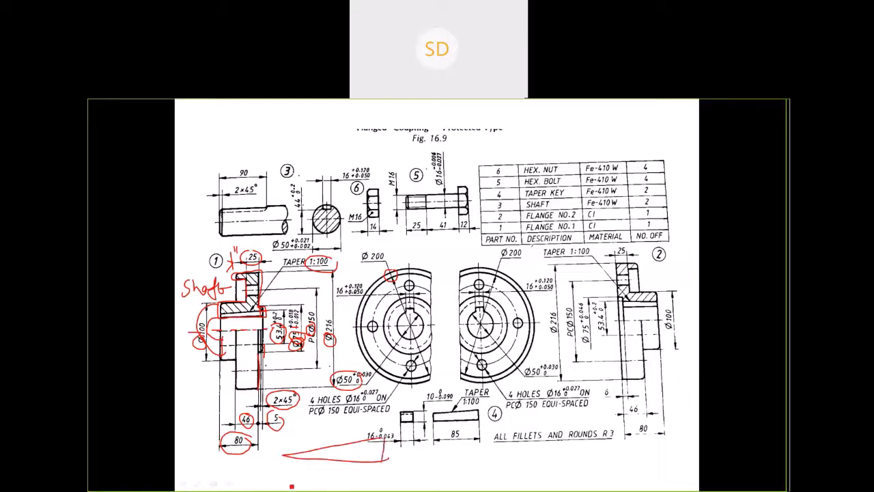
{"action": "left_click_drag", "start_coordinate": [291, 486], "coordinate": [389, 486]}
{"action": "left_click_drag", "start_coordinate": [298, 475], "coordinate": [306, 487]}
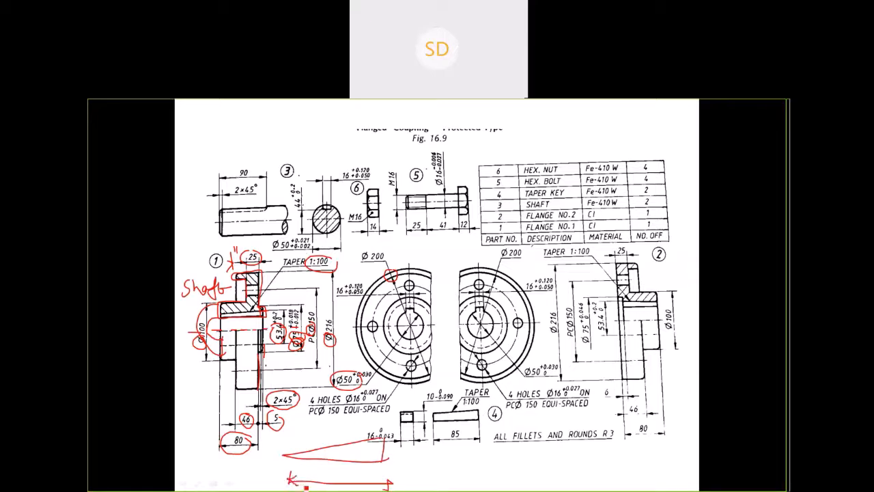
{"action": "mouse_move", "coordinate": [379, 477]}
{"action": "left_mouse_down"}
{"action": "mouse_move", "coordinate": [381, 490]}
{"action": "mouse_move", "coordinate": [345, 486]}
{"action": "mouse_move", "coordinate": [365, 483]}
{"action": "left_mouse_up"}
{"action": "mouse_move", "coordinate": [396, 439]}
{"action": "left_mouse_down"}
{"action": "mouse_move", "coordinate": [394, 462]}
{"action": "mouse_move", "coordinate": [400, 442]}
{"action": "mouse_move", "coordinate": [437, 459]}
{"action": "left_mouse_up"}
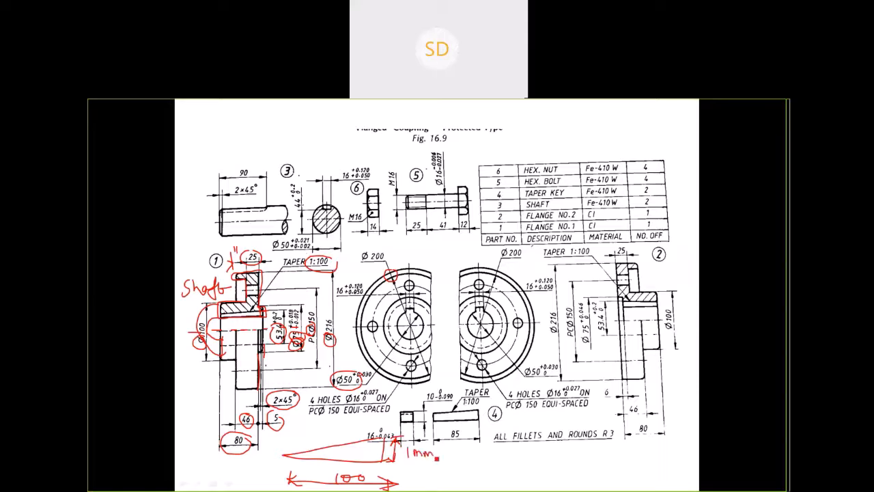
Return to the CATIA sketch and draw a sloped line about 80 mm long across the hub, just above the bore's upper edge.
{"action": "key", "text": "alt+Tab"}
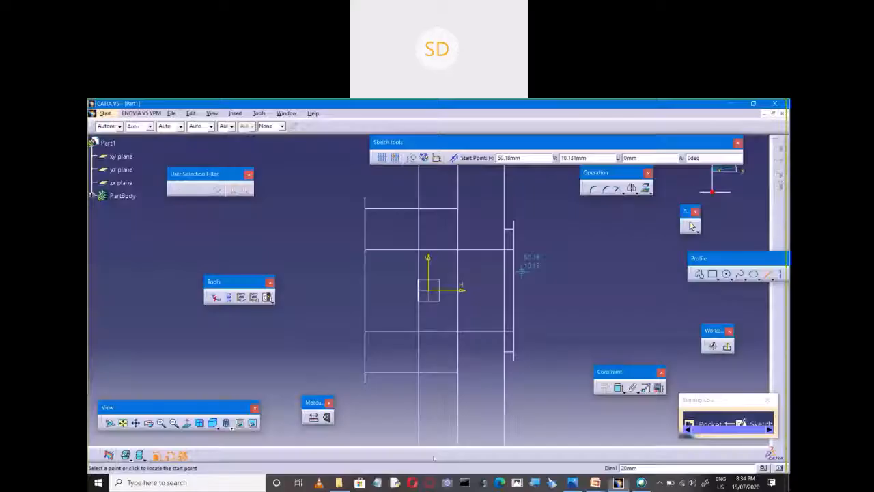
{"action": "left_click", "coordinate": [513, 236]}
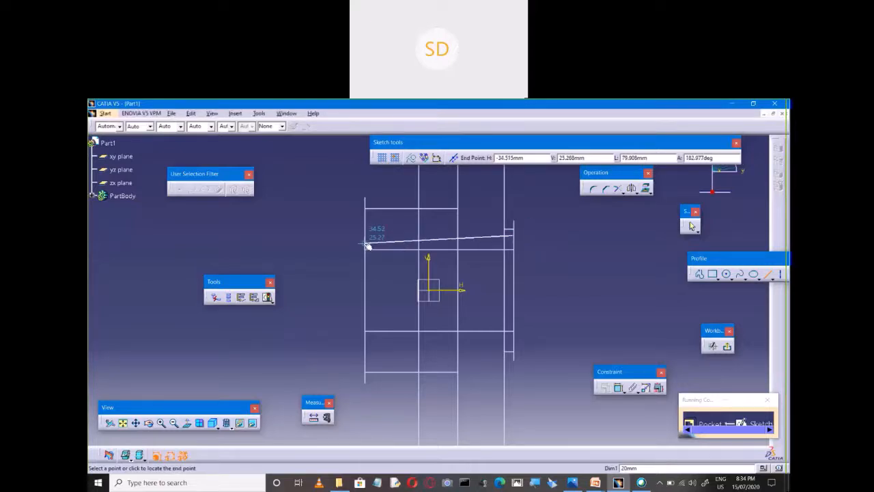
{"action": "left_click", "coordinate": [366, 244]}
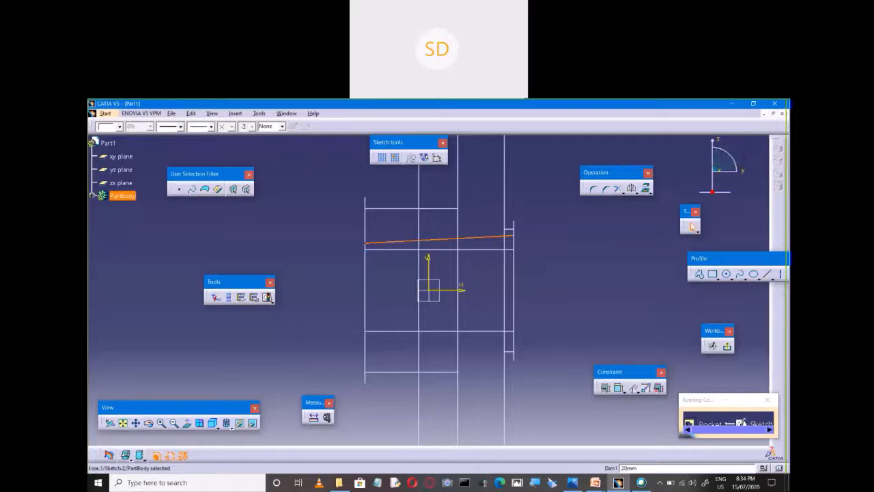
Try to constrain the angle between the sloped line and the horizontal axis, and delete that angle dimension.
{"action": "left_click", "coordinate": [618, 387]}
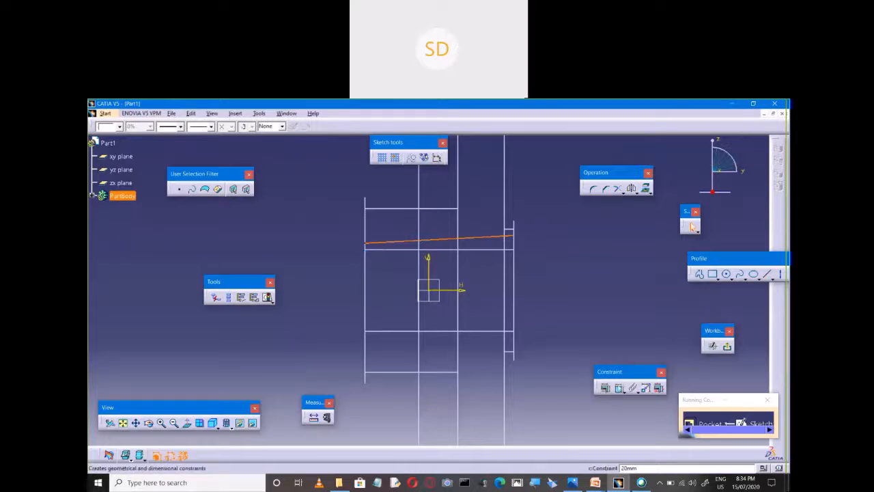
{"action": "left_click", "coordinate": [455, 290]}
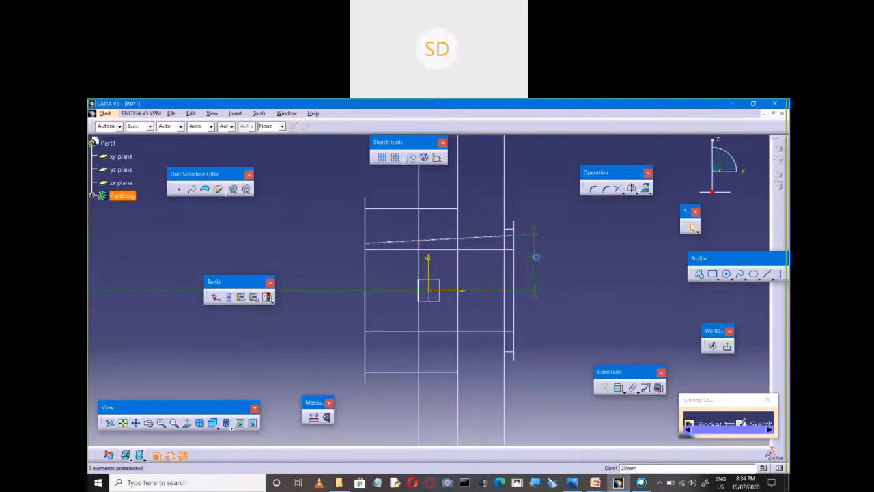
{"action": "left_click", "coordinate": [536, 256]}
{"action": "key", "text": "alt+Tab"}
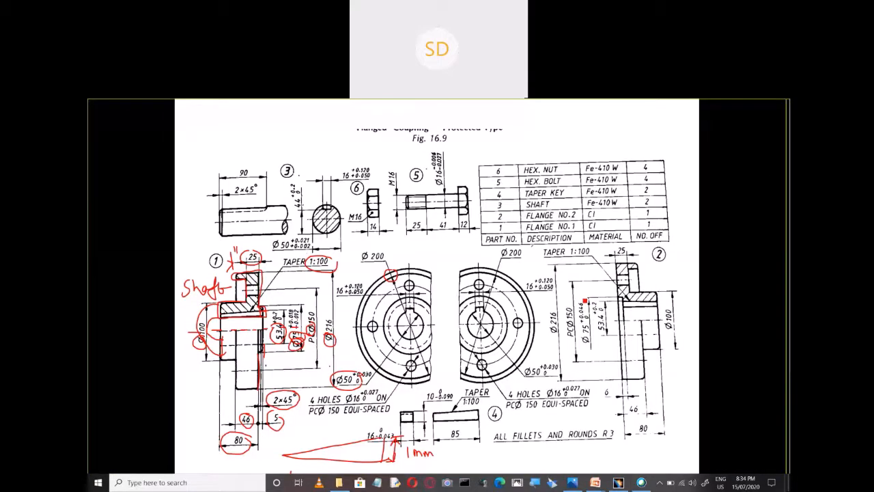
{"action": "key", "text": "alt+Tab"}
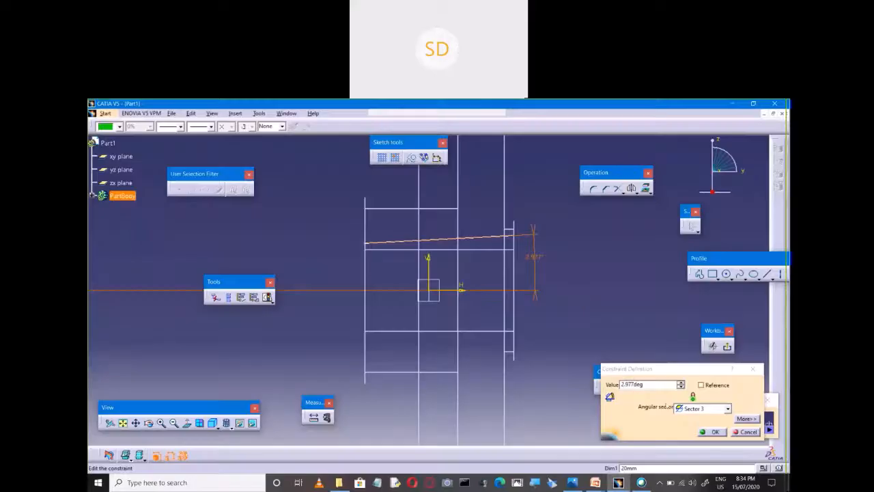
{"action": "left_click", "coordinate": [749, 432]}
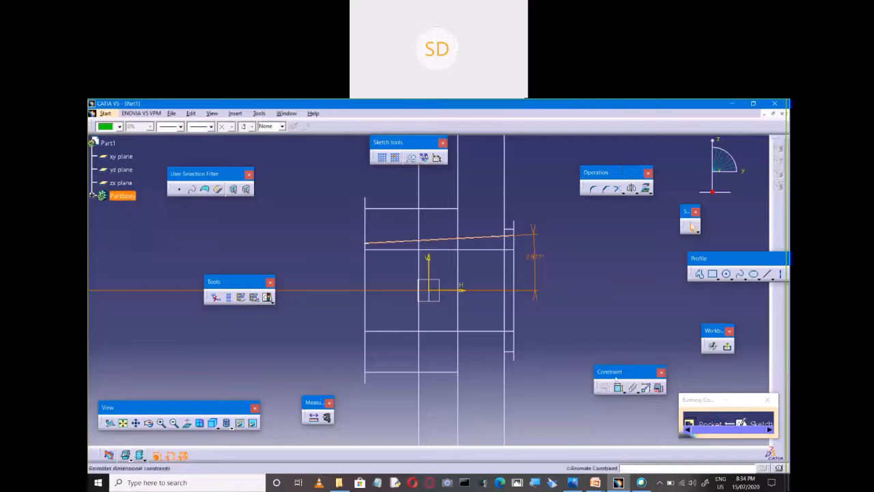
{"action": "double_click", "coordinate": [536, 258]}
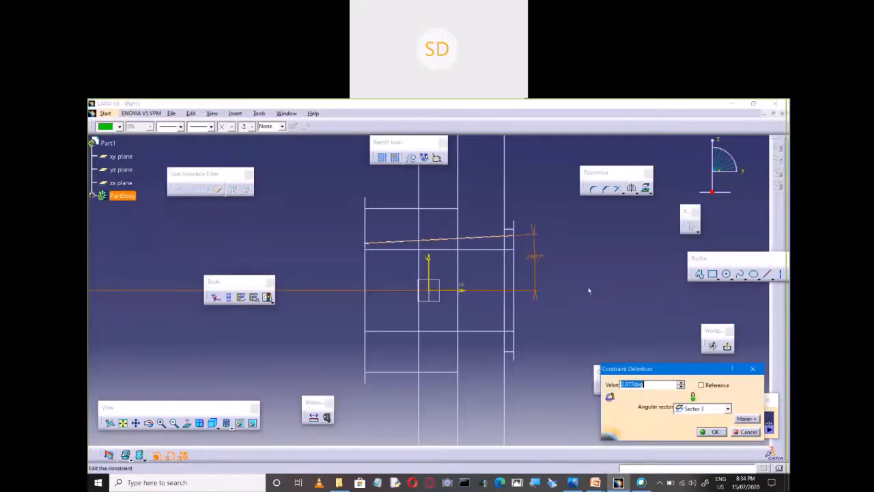
{"action": "type", "text": "0"}
{"action": "key", "text": "Return"}
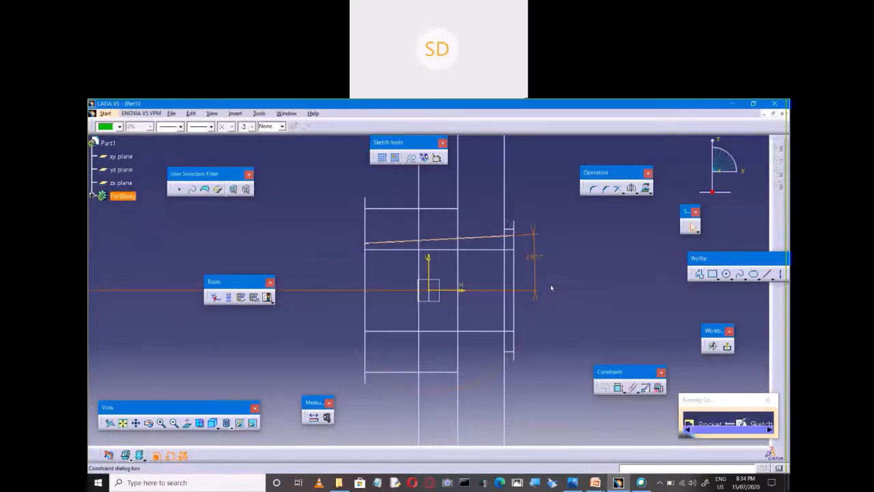
{"action": "left_click", "coordinate": [536, 285]}
{"action": "key", "text": "Delete"}
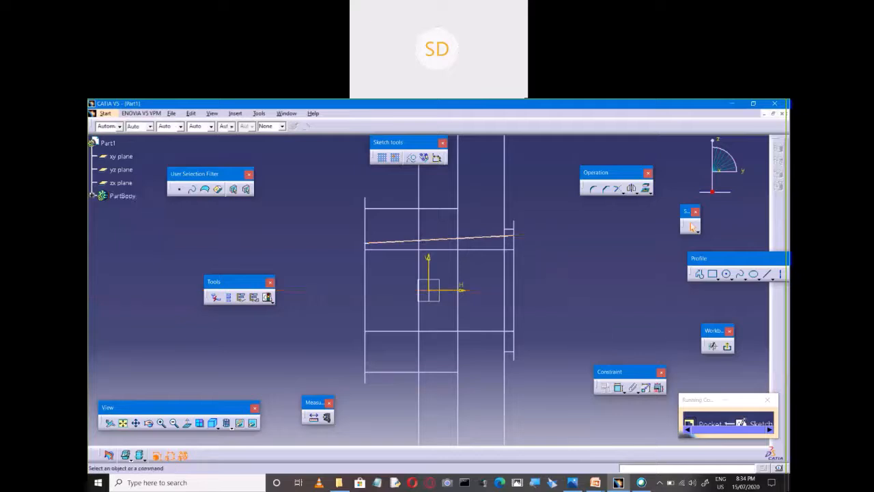
Dimension the height of the sloped line's right end above the horizontal axis as 53.4-25, giving 28.4 mm.
{"action": "left_click", "coordinate": [619, 388]}
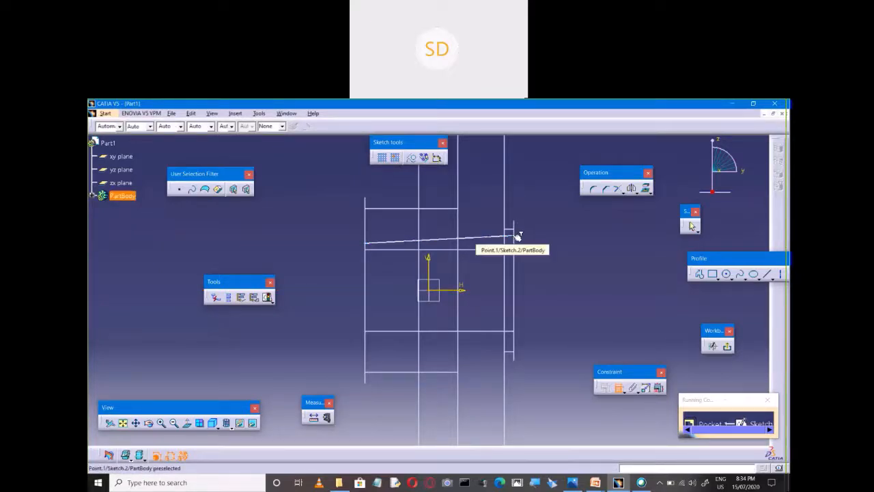
{"action": "left_click", "coordinate": [469, 291]}
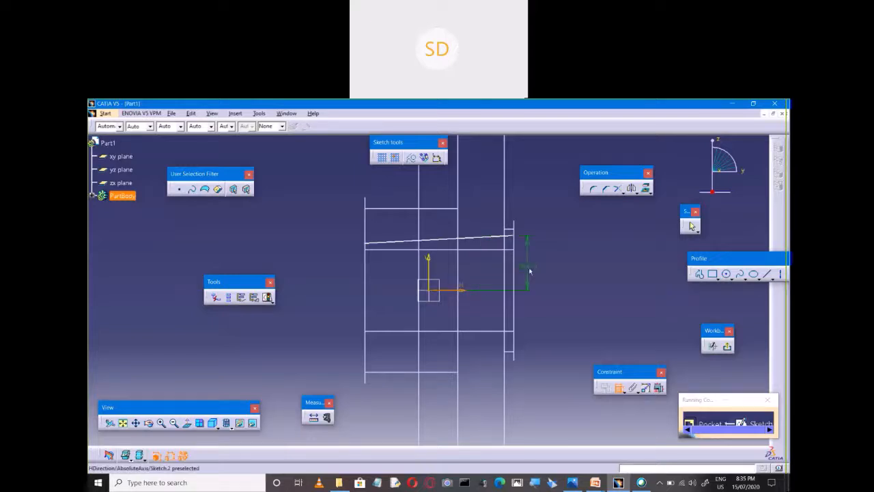
{"action": "left_click", "coordinate": [539, 267]}
{"action": "double_click", "coordinate": [542, 265]}
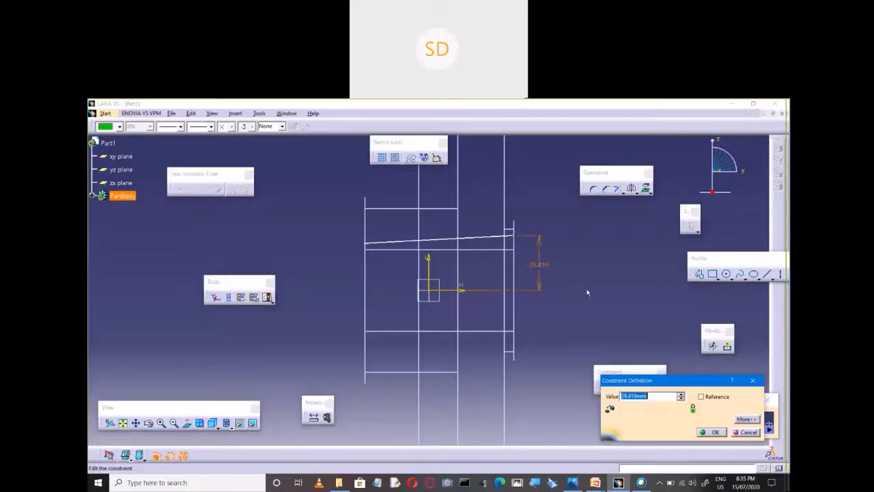
{"action": "type", "text": "53.4-25"}
{"action": "key", "text": "Return"}
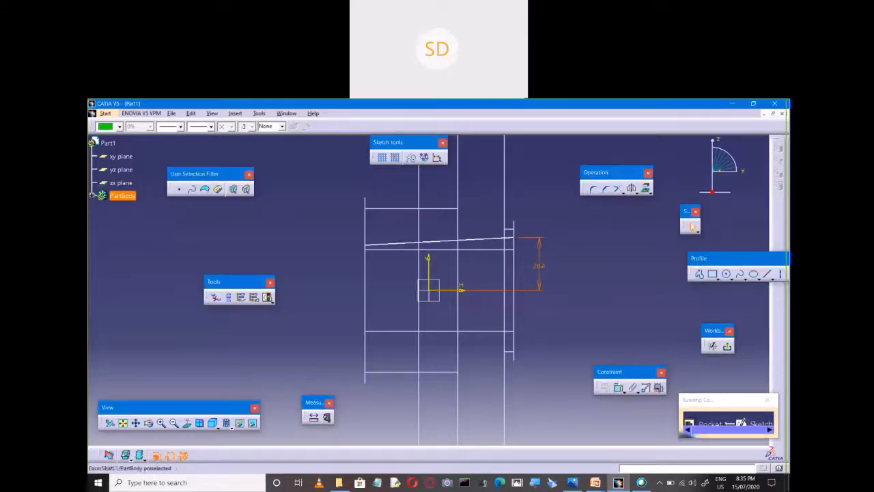
Dimension the height of the sloped line's left end above the horizontal axis as 53.4-0.8-25, giving 27.6 mm.
{"action": "left_click", "coordinate": [618, 387]}
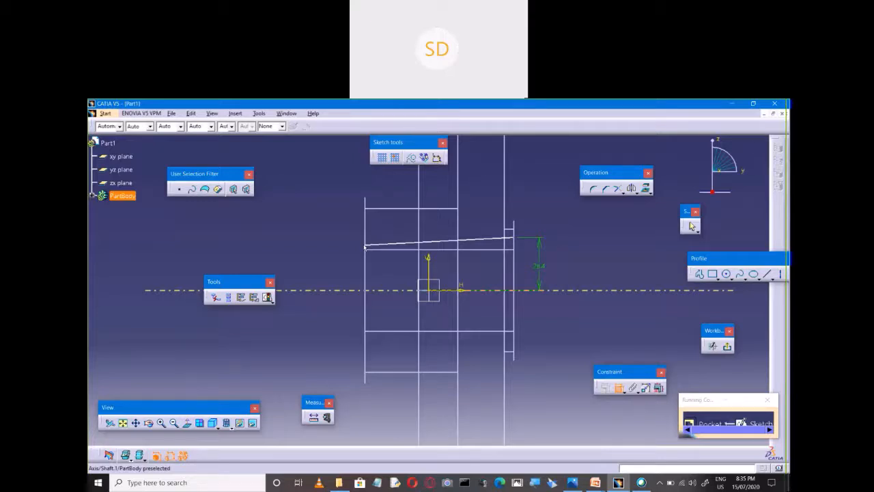
{"action": "double_click", "coordinate": [344, 272]}
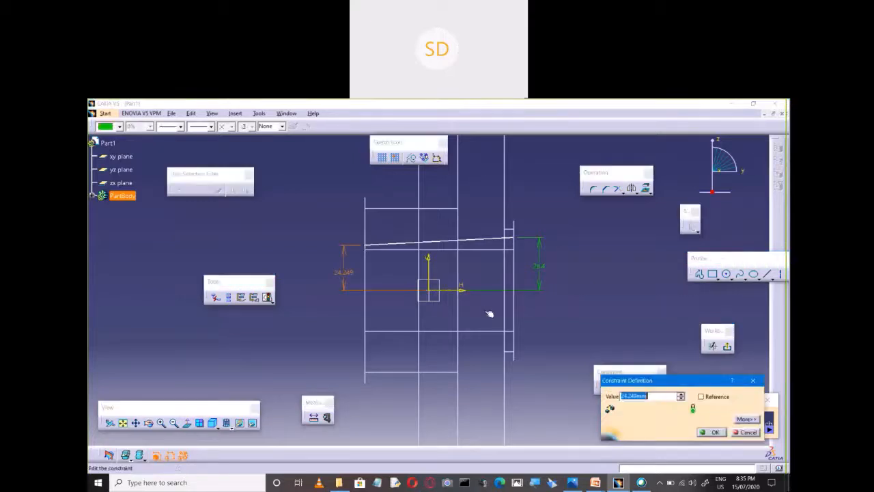
{"action": "type", "text": "53.4-0.8-25"}
{"action": "key", "text": "Return"}
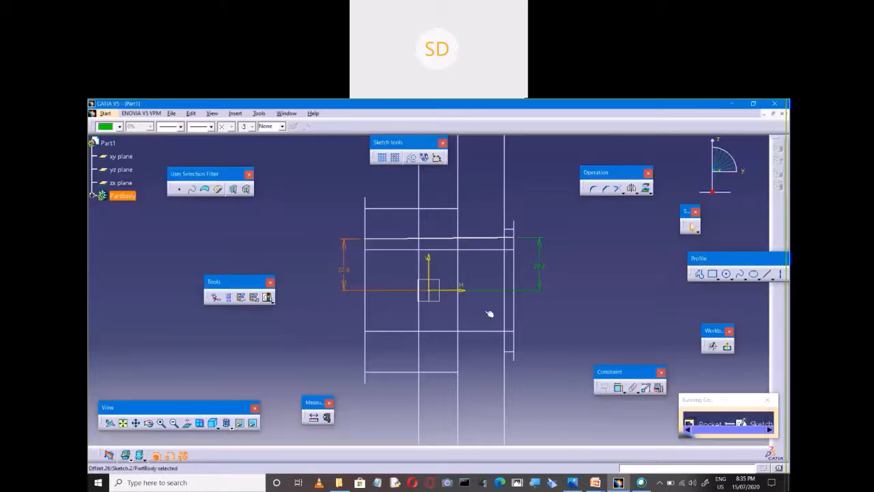
Close the keyway outline below the tapered line with Profile, making it about 12 mm deep across the hub's full length.
{"action": "left_click", "coordinate": [712, 274]}
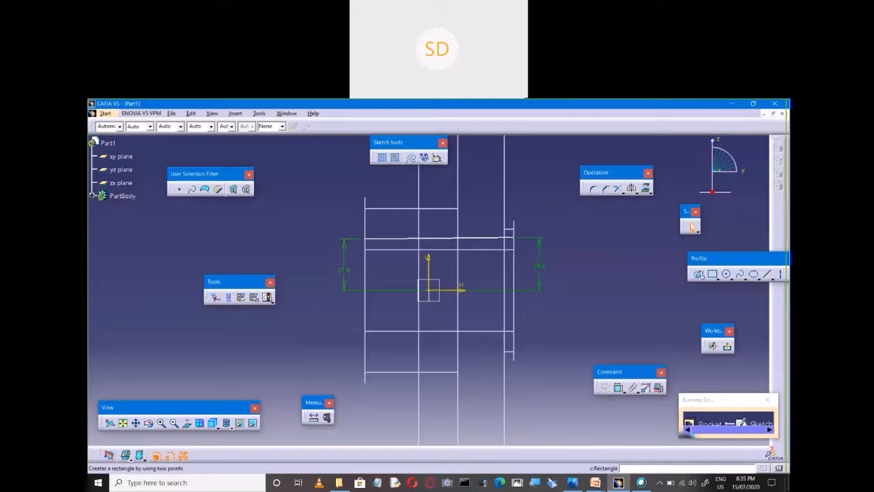
{"action": "left_click", "coordinate": [698, 273]}
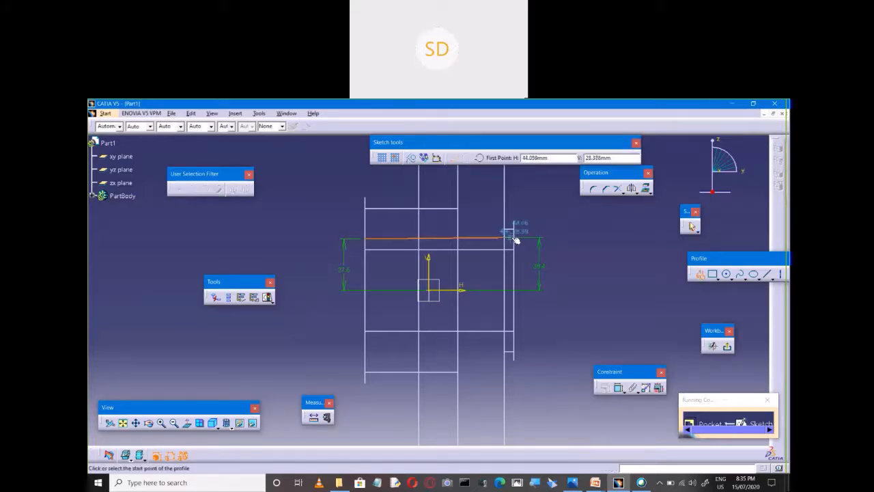
{"action": "left_click", "coordinate": [513, 238]}
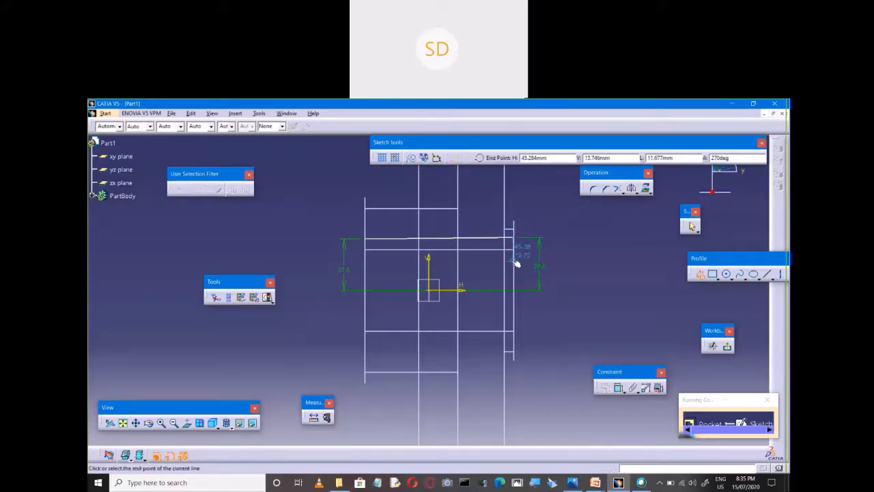
{"action": "left_click", "coordinate": [516, 259]}
{"action": "left_click", "coordinate": [369, 260]}
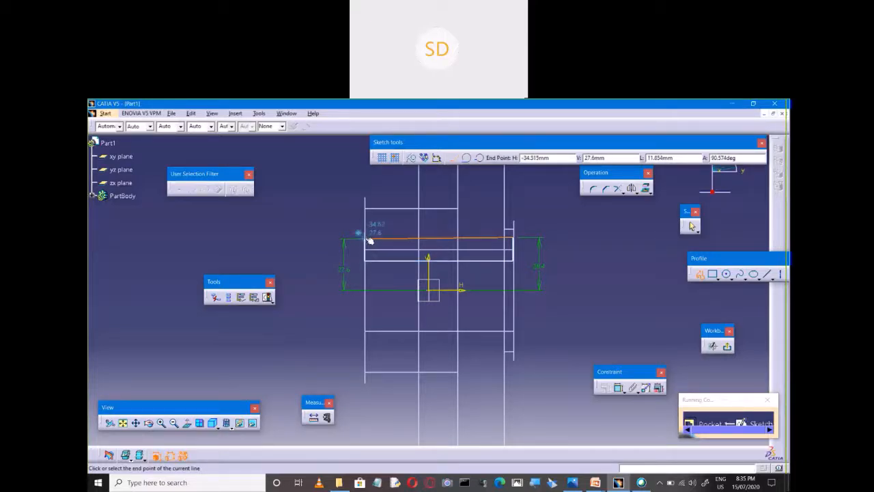
{"action": "left_click", "coordinate": [366, 239]}
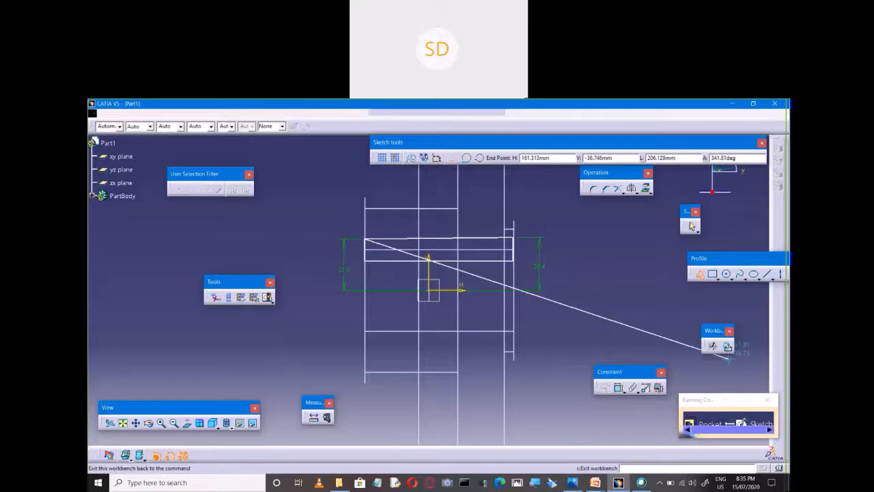
Mark the 16 mm keyway width on the reference drawing, and cut the keyway pocket with mirrored extent and 8 mm depth.
{"action": "left_click", "coordinate": [727, 345]}
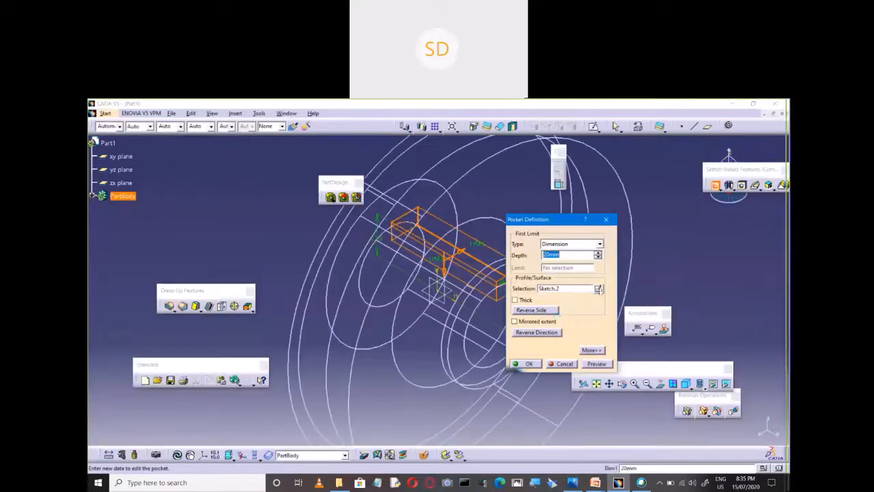
{"action": "key", "text": "alt+Tab"}
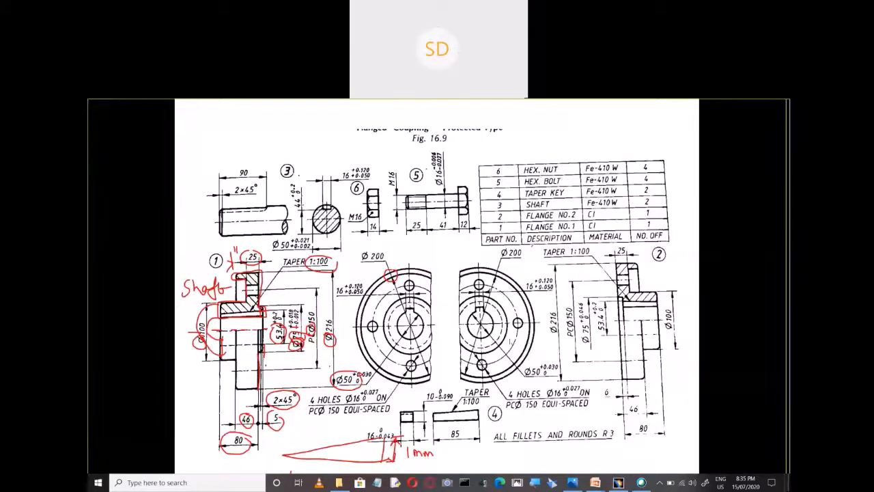
{"action": "mouse_move", "coordinate": [351, 281]}
{"action": "left_mouse_down"}
{"action": "mouse_move", "coordinate": [366, 303]}
{"action": "mouse_move", "coordinate": [359, 279]}
{"action": "mouse_move", "coordinate": [341, 284]}
{"action": "left_mouse_up"}
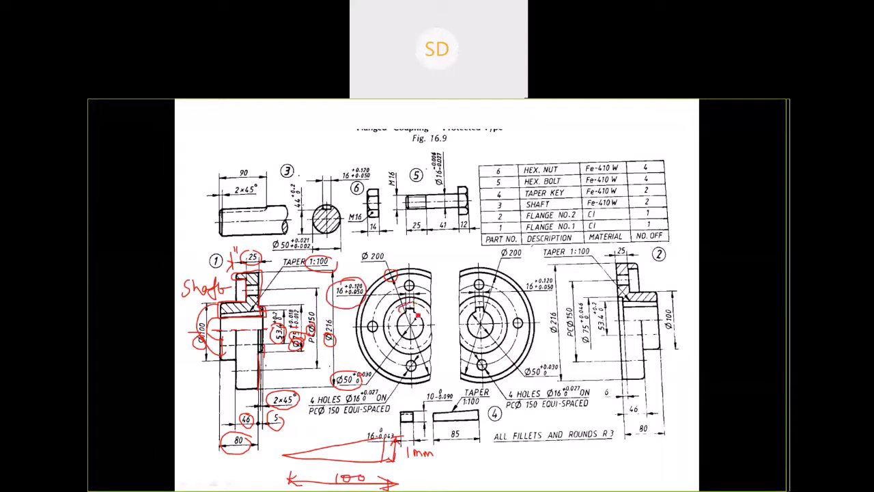
{"action": "key", "text": "alt+Tab"}
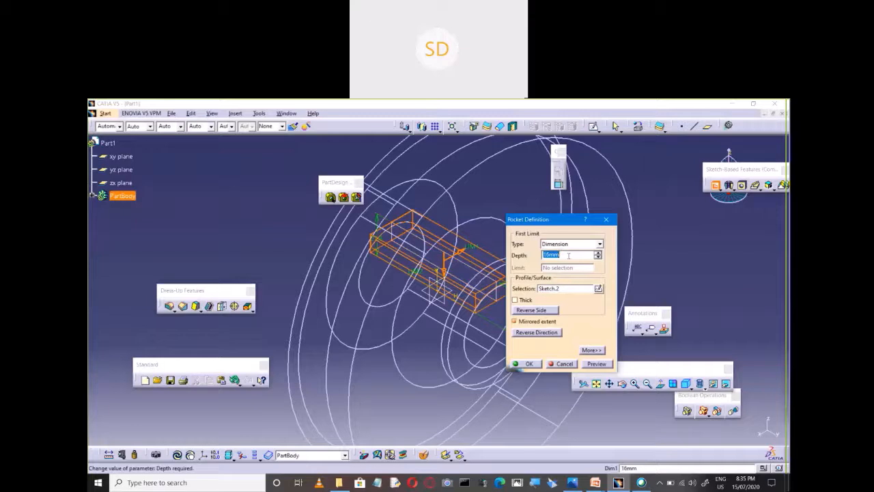
{"action": "type", "text": "8"}
{"action": "left_click", "coordinate": [596, 363]}
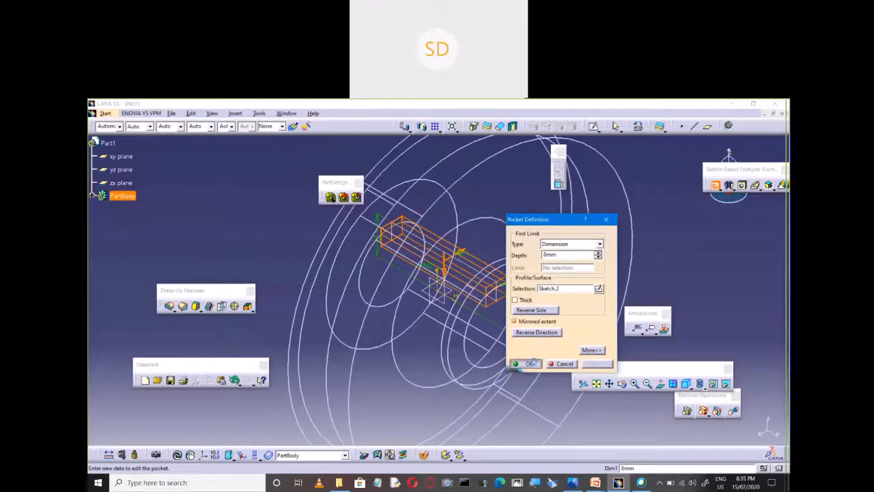
{"action": "left_click", "coordinate": [530, 363]}
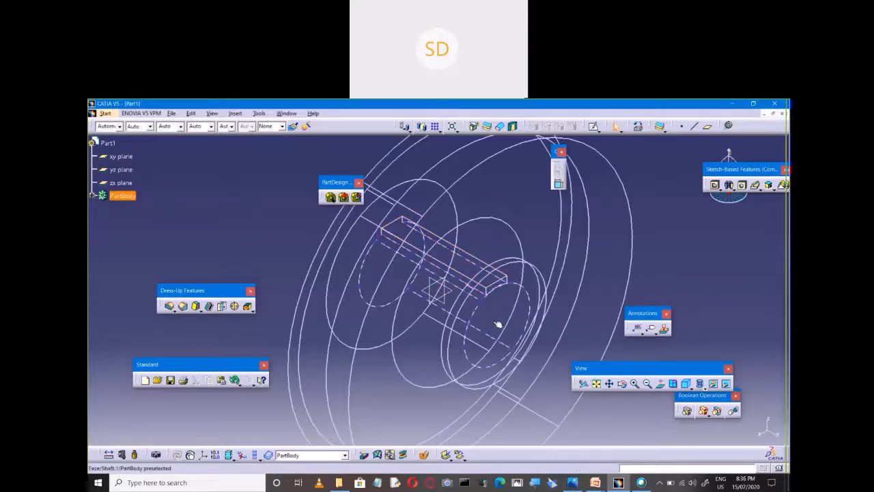
Display the part in shading mode and examine the keyway inside the bore.
{"action": "middle_click_drag", "start_coordinate": [498, 323], "coordinate": [542, 348], "text": "ctrl"}
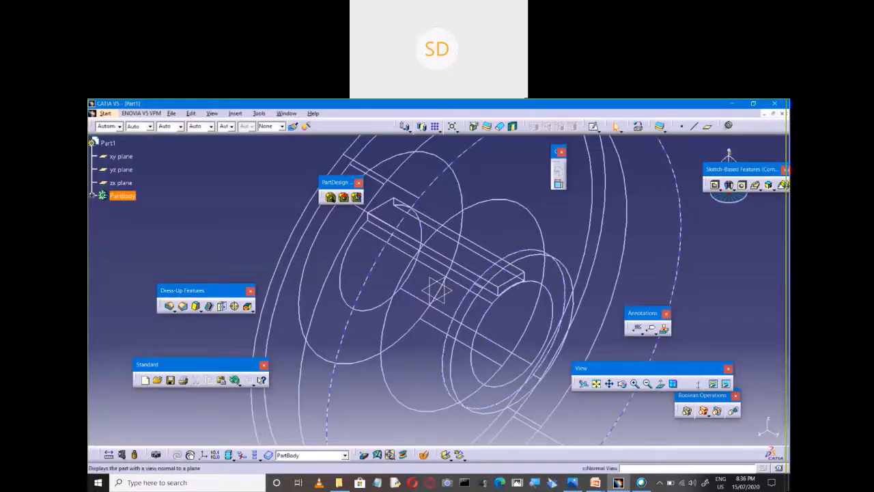
{"action": "left_click", "coordinate": [702, 385]}
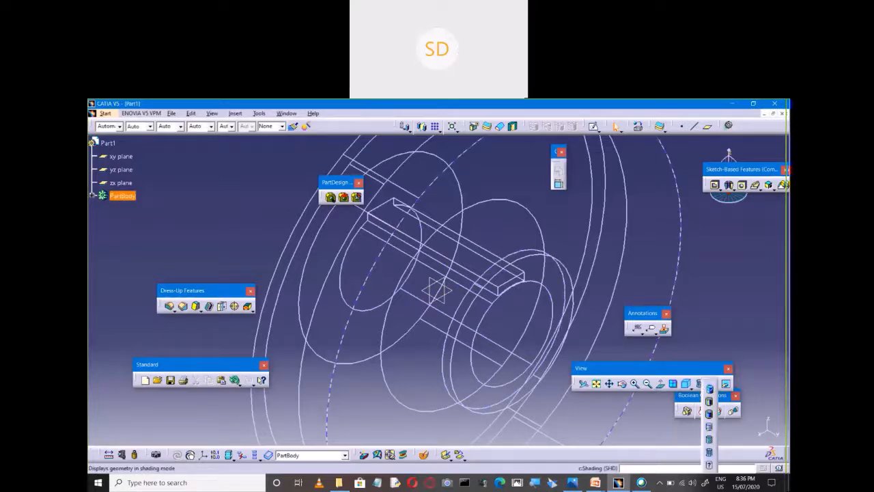
{"action": "left_click", "coordinate": [709, 388]}
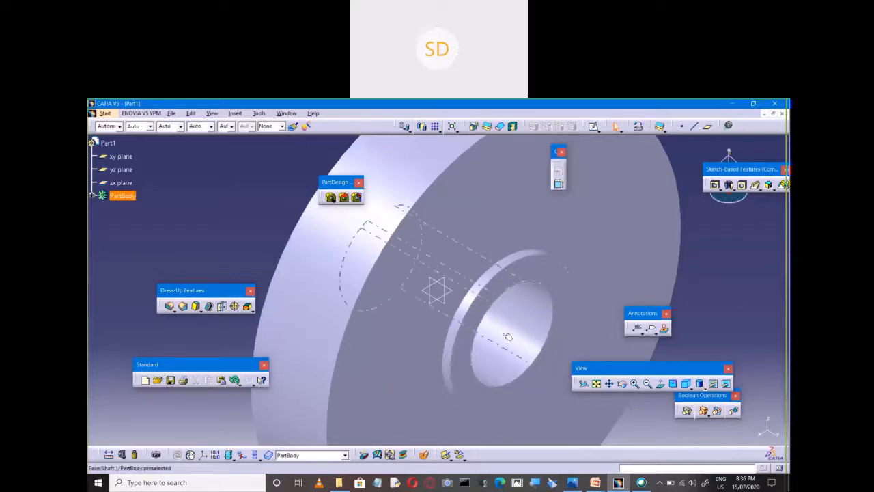
{"action": "mouse_move", "coordinate": [507, 337]}
{"action": "middle_mouse_down"}
{"action": "mouse_move", "coordinate": [497, 317]}
{"action": "mouse_move", "coordinate": [524, 327]}
{"action": "mouse_move", "coordinate": [510, 304]}
{"action": "mouse_move", "coordinate": [446, 248]}
{"action": "mouse_move", "coordinate": [380, 237]}
{"action": "mouse_move", "coordinate": [390, 226]}
{"action": "mouse_move", "coordinate": [381, 203]}
{"action": "mouse_move", "coordinate": [384, 219]}
{"action": "middle_mouse_up"}
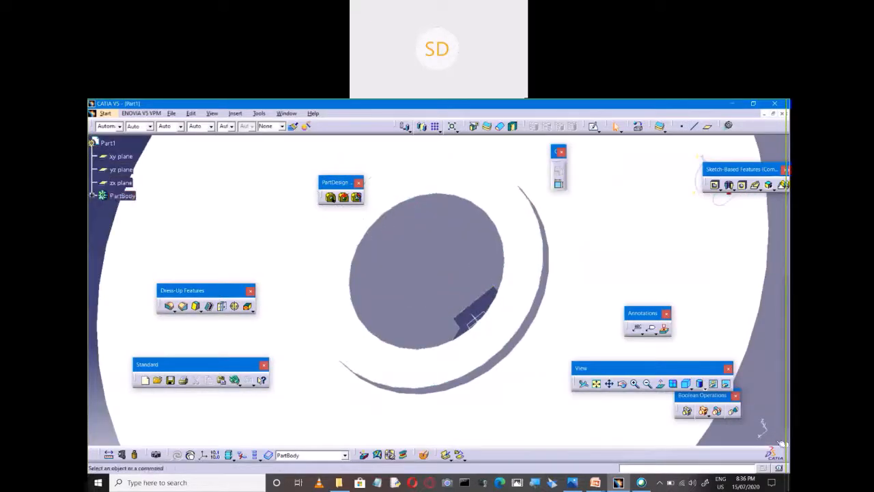
Edit the keyway pocket's sketch, making the outline's end line coincident with the hub's end edge, and return to the part.
{"action": "left_click", "coordinate": [93, 196]}
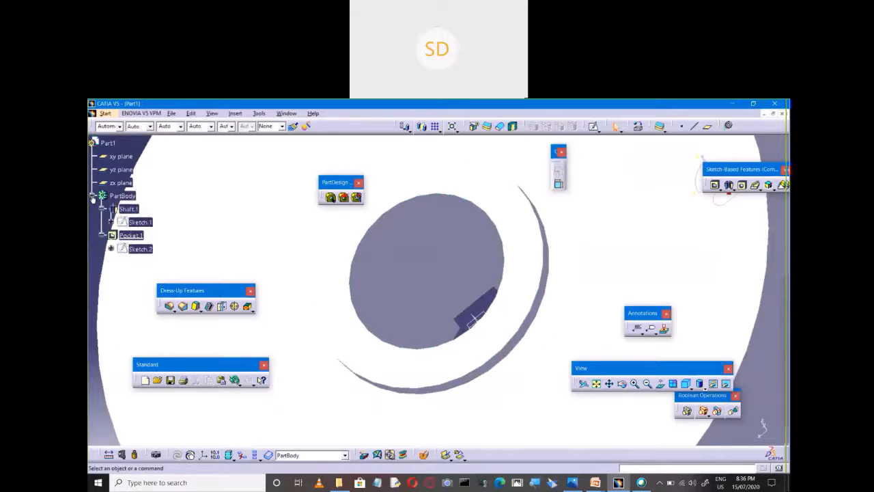
{"action": "left_click", "coordinate": [111, 249]}
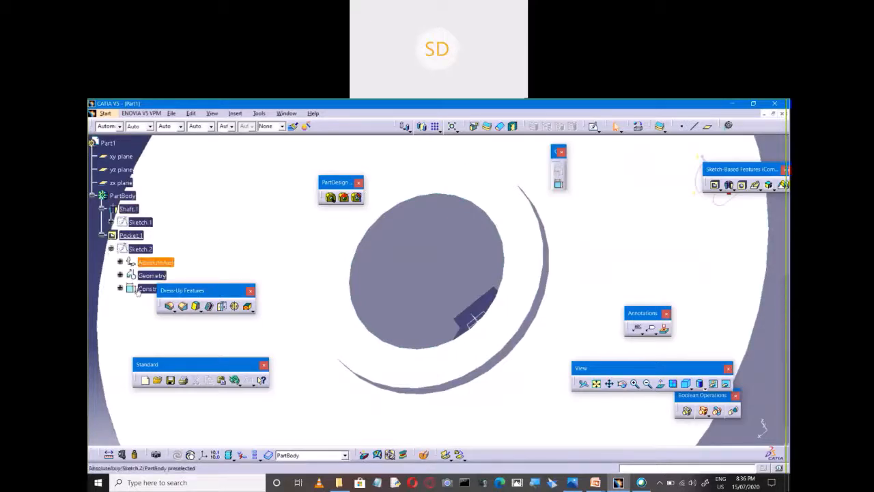
{"action": "right_click", "coordinate": [140, 249]}
{"action": "mouse_move", "coordinate": [186, 430]}
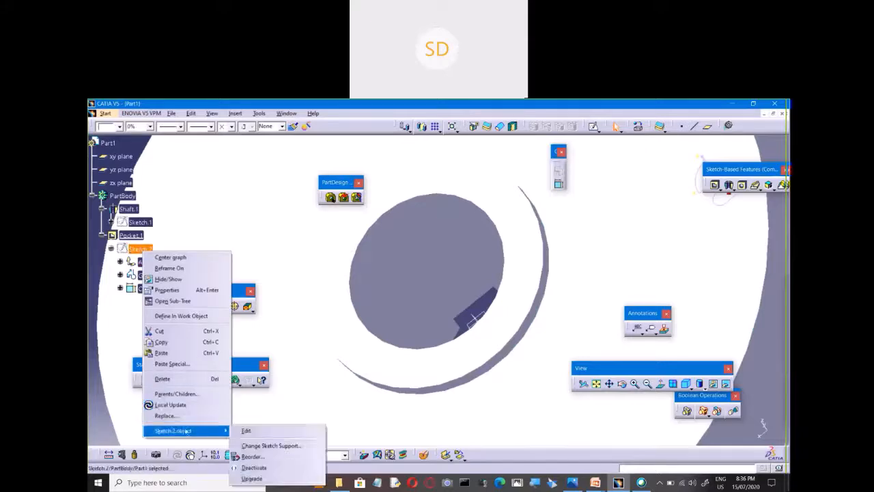
{"action": "left_click", "coordinate": [246, 430]}
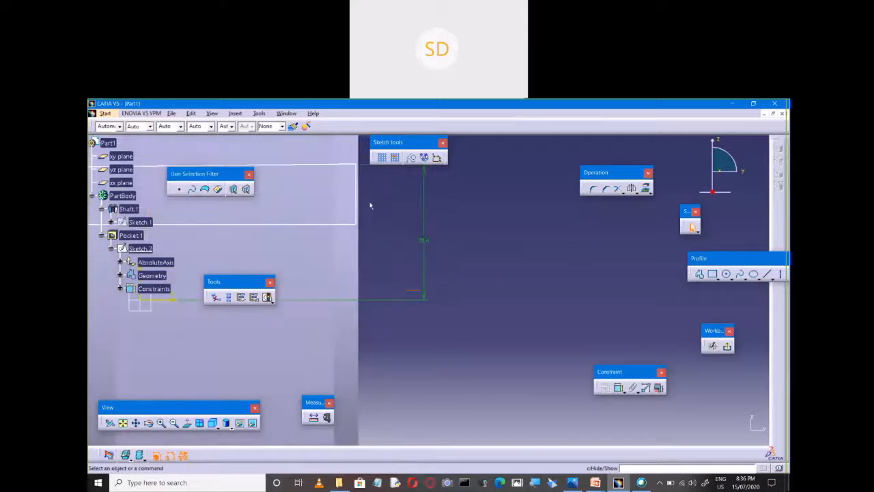
{"action": "mouse_move", "coordinate": [370, 205]}
{"action": "middle_mouse_down"}
{"action": "mouse_move", "coordinate": [342, 195]}
{"action": "mouse_move", "coordinate": [354, 260]}
{"action": "mouse_move", "coordinate": [262, 250]}
{"action": "mouse_move", "coordinate": [365, 273]}
{"action": "mouse_move", "coordinate": [344, 266]}
{"action": "middle_mouse_up"}
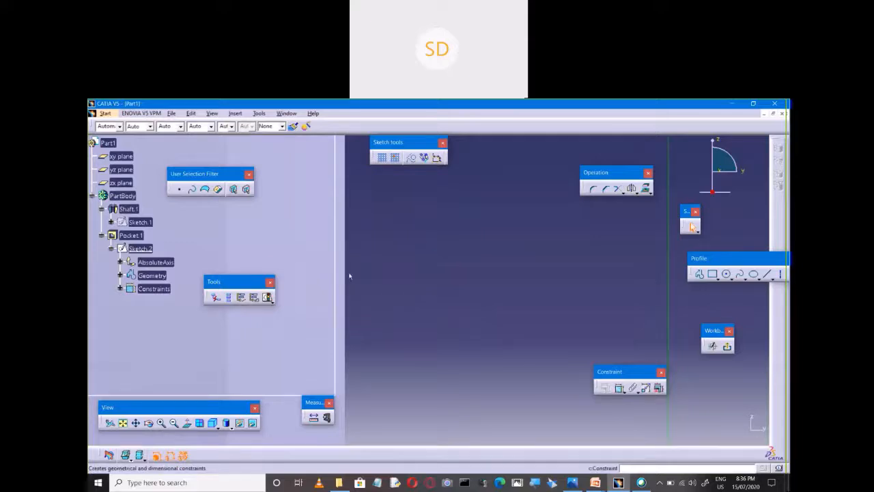
{"action": "left_click", "coordinate": [343, 274]}
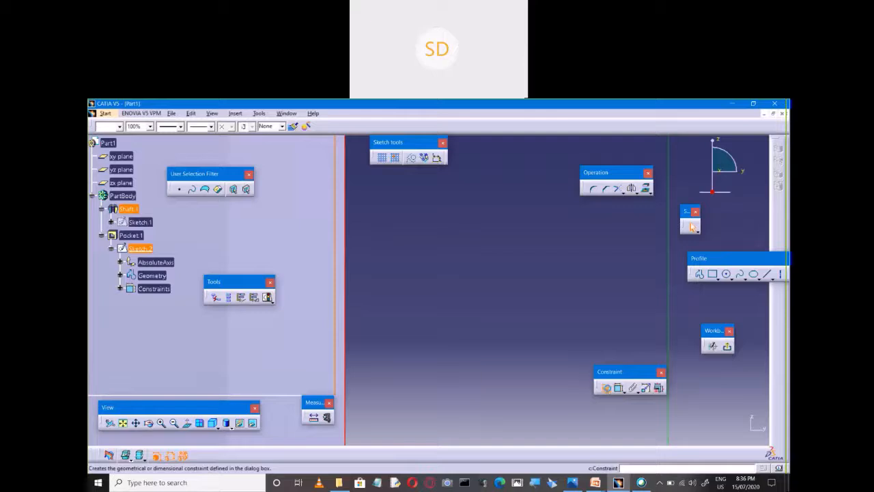
{"action": "left_click", "coordinate": [607, 387]}
{"action": "left_click", "coordinate": [719, 343]}
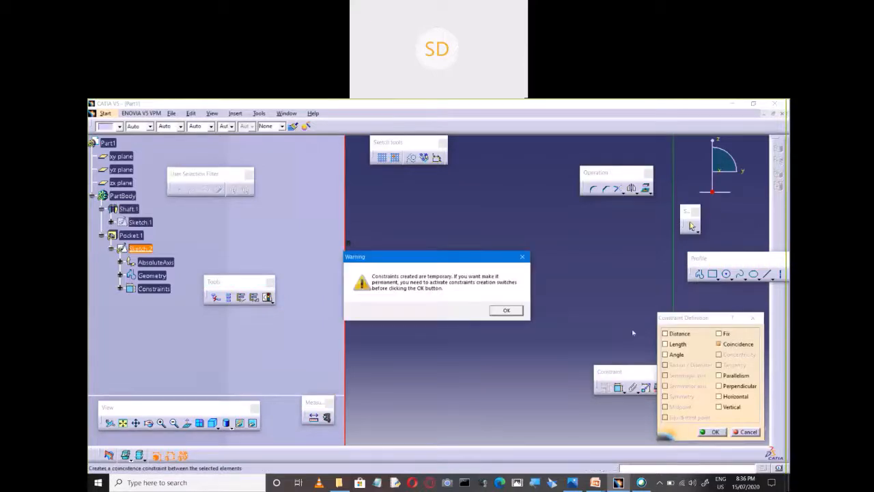
{"action": "left_click", "coordinate": [506, 310]}
{"action": "left_click", "coordinate": [710, 431]}
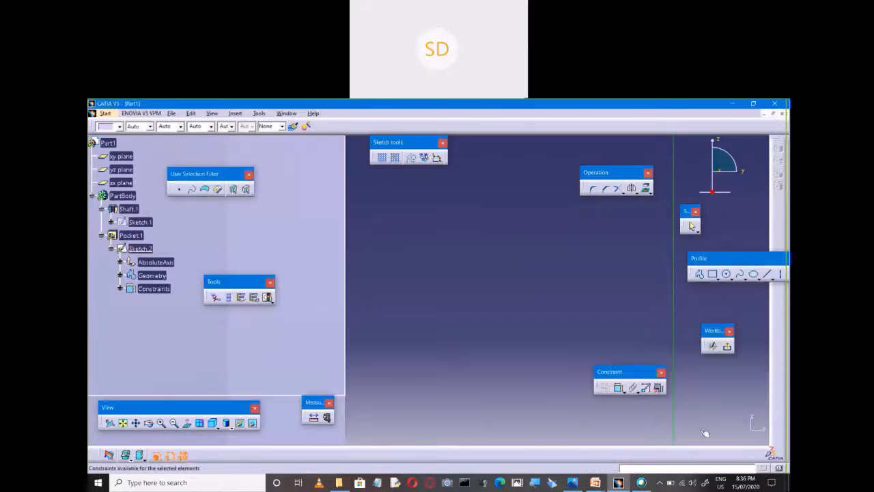
{"action": "left_click", "coordinate": [713, 346]}
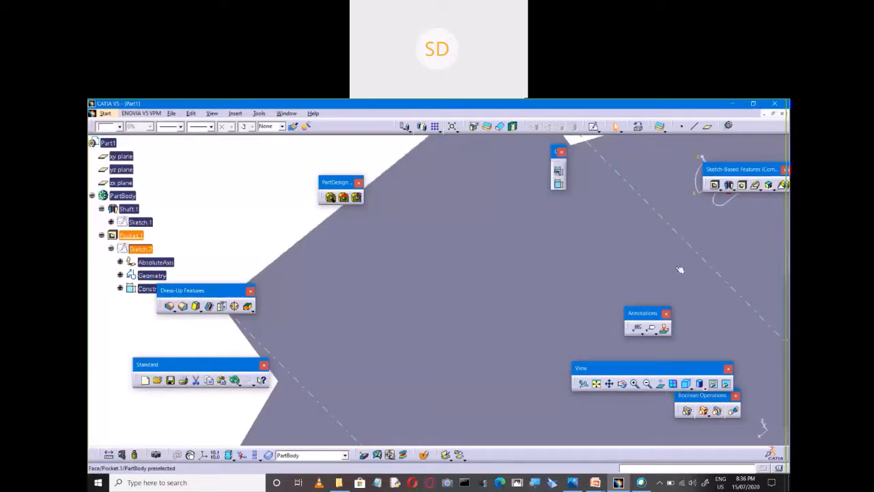
Start a Pocket sketched on the flange's flat face and draw a circle beside the bore, its near edge about 63 mm from the vertical axis.
{"action": "left_click", "coordinate": [686, 384]}
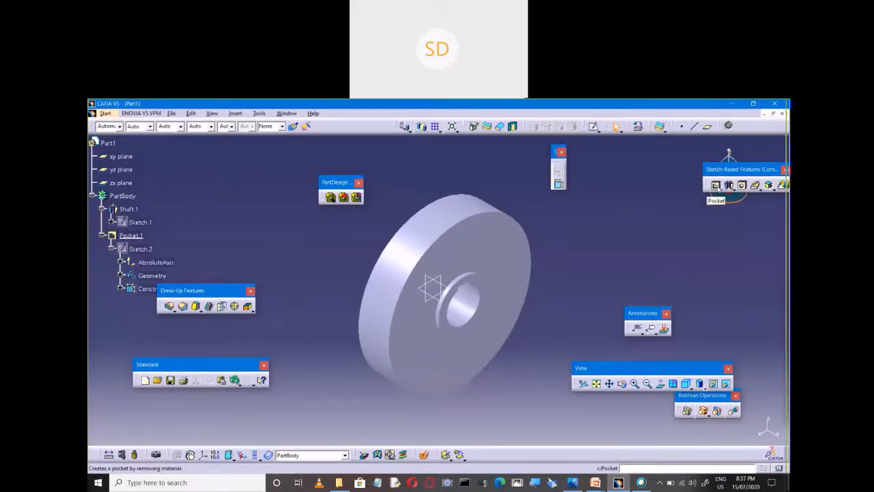
{"action": "left_click", "coordinate": [716, 186]}
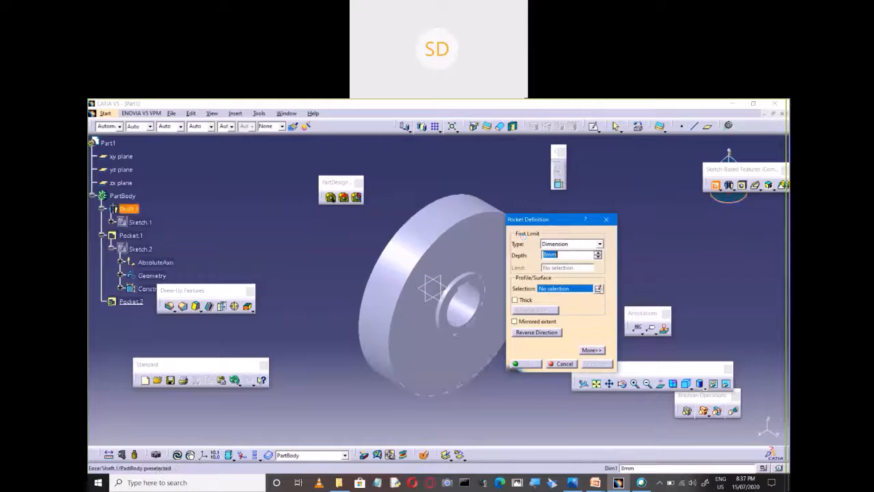
{"action": "left_click", "coordinate": [599, 288]}
{"action": "left_click", "coordinate": [476, 243]}
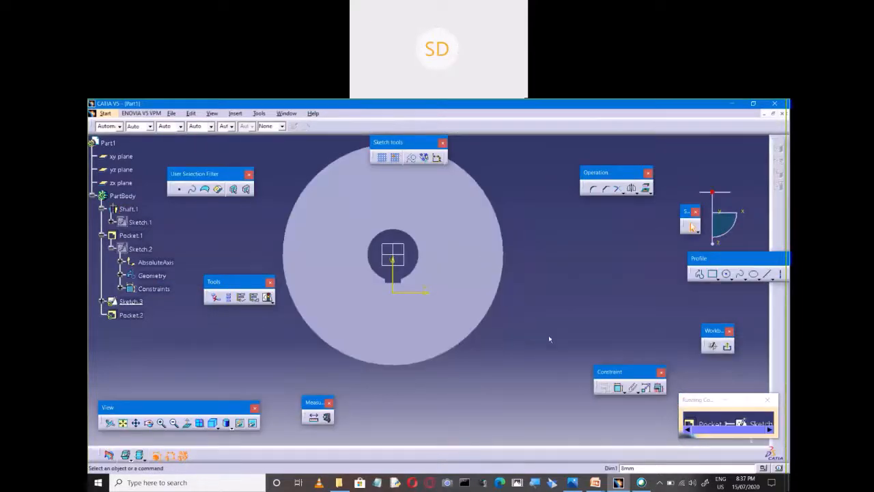
{"action": "middle_click_drag", "start_coordinate": [542, 346], "coordinate": [547, 331], "text": "ctrl"}
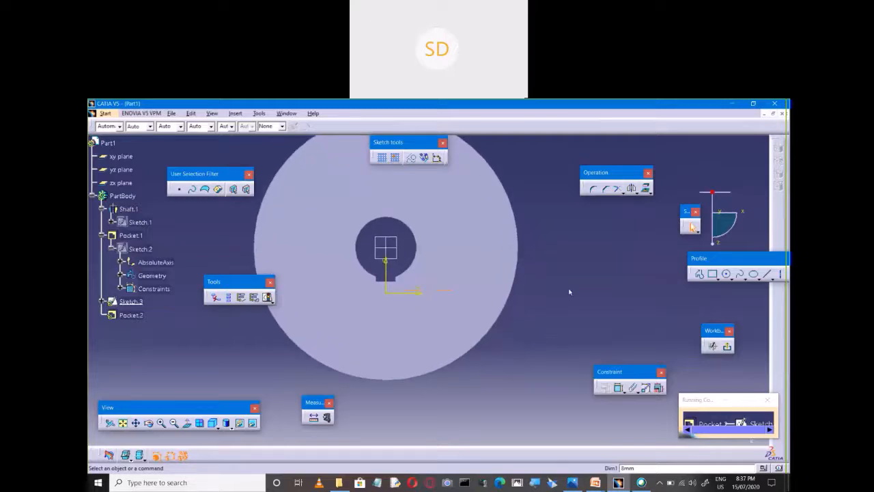
{"action": "middle_click_drag", "start_coordinate": [569, 291], "coordinate": [571, 343]}
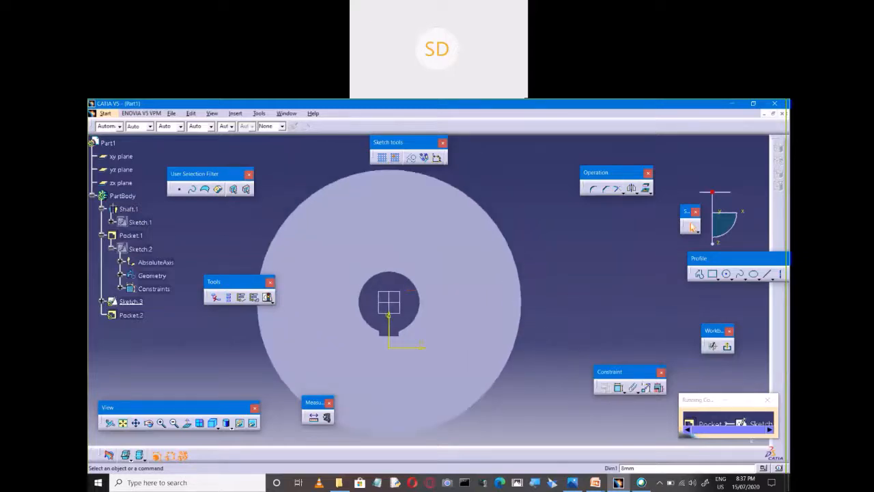
{"action": "left_click", "coordinate": [726, 273]}
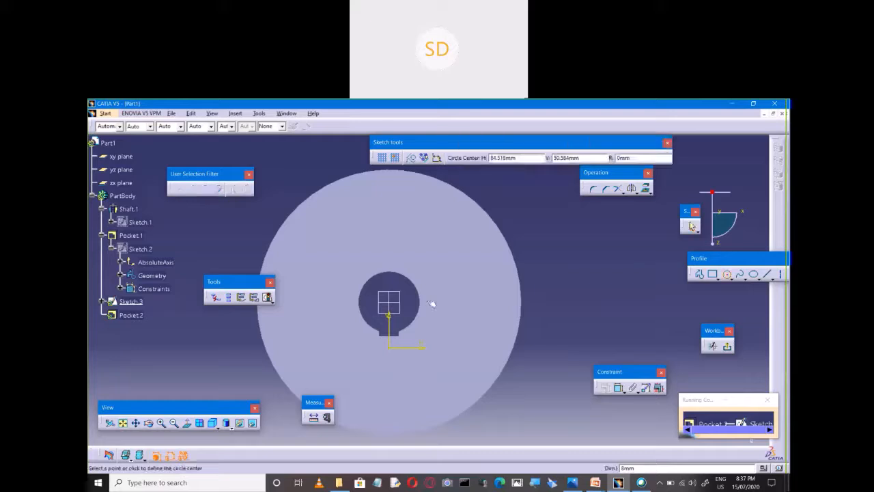
{"action": "left_click", "coordinate": [478, 304]}
{"action": "left_click", "coordinate": [478, 317]}
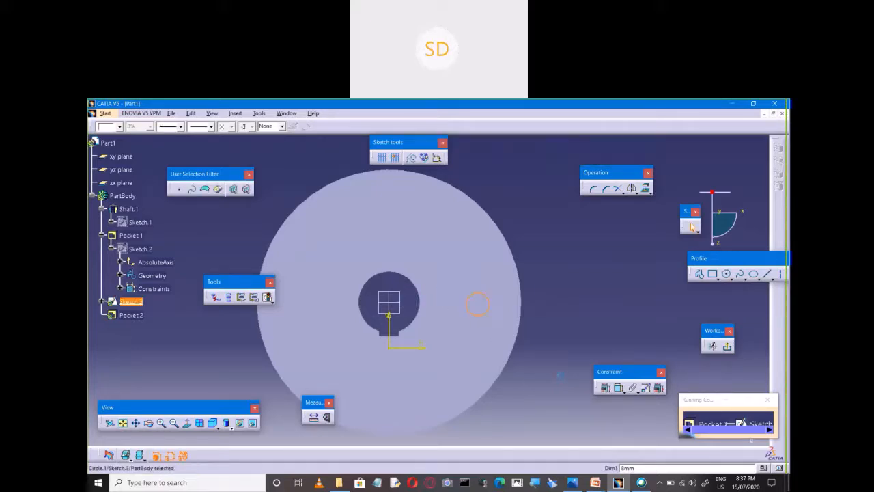
Mark the note for four Ø16 holes on the PCØ 150 pitch circle in the reference drawing.
{"action": "key", "text": "alt+Tab"}
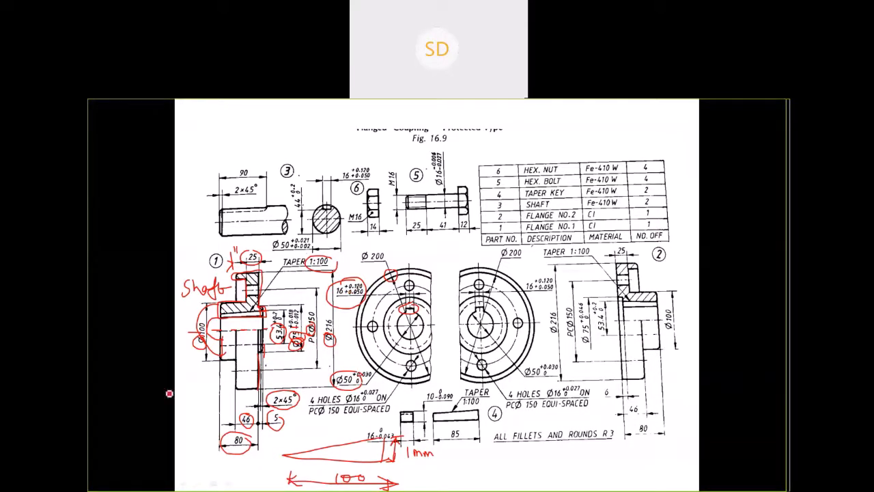
{"action": "mouse_move", "coordinate": [377, 397]}
{"action": "left_mouse_down"}
{"action": "mouse_move", "coordinate": [333, 407]}
{"action": "mouse_move", "coordinate": [329, 395]}
{"action": "mouse_move", "coordinate": [322, 422]}
{"action": "mouse_move", "coordinate": [345, 408]}
{"action": "left_mouse_up"}
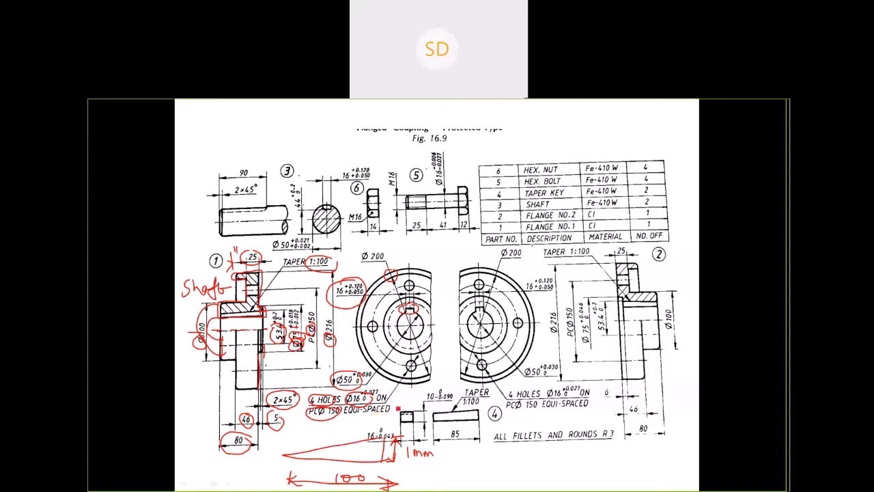
{"action": "left_click_drag", "start_coordinate": [398, 408], "coordinate": [346, 409]}
{"action": "key", "text": "alt+Tab"}
Dimension the horizontal distance between the vertical axis and the circle's near edge as 75 mm.
{"action": "left_click", "coordinate": [619, 388]}
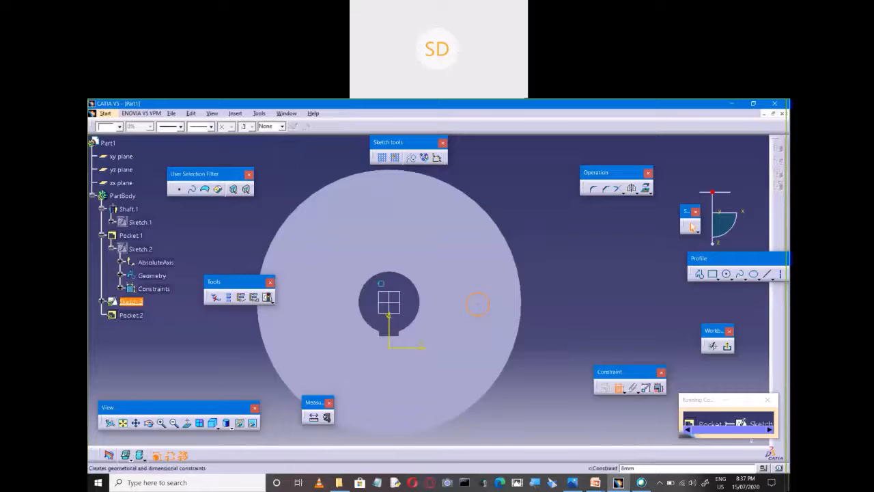
{"action": "left_click", "coordinate": [477, 304]}
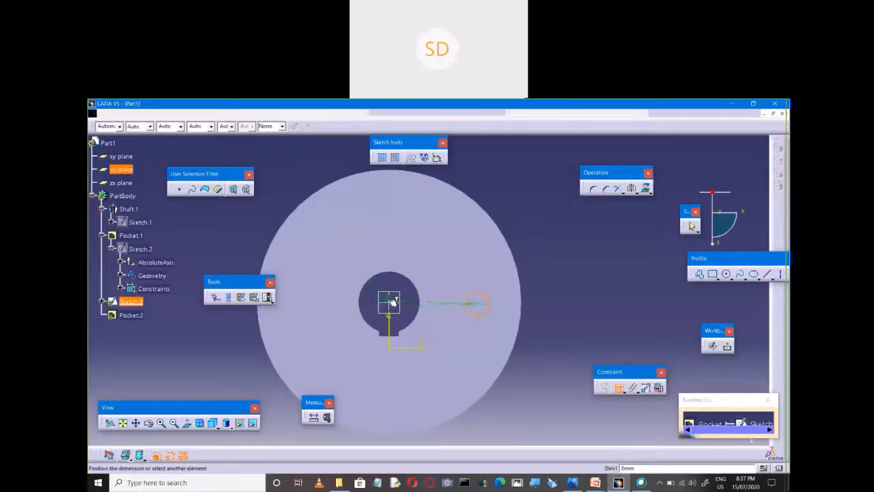
{"action": "left_click", "coordinate": [390, 347]}
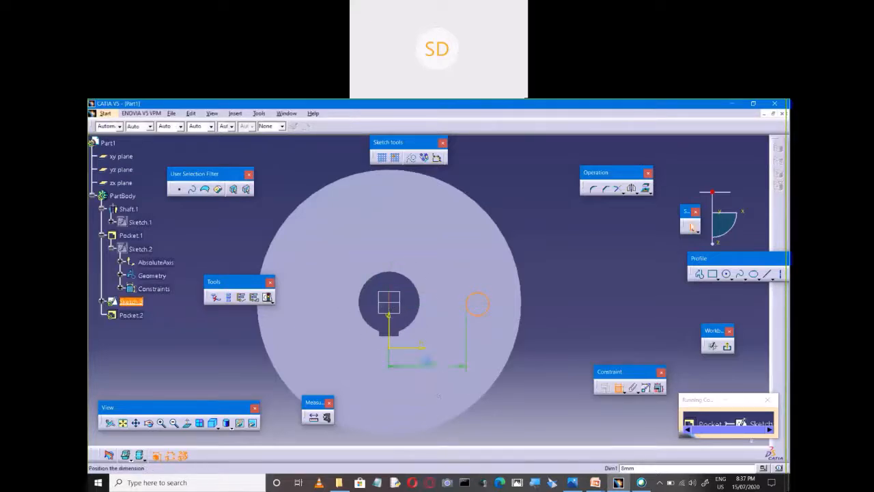
{"action": "left_click", "coordinate": [426, 359]}
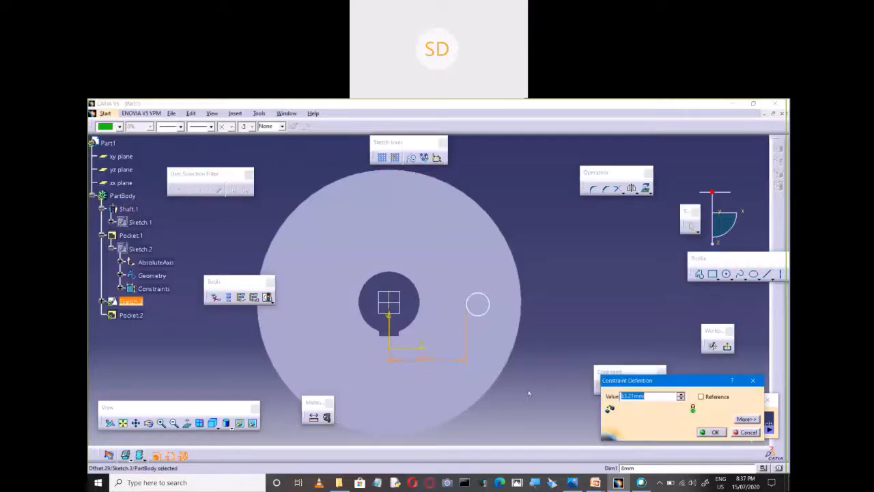
{"action": "type", "text": "40"}
{"action": "key", "text": "Return"}
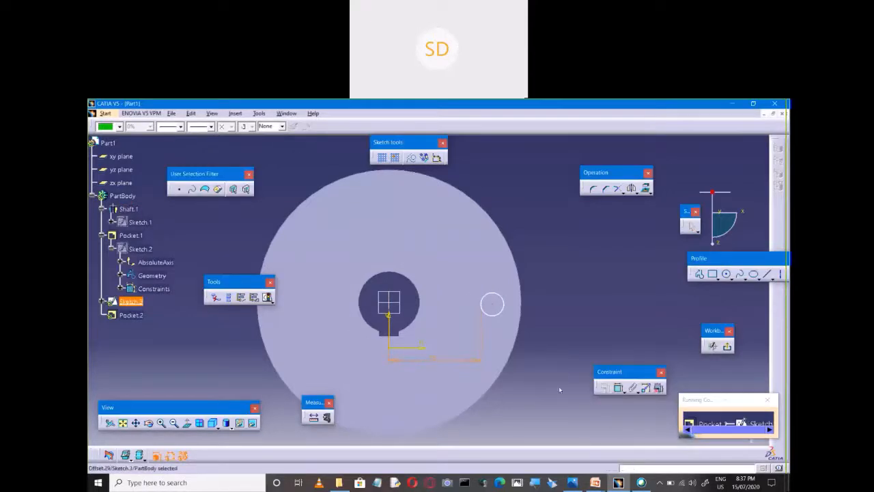
Change the circle's distance from the vertical axis to 75-8.5 mm.
{"action": "double_click", "coordinate": [434, 360]}
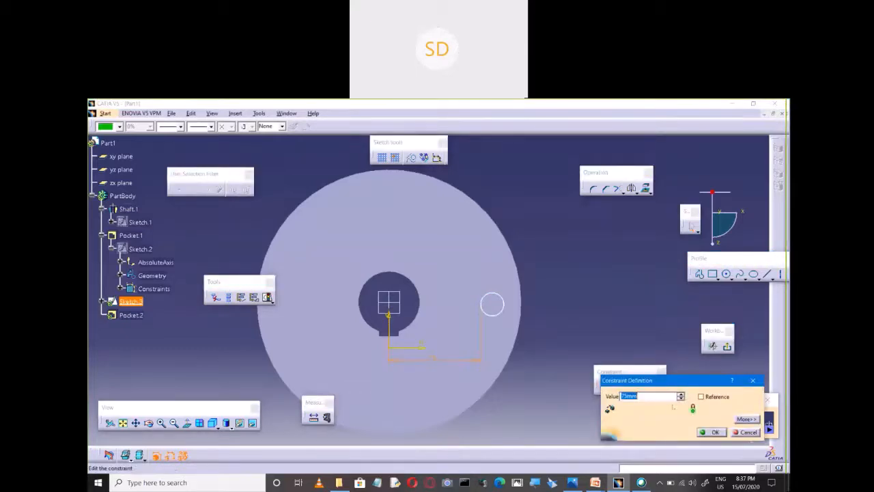
{"action": "type", "text": "75-8.5"}
{"action": "key", "text": "Return"}
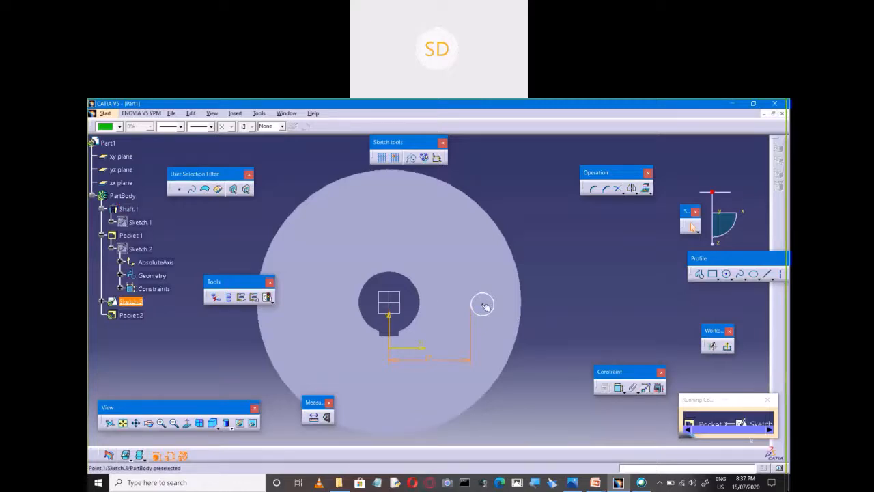
Dimension the vertical offset between the small circle's centre and the origin, and edit it to bring the centre level with the origin.
{"action": "left_click", "coordinate": [618, 388]}
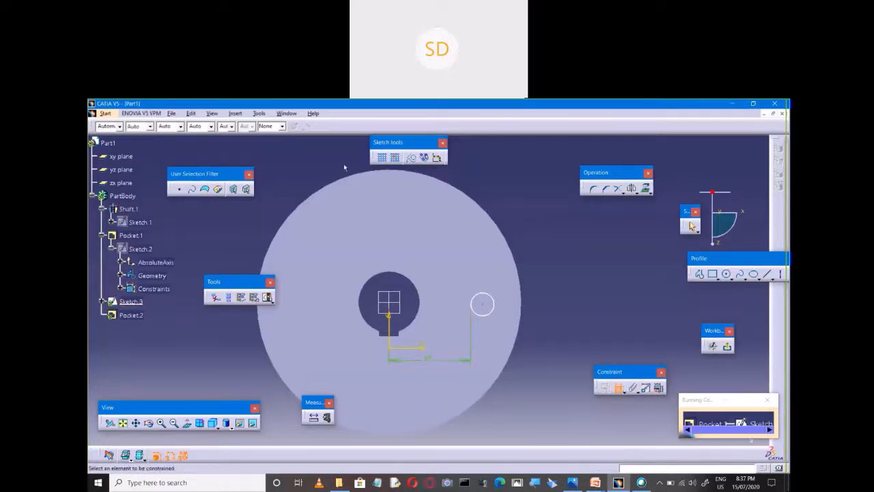
{"action": "left_click", "coordinate": [481, 302]}
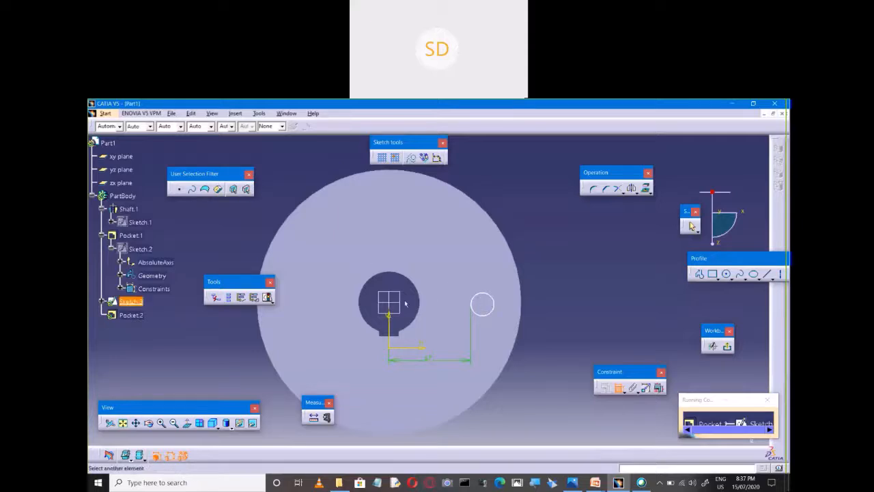
{"action": "left_click", "coordinate": [390, 300]}
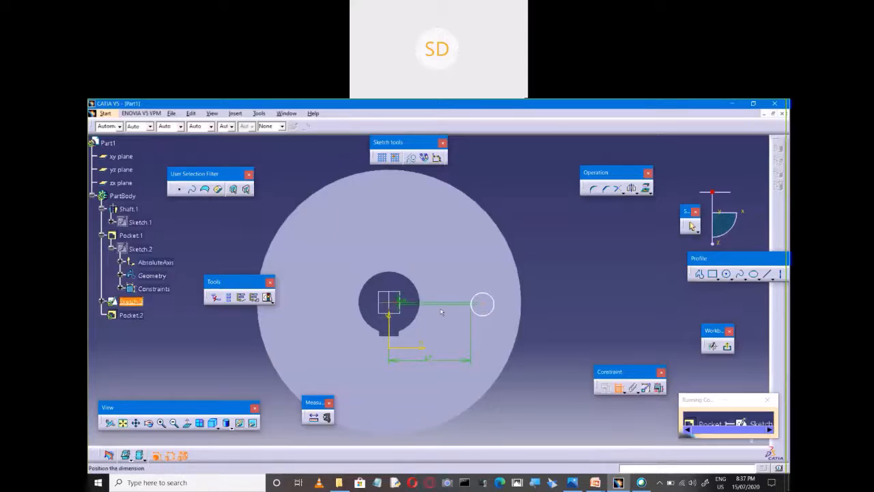
{"action": "double_click", "coordinate": [577, 304]}
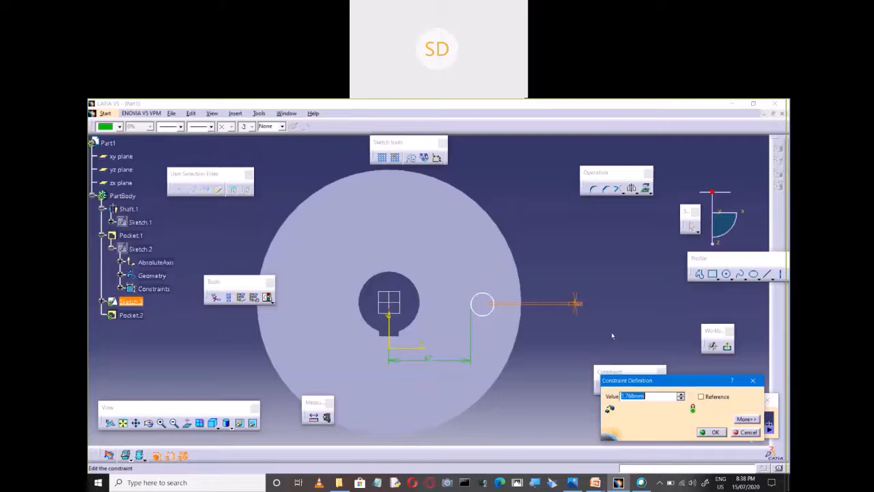
{"action": "key", "text": "Return"}
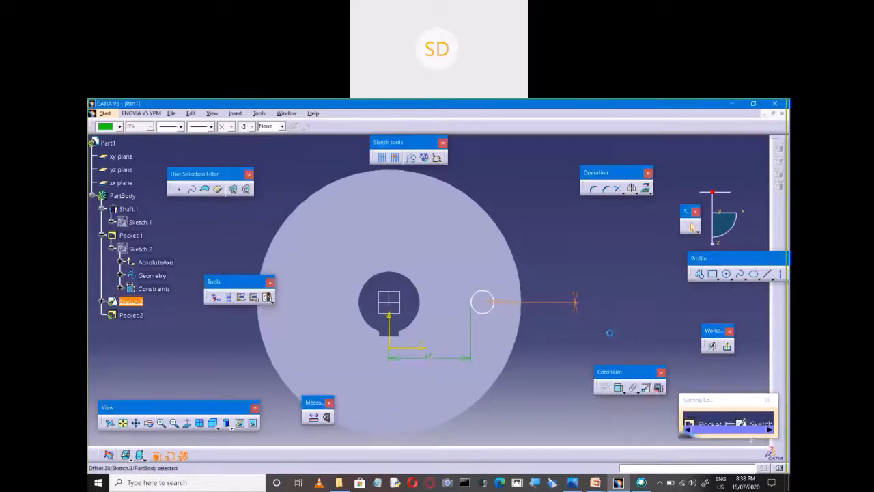
{"action": "left_click", "coordinate": [611, 335]}
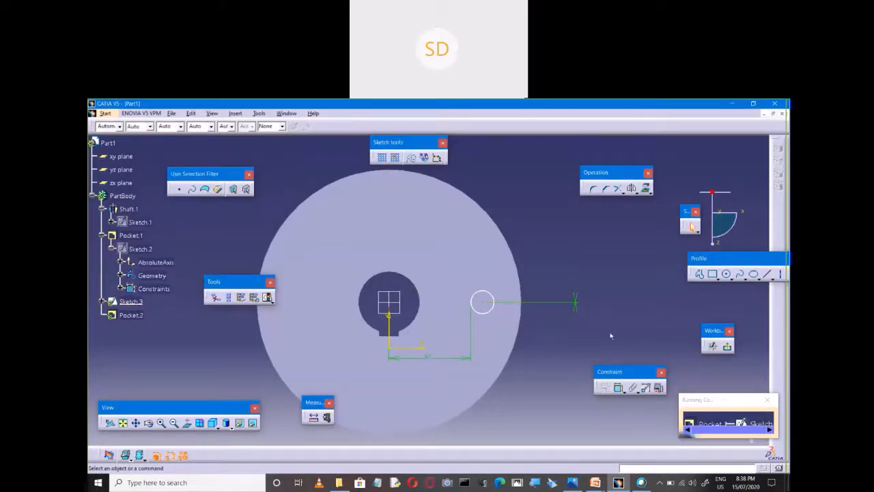
Draw a construction pitch circle centred on the origin and passing through the small circle's centre.
{"action": "left_click", "coordinate": [412, 159]}
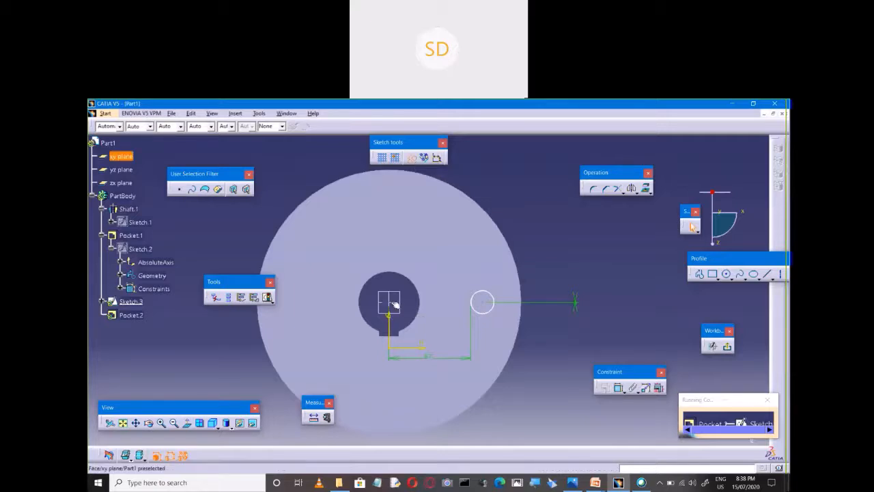
{"action": "left_click", "coordinate": [726, 274]}
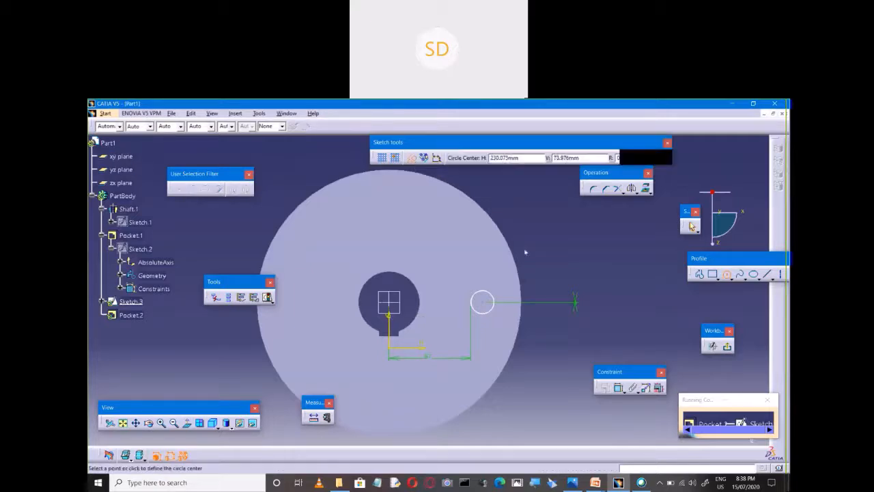
{"action": "left_click", "coordinate": [392, 302]}
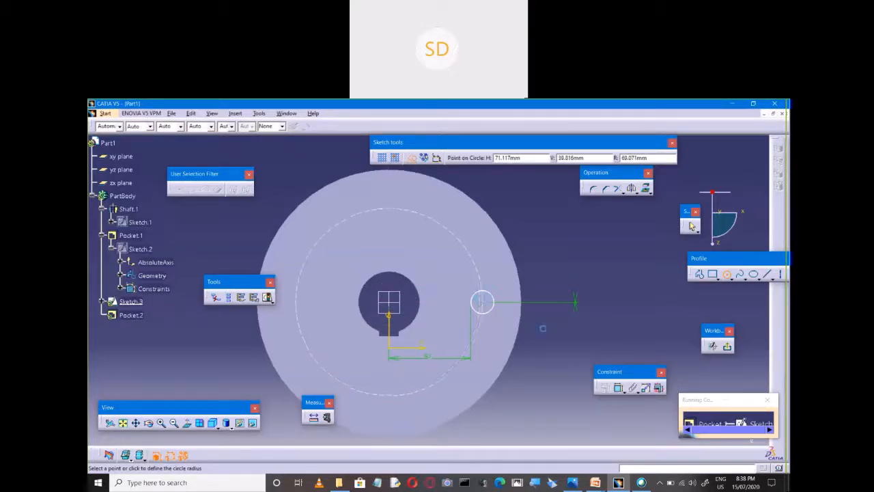
{"action": "left_click", "coordinate": [483, 302]}
{"action": "left_click", "coordinate": [597, 236]}
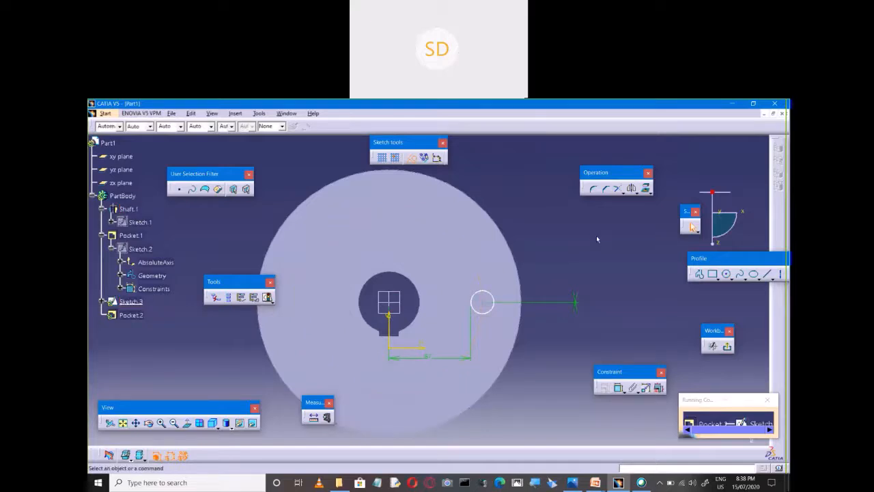
Finish the hole sketch and cut the pocket through the flange to a depth of 26 mm.
{"action": "left_click", "coordinate": [727, 347]}
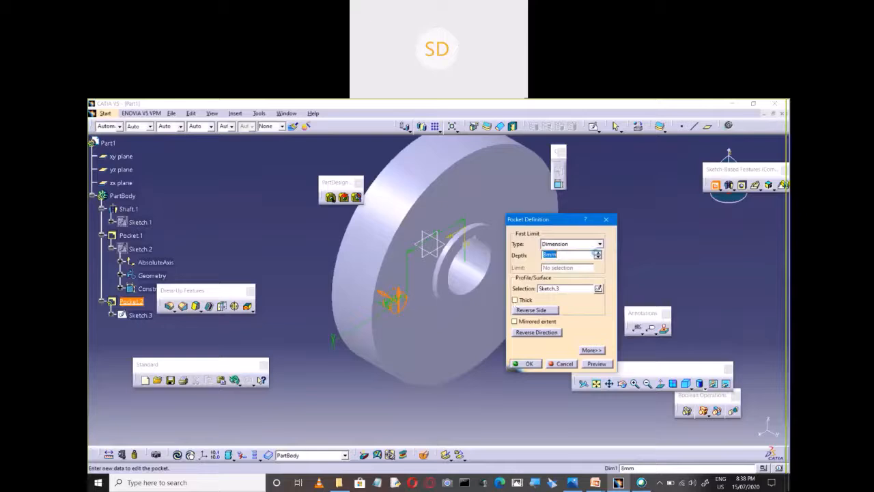
{"action": "left_click", "coordinate": [598, 253]}
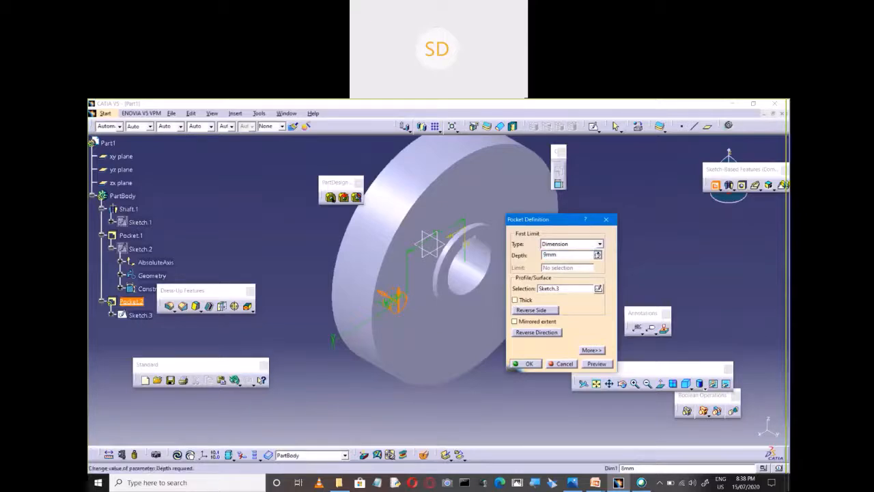
{"action": "left_click", "coordinate": [598, 252]}
{"action": "left_click", "coordinate": [598, 252]}
{"action": "left_click", "coordinate": [597, 251]}
{"action": "left_click", "coordinate": [598, 252]}
{"action": "left_click", "coordinate": [597, 252]}
{"action": "double_click", "coordinate": [565, 255]}
{"action": "type", "text": "26"}
{"action": "left_click", "coordinate": [592, 364]}
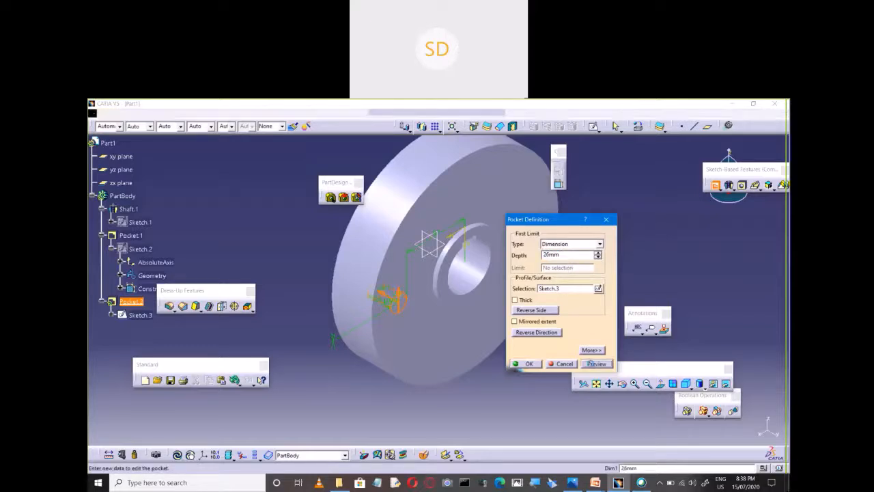
{"action": "left_click", "coordinate": [527, 363]}
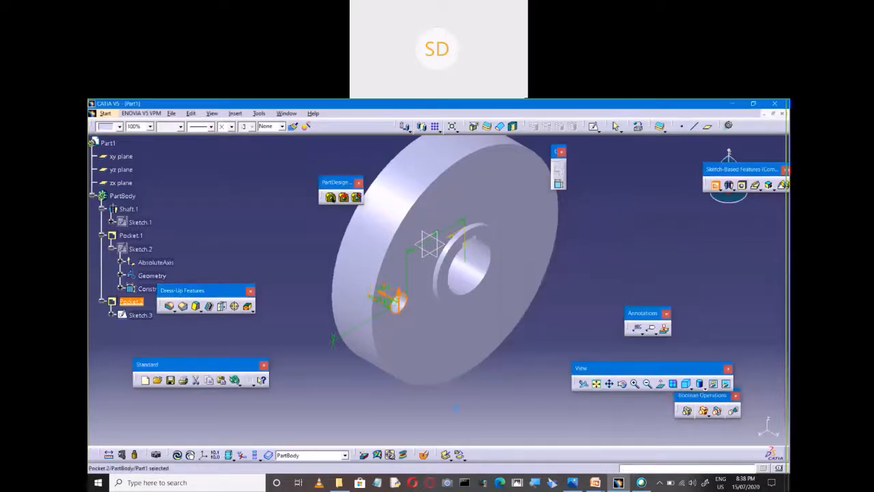
{"action": "left_click", "coordinate": [599, 279]}
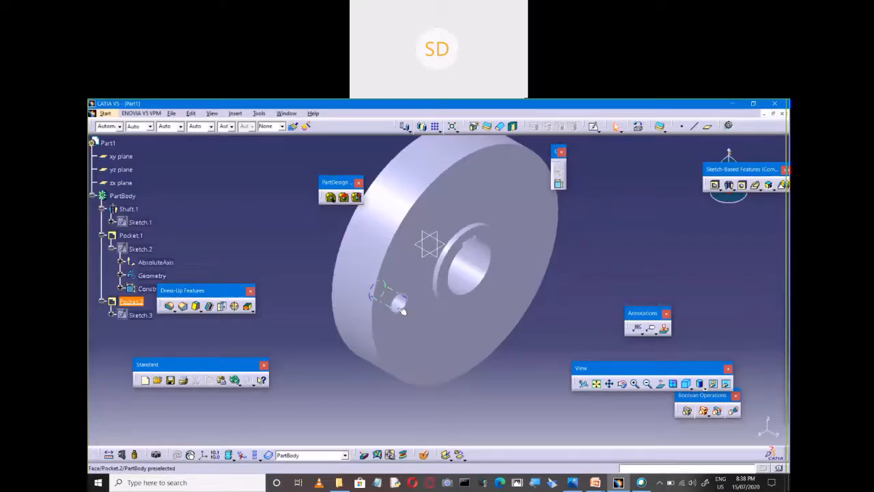
Reopen the bolt hole's sketch to review the hole circle and its constraints, and return to the part unchanged.
{"action": "right_click", "coordinate": [149, 314]}
{"action": "mouse_move", "coordinate": [205, 306]}
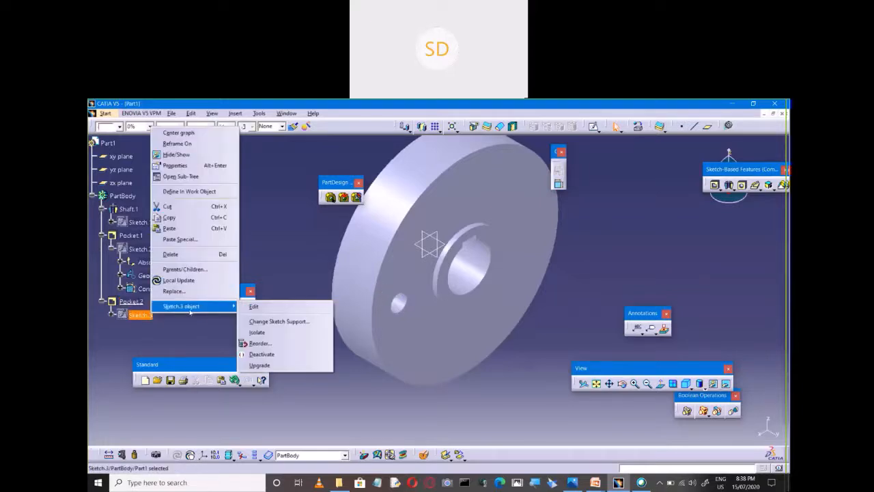
{"action": "left_click", "coordinate": [266, 306]}
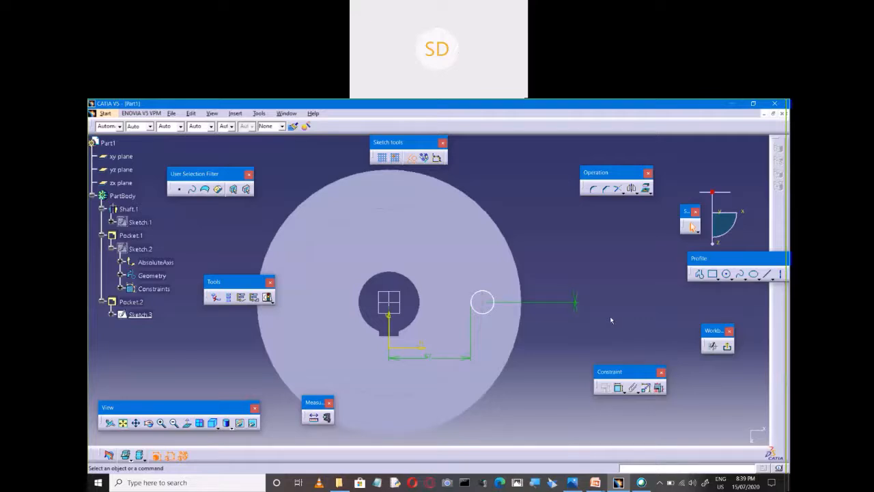
{"action": "right_click", "coordinate": [142, 314]}
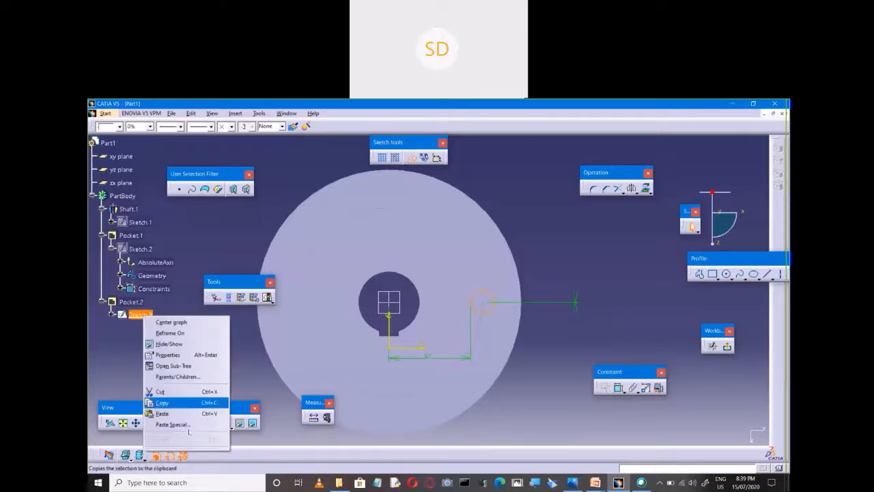
{"action": "key", "text": "Escape"}
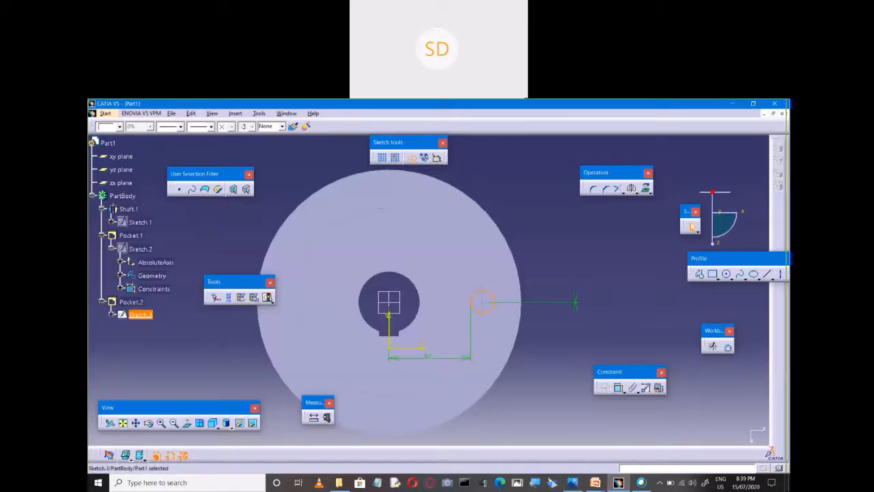
{"action": "left_click", "coordinate": [727, 346]}
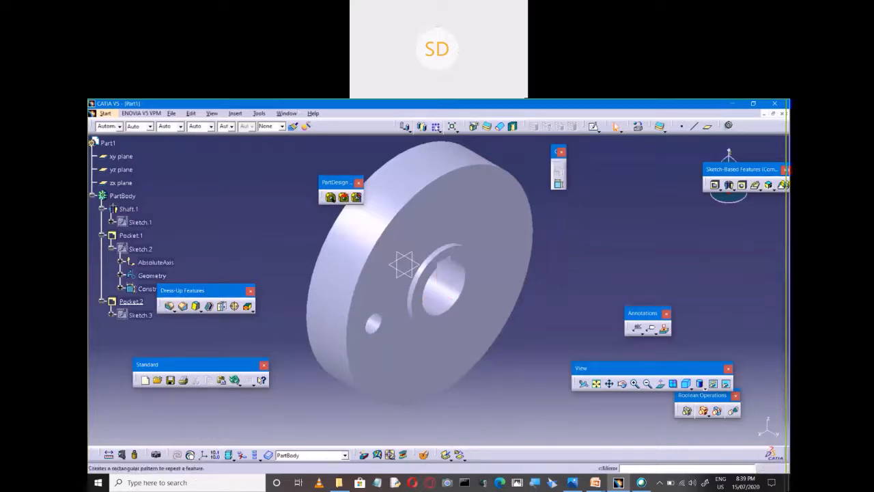
Start a circular pattern of the bolt-hole pocket, using the bore's cylindrical face as the rotation reference.
{"action": "left_click", "coordinate": [132, 301]}
{"action": "left_click", "coordinate": [440, 130]}
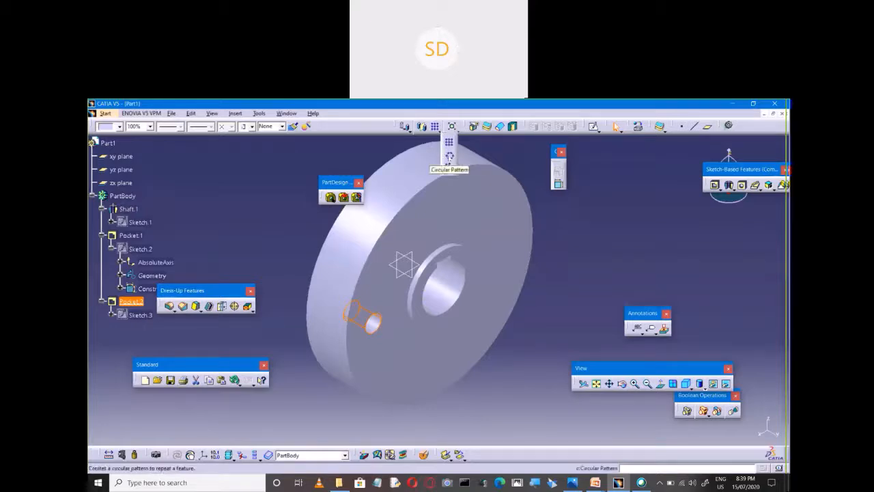
{"action": "left_click", "coordinate": [449, 156]}
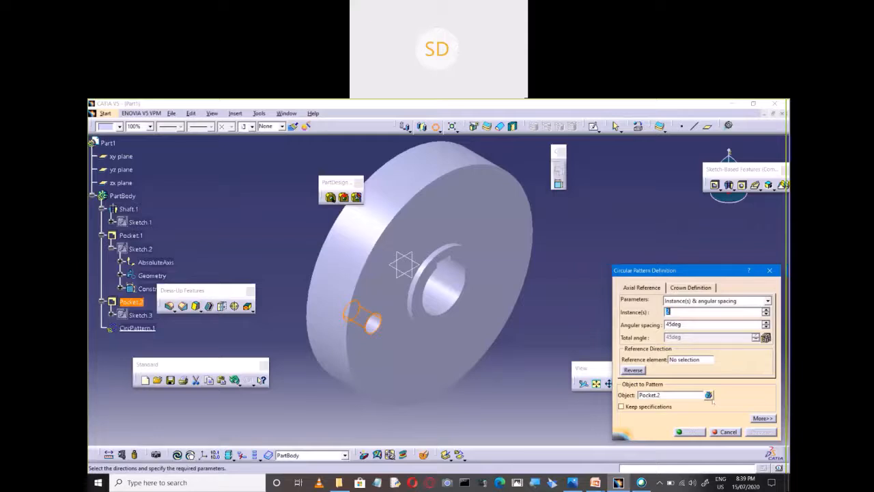
{"action": "left_click", "coordinate": [691, 360]}
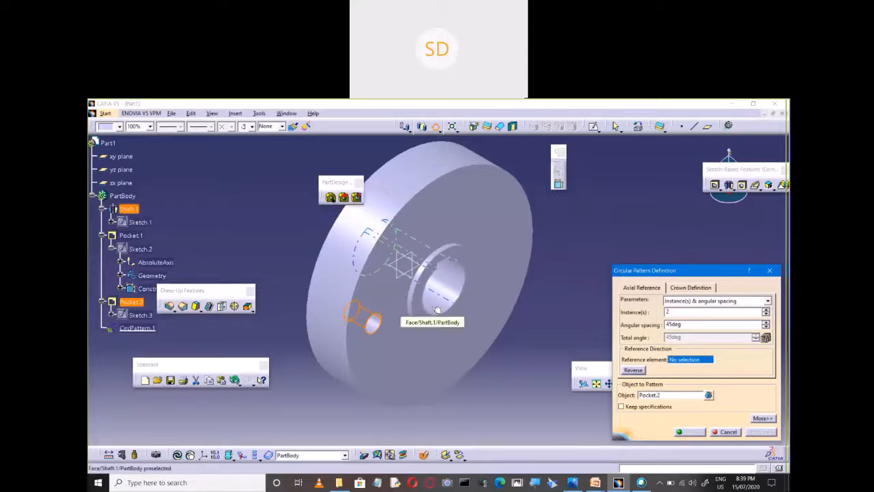
{"action": "left_click", "coordinate": [437, 310]}
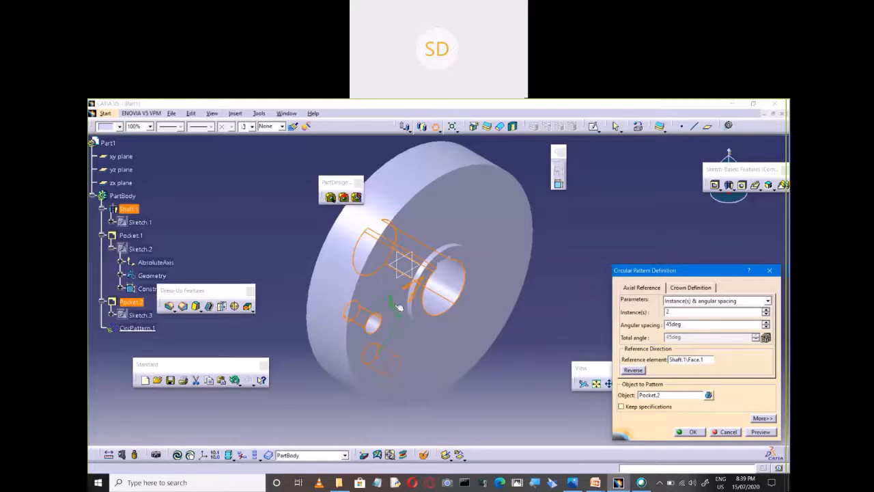
Set the pattern to 3 instances with 90 deg angular spacing, preview it and create it.
{"action": "double_click", "coordinate": [673, 312]}
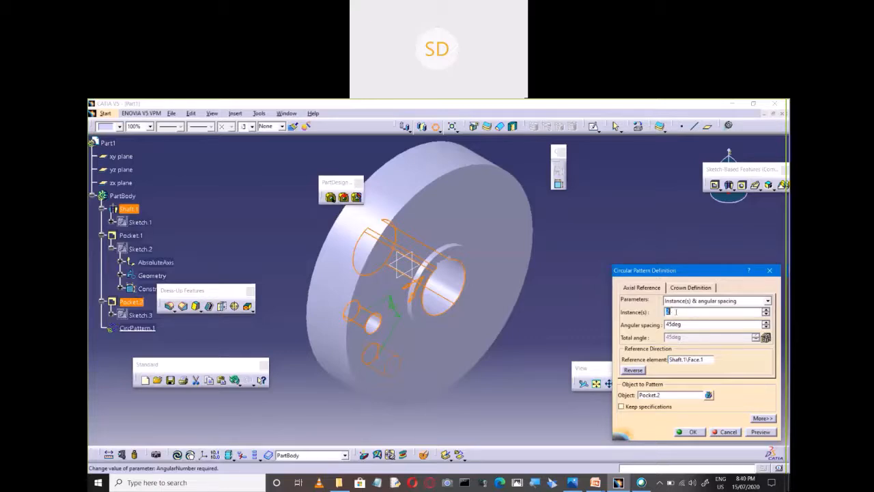
{"action": "type", "text": "3"}
{"action": "double_click", "coordinate": [688, 325]}
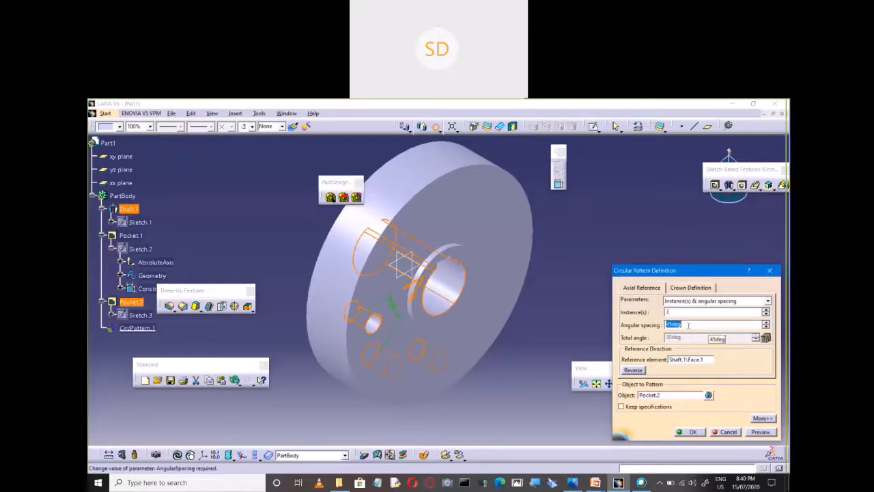
{"action": "type", "text": "90"}
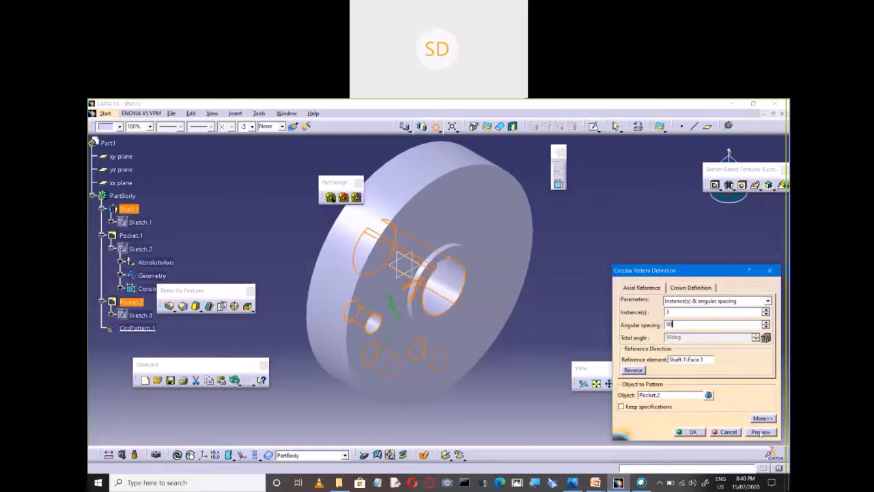
{"action": "left_click", "coordinate": [760, 432]}
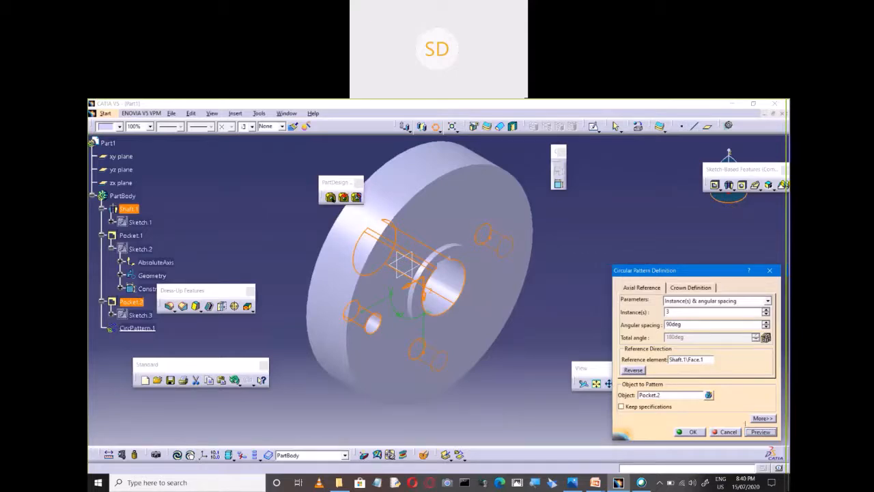
{"action": "left_click", "coordinate": [690, 431]}
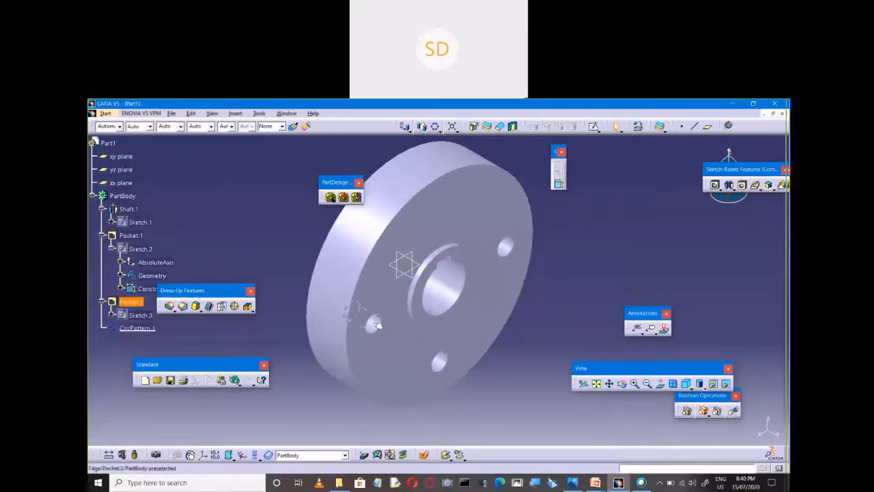
Change the bolt-hole pattern to 4 instances and show the flange in the standard left view.
{"action": "right_click", "coordinate": [146, 329]}
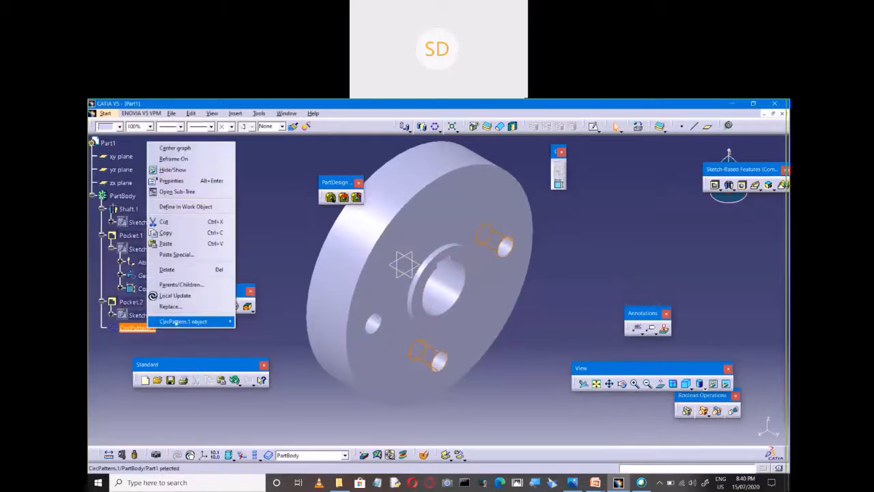
{"action": "mouse_move", "coordinate": [176, 322]}
{"action": "left_click", "coordinate": [273, 320]}
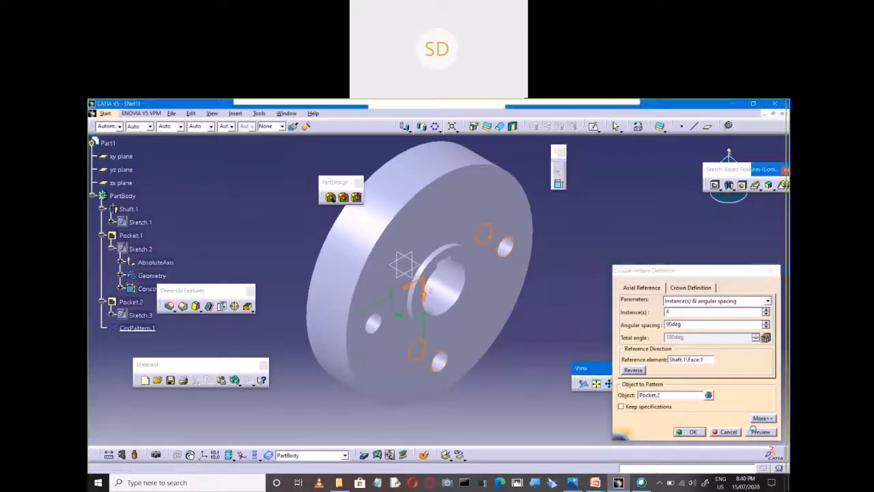
{"action": "left_click", "coordinate": [760, 431]}
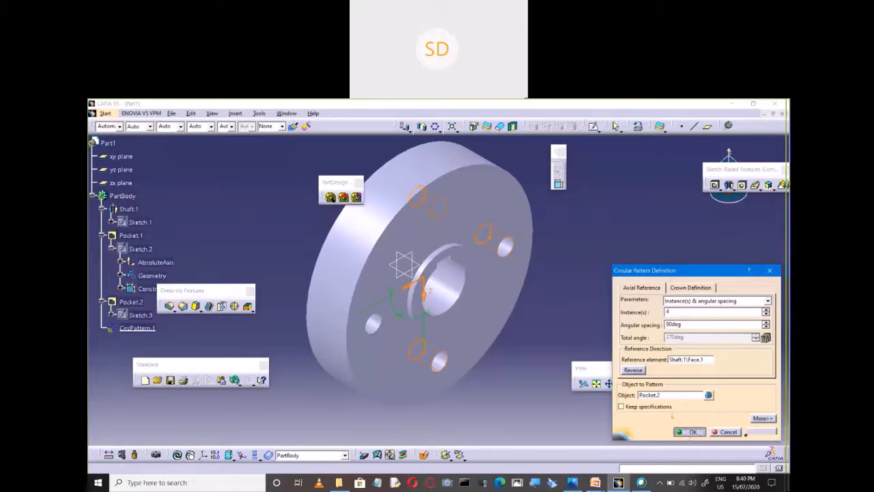
{"action": "left_click", "coordinate": [691, 434]}
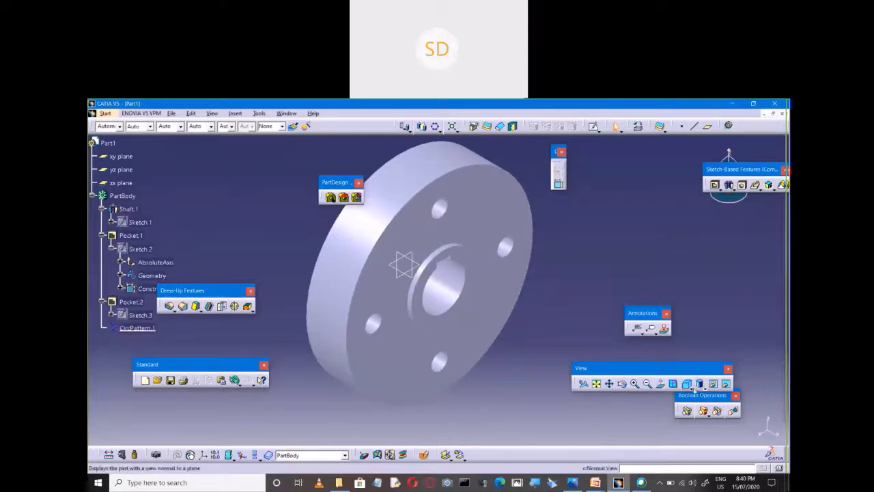
{"action": "left_click", "coordinate": [700, 387]}
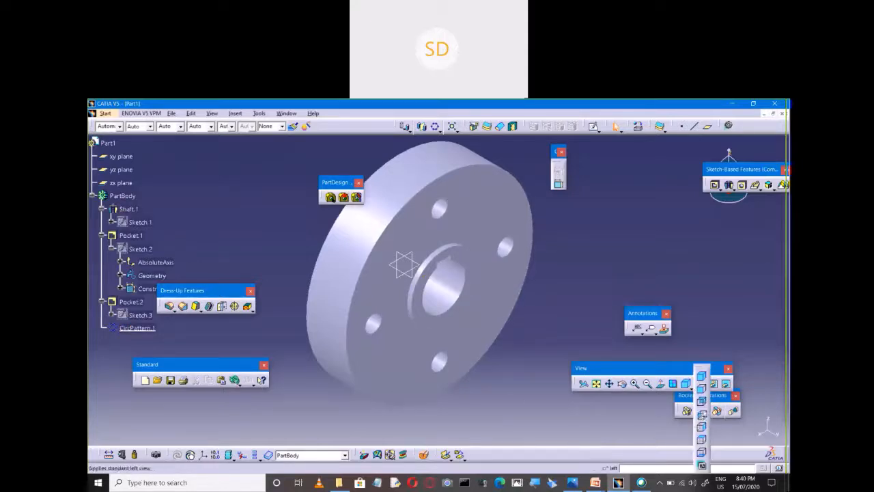
{"action": "left_click", "coordinate": [702, 464]}
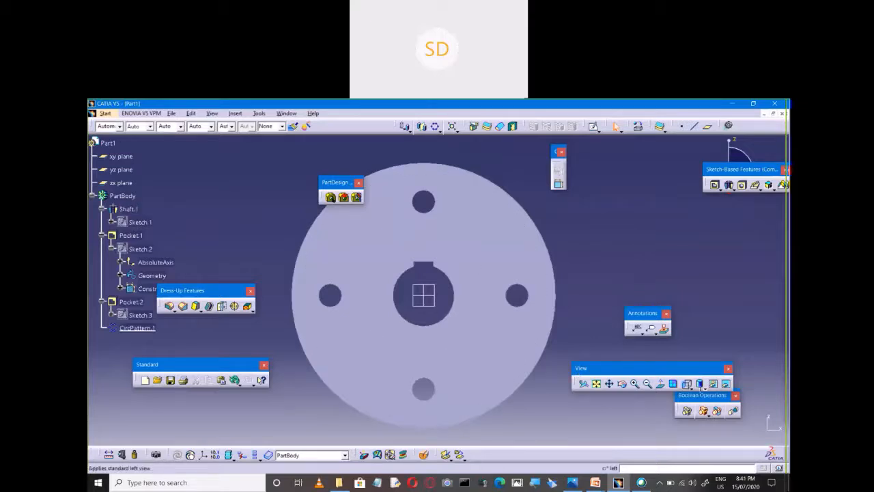
Chamfer the outer circular edge of the raised hub around the bore with 2 mm length and 45 deg angle.
{"action": "left_click", "coordinate": [701, 385]}
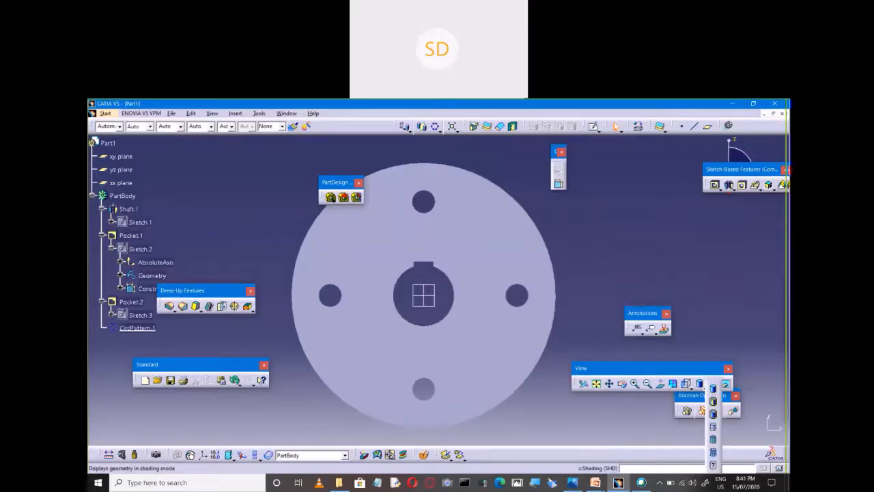
{"action": "left_click", "coordinate": [686, 385]}
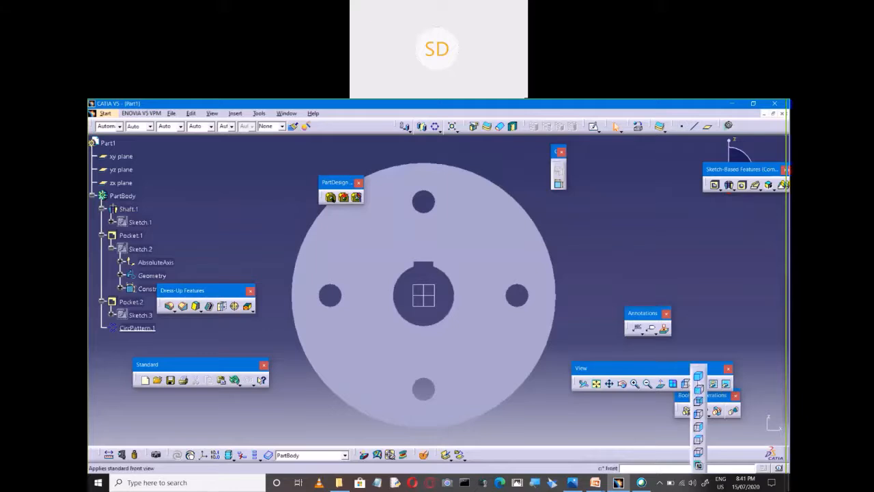
{"action": "left_click", "coordinate": [698, 376]}
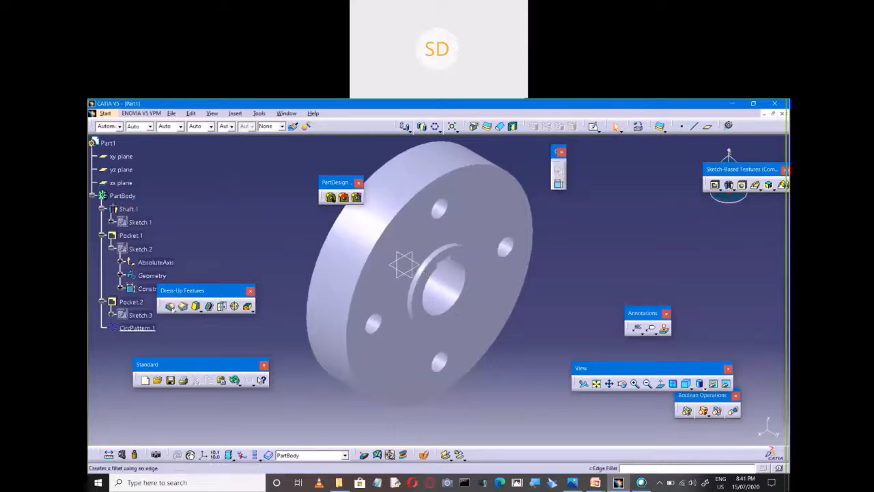
{"action": "left_click", "coordinate": [174, 310]}
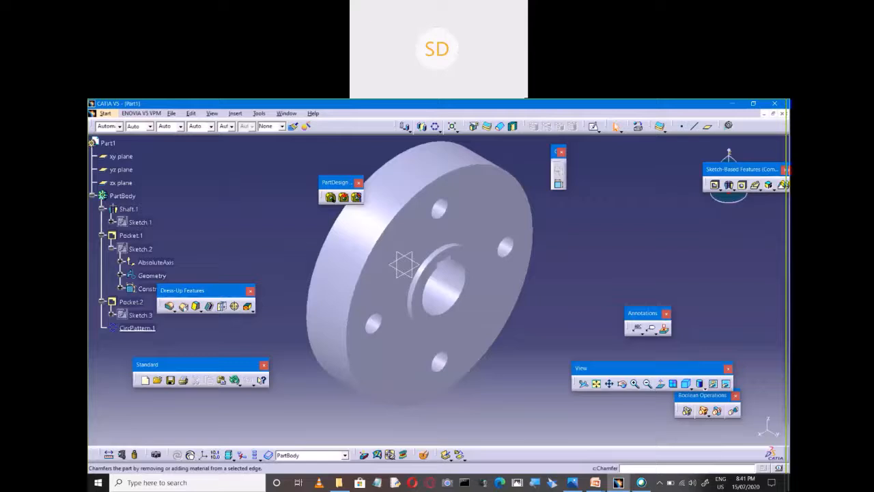
{"action": "left_click", "coordinate": [183, 306]}
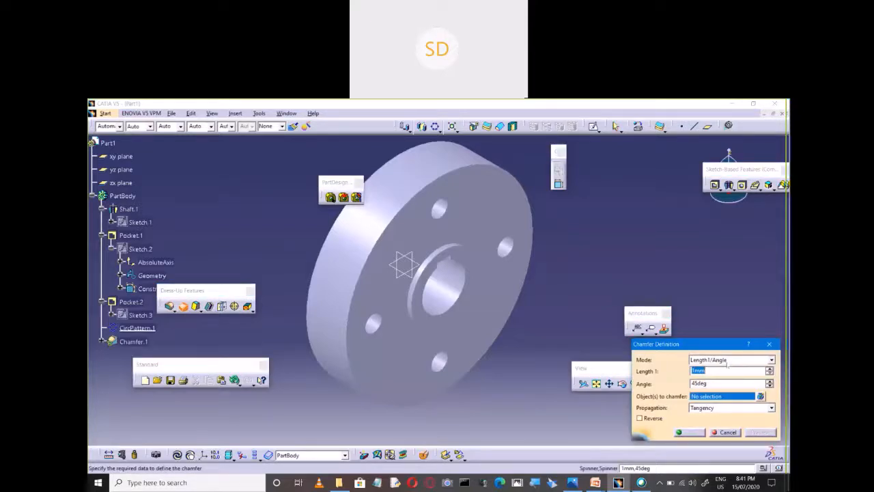
{"action": "type", "text": "2"}
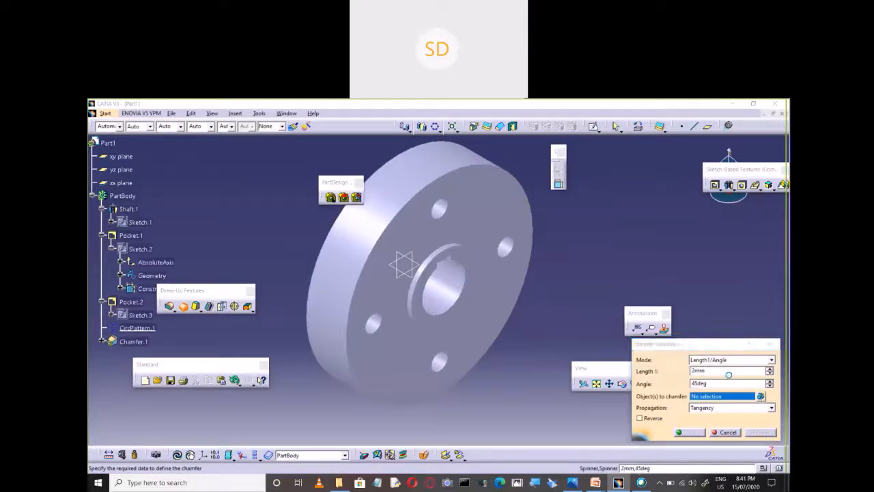
{"action": "left_click", "coordinate": [760, 396]}
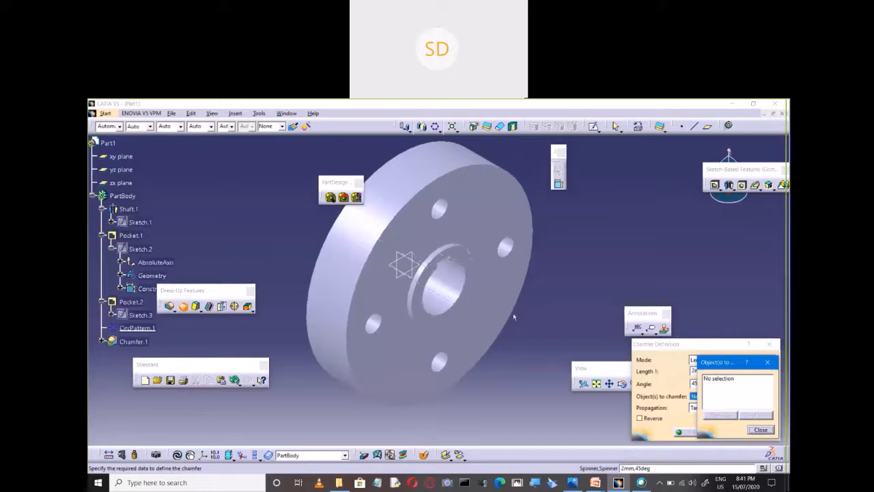
{"action": "left_click", "coordinate": [432, 266]}
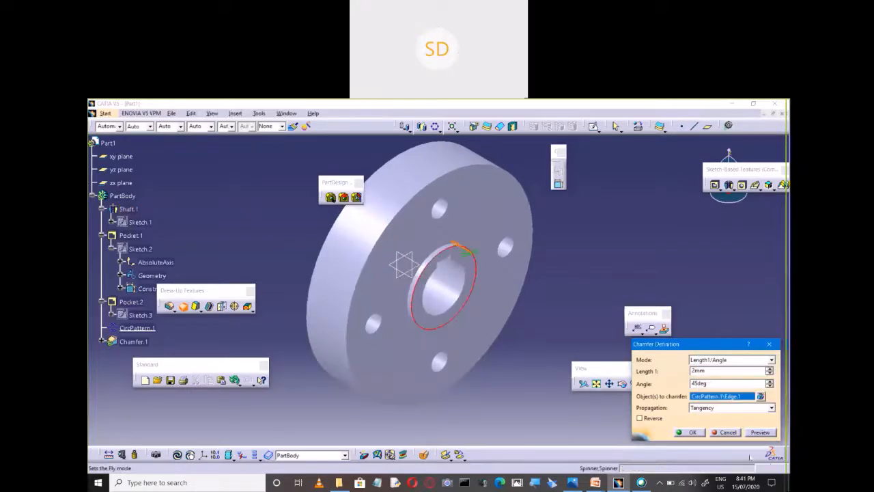
{"action": "left_click", "coordinate": [759, 432]}
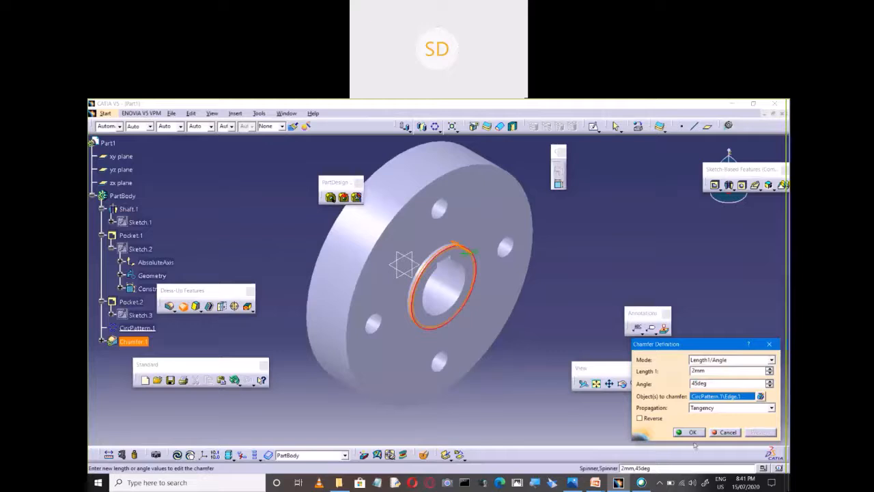
{"action": "left_click", "coordinate": [689, 432]}
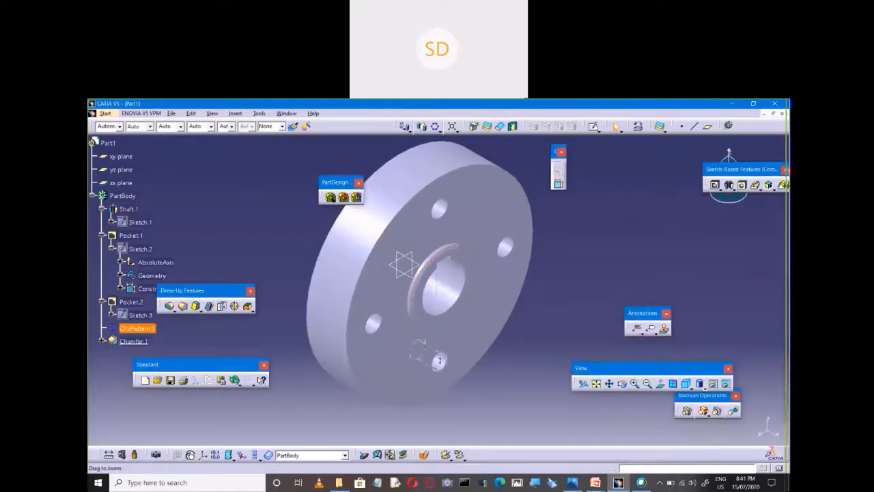
Examine the chamfered hub edge up close with the part displayed shaded with edges.
{"action": "middle_click_drag", "start_coordinate": [439, 360], "coordinate": [480, 273], "text": "ctrl"}
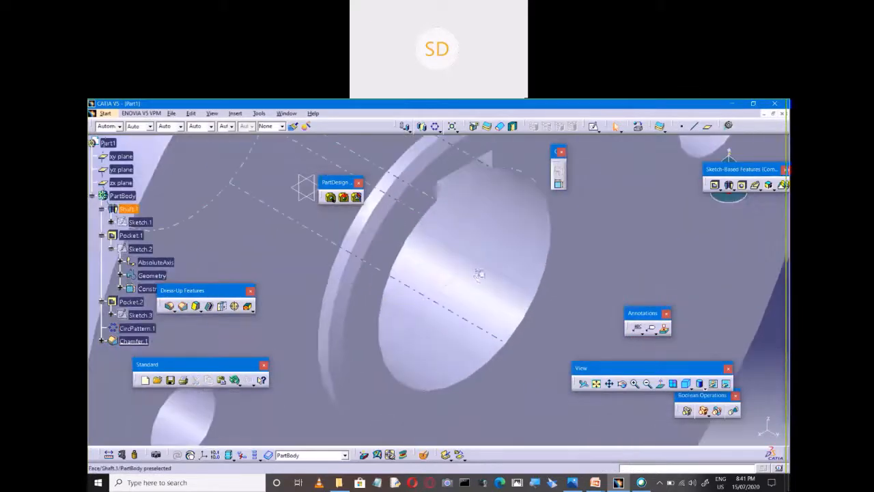
{"action": "left_click", "coordinate": [701, 385]}
{"action": "left_click", "coordinate": [713, 410]}
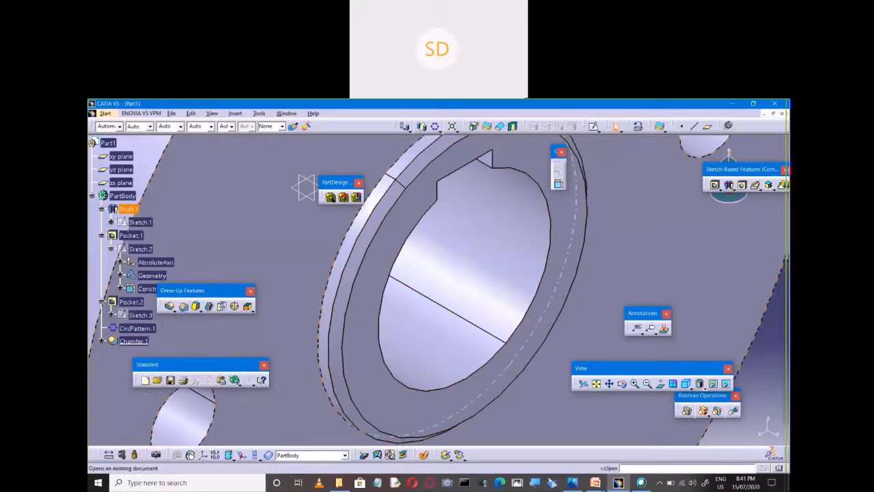
{"action": "left_click", "coordinate": [183, 306]}
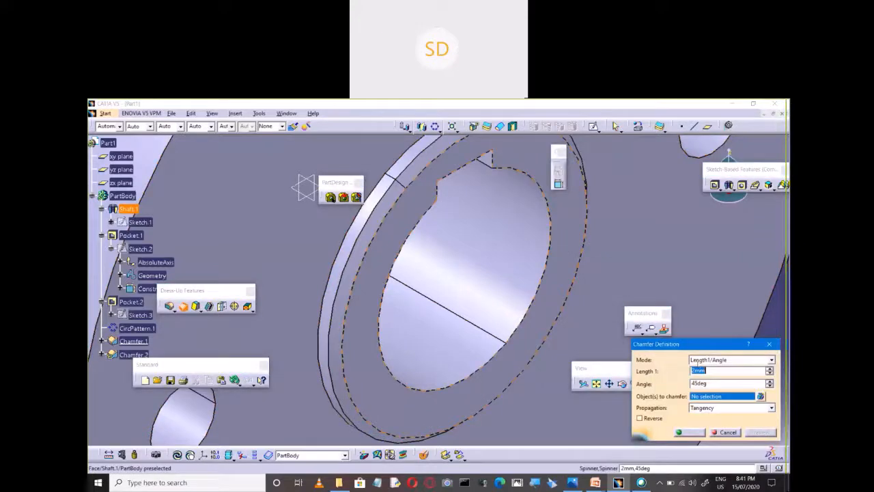
{"action": "left_click", "coordinate": [697, 360]}
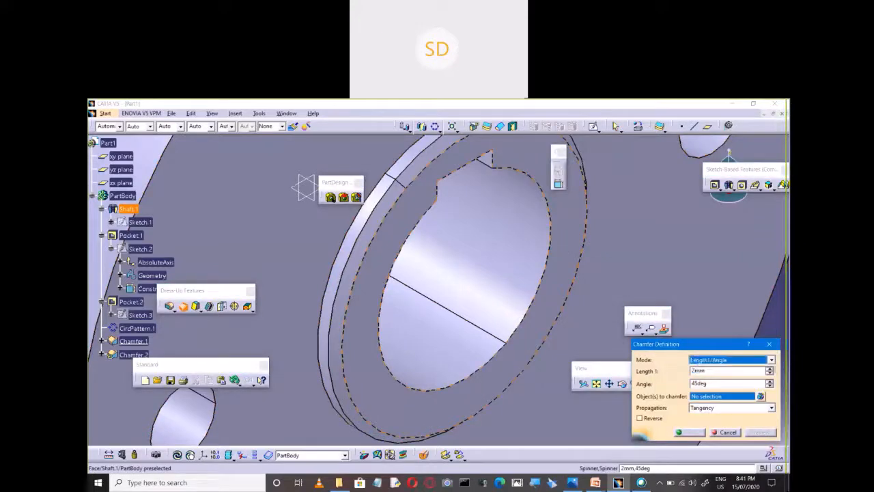
{"action": "left_click", "coordinate": [703, 360]}
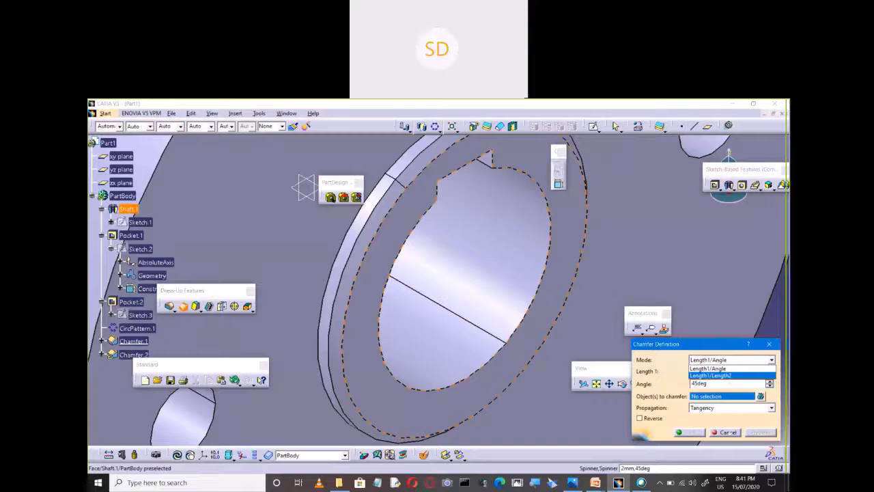
{"action": "left_click", "coordinate": [725, 433]}
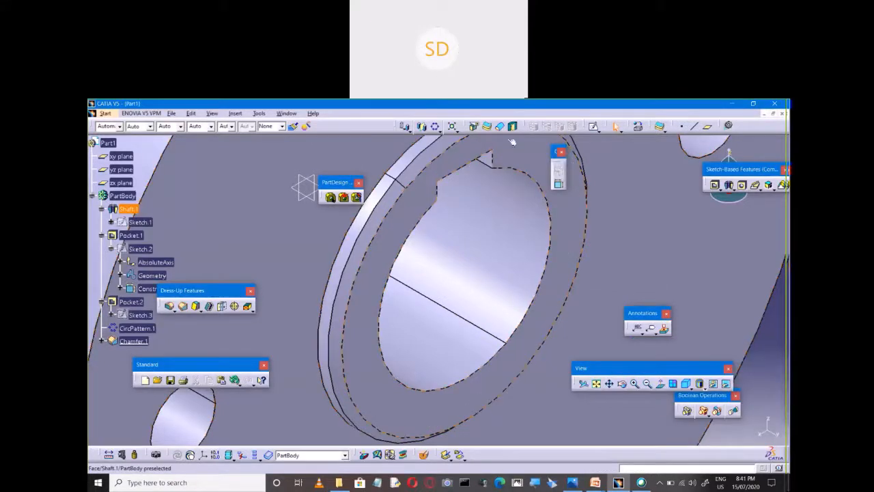
{"action": "left_click", "coordinate": [596, 383]}
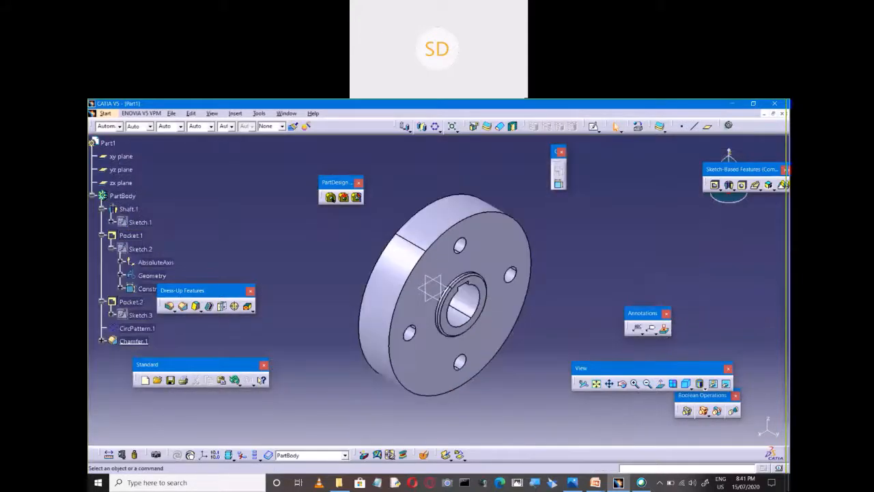
{"action": "left_click", "coordinate": [522, 106]}
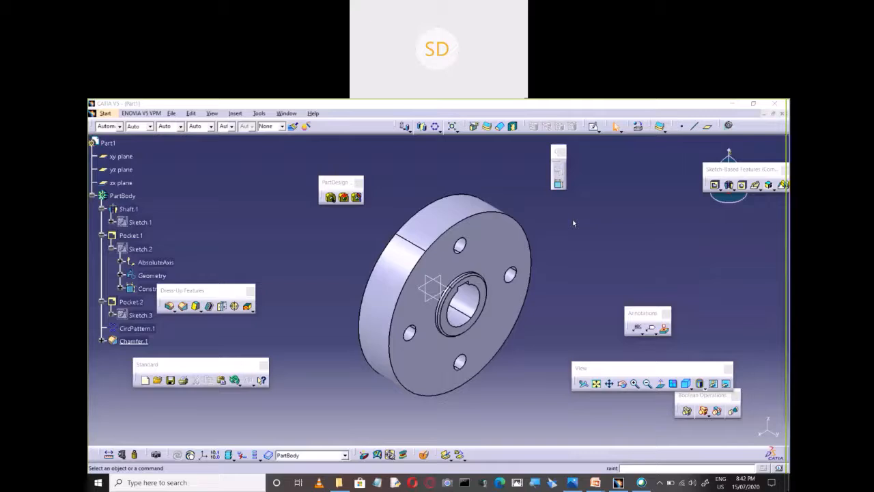
{"action": "left_click", "coordinate": [297, 304]}
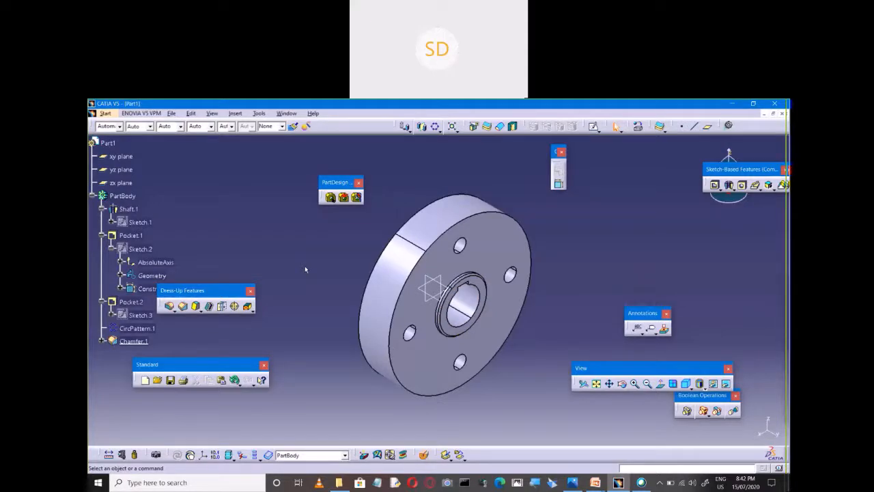
Start saving the part and create and open a new folder named Flange Coupling inside CATIA Course.
{"action": "key", "text": "ctrl+s"}
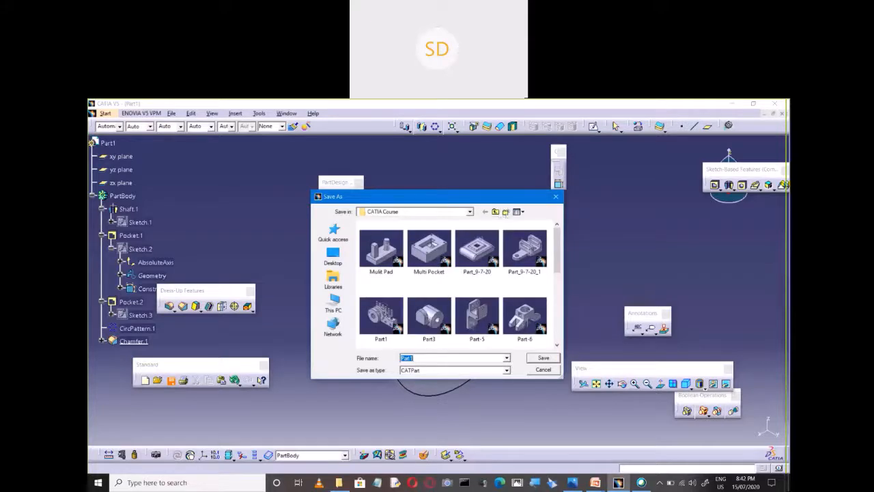
{"action": "key", "text": "ctrl+shift+n"}
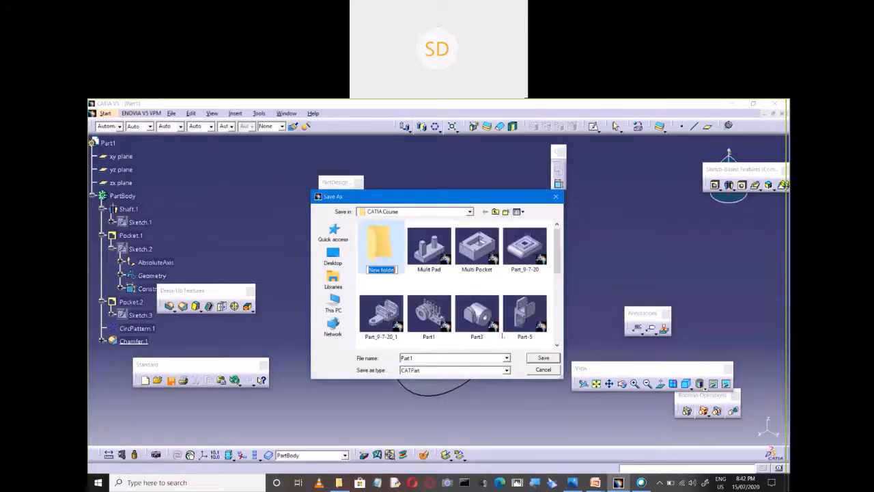
{"action": "type", "text": "Fi"}
{"action": "type", "text": "ange"}
{"action": "type", "text": " Couplin"}
{"action": "type", "text": "g"}
{"action": "key", "text": "Return"}
{"action": "key", "text": "Return"}
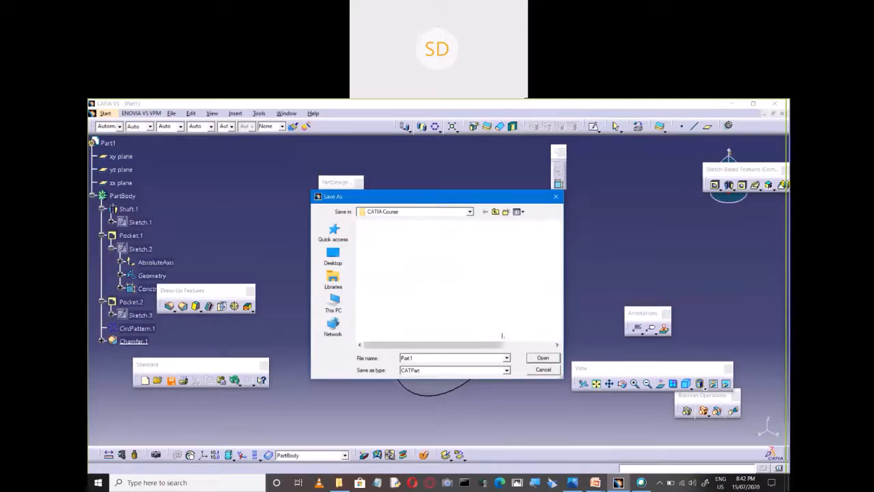
Save the part in the Flange Coupling folder as Flange_1.
{"action": "type", "text": "F"}
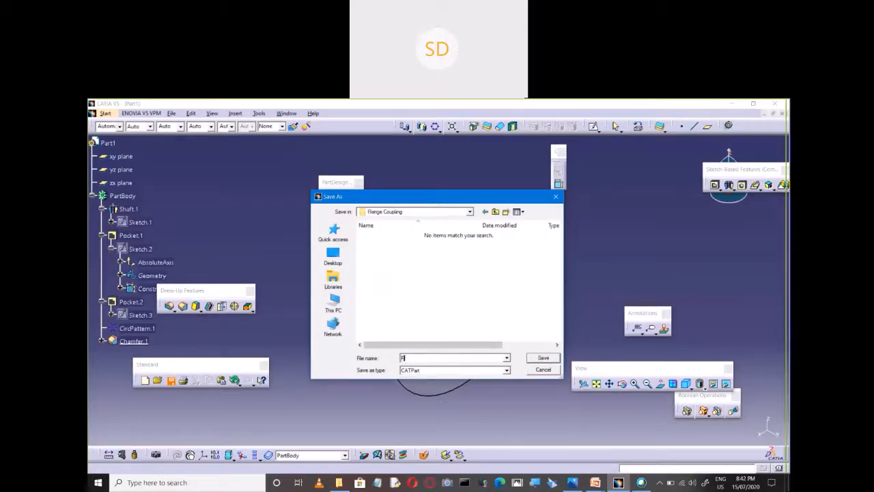
{"action": "type", "text": "lange_1"}
{"action": "key", "text": "Return"}
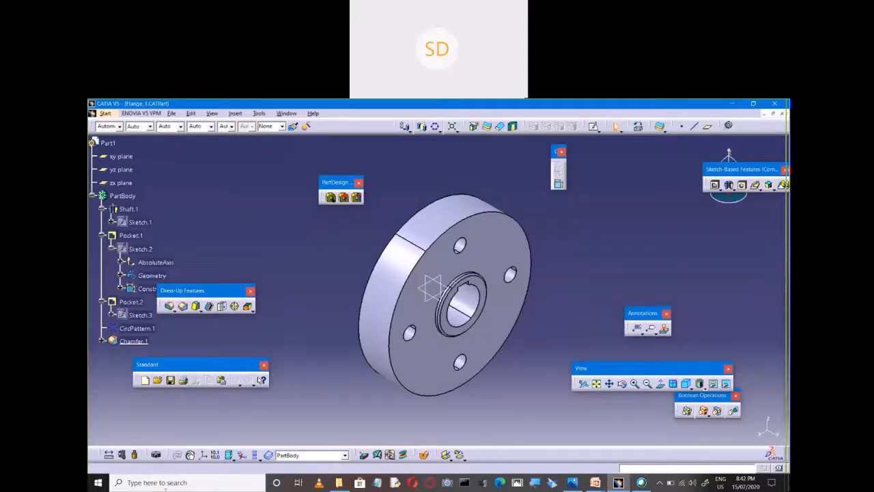
Save the part under the new name Flange_2 in the same folder.
{"action": "left_click", "coordinate": [106, 113]}
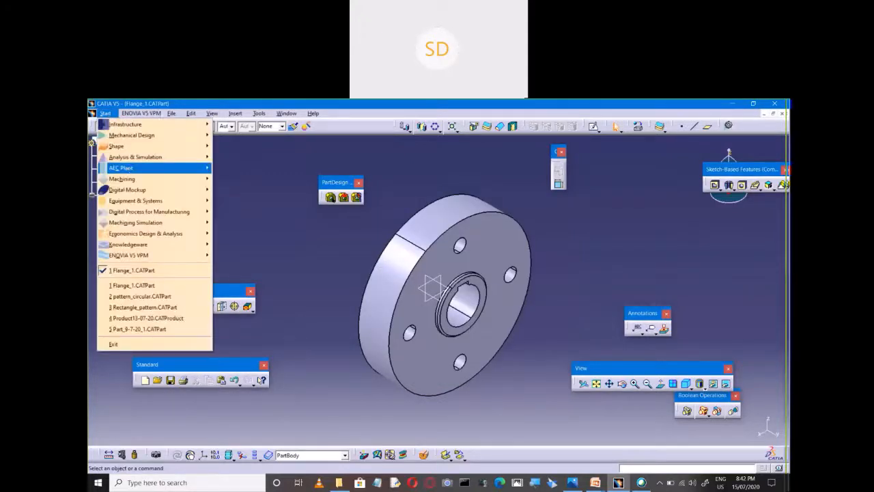
{"action": "mouse_move", "coordinate": [179, 113]}
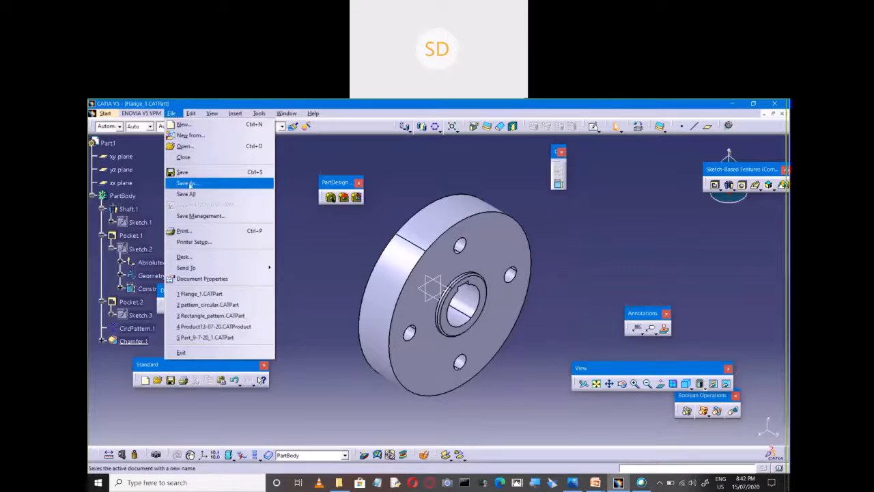
{"action": "left_click", "coordinate": [188, 183]}
{"action": "key", "text": "BackSpace"}
{"action": "type", "text": "2"}
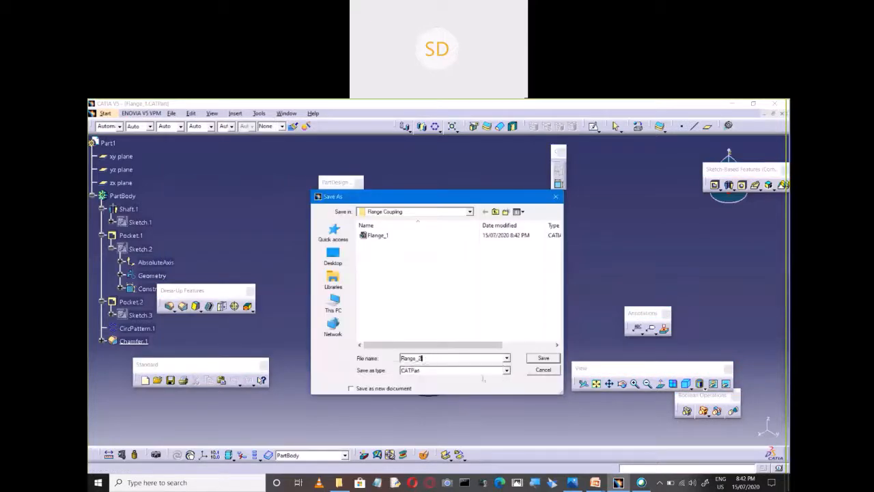
{"action": "left_click", "coordinate": [545, 357]}
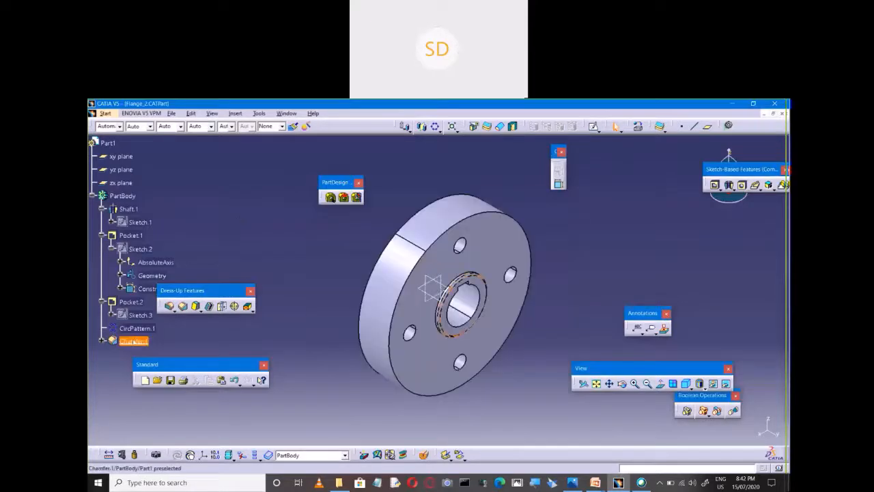
Delete the chamfer from Flange_2 and open the shaft feature's profile sketch for editing.
{"action": "right_click", "coordinate": [133, 340]}
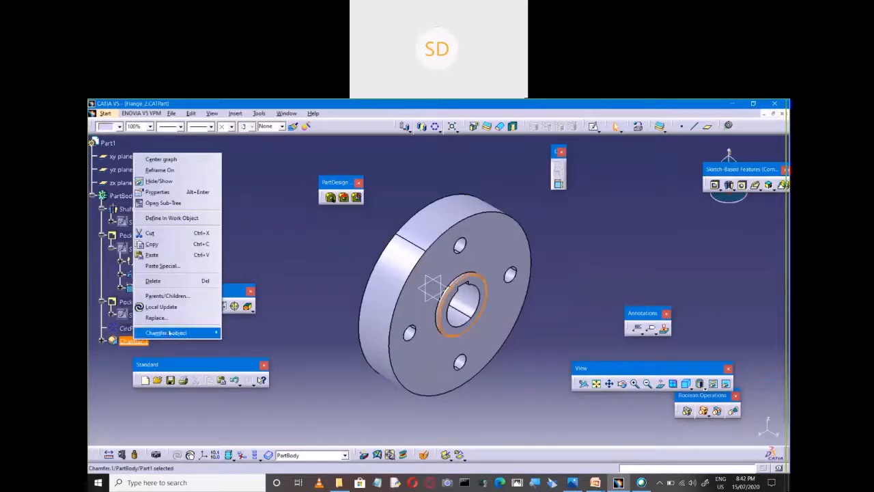
{"action": "left_click", "coordinate": [170, 281]}
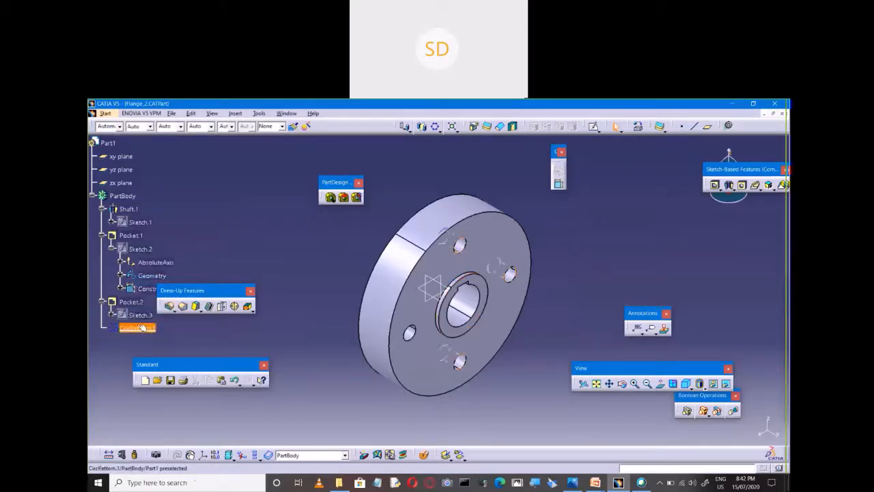
{"action": "right_click", "coordinate": [143, 223]}
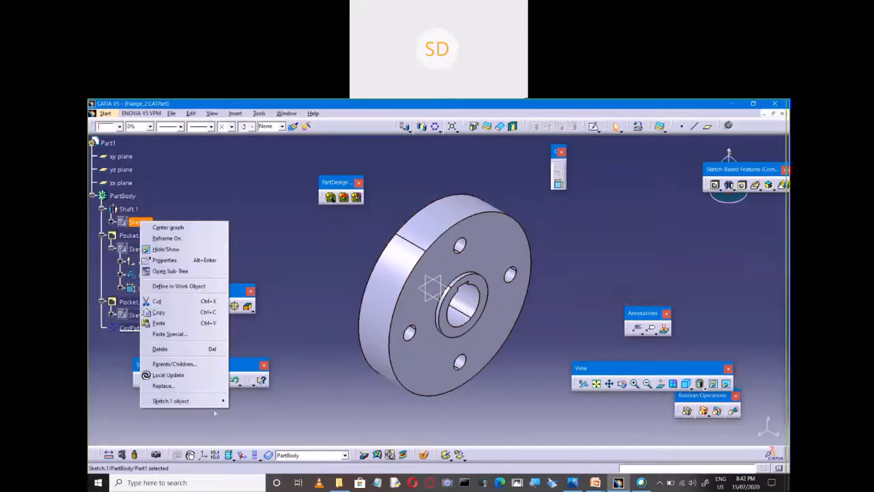
{"action": "mouse_move", "coordinate": [189, 401]}
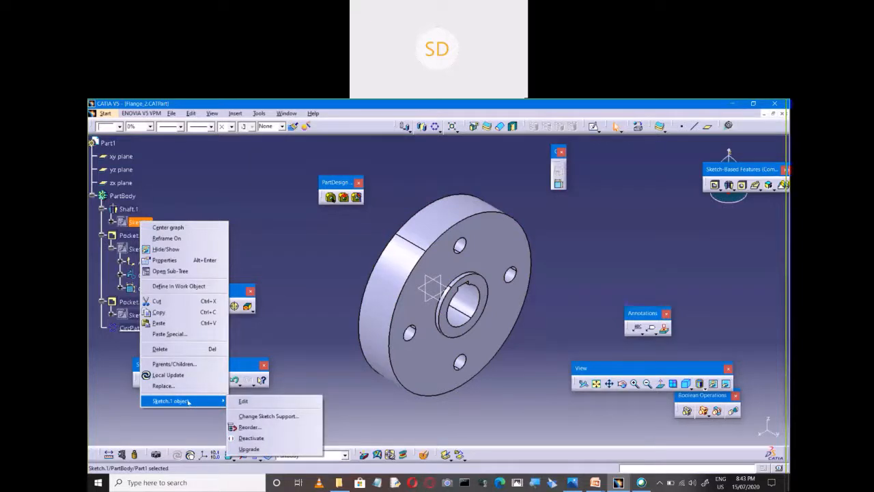
{"action": "left_click", "coordinate": [243, 401]}
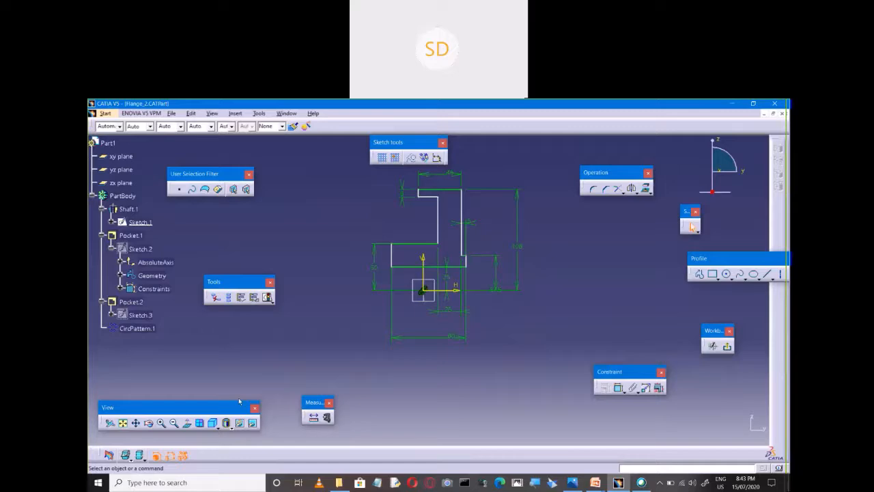
Switch to the coupling drawing and mark flange no. 2's 6 mm recess depth and its 216, PCD 150, 75 and 53.4 dimensions.
{"action": "key", "text": "alt+Tab"}
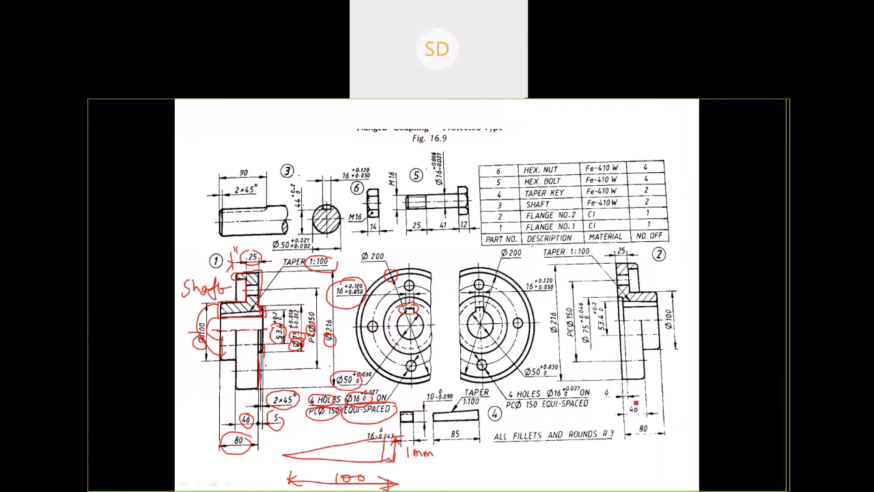
{"action": "mouse_move", "coordinate": [608, 390]}
{"action": "left_mouse_down"}
{"action": "mouse_move", "coordinate": [621, 402]}
{"action": "mouse_move", "coordinate": [635, 394]}
{"action": "left_mouse_up"}
{"action": "mouse_move", "coordinate": [583, 341]}
{"action": "left_mouse_down"}
{"action": "mouse_move", "coordinate": [582, 325]}
{"action": "mouse_move", "coordinate": [552, 309]}
{"action": "mouse_move", "coordinate": [570, 308]}
{"action": "left_mouse_up"}
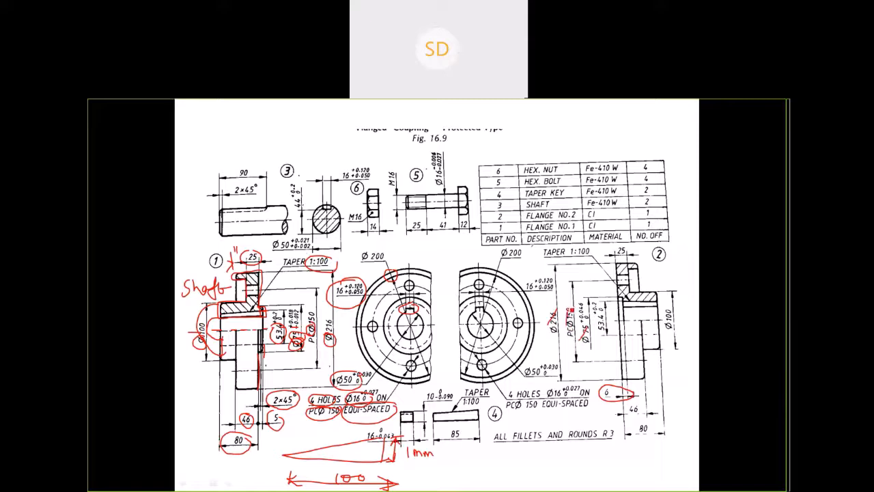
{"action": "left_click_drag", "start_coordinate": [598, 333], "coordinate": [598, 326]}
{"action": "key", "text": "alt+Tab"}
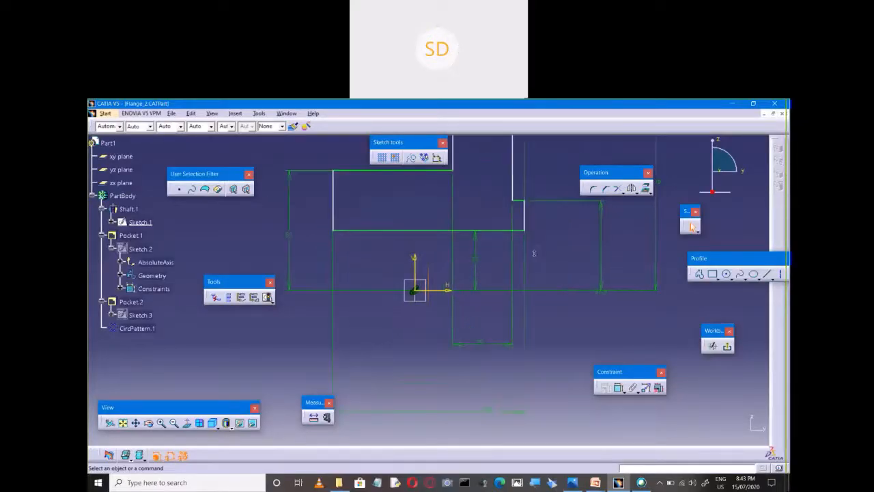
Sketch a profile from the step's inner corner: a horizontal line about 6.7 mm into the flange, then a vertical line about 25 mm down past the bore line.
{"action": "middle_click_drag", "start_coordinate": [533, 250], "coordinate": [499, 300]}
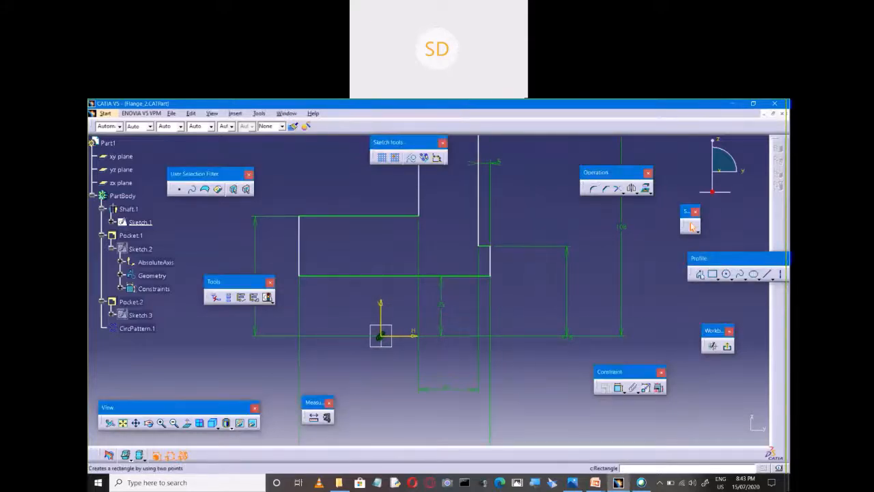
{"action": "left_click", "coordinate": [699, 274]}
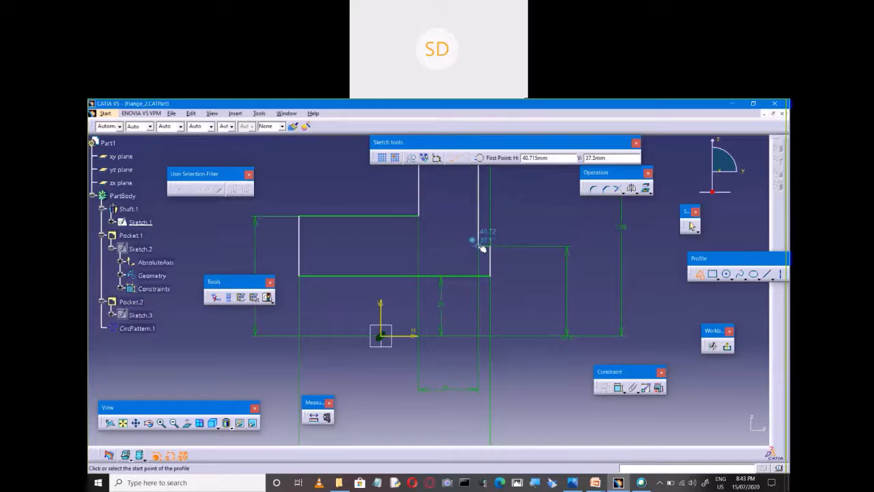
{"action": "left_click", "coordinate": [478, 246]}
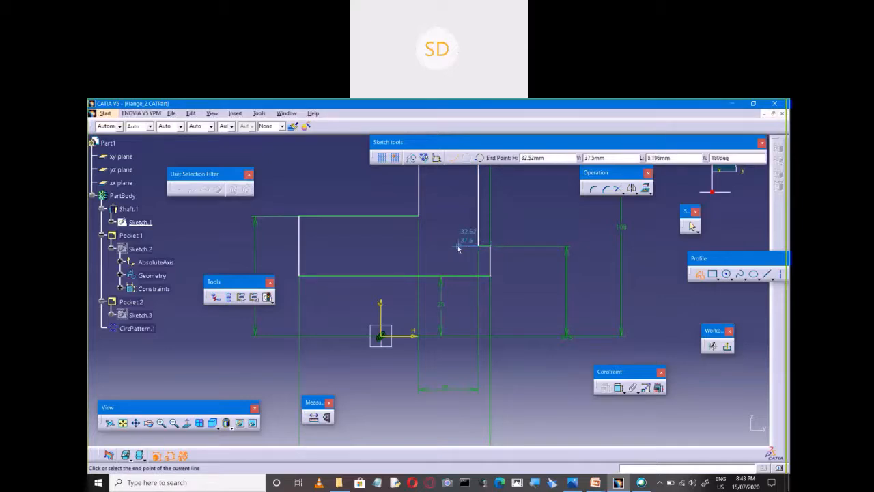
{"action": "left_click", "coordinate": [462, 245]}
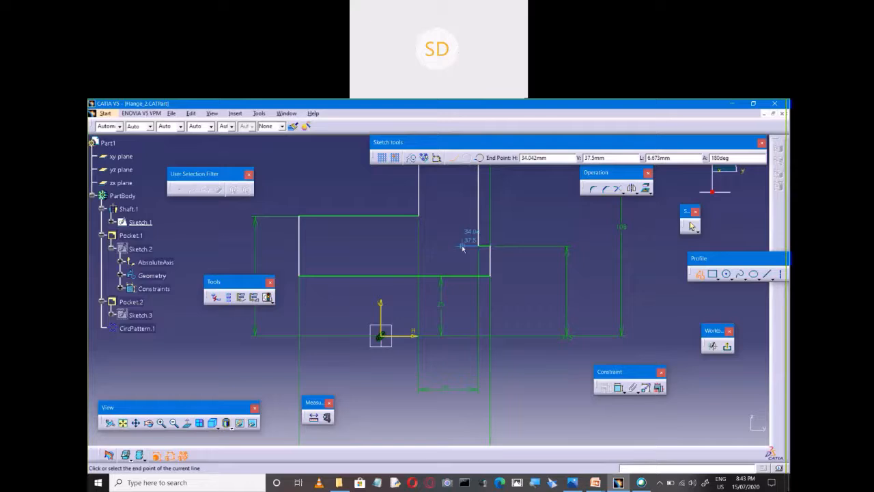
{"action": "double_click", "coordinate": [462, 306]}
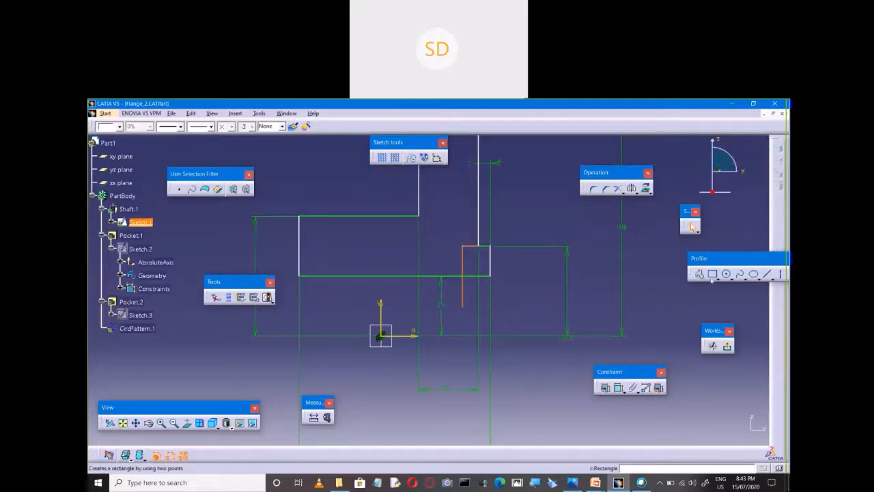
Add an angle dimension between the two new lines and set the horizontal line's length to 6 mm.
{"action": "left_click", "coordinate": [618, 387]}
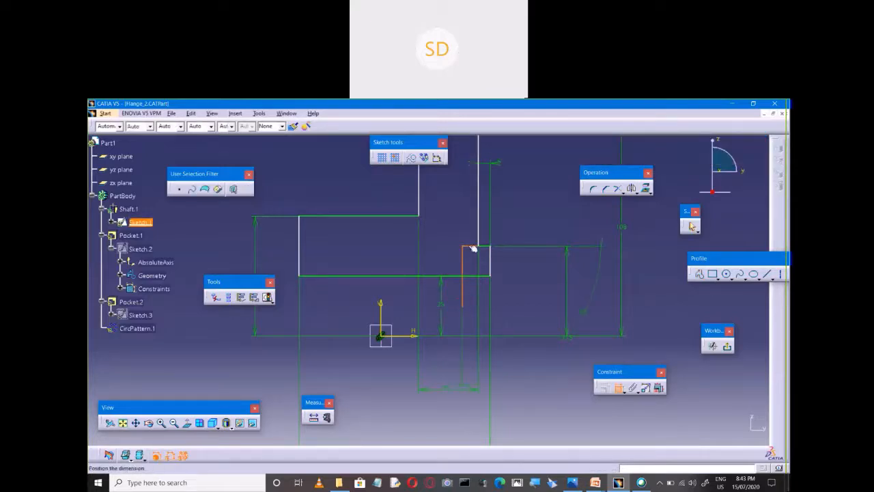
{"action": "left_click", "coordinate": [468, 247]}
{"action": "left_click", "coordinate": [527, 329]}
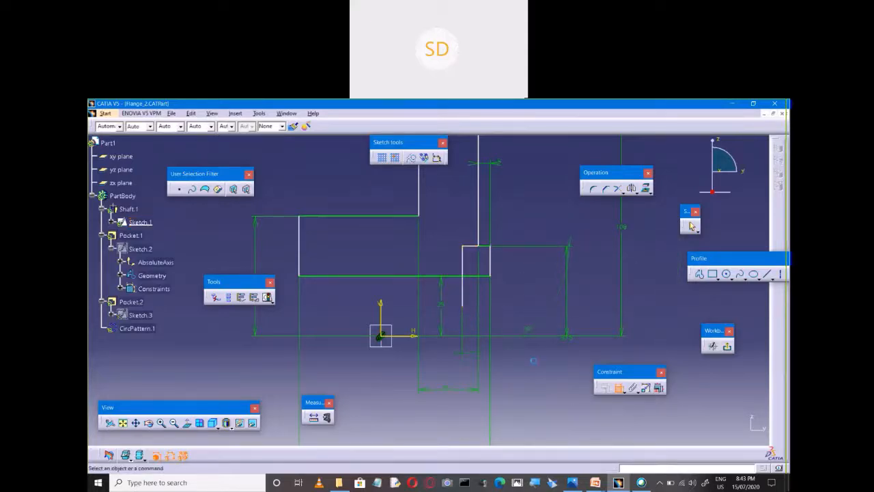
{"action": "double_click", "coordinate": [469, 232]}
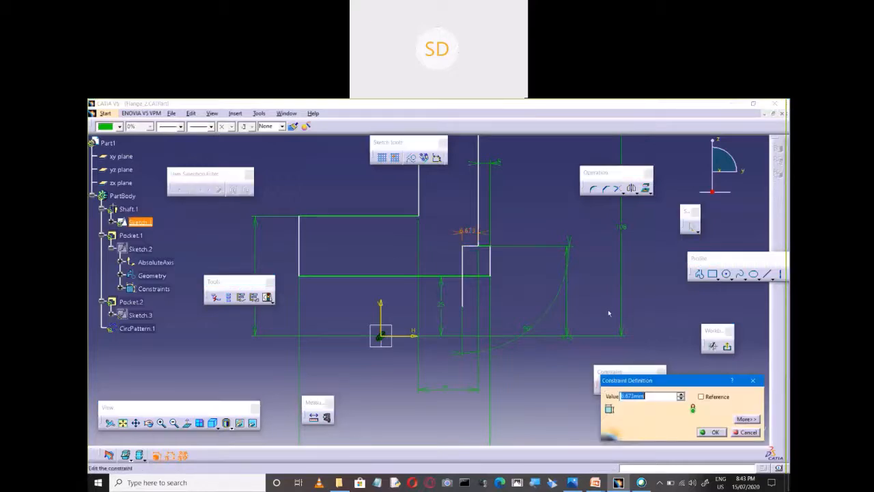
{"action": "type", "text": "6"}
{"action": "key", "text": "Return"}
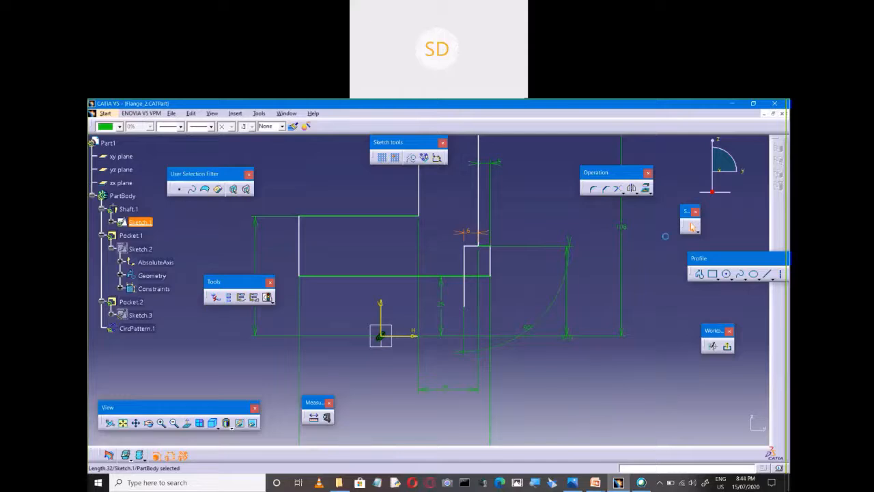
Quick-trim away the horizontal and vertical lines of the old projecting step on the flange face.
{"action": "left_click", "coordinate": [646, 189]}
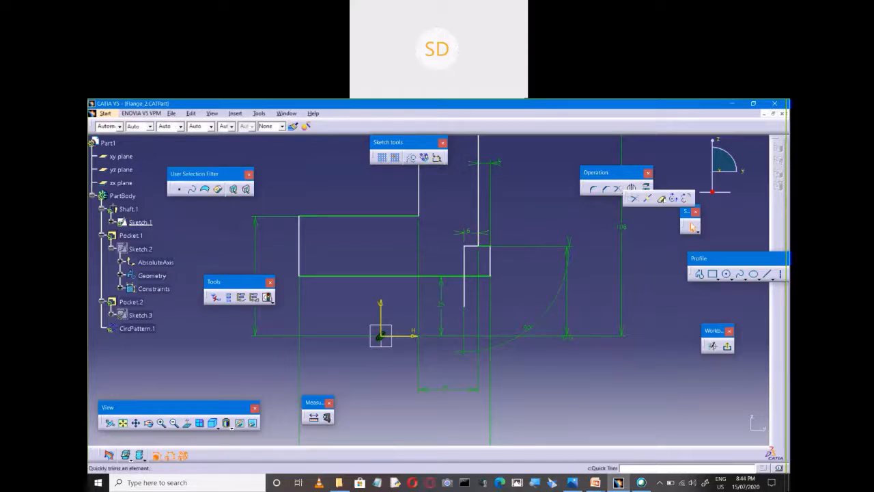
{"action": "left_click", "coordinate": [661, 198]}
{"action": "left_click", "coordinate": [489, 249]}
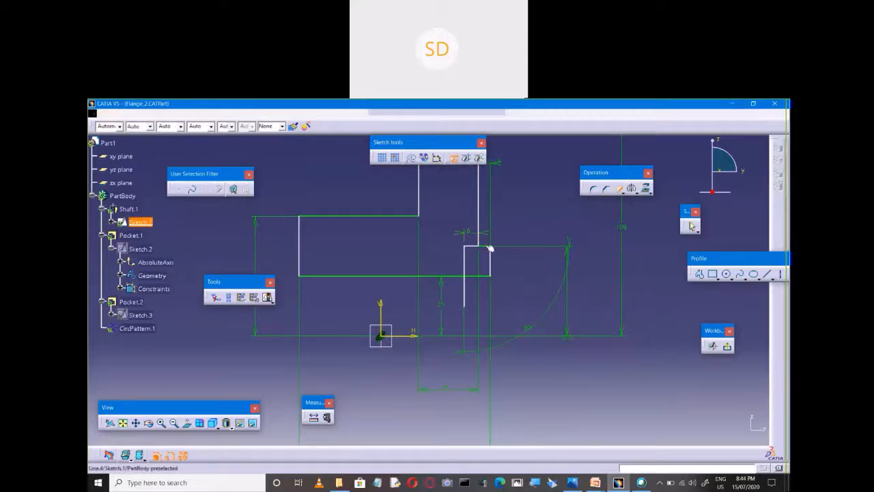
{"action": "left_click", "coordinate": [484, 275]}
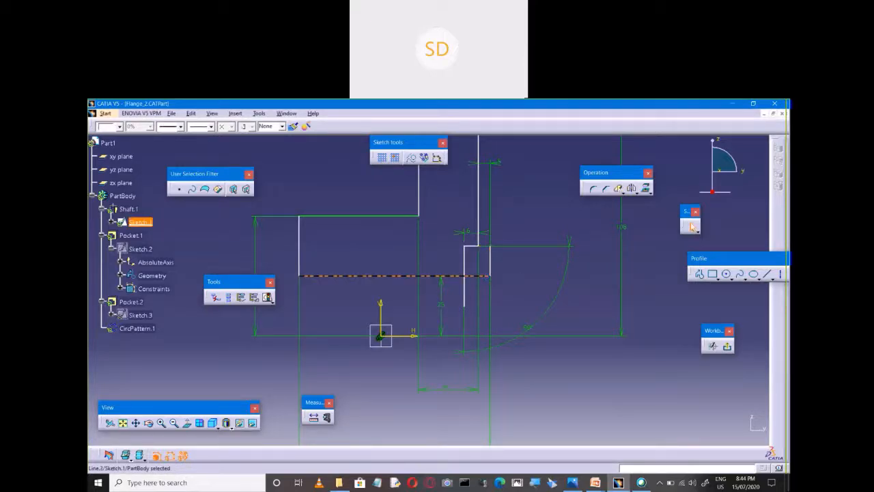
{"action": "left_click", "coordinate": [618, 188]}
{"action": "left_click", "coordinate": [494, 270]}
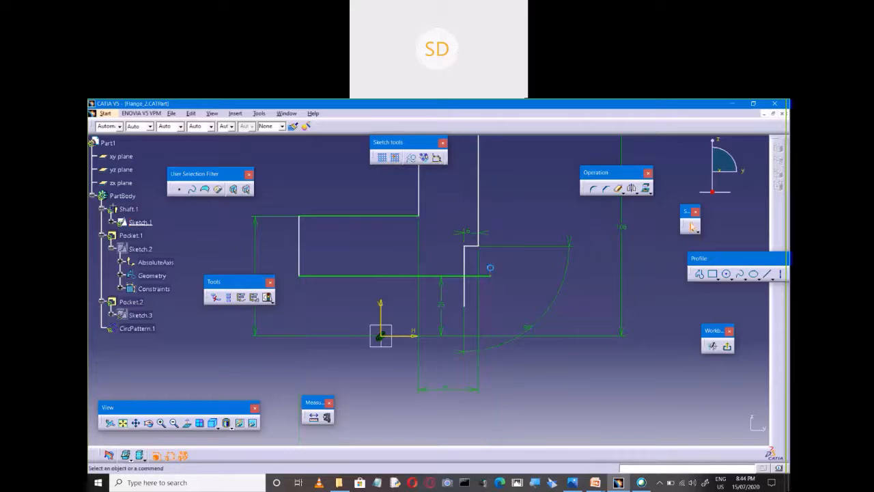
{"action": "left_click", "coordinate": [487, 276]}
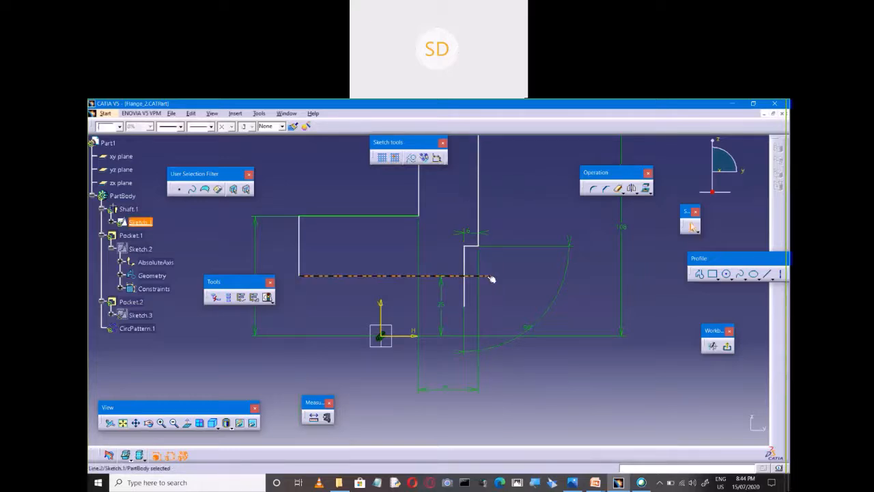
{"action": "left_click", "coordinate": [467, 291]}
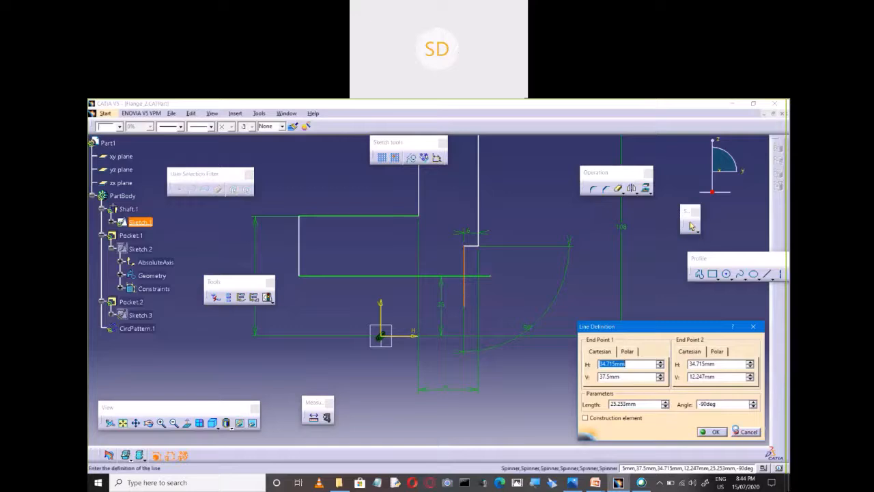
{"action": "left_click", "coordinate": [735, 432]}
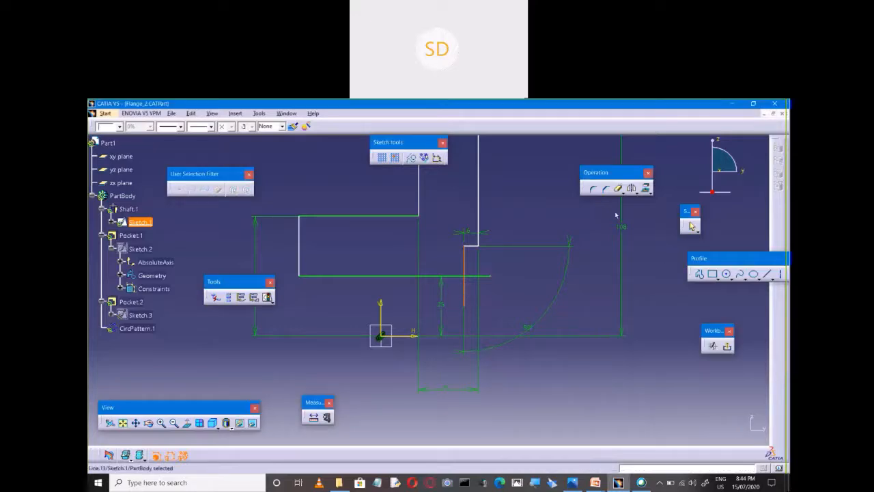
Quick-trim the bore line beyond the recess and the part of the new vertical line below the bore line.
{"action": "left_click", "coordinate": [487, 276]}
{"action": "left_click", "coordinate": [465, 288]}
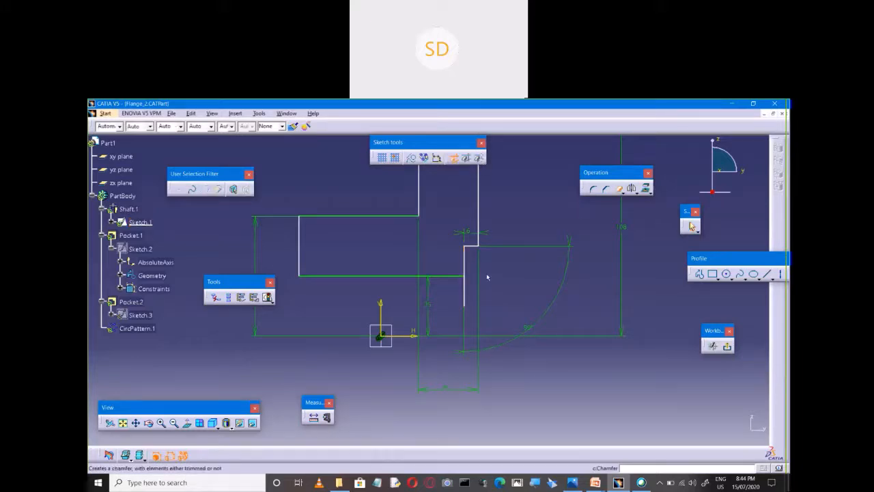
{"action": "left_click", "coordinate": [467, 289]}
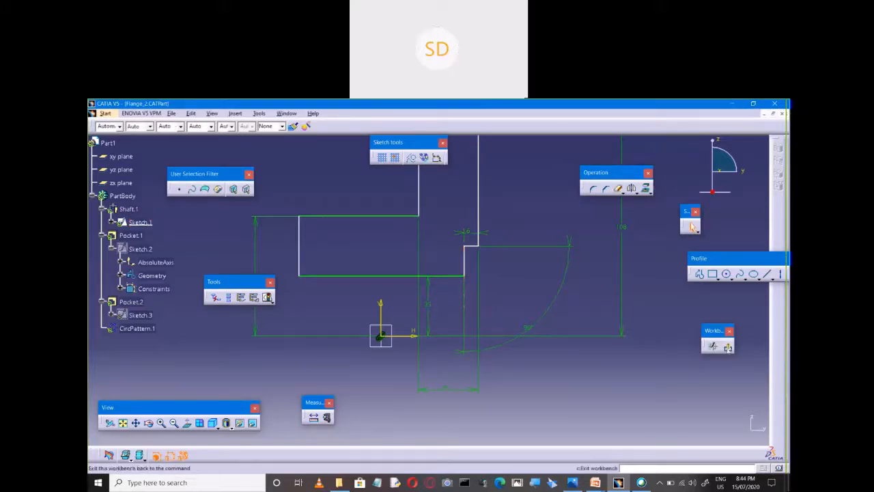
Exit the sketch to rebuild the flange with its recess, then save the Flange_2 part.
{"action": "left_click", "coordinate": [727, 346]}
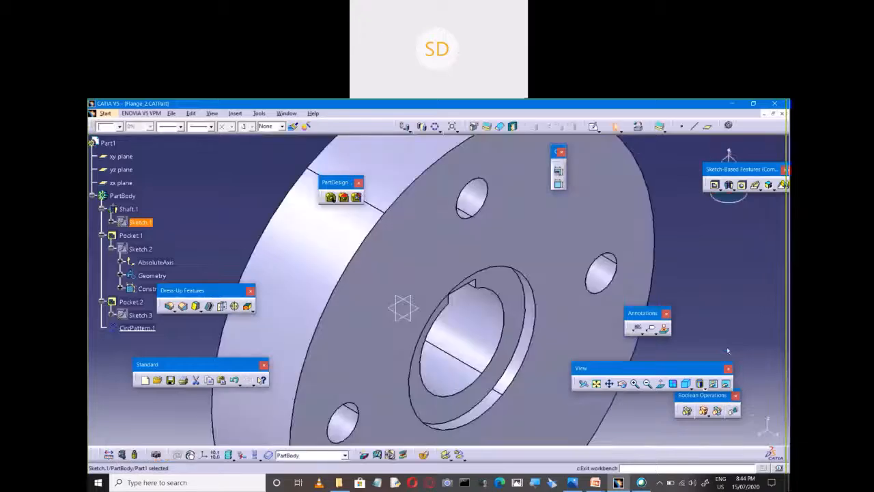
{"action": "left_click", "coordinate": [225, 181]}
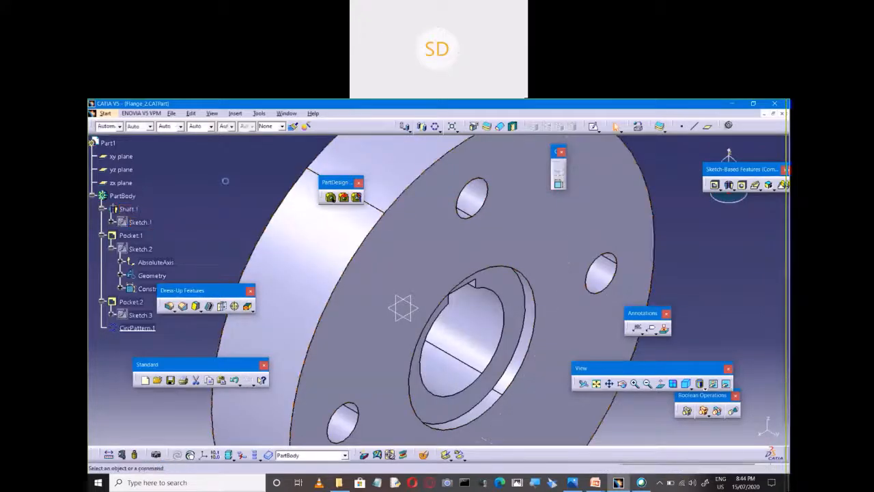
{"action": "left_click", "coordinate": [450, 345]}
{"action": "middle_click_drag", "start_coordinate": [475, 359], "coordinate": [468, 383]}
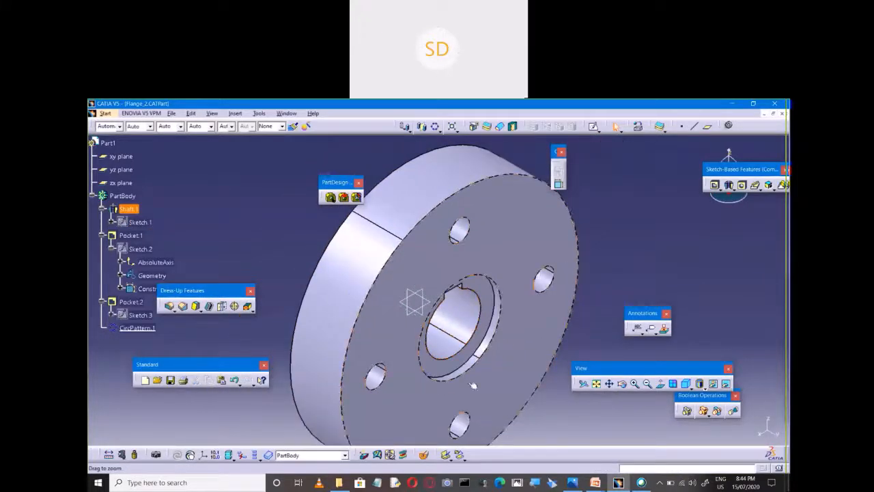
{"action": "left_click", "coordinate": [681, 239]}
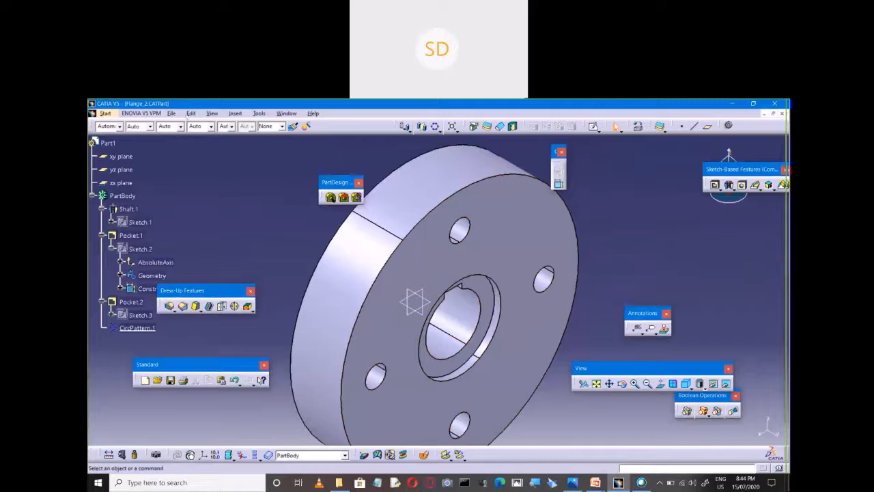
{"action": "left_click", "coordinate": [172, 113]}
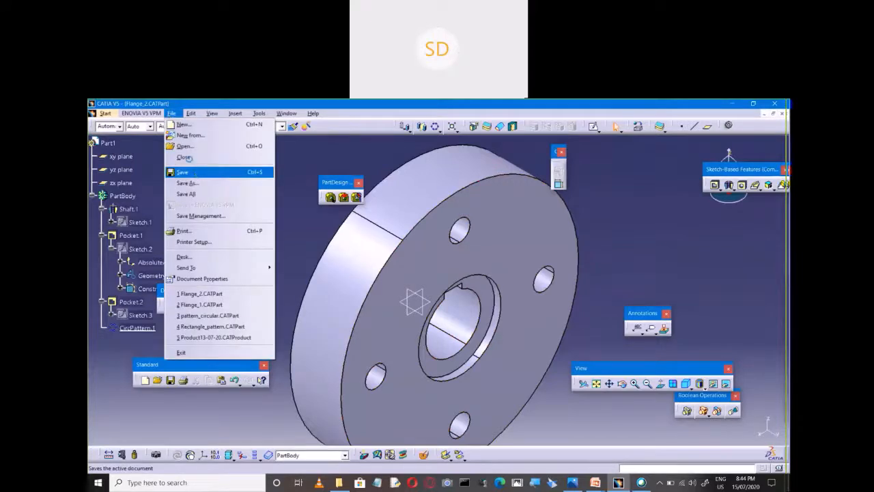
{"action": "left_click", "coordinate": [193, 173]}
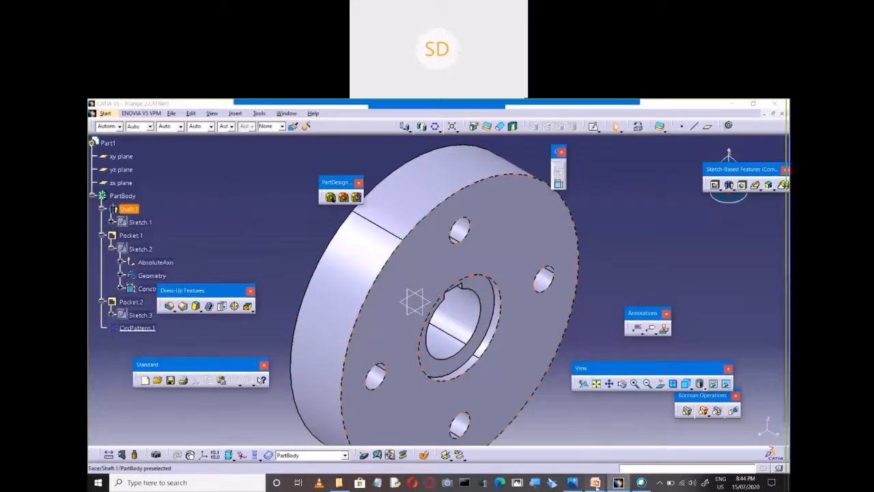
Switch to the coupling drawing, tick off both flanges in the parts list and circle the shaft as the part to examine.
{"action": "mouse_move", "coordinate": [595, 482]}
{"action": "left_click", "coordinate": [622, 445]}
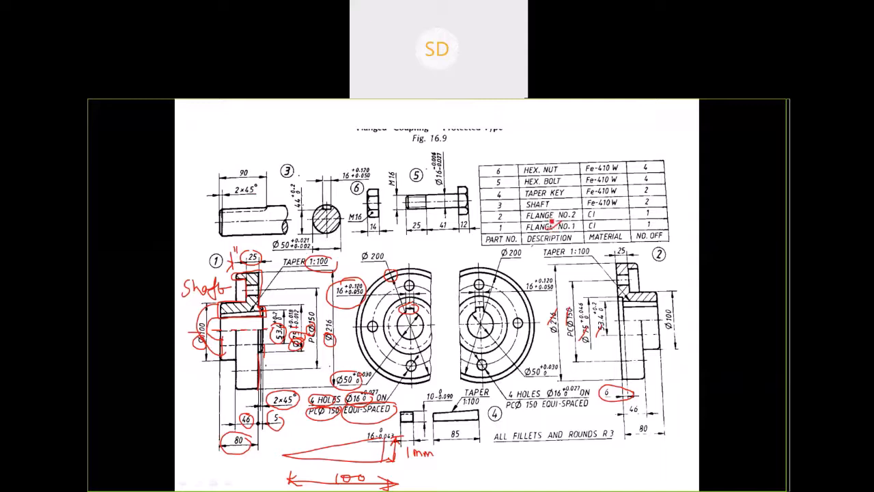
{"action": "left_click_drag", "start_coordinate": [552, 220], "coordinate": [564, 215]}
{"action": "left_click_drag", "start_coordinate": [259, 161], "coordinate": [240, 252]}
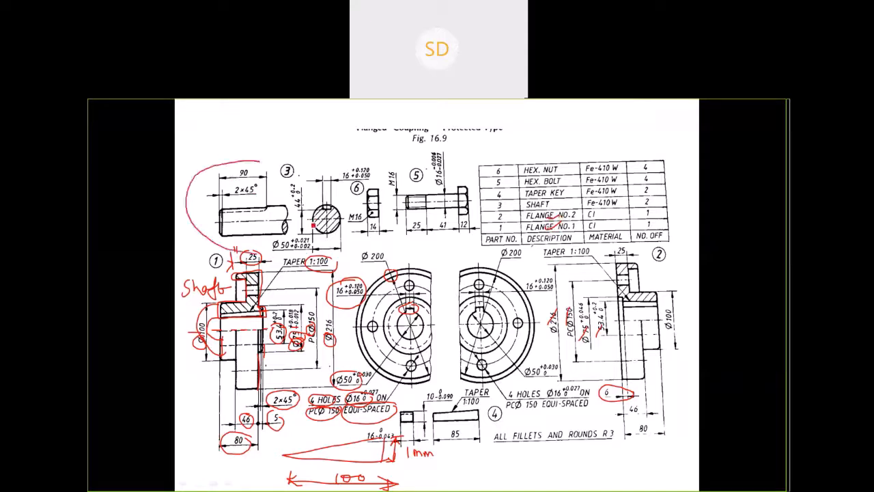
{"action": "mouse_move", "coordinate": [313, 226]}
{"action": "left_mouse_down"}
{"action": "mouse_move", "coordinate": [263, 154]}
{"action": "mouse_move", "coordinate": [253, 154]}
{"action": "left_mouse_up"}
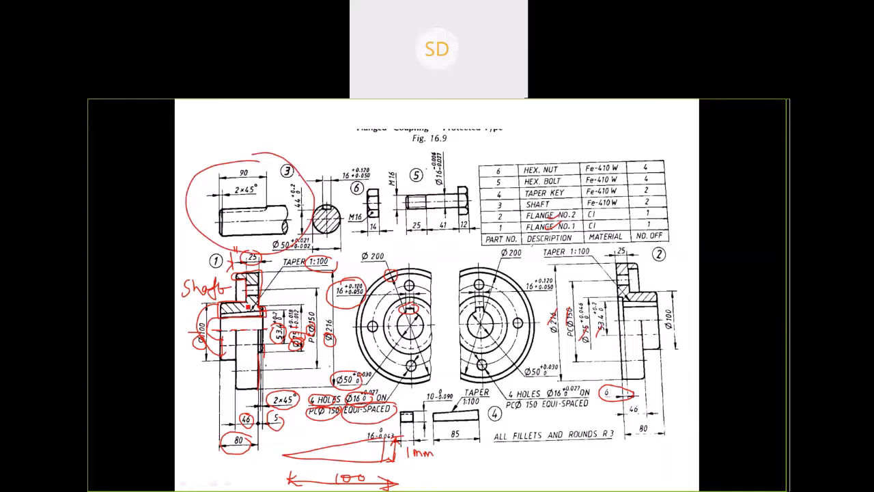
{"action": "key", "text": "alt+Tab"}
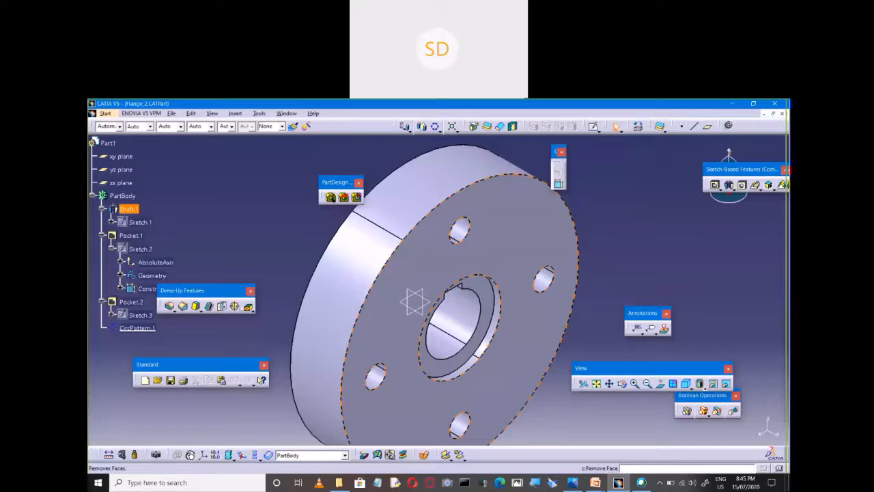
Close the Flange_2 part document.
{"action": "left_click", "coordinate": [172, 112]}
{"action": "left_click", "coordinate": [189, 156]}
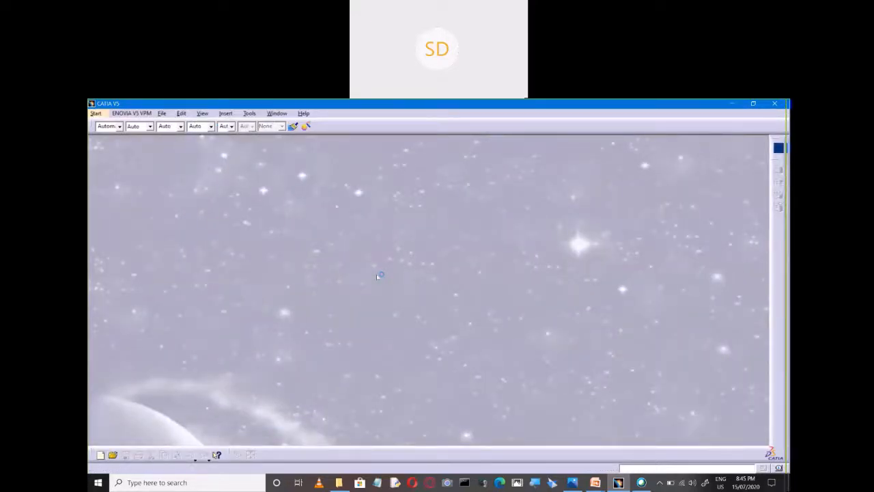
{"action": "left_click", "coordinate": [162, 113]}
{"action": "left_click", "coordinate": [172, 124]}
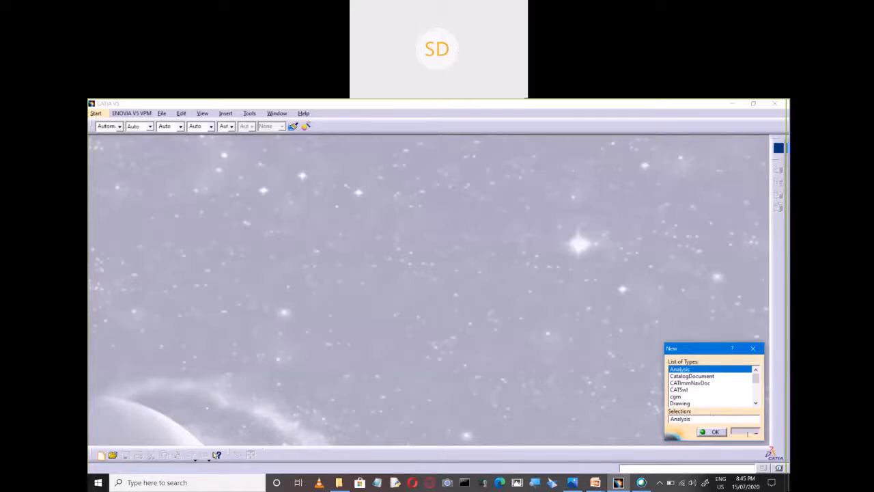
{"action": "left_click", "coordinate": [746, 431]}
Create a new part in the Part Design workbench with the default name Part1 and hybrid design enabled.
{"action": "left_click", "coordinate": [96, 112]}
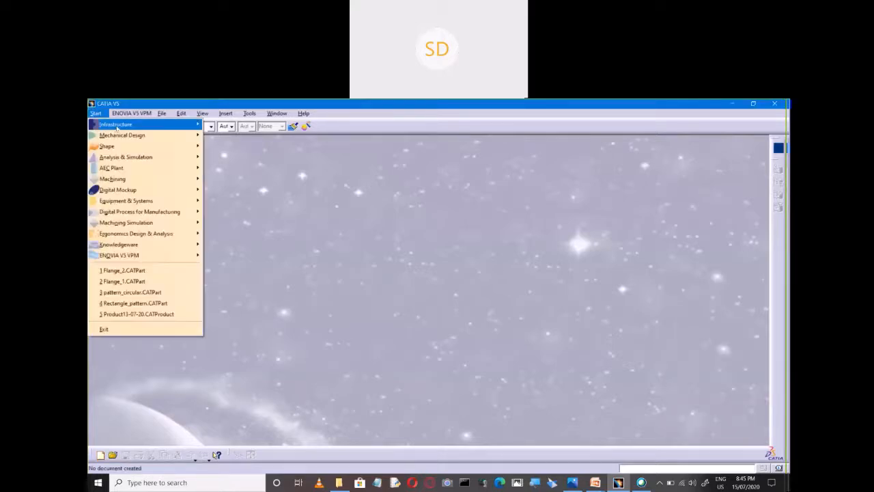
{"action": "mouse_move", "coordinate": [137, 124]}
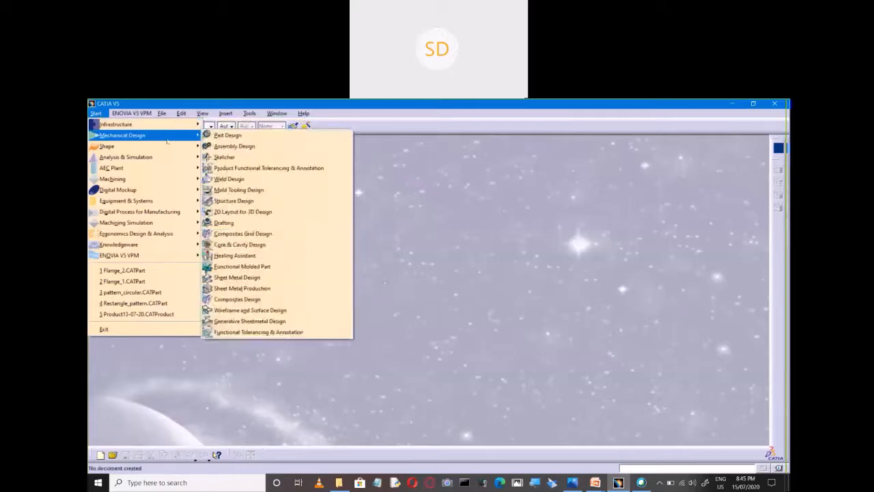
{"action": "left_click", "coordinate": [227, 134]}
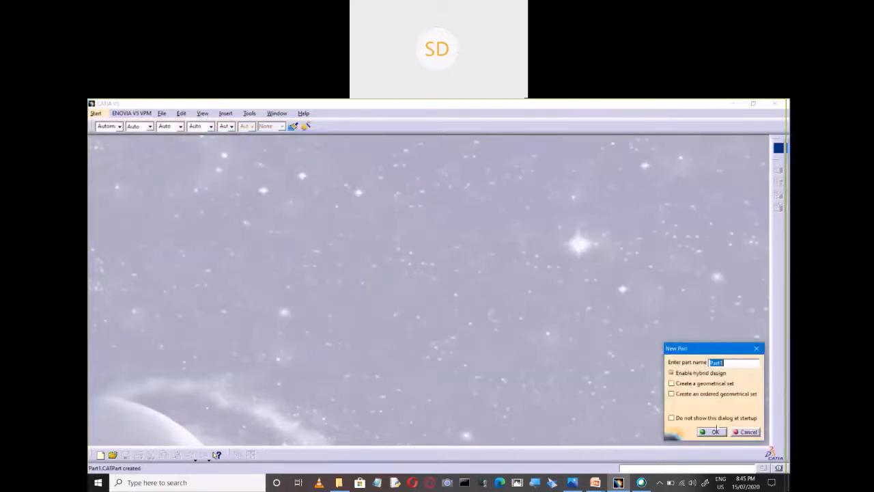
{"action": "left_click", "coordinate": [713, 431]}
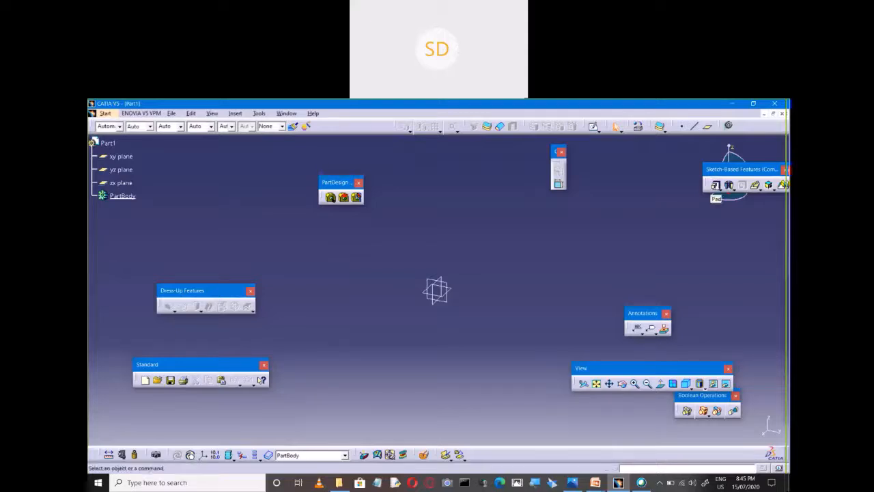
Start a Pad and sketch its profile on the zx plane as a circle of radius 25 mm centred on the origin.
{"action": "left_click", "coordinate": [716, 185]}
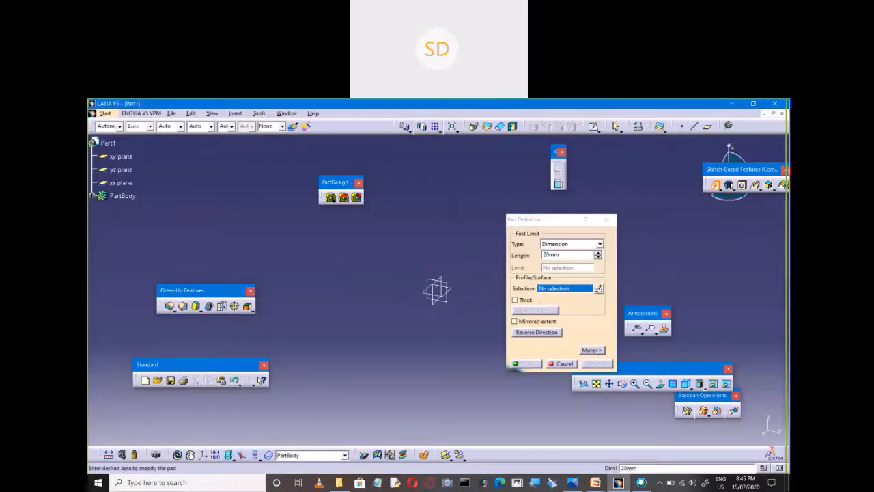
{"action": "left_click", "coordinate": [438, 287]}
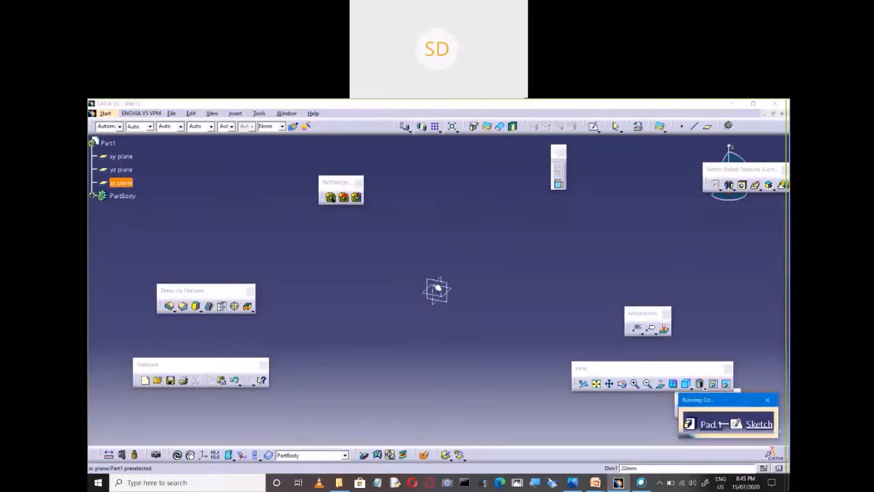
{"action": "left_click", "coordinate": [438, 288]}
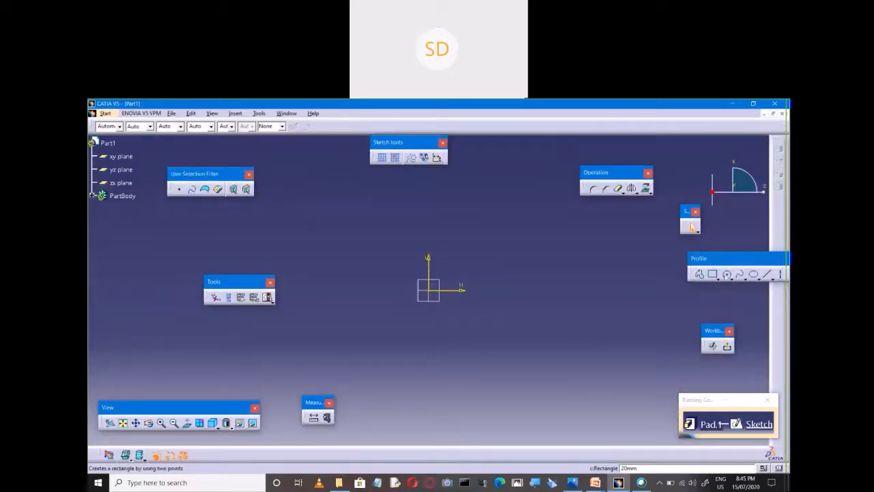
{"action": "left_click", "coordinate": [727, 274]}
{"action": "left_click", "coordinate": [428, 290]}
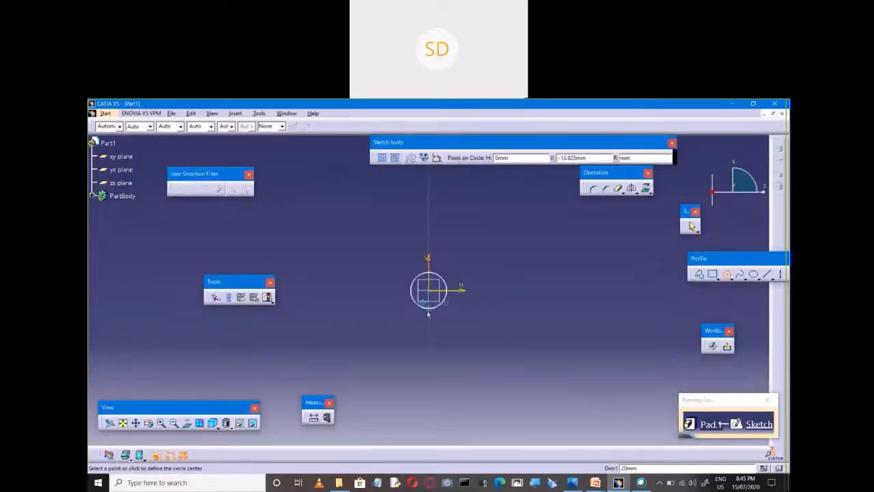
{"action": "key", "text": "Tab"}
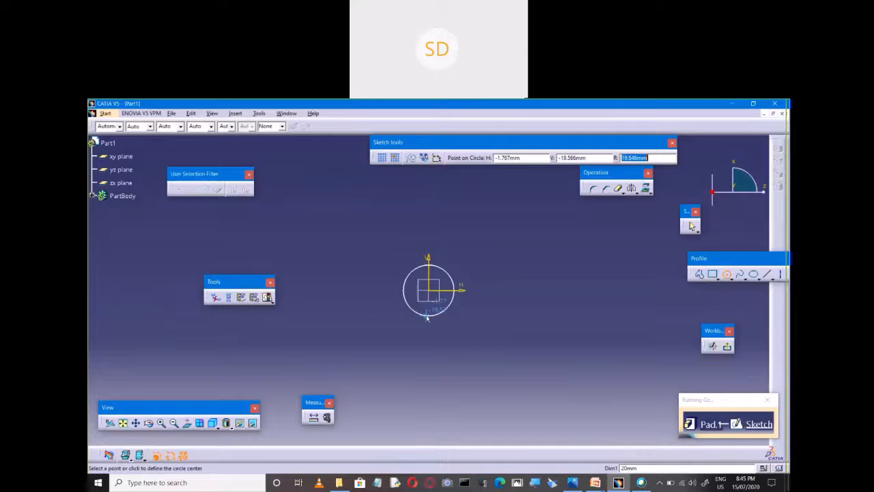
{"action": "type", "text": "25"}
{"action": "key", "text": "Return"}
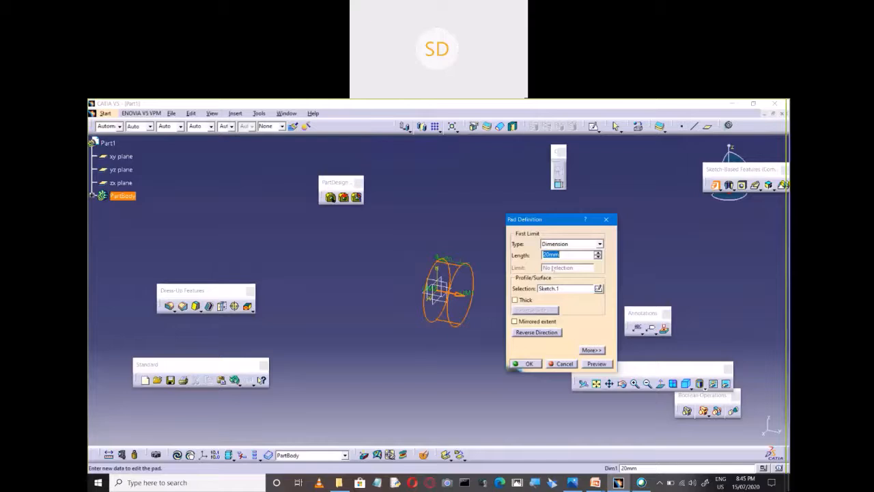
Mark the flange's 80 and 5 length dimensions on the drawing for reference and extrude the shaft circle 100 mm.
{"action": "left_click", "coordinate": [484, 306]}
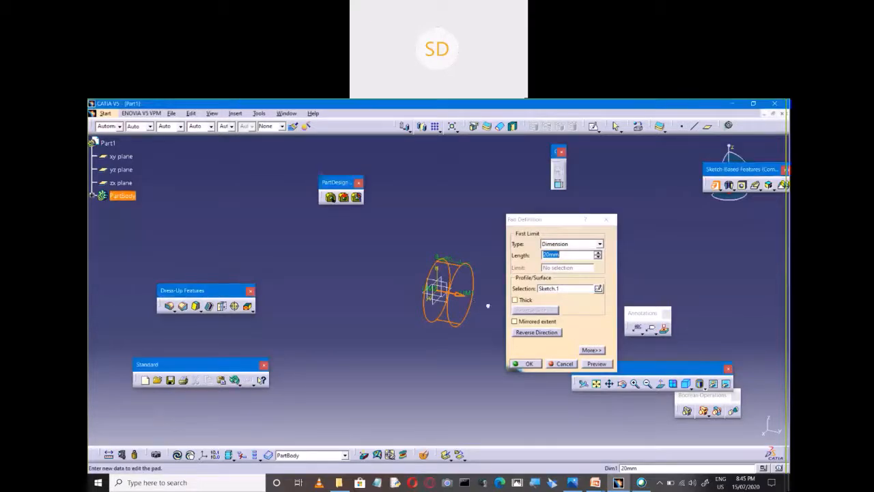
{"action": "left_click", "coordinate": [557, 254]}
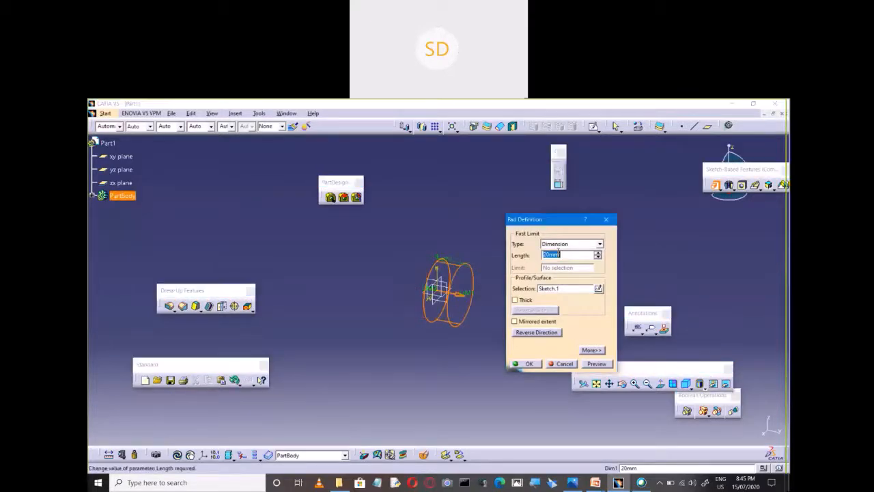
{"action": "key", "text": "alt+Tab"}
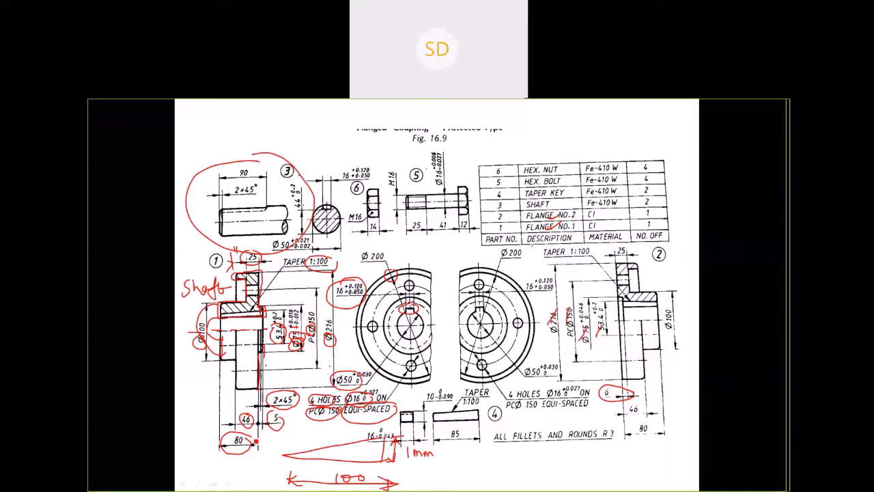
{"action": "left_click_drag", "start_coordinate": [256, 441], "coordinate": [278, 431]}
{"action": "key", "text": "alt+Tab"}
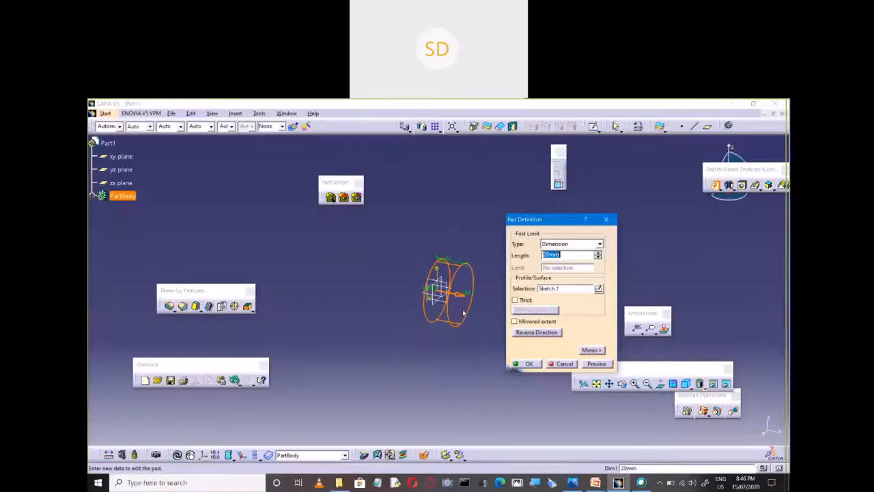
{"action": "type", "text": "1000"}
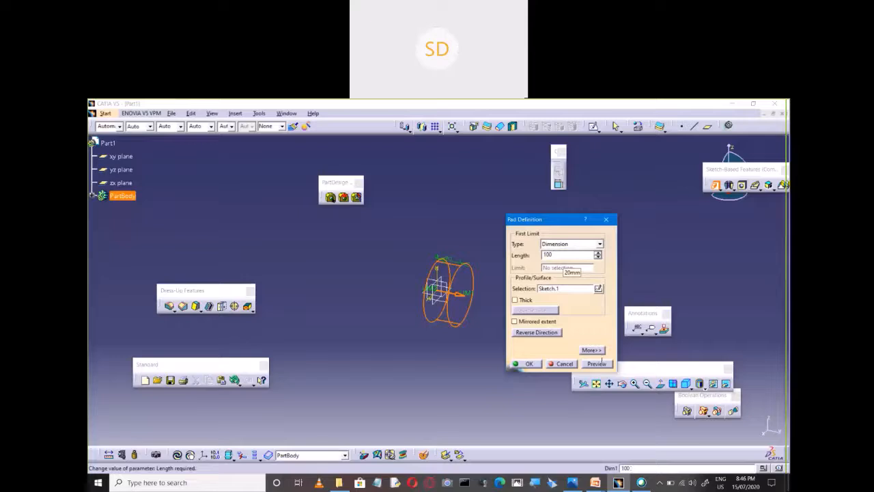
{"action": "left_click", "coordinate": [597, 363]}
{"action": "left_click", "coordinate": [526, 363]}
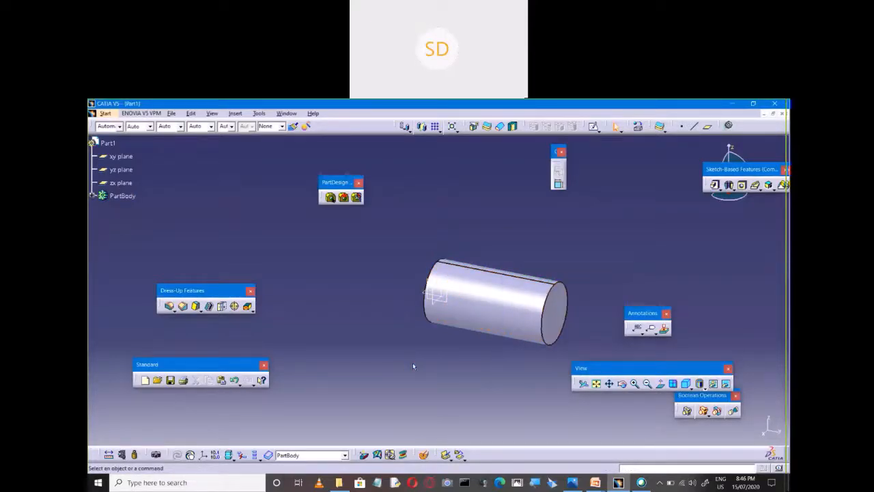
Switch to the coupling drawing and circle the 2×45° chamfer note on the shaft view.
{"action": "key", "text": "alt+Tab"}
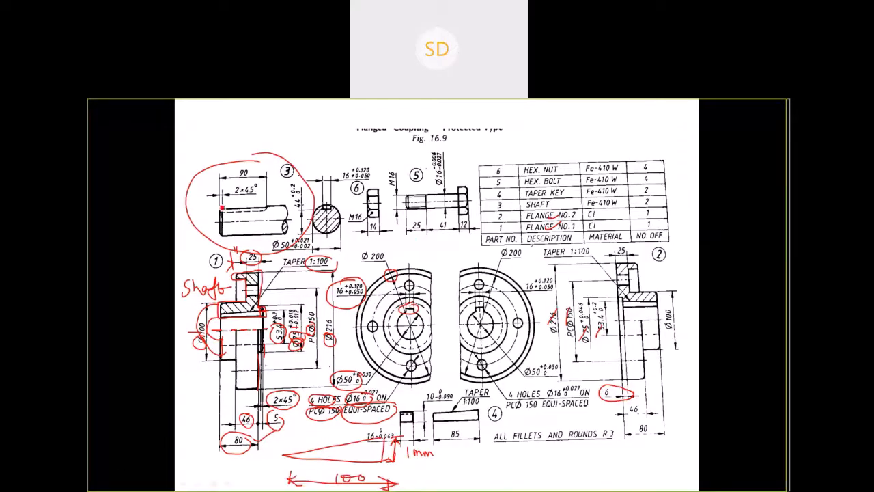
{"action": "left_click_drag", "start_coordinate": [235, 192], "coordinate": [256, 186]}
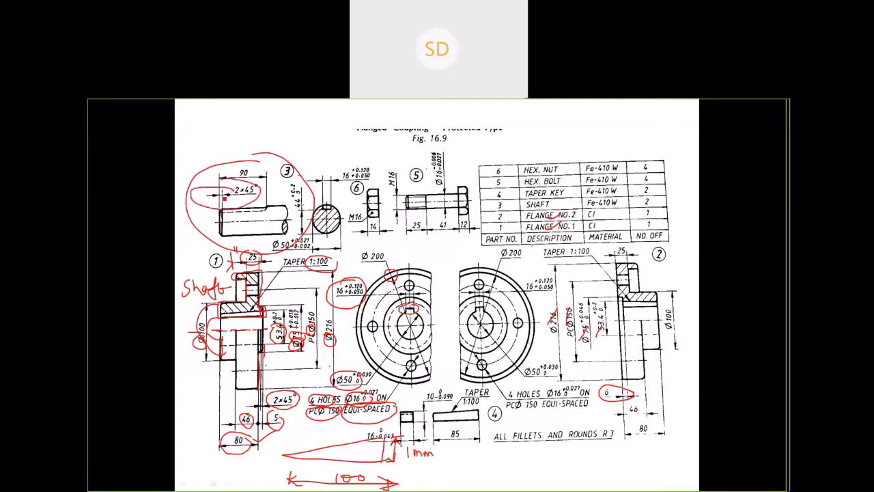
Switch to CATIA and chamfer the shaft's circular end edge at the origin with a 2 mm length and 45° angle.
{"action": "key", "text": "alt+Tab"}
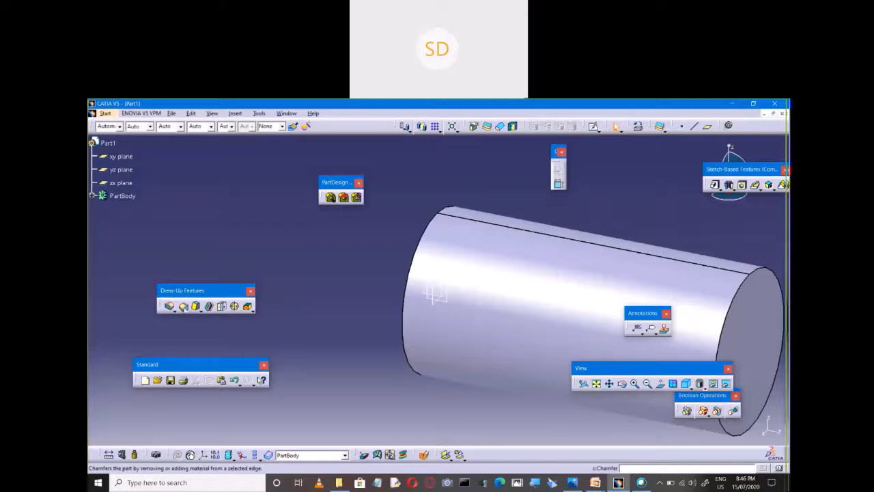
{"action": "left_click", "coordinate": [183, 307]}
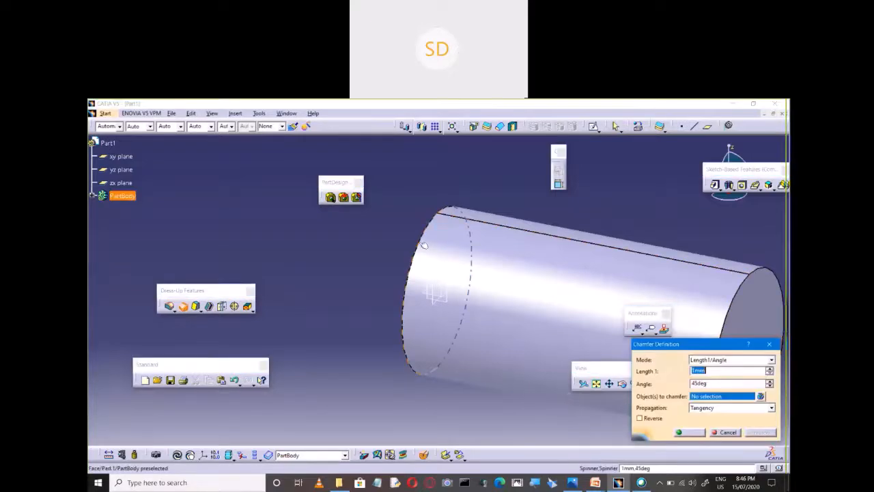
{"action": "left_click", "coordinate": [418, 241]}
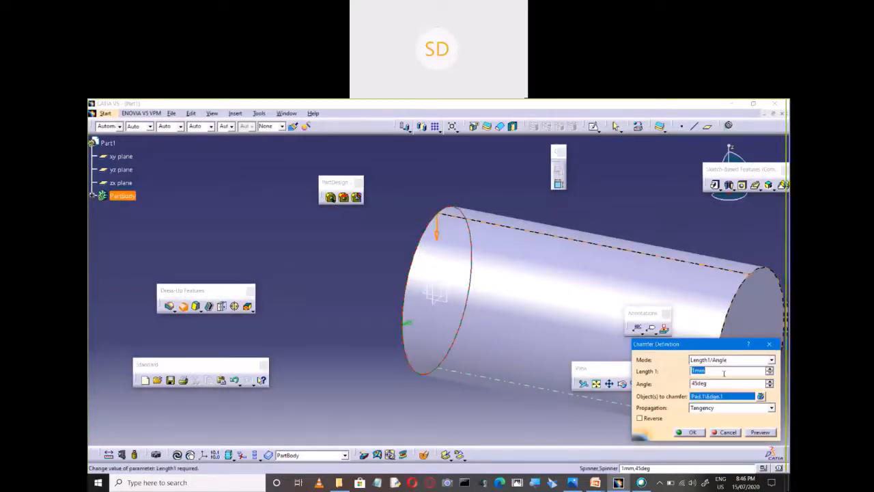
{"action": "type", "text": "2mm"}
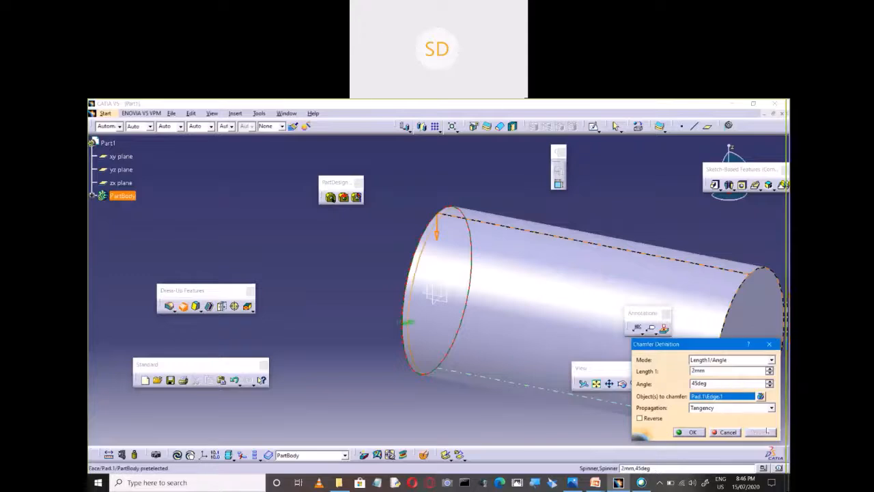
{"action": "left_click", "coordinate": [689, 432]}
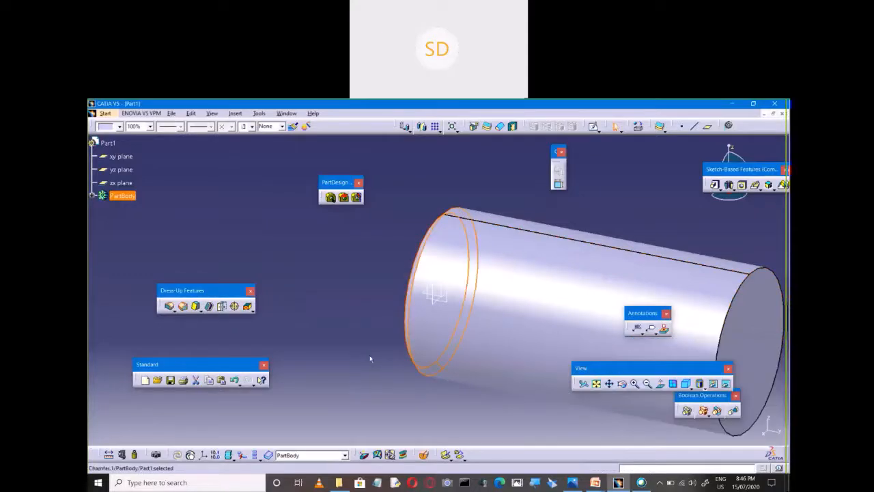
{"action": "middle_click_drag", "start_coordinate": [357, 335], "coordinate": [409, 356]}
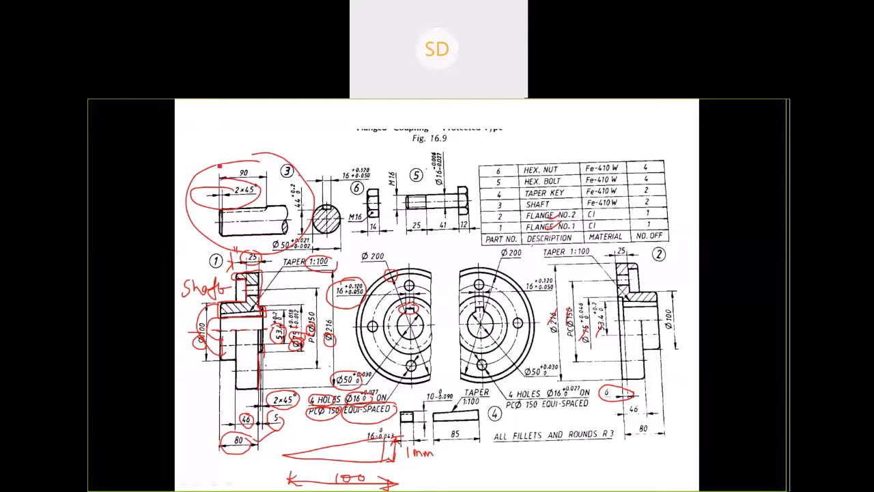
Circle the 90 mm keyway length dimension on the shaft drawing and switch back to CATIA.
{"action": "mouse_move", "coordinate": [212, 177]}
{"action": "left_mouse_down"}
{"action": "mouse_move", "coordinate": [275, 189]}
{"action": "mouse_move", "coordinate": [231, 162]}
{"action": "left_mouse_up"}
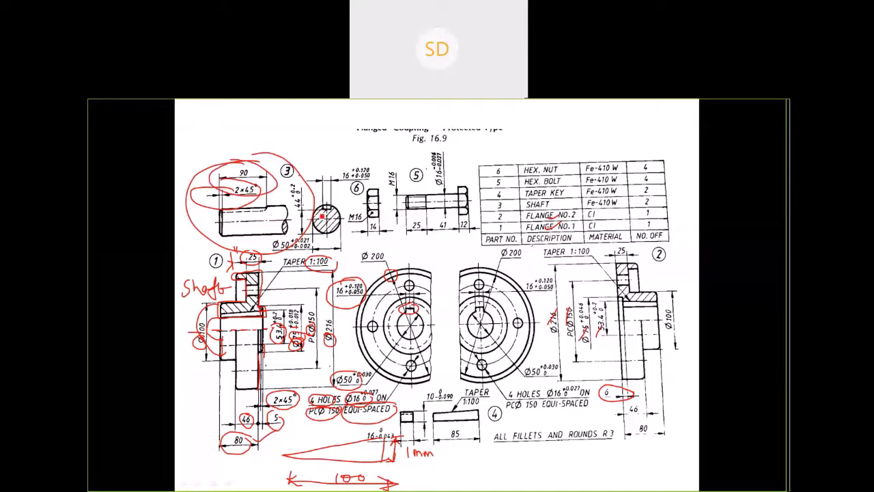
{"action": "mouse_move", "coordinate": [304, 198]}
{"action": "left_mouse_down"}
{"action": "mouse_move", "coordinate": [292, 203]}
{"action": "mouse_move", "coordinate": [303, 214]}
{"action": "left_mouse_up"}
{"action": "key", "text": "alt+Tab"}
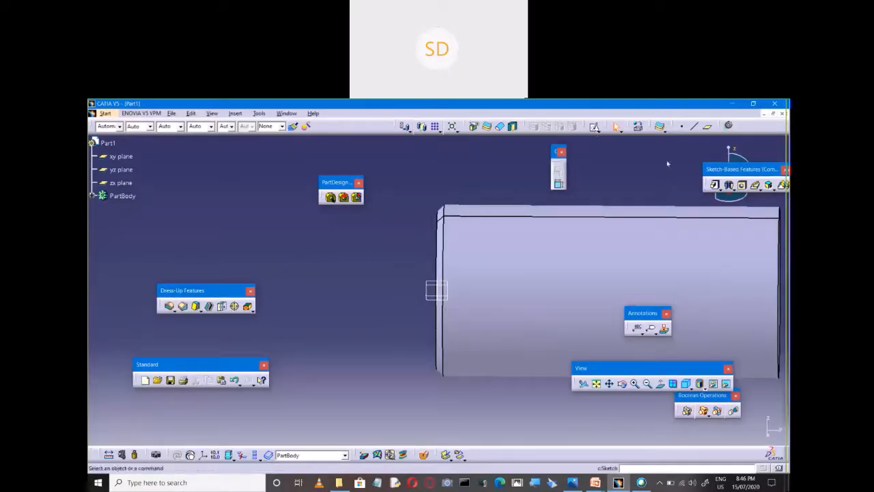
{"action": "left_click", "coordinate": [727, 189]}
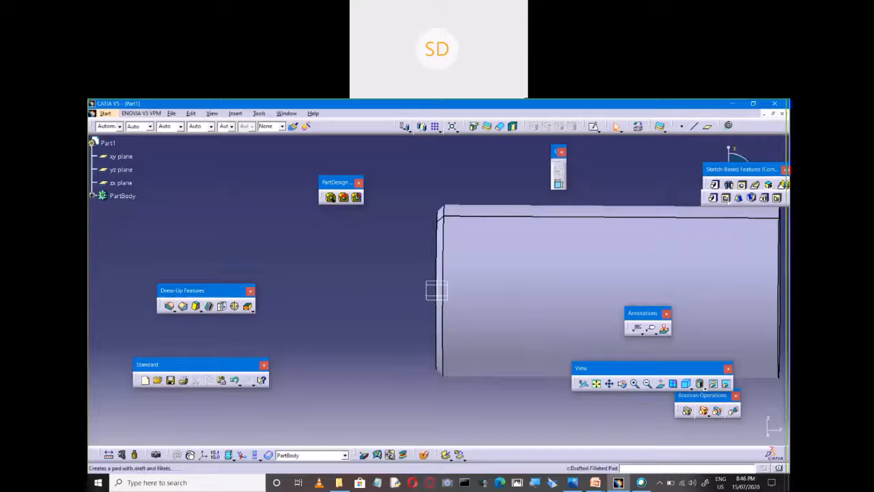
{"action": "left_click", "coordinate": [727, 198]}
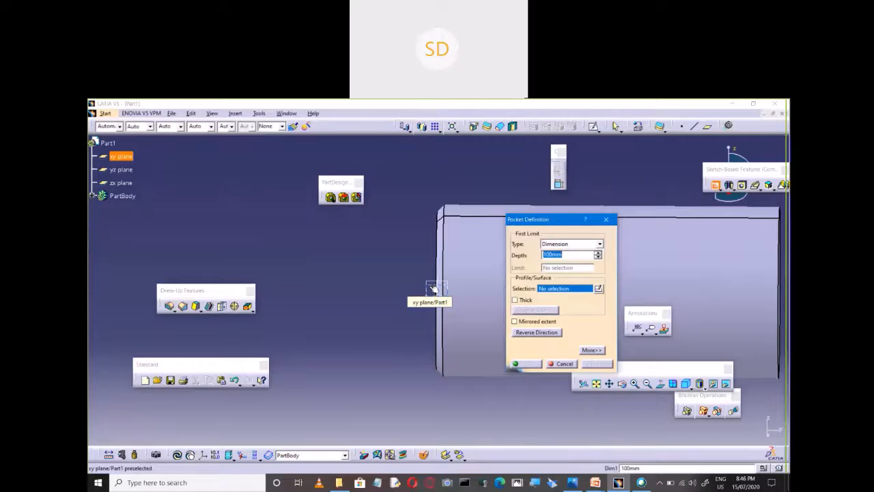
{"action": "left_click", "coordinate": [434, 289]}
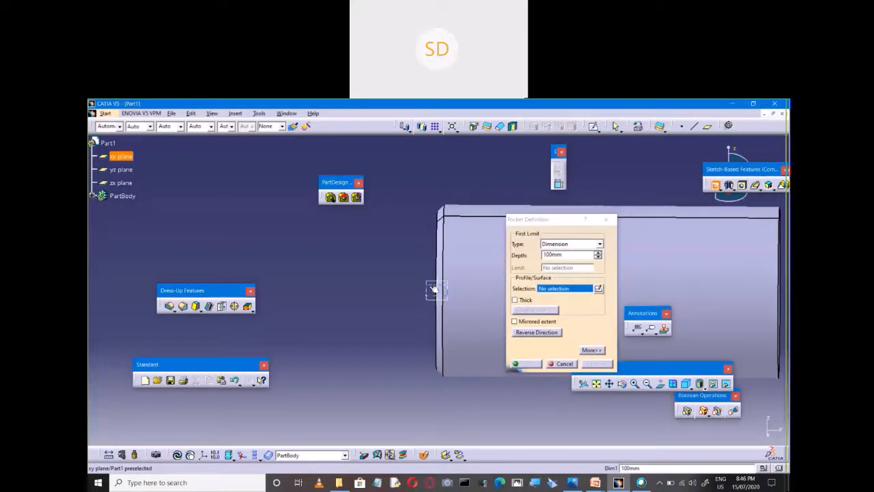
{"action": "left_click", "coordinate": [598, 288]}
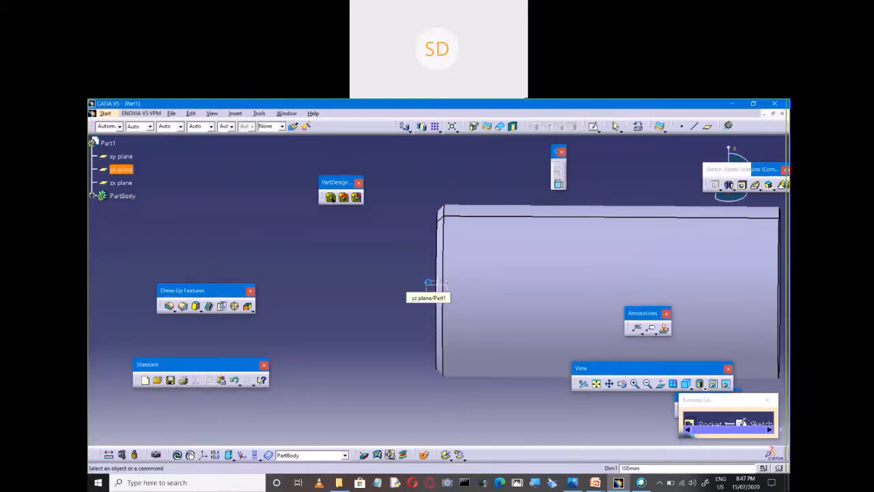
{"action": "left_click", "coordinate": [432, 286]}
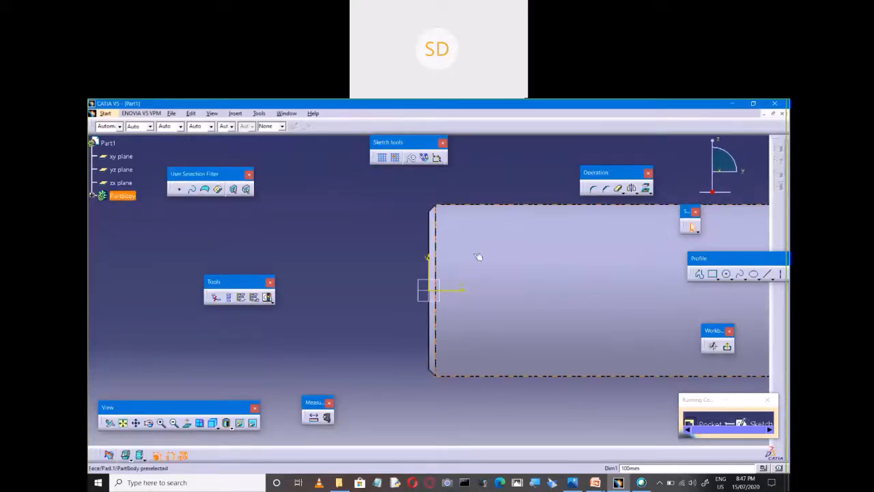
{"action": "left_click", "coordinate": [123, 423]}
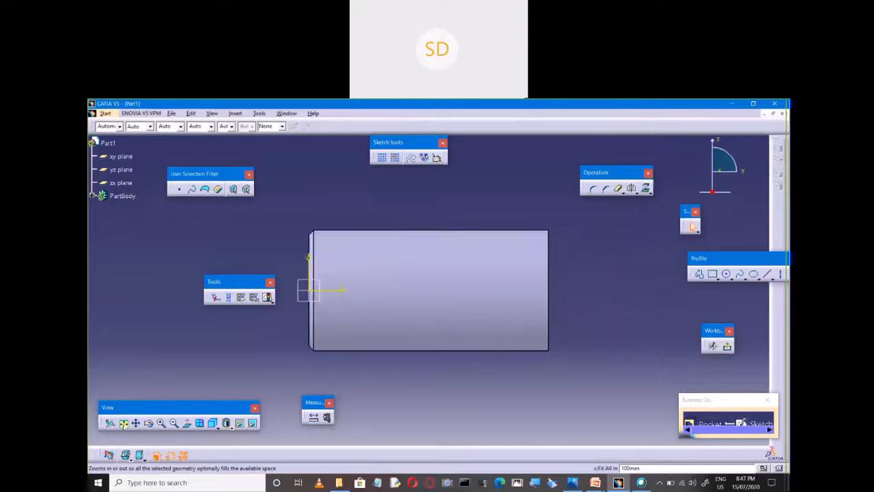
{"action": "left_click", "coordinate": [712, 274]}
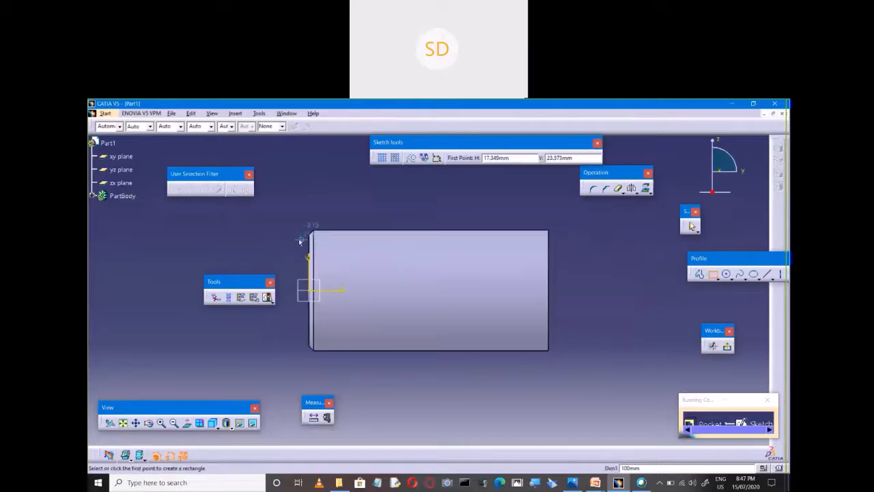
{"action": "left_click", "coordinate": [296, 242]}
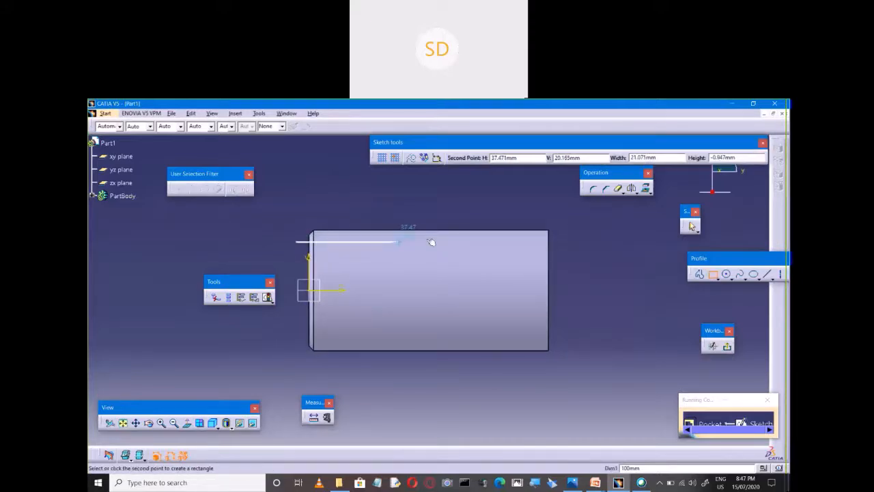
{"action": "left_click", "coordinate": [463, 207]}
{"action": "left_click", "coordinate": [660, 317]}
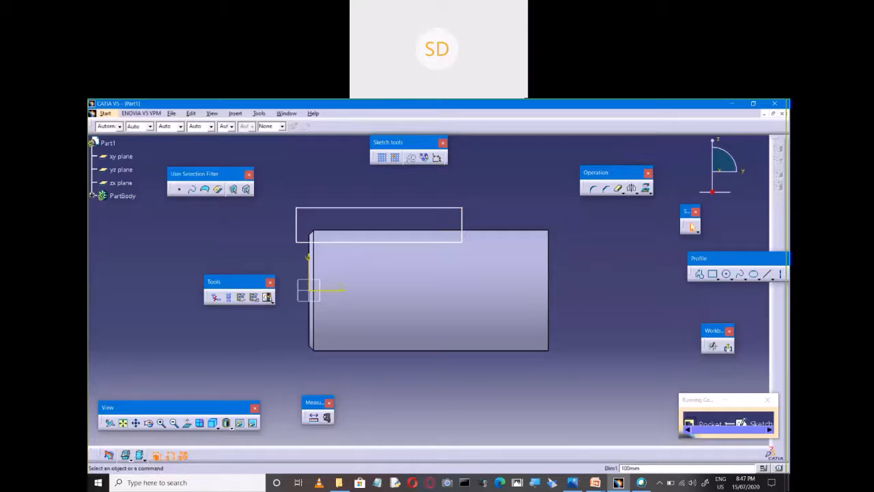
{"action": "left_click", "coordinate": [727, 346]}
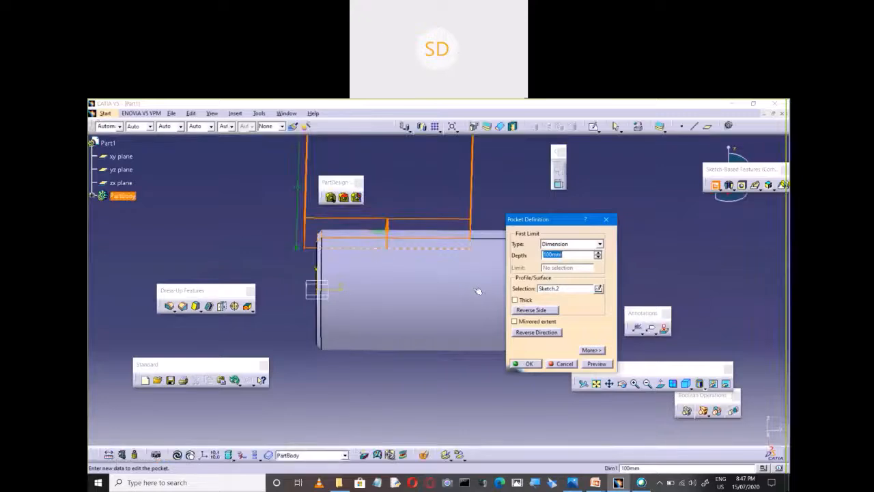
{"action": "left_click", "coordinate": [565, 364]}
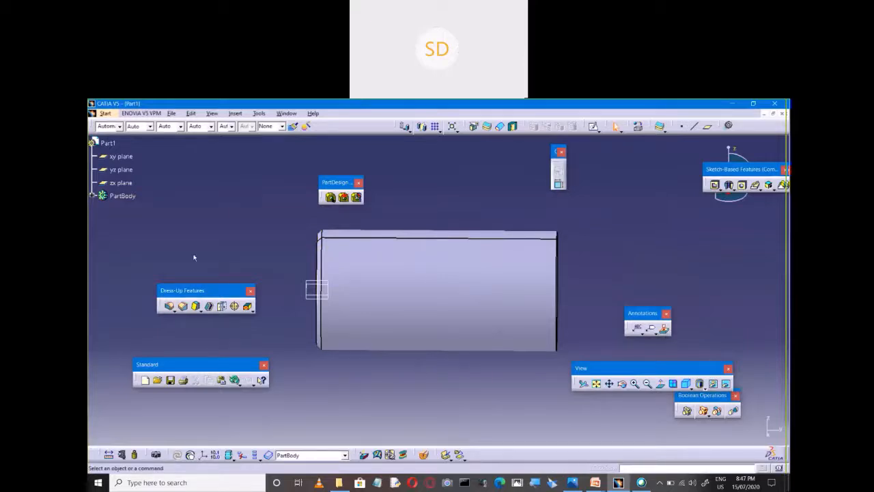
Start a pocket on the shaft and open a new profile sketch on the xy plane.
{"action": "middle_click_drag", "start_coordinate": [315, 302], "coordinate": [308, 310]}
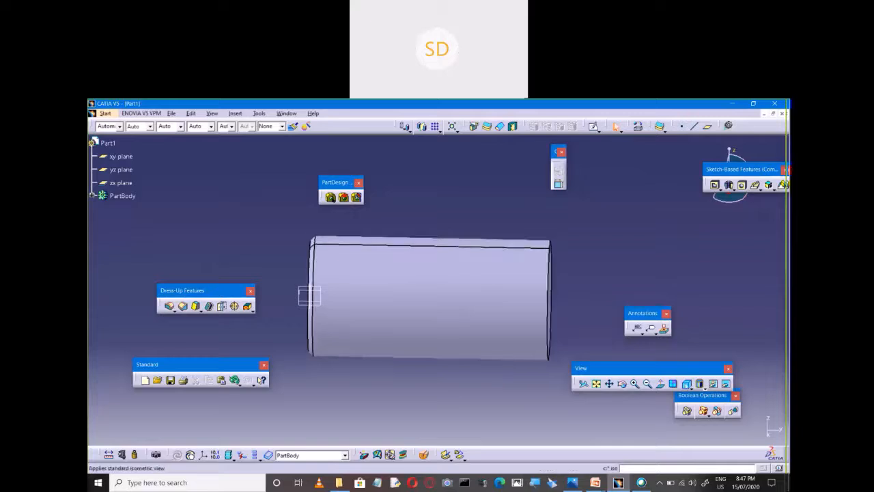
{"action": "left_click", "coordinate": [686, 383]}
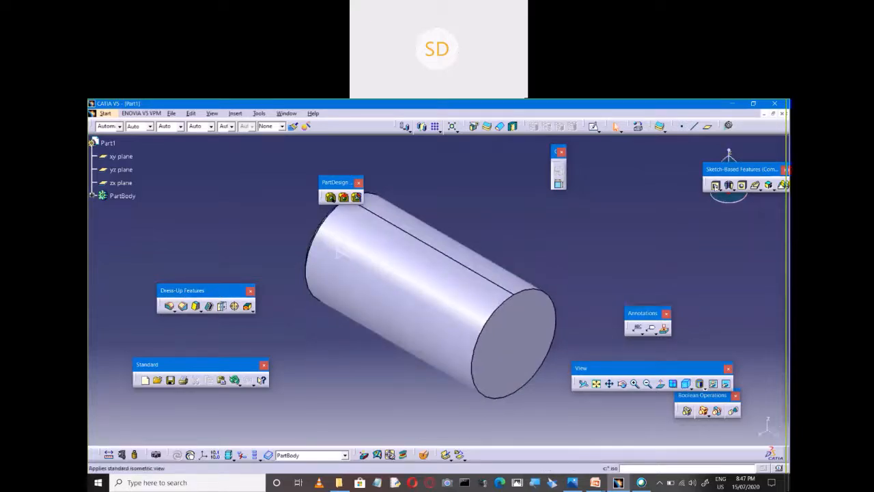
{"action": "left_click", "coordinate": [715, 185]}
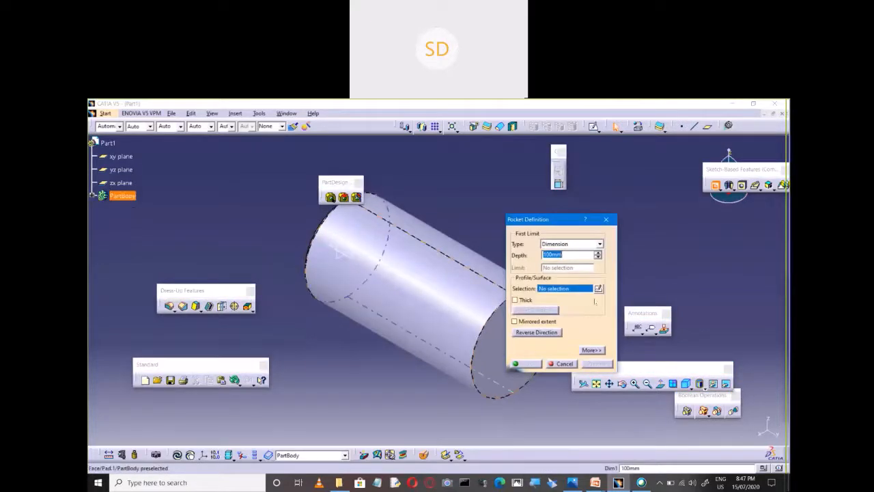
{"action": "left_click", "coordinate": [598, 287]}
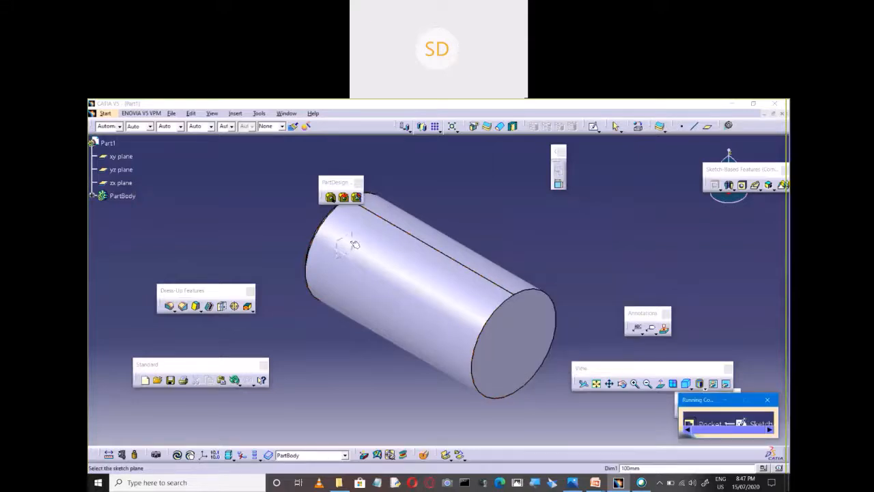
{"action": "left_click", "coordinate": [359, 249]}
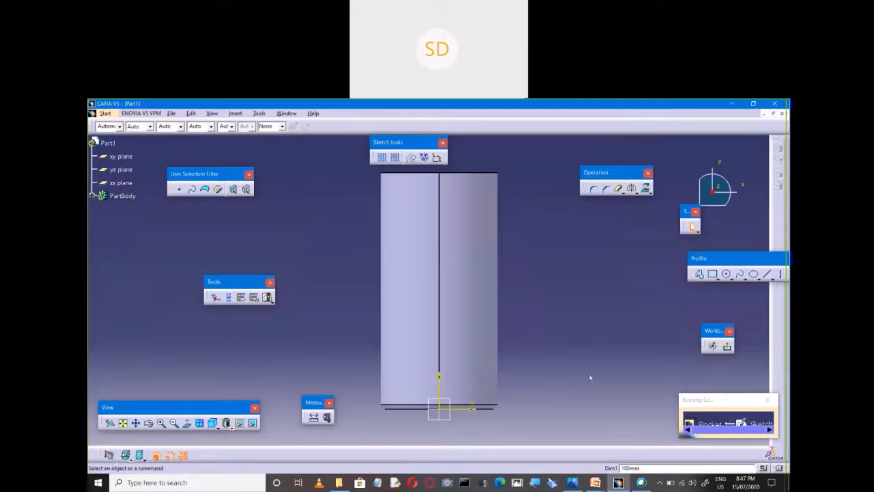
{"action": "middle_click_drag", "start_coordinate": [472, 412], "coordinate": [474, 276], "text": "ctrl"}
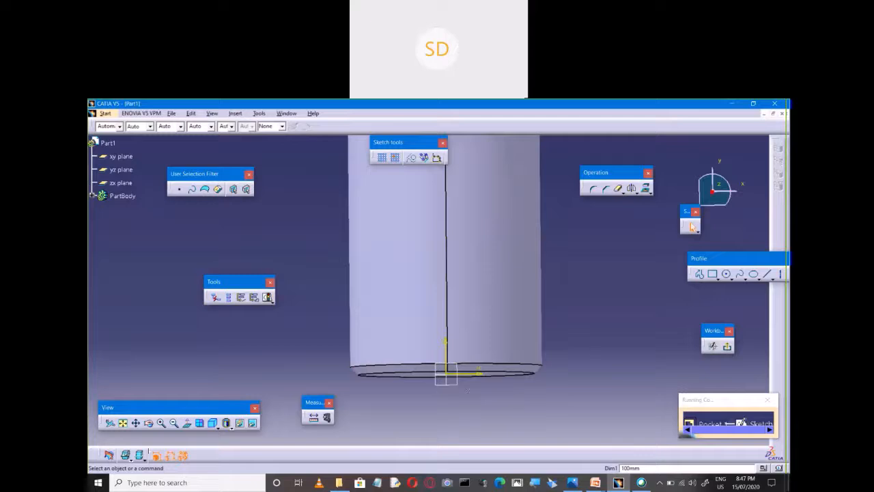
{"action": "left_click", "coordinate": [216, 428]}
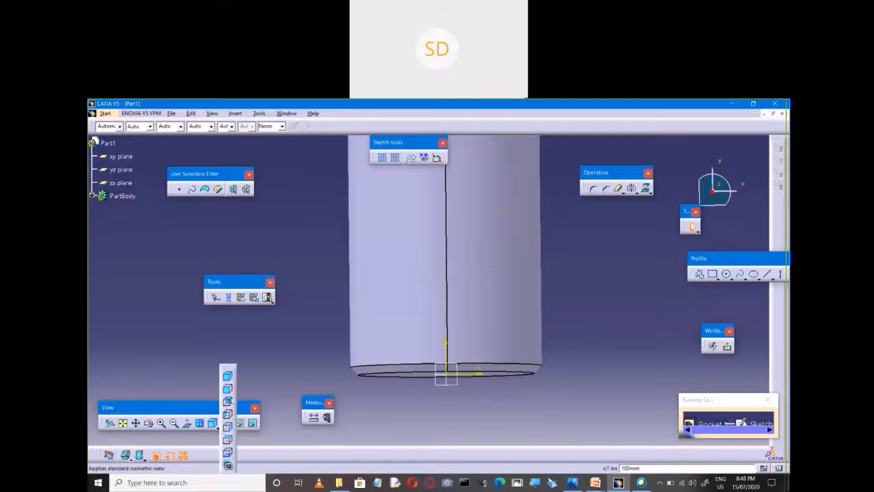
{"action": "left_click", "coordinate": [228, 388]}
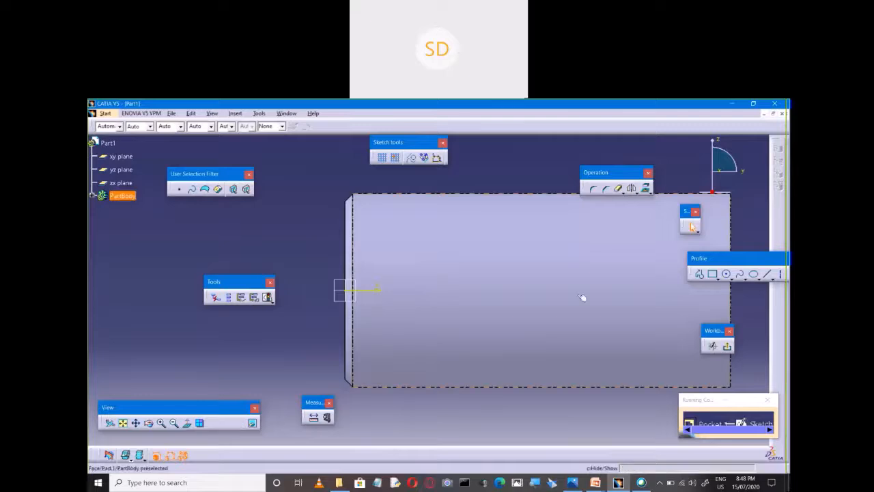
{"action": "left_click", "coordinate": [713, 274]}
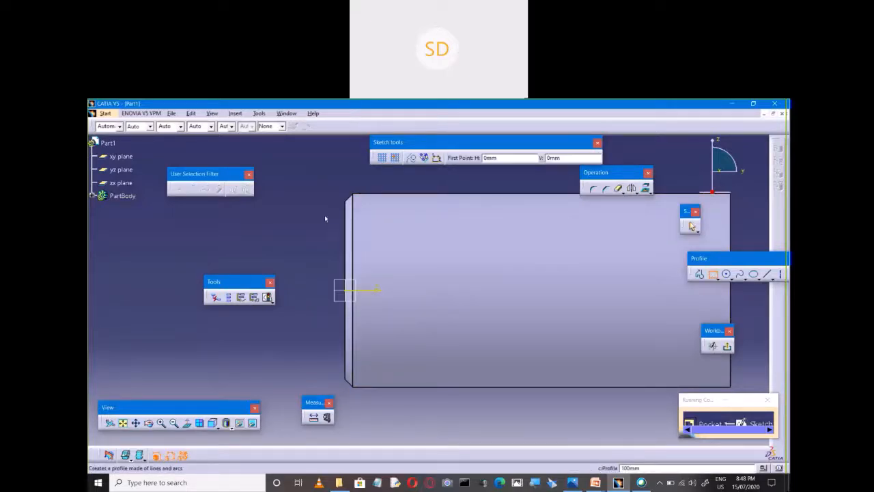
{"action": "left_click", "coordinate": [740, 274]}
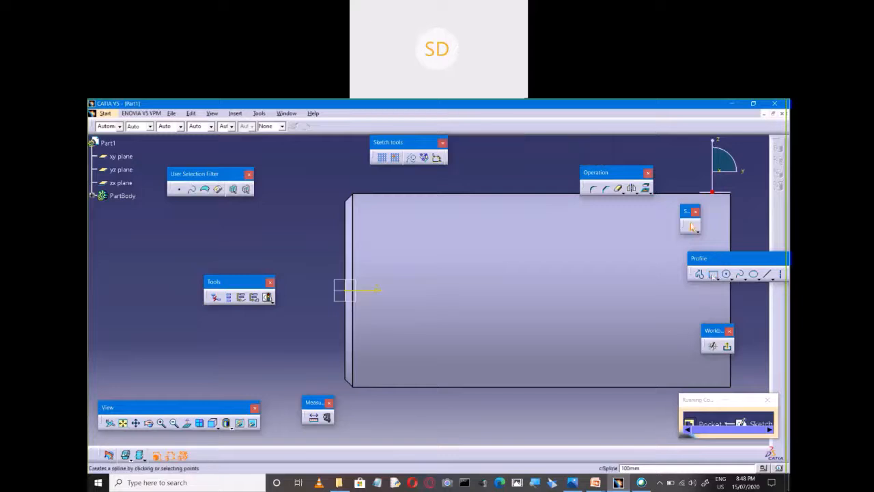
{"action": "left_click", "coordinate": [713, 274]}
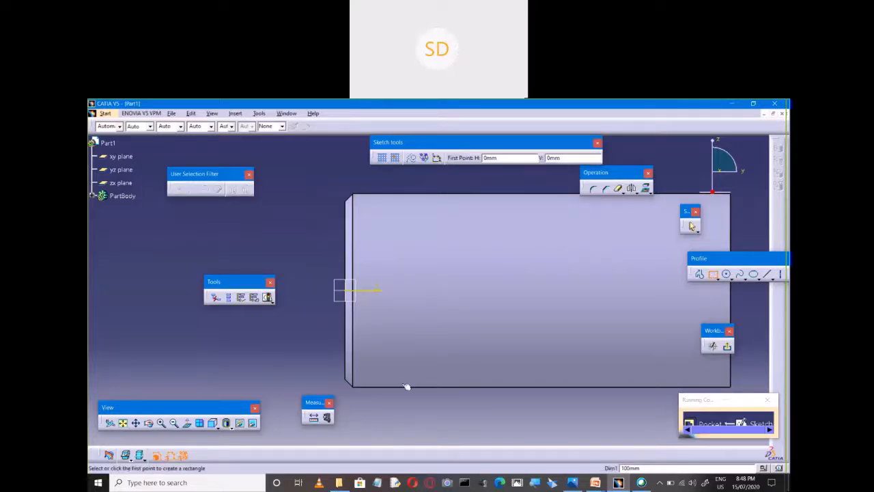
{"action": "left_click", "coordinate": [727, 345]}
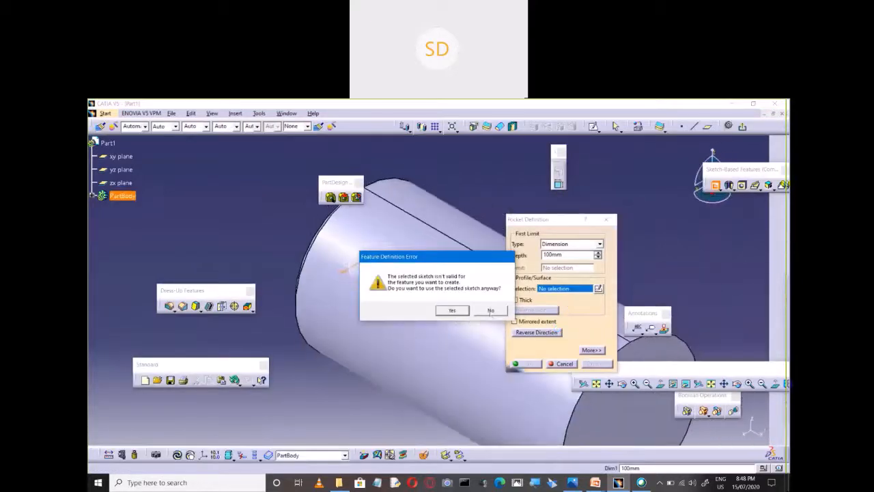
{"action": "left_click", "coordinate": [490, 310]}
{"action": "left_click", "coordinate": [598, 288]}
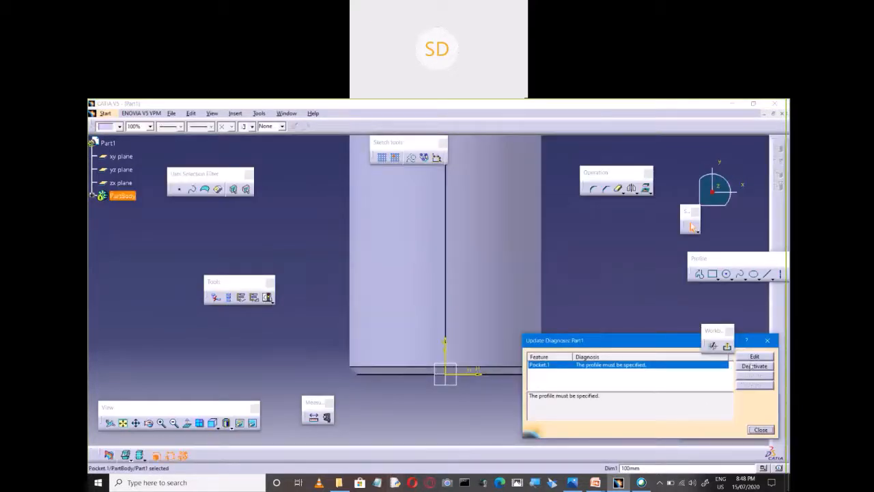
{"action": "left_click", "coordinate": [761, 429]}
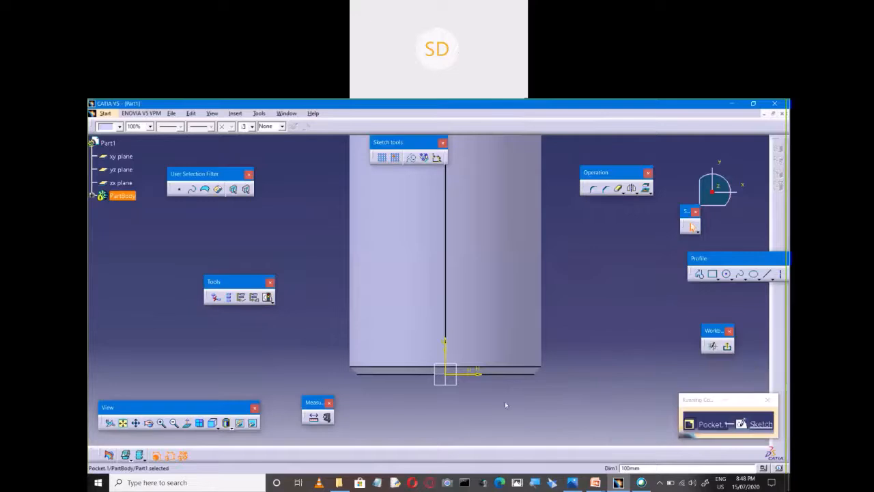
Sketch a tall rectangle across the shaft's negative-H side, with its inner edge about 17 mm from the vertical axis.
{"action": "left_click", "coordinate": [713, 274]}
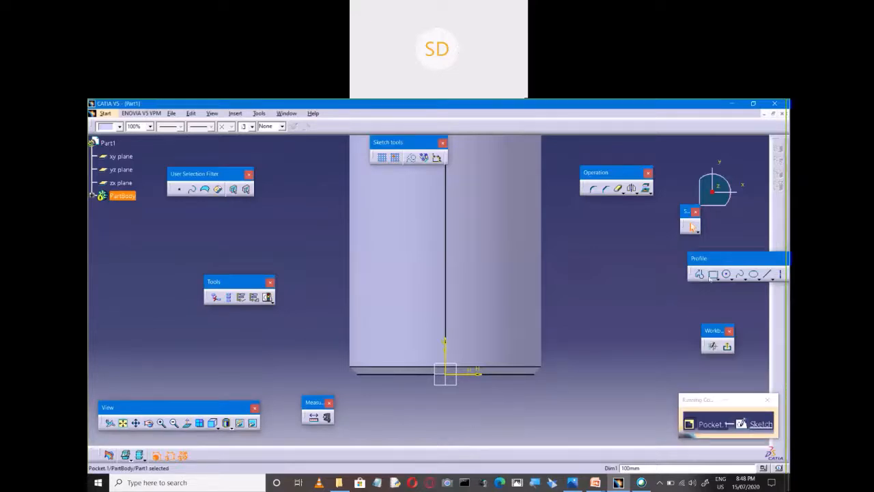
{"action": "left_click", "coordinate": [378, 400]}
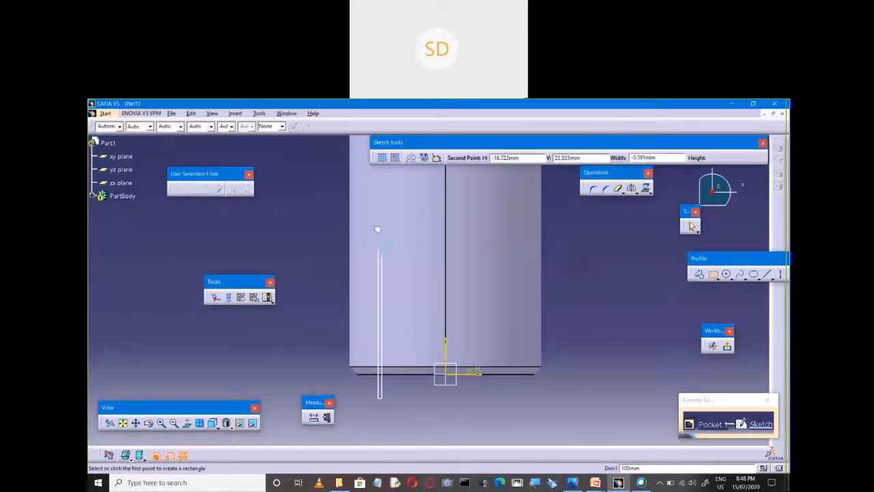
{"action": "left_click", "coordinate": [332, 145]}
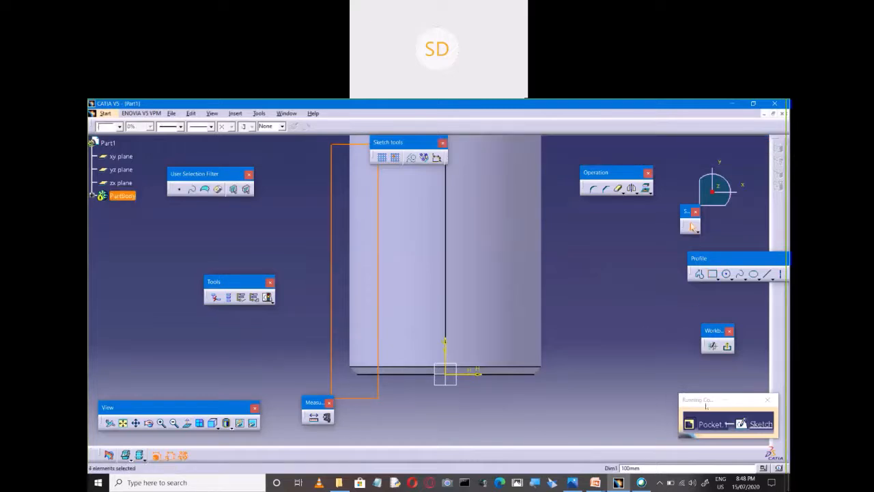
{"action": "left_click", "coordinate": [698, 273]}
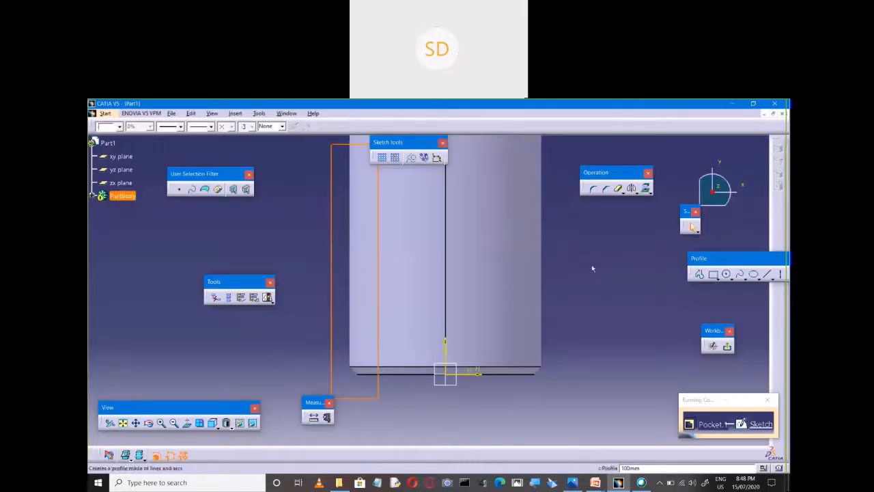
{"action": "key", "text": "Escape"}
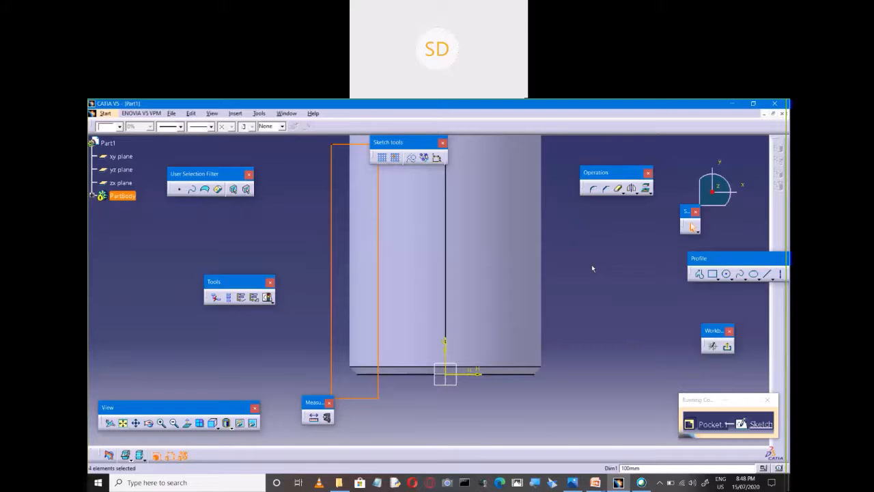
{"action": "left_click", "coordinate": [592, 267]}
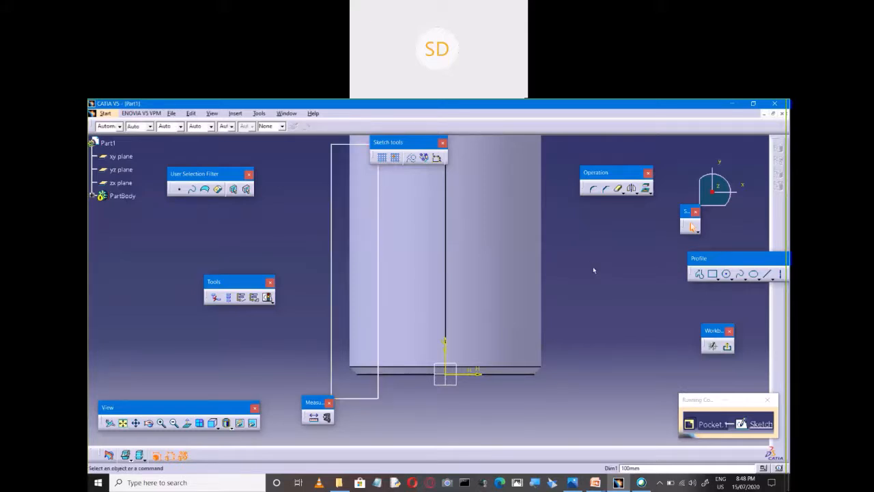
Display the Constraint toolbar in the sketcher.
{"action": "right_click", "coordinate": [597, 175]}
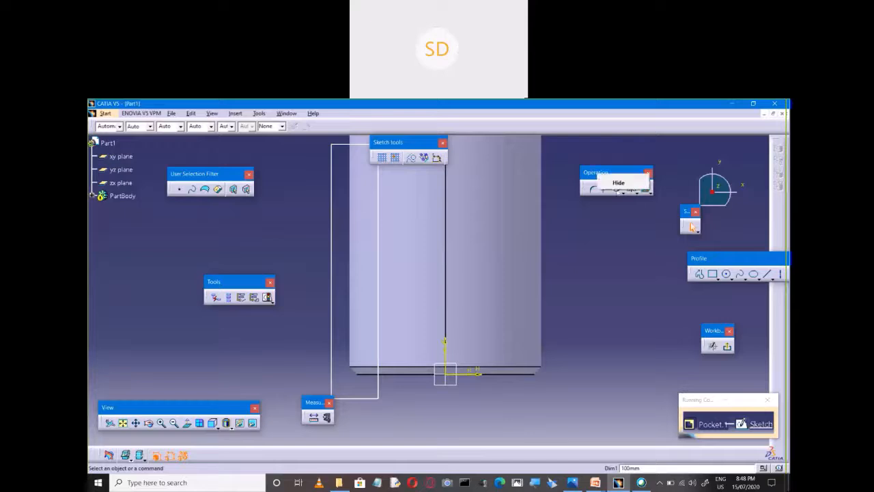
{"action": "right_click", "coordinate": [739, 274]}
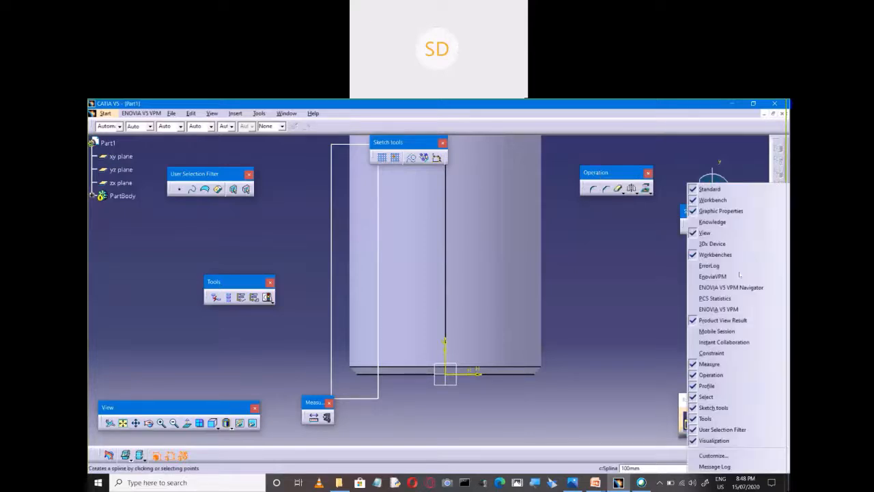
{"action": "left_click", "coordinate": [712, 352]}
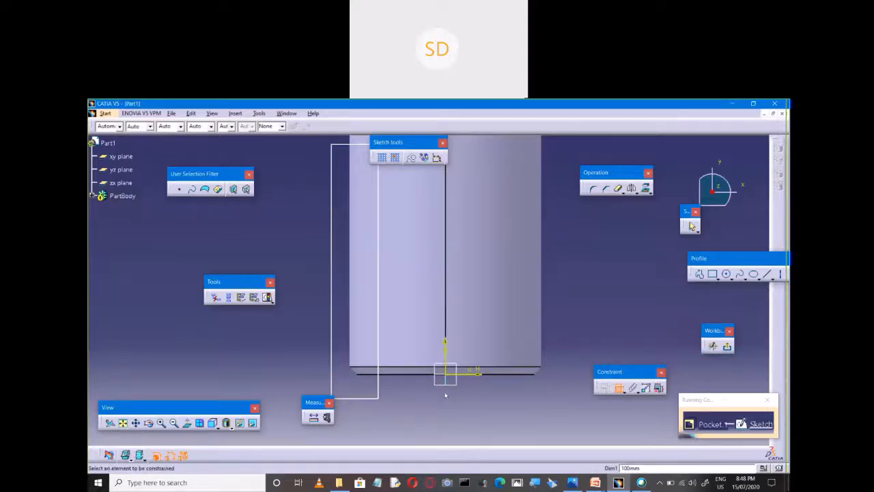
Dimension the rectangle's inner vertical edge from the sketch's vertical axis and set the distance to 44-25 mm.
{"action": "left_click", "coordinate": [447, 344]}
{"action": "left_click", "coordinate": [380, 348]}
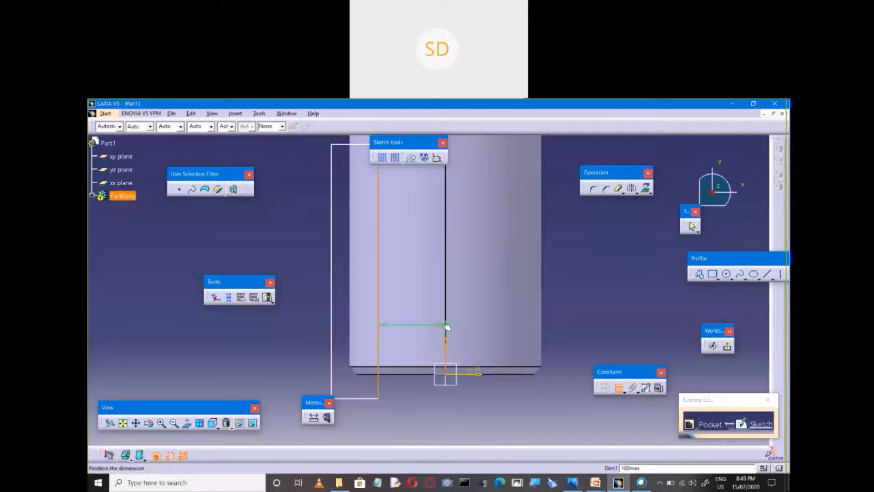
{"action": "double_click", "coordinate": [426, 413]}
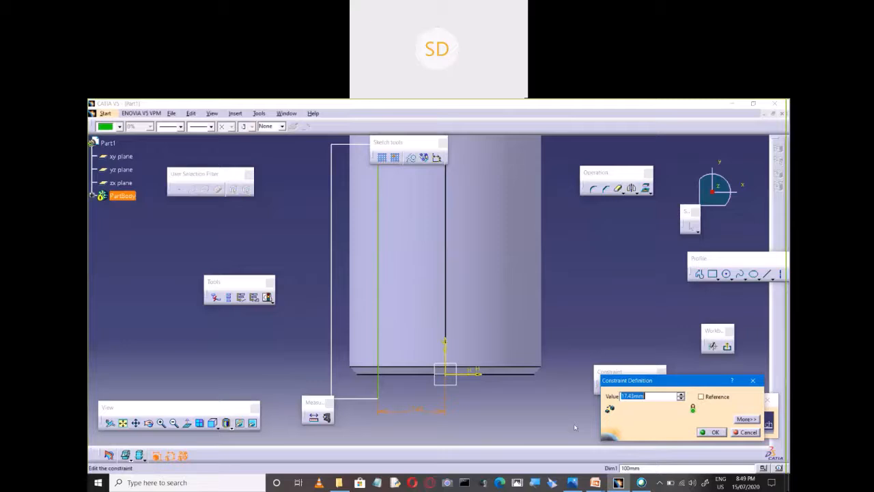
{"action": "type", "text": "44-25"}
{"action": "key", "text": "Return"}
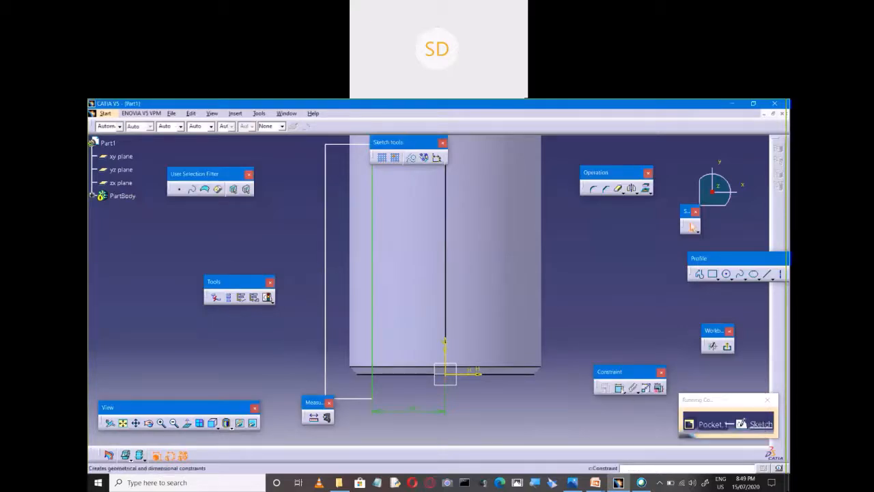
Dimension the rectangle's far short edge from the shaft's chamfered end and set the distance to 90 mm.
{"action": "left_click", "coordinate": [391, 374]}
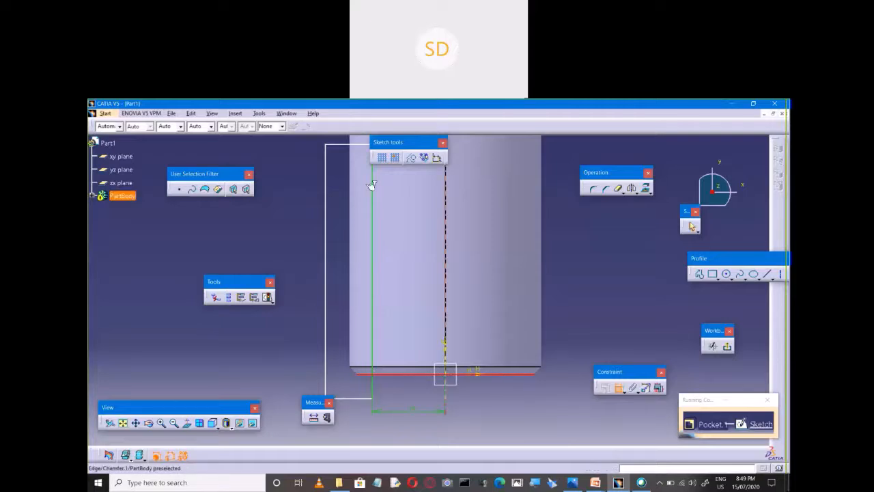
{"action": "left_click", "coordinate": [342, 146]}
{"action": "double_click", "coordinate": [291, 256]}
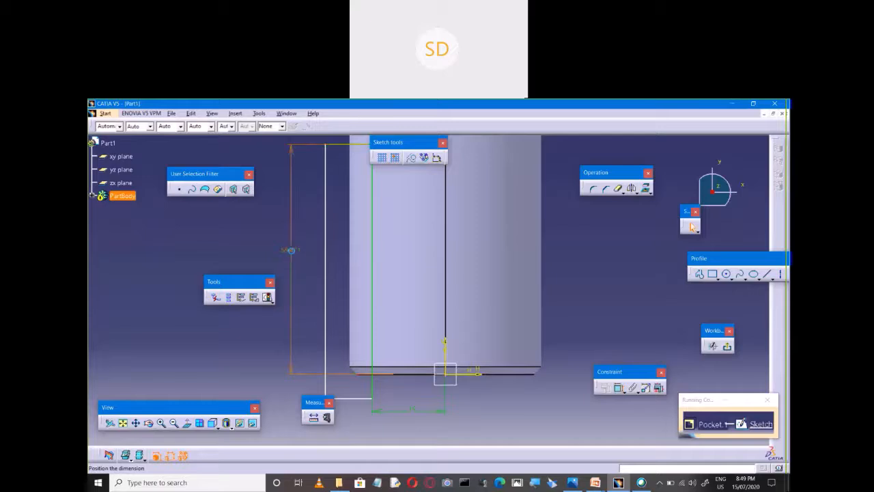
{"action": "type", "text": "90"}
{"action": "key", "text": "Return"}
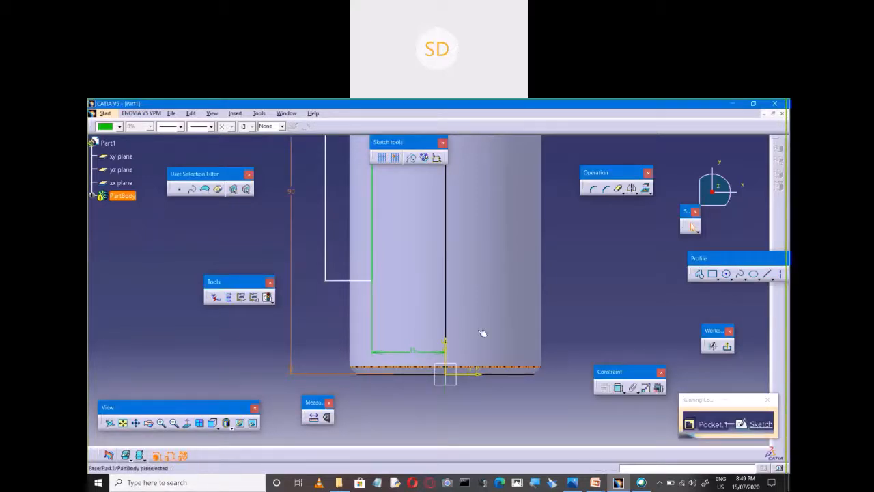
{"action": "left_click", "coordinate": [308, 336]}
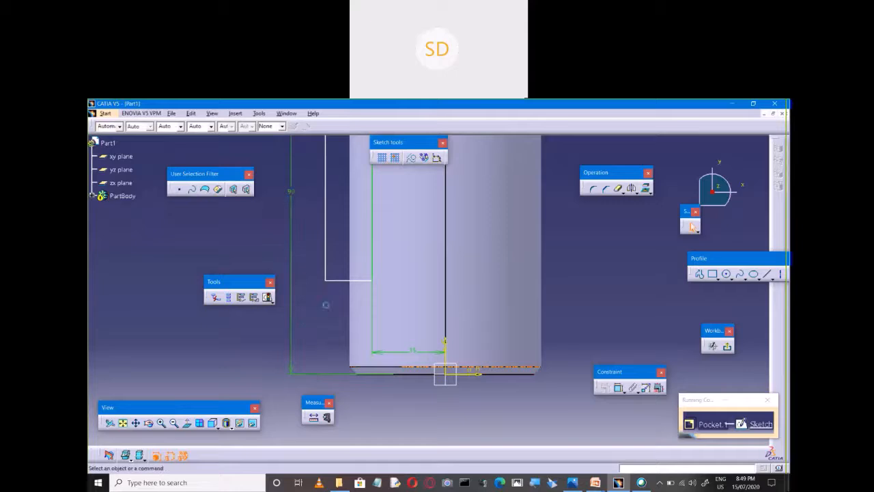
{"action": "double_click", "coordinate": [353, 280]}
{"action": "left_click", "coordinate": [745, 432]}
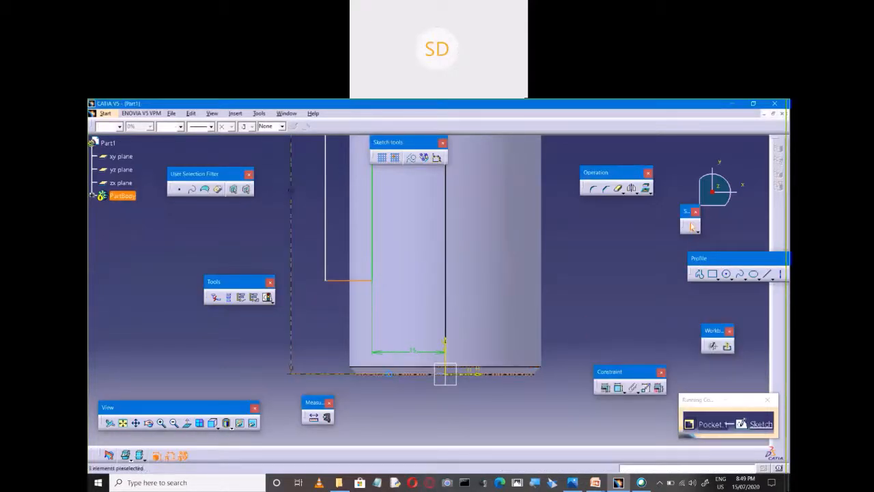
{"action": "left_click", "coordinate": [605, 387]}
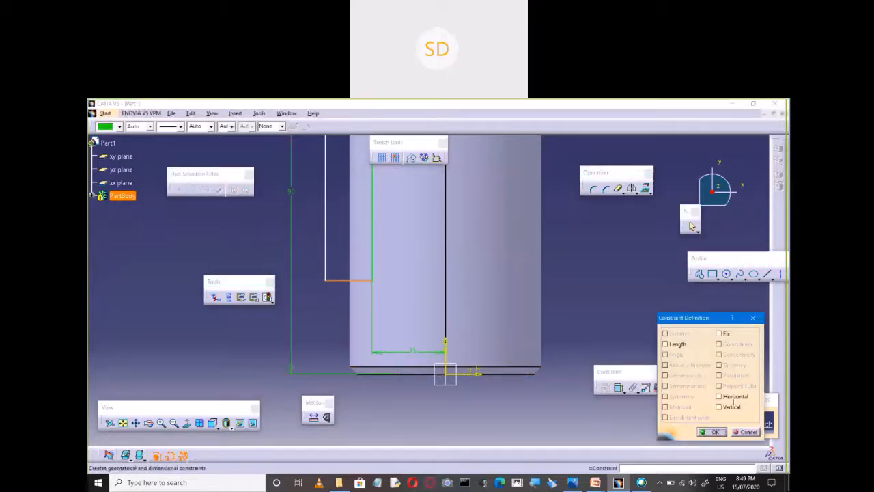
{"action": "left_click", "coordinate": [745, 432]}
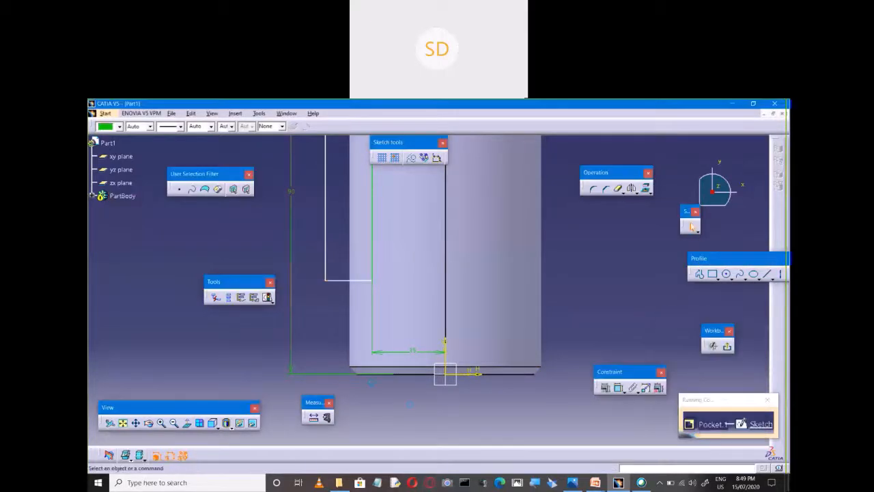
Apply a coincidence constraint between the rectangle's near short edge and the shaft's chamfered end edge.
{"action": "left_click", "coordinate": [412, 374]}
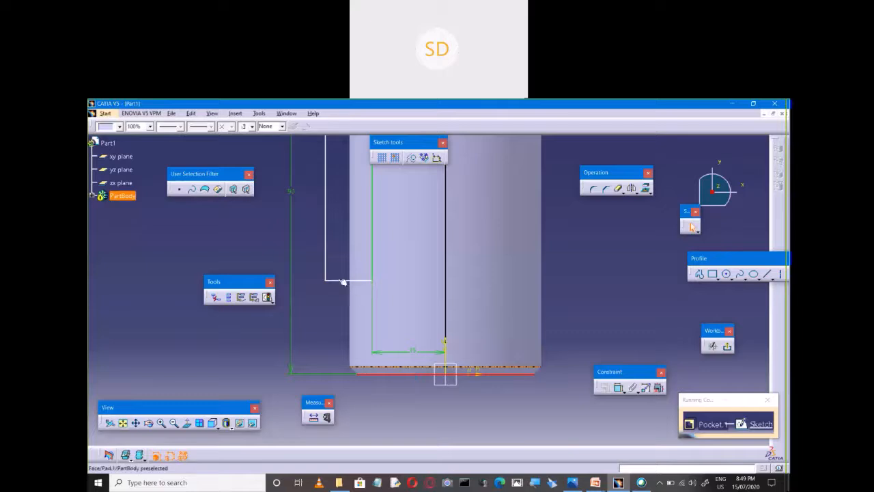
{"action": "left_click", "coordinate": [341, 281], "text": "ctrl"}
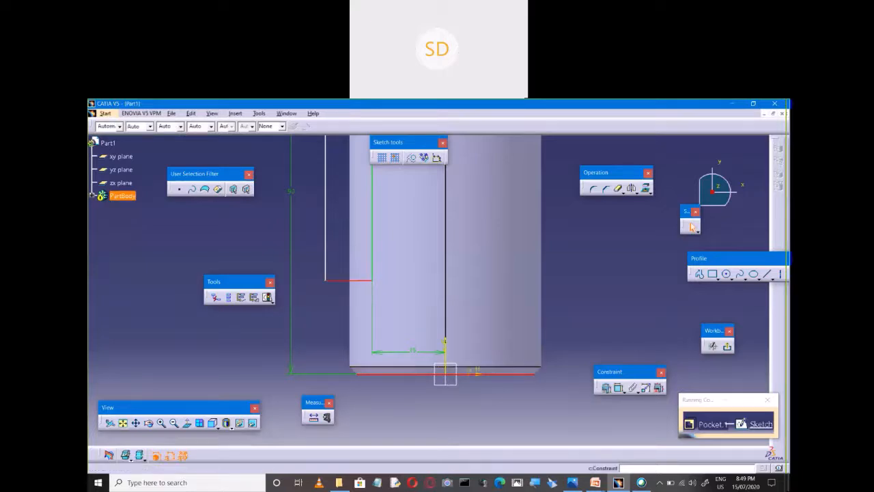
{"action": "left_click", "coordinate": [605, 387]}
{"action": "left_click", "coordinate": [718, 344]}
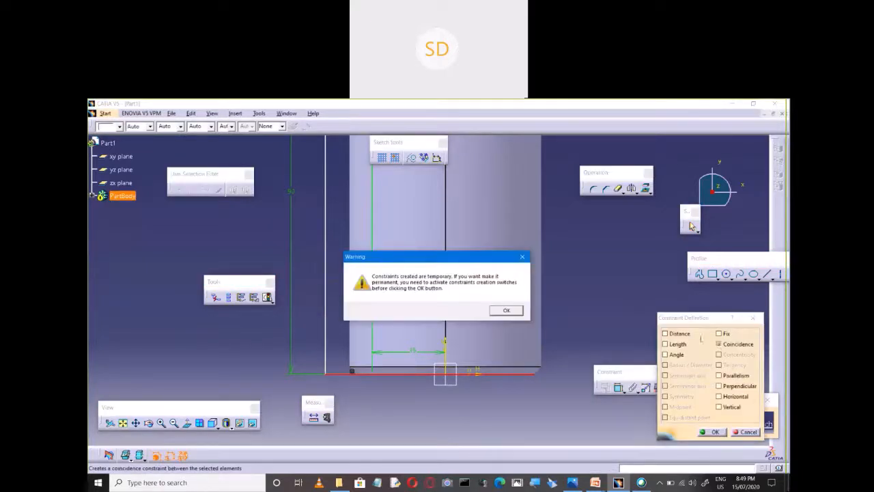
{"action": "left_click", "coordinate": [506, 310]}
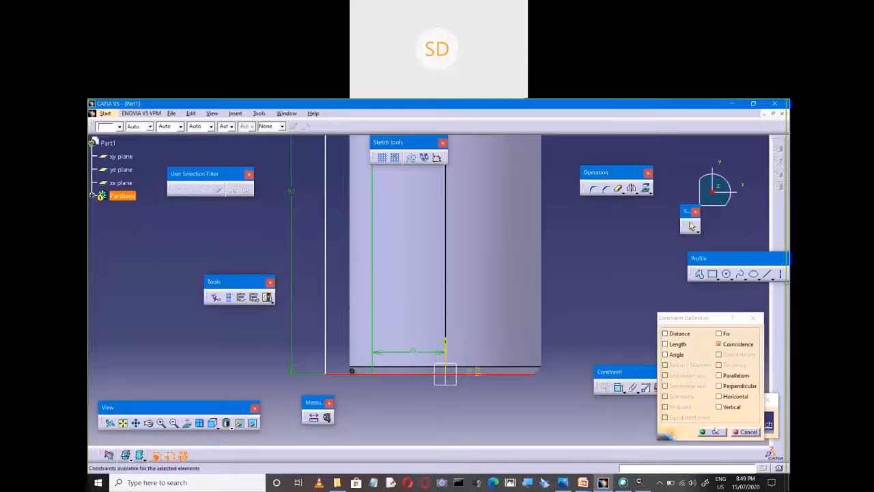
{"action": "left_click", "coordinate": [712, 432]}
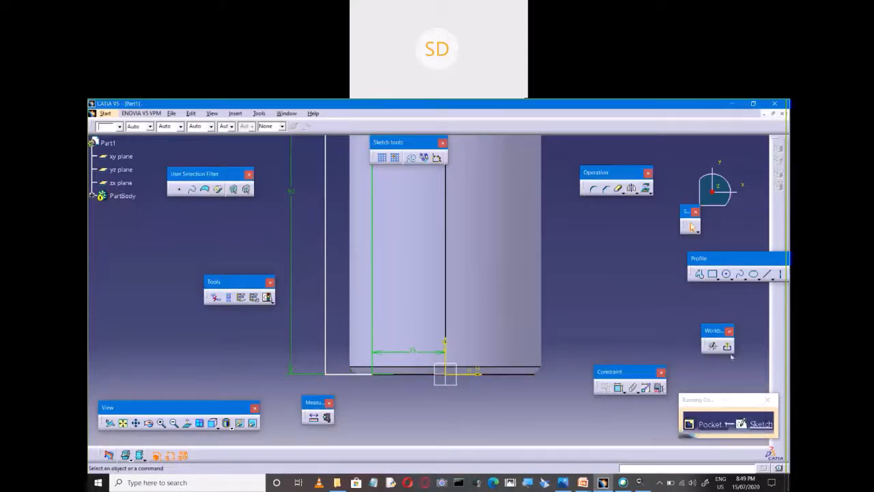
Exit the sketch, enable mirrored extent for the pocket, set its depth to 16 mm from the drawing, and preview it.
{"action": "left_click", "coordinate": [727, 346]}
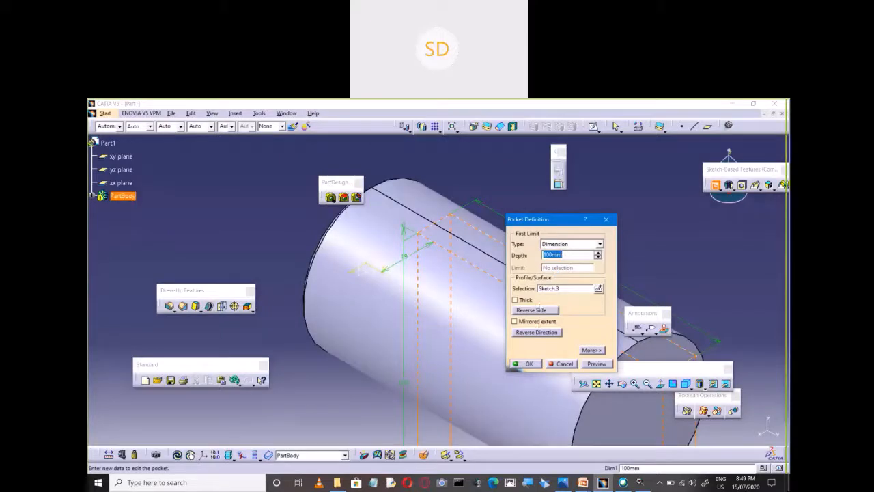
{"action": "left_click", "coordinate": [515, 322]}
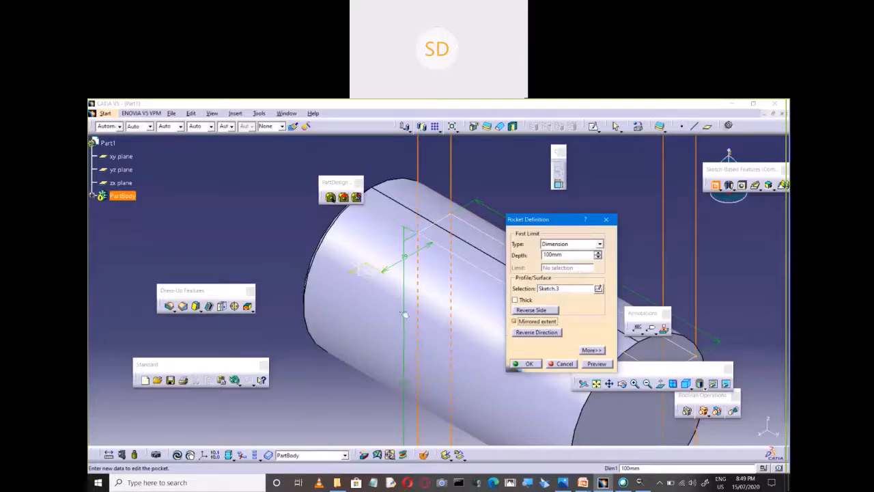
{"action": "middle_click_drag", "start_coordinate": [404, 316], "coordinate": [412, 365], "text": "ctrl"}
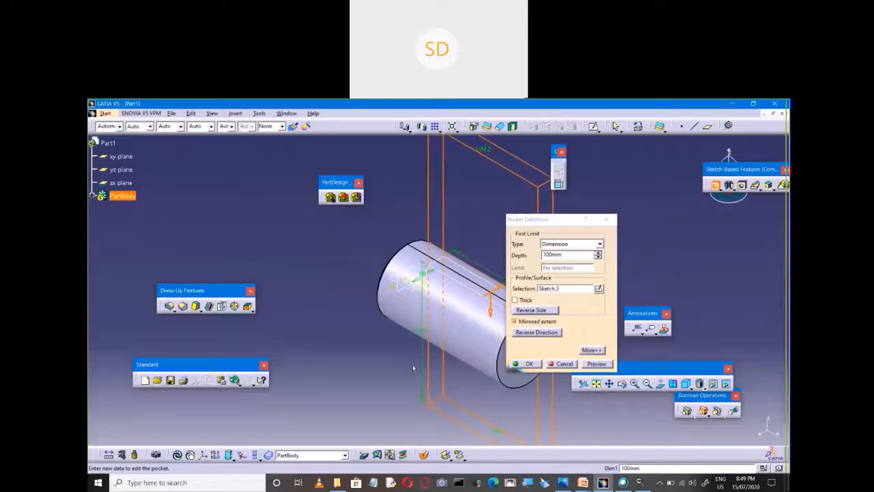
{"action": "double_click", "coordinate": [566, 254]}
{"action": "key", "text": "alt+Tab"}
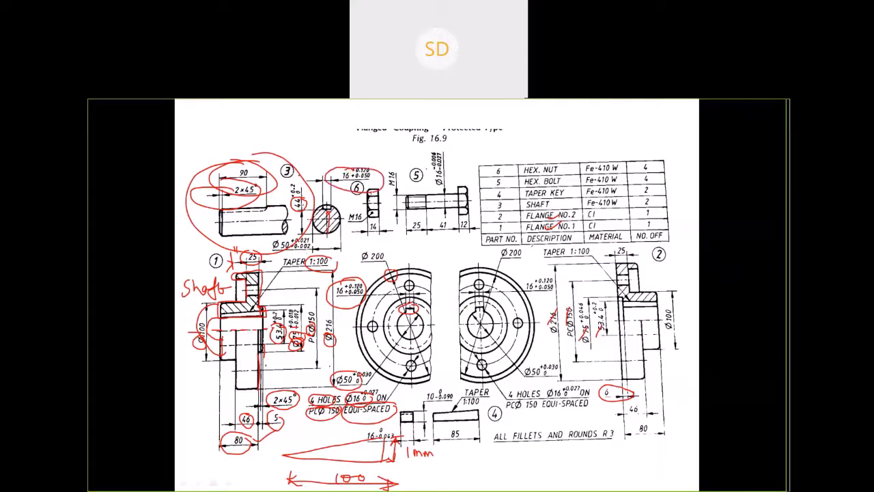
{"action": "key", "text": "alt+Tab"}
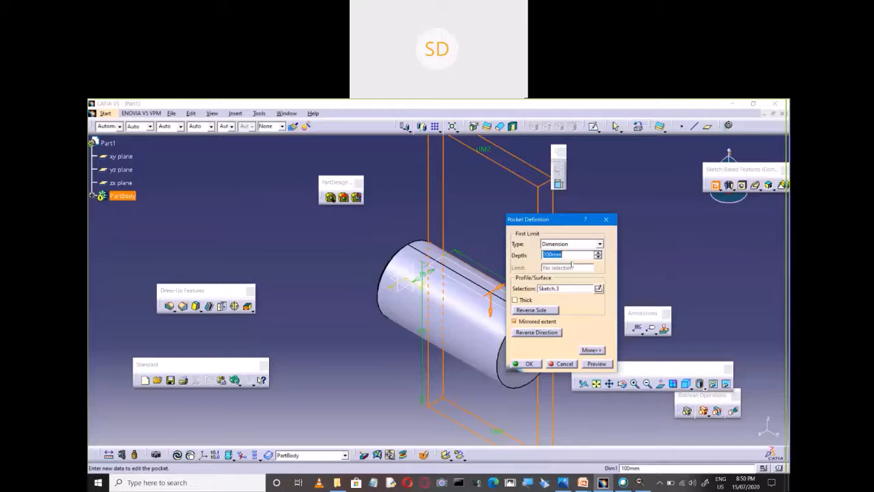
{"action": "type", "text": "16"}
{"action": "left_click", "coordinate": [595, 364]}
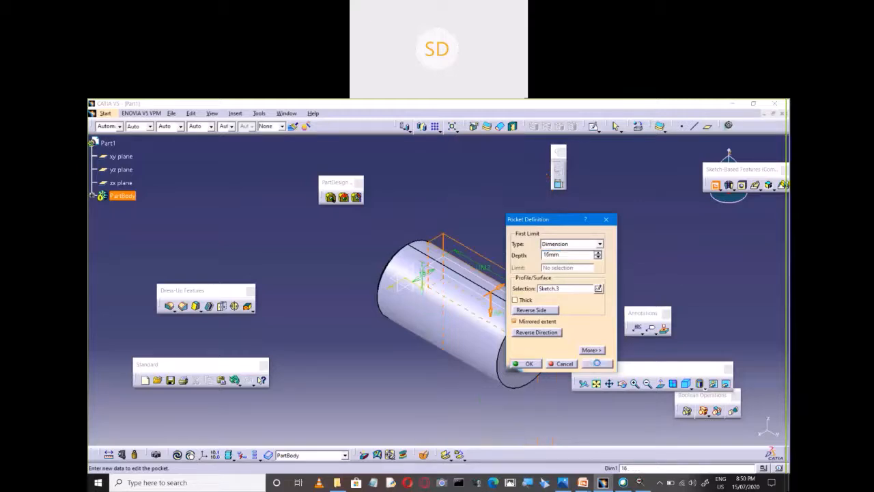
Turn off the pocket's mirrored extent and create the pocket.
{"action": "middle_click_drag", "start_coordinate": [482, 388], "coordinate": [446, 316]}
{"action": "left_click", "coordinate": [515, 321]}
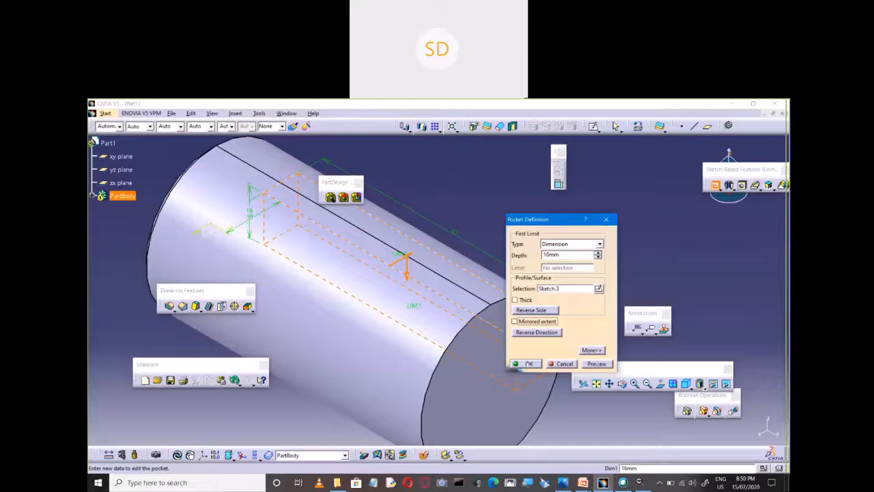
{"action": "left_click", "coordinate": [527, 363]}
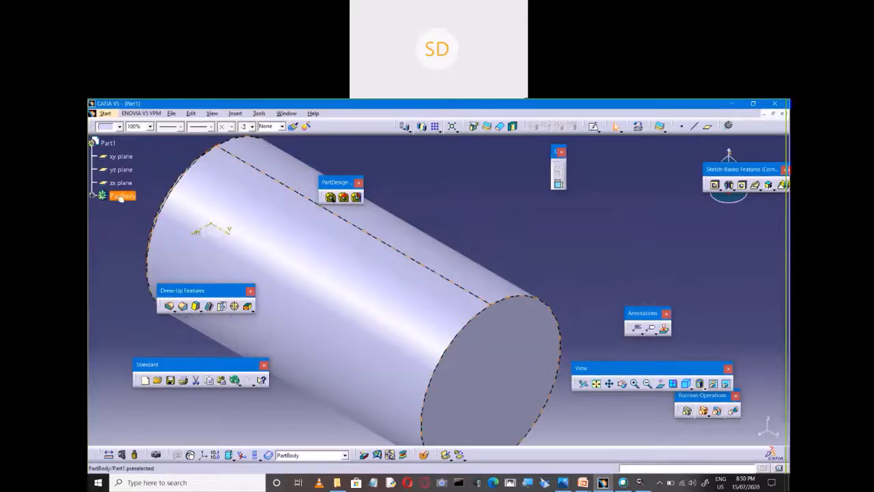
Open the keyway pocket's sketch for editing, examine its rectangle and constraints against the shaft, and exit the sketch.
{"action": "left_click", "coordinate": [92, 195]}
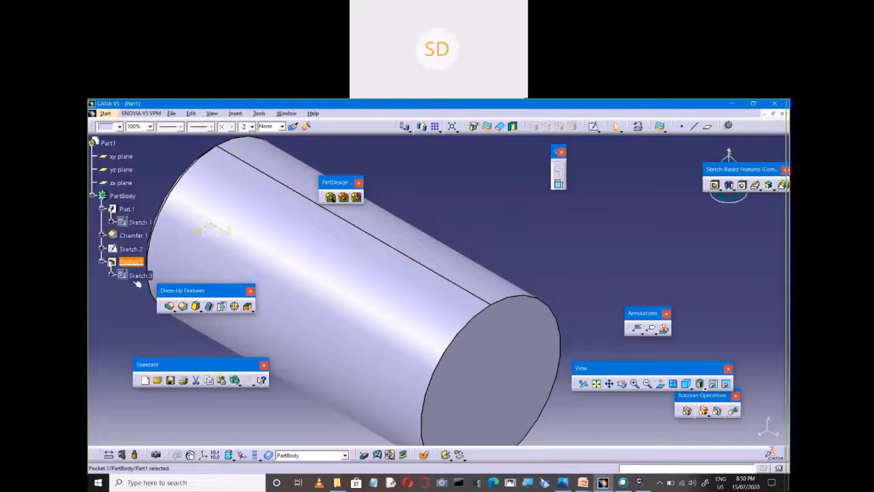
{"action": "right_click", "coordinate": [130, 261]}
{"action": "left_click", "coordinate": [115, 304]}
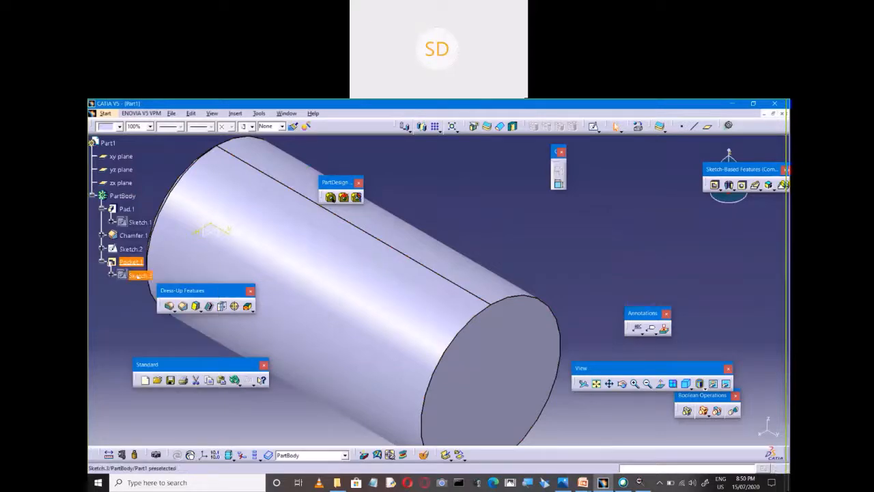
{"action": "right_click", "coordinate": [139, 276]}
{"action": "mouse_move", "coordinate": [171, 454]}
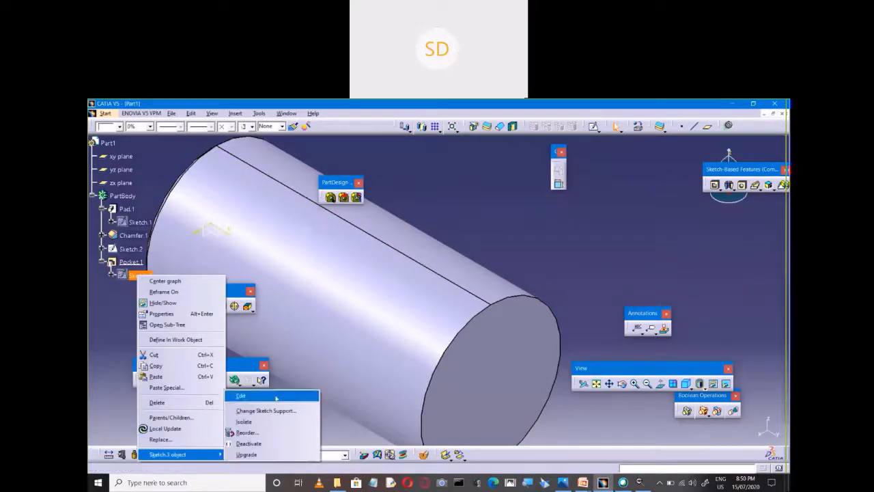
{"action": "left_click", "coordinate": [276, 396]}
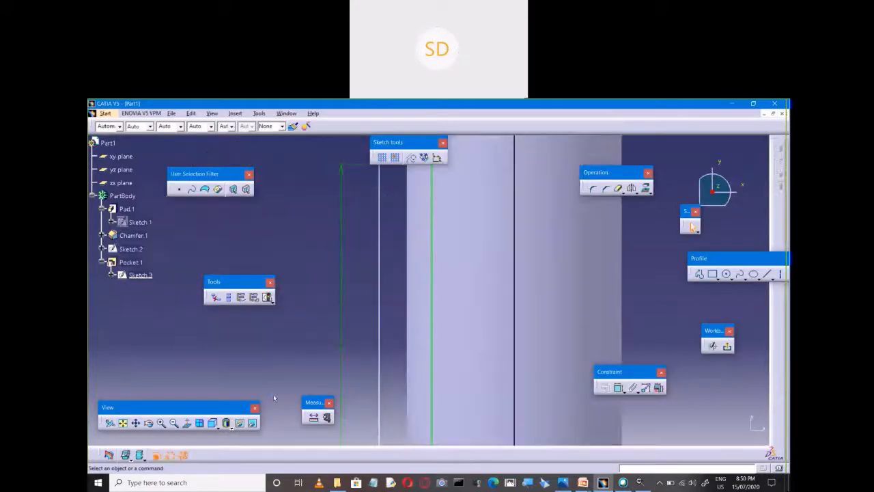
{"action": "middle_click_drag", "start_coordinate": [294, 341], "coordinate": [295, 375], "text": "ctrl"}
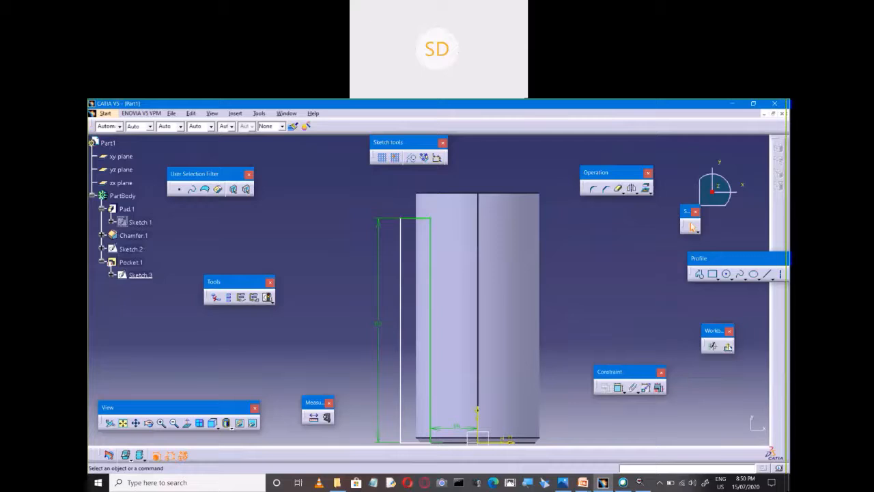
{"action": "left_click", "coordinate": [728, 346]}
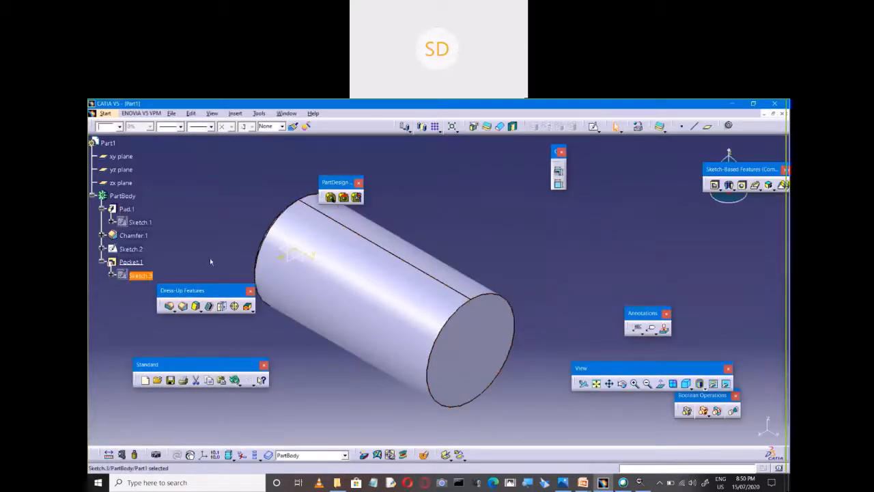
{"action": "right_click", "coordinate": [141, 280]}
{"action": "mouse_move", "coordinate": [184, 459]}
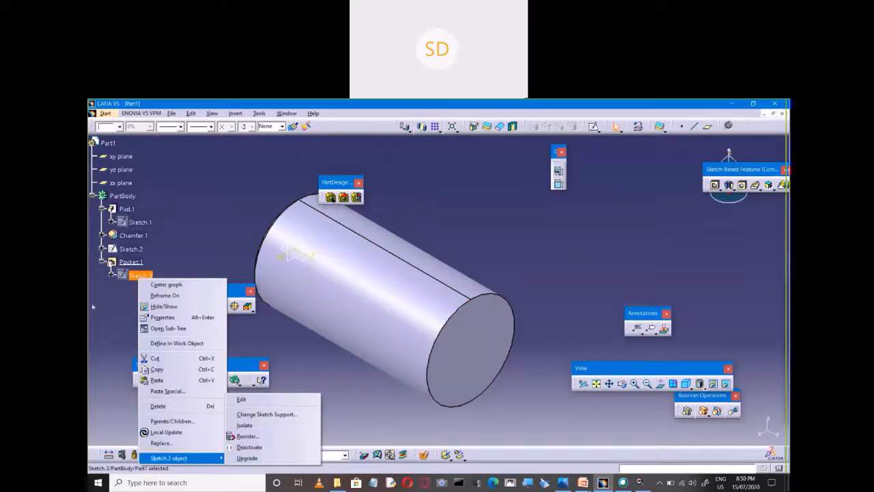
{"action": "key", "text": "Escape"}
{"action": "key", "text": "Escape"}
{"action": "left_click", "coordinate": [113, 275]}
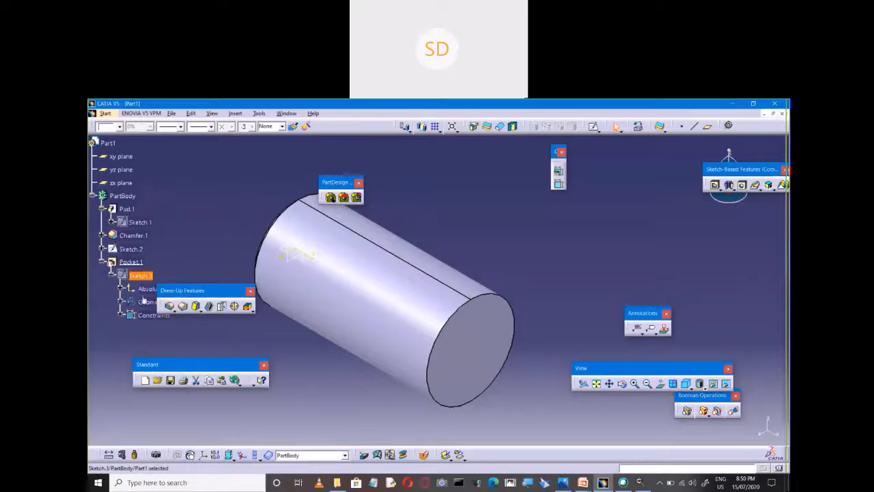
Reopen the pocket's definition, enable mirrored extent, preview the cut and apply the change.
{"action": "right_click", "coordinate": [138, 265]}
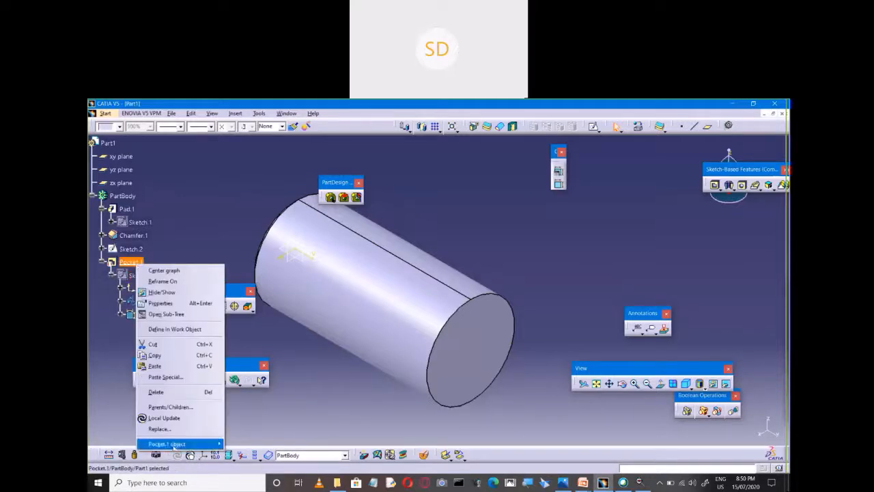
{"action": "mouse_move", "coordinate": [167, 444]}
{"action": "left_click", "coordinate": [252, 359]}
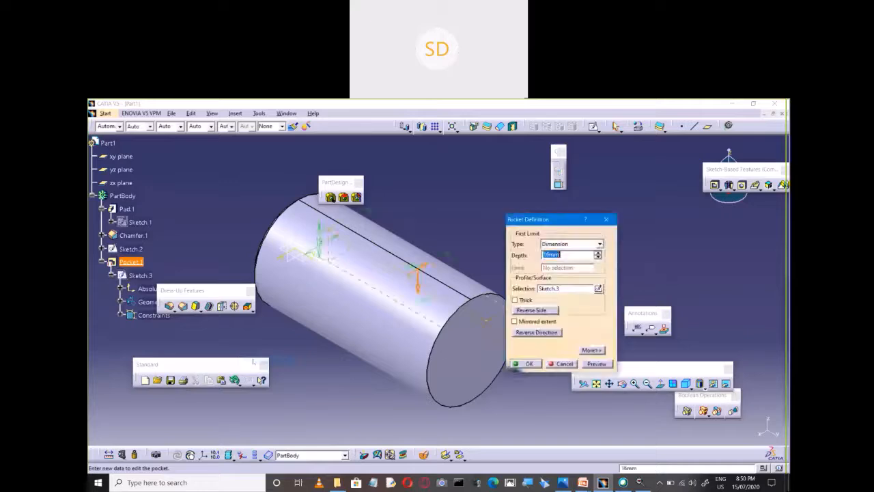
{"action": "middle_click_drag", "start_coordinate": [398, 309], "coordinate": [413, 265]}
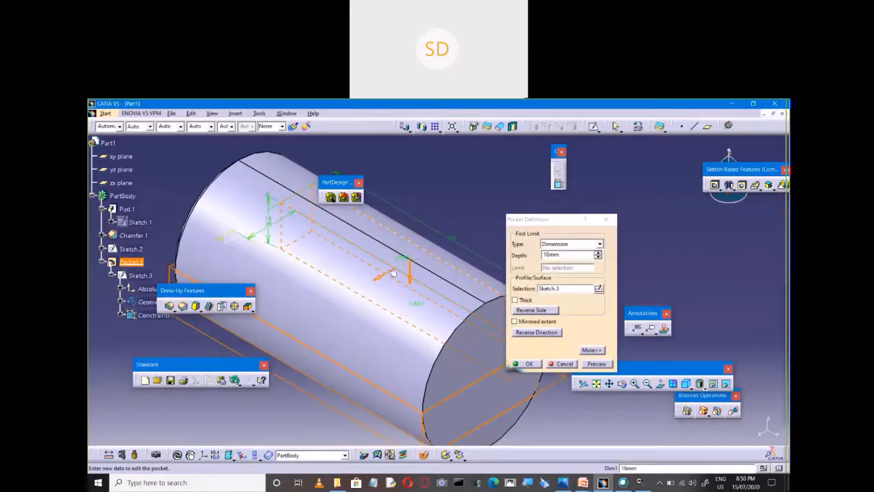
{"action": "left_click", "coordinate": [410, 273]}
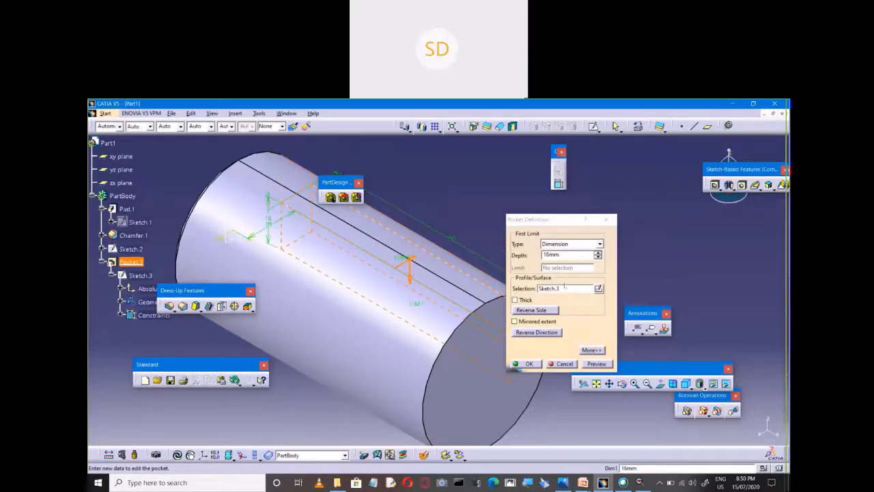
{"action": "left_click", "coordinate": [515, 321]}
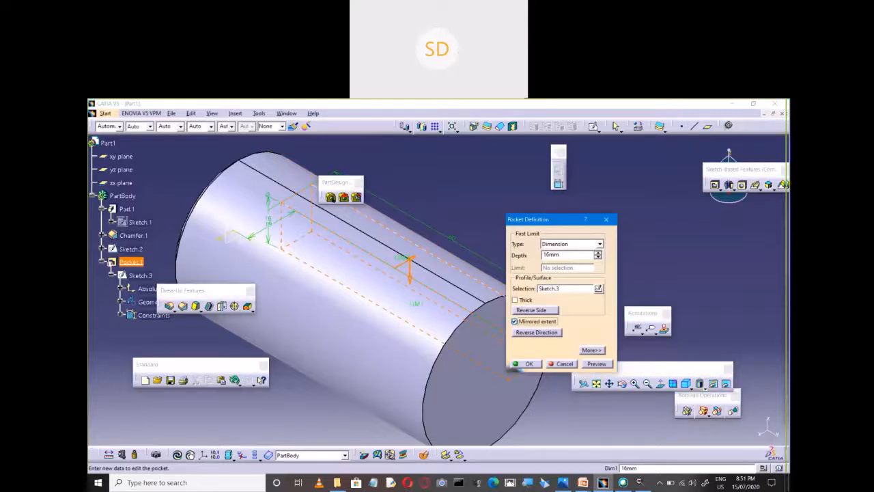
{"action": "left_click", "coordinate": [596, 363]}
{"action": "left_click", "coordinate": [529, 364]}
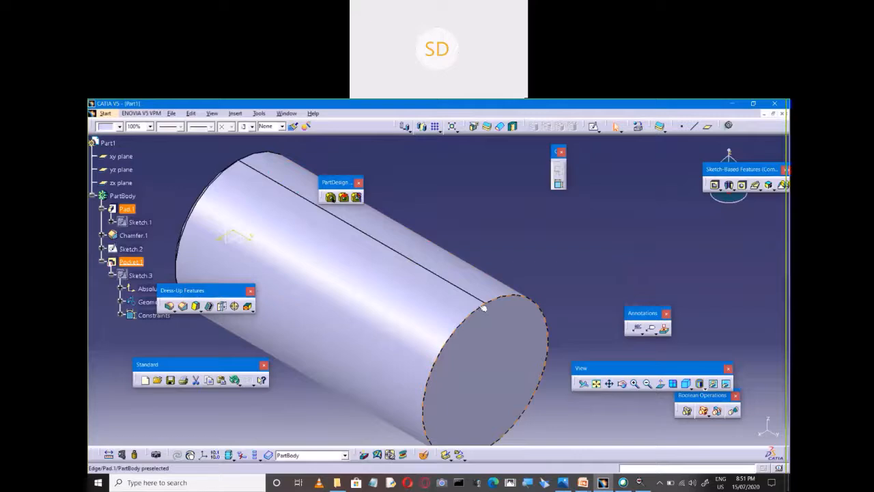
Delete the pocket together with its sketch, and delete the leftover Sketch.2.
{"action": "right_click", "coordinate": [130, 262]}
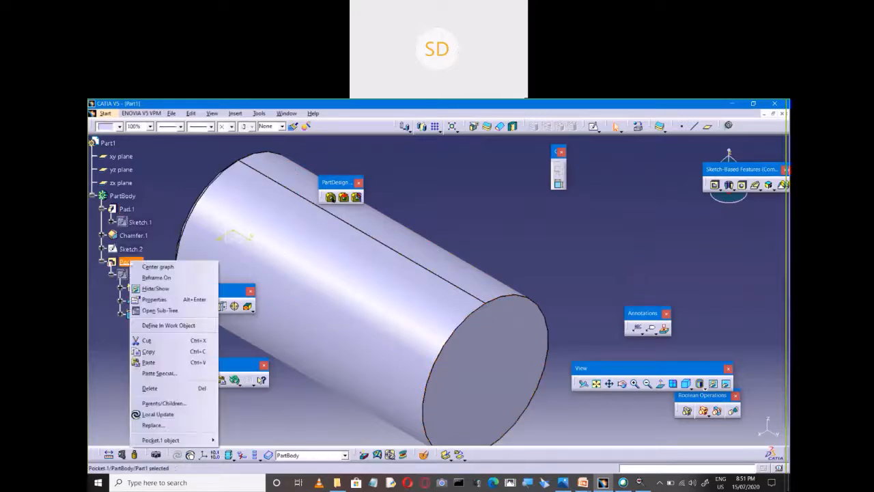
{"action": "left_click", "coordinate": [159, 389]}
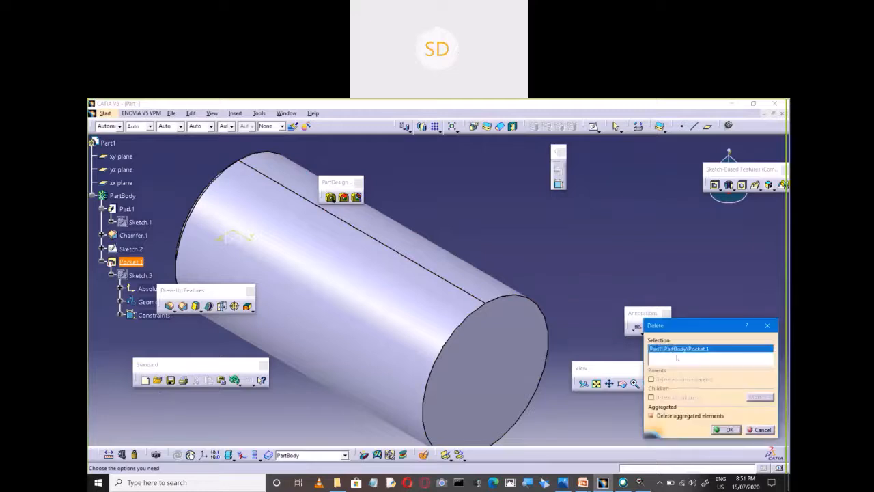
{"action": "left_click", "coordinate": [728, 429]}
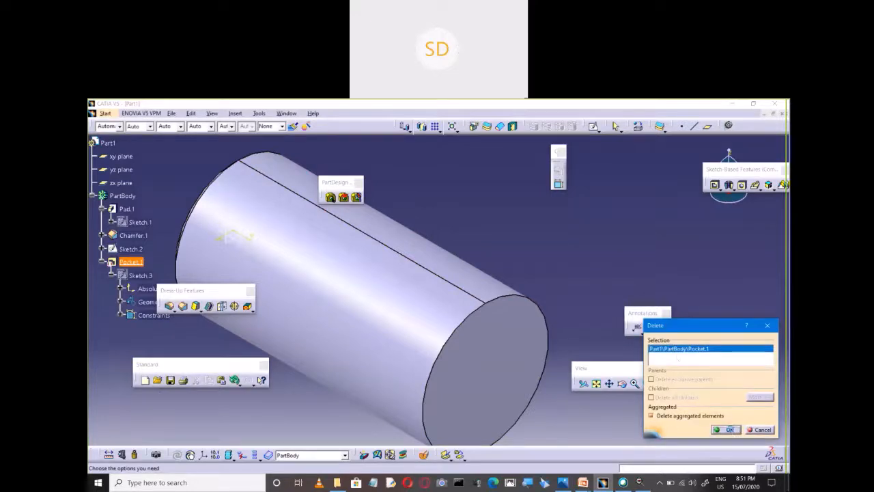
{"action": "right_click", "coordinate": [132, 252]}
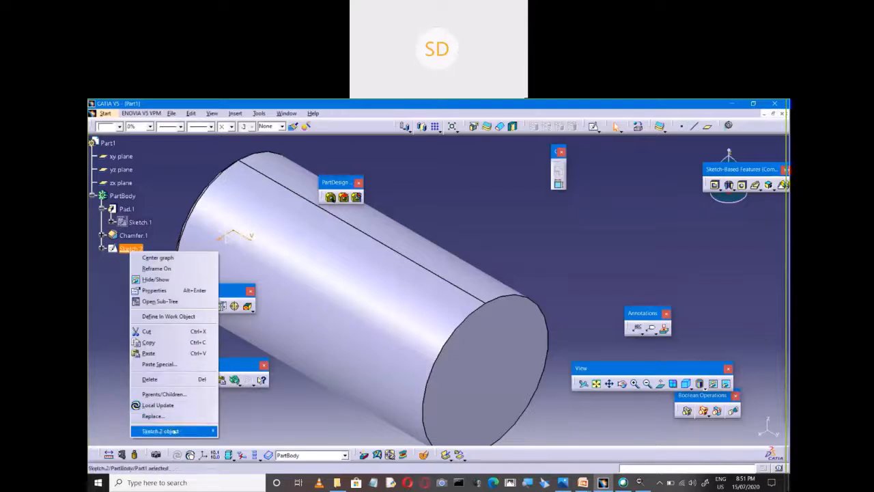
{"action": "left_click", "coordinate": [163, 379]}
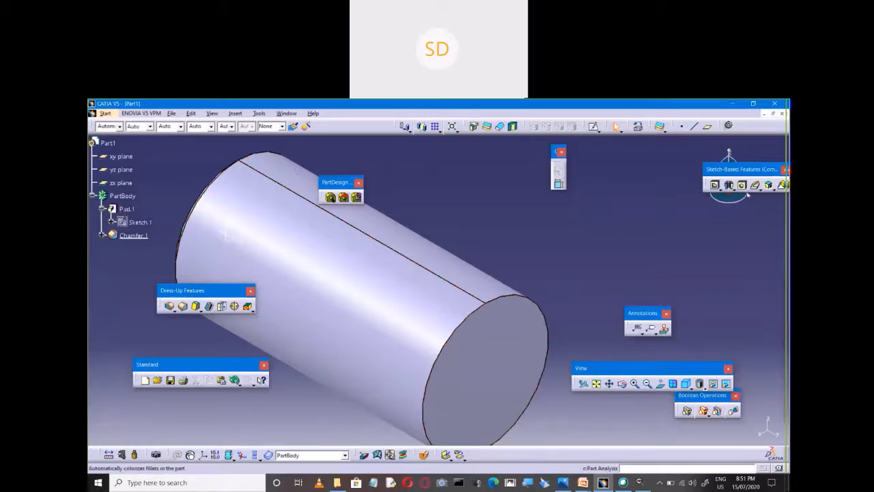
Start a new pocket sketched on the yz plane and draw a rectangle overlapping the shaft's upper edge and extending past the chamfered end.
{"action": "left_click", "coordinate": [716, 184]}
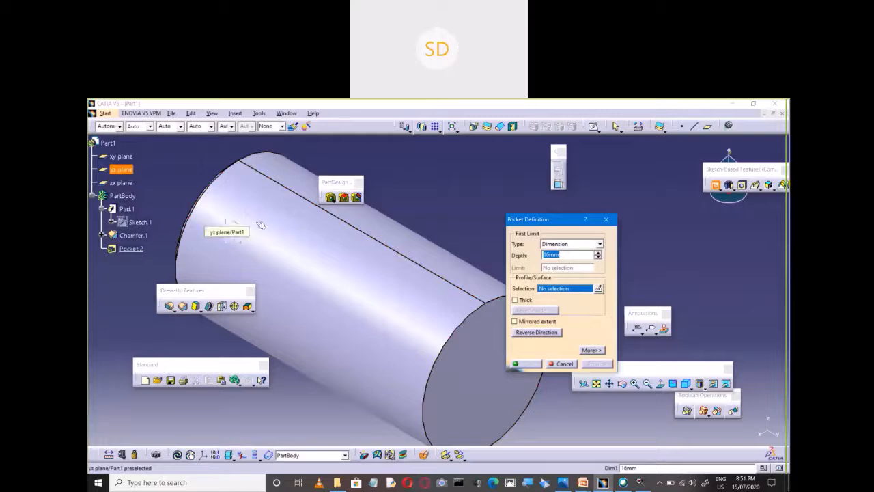
{"action": "left_click", "coordinate": [599, 288]}
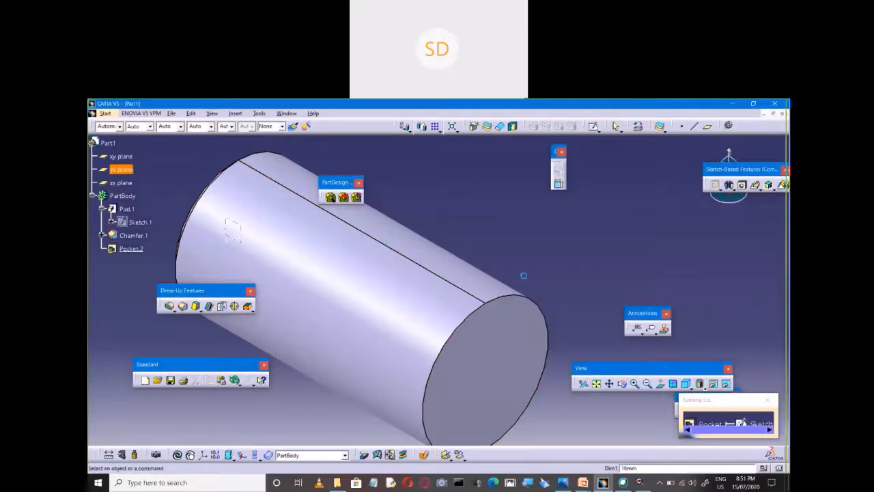
{"action": "left_click", "coordinate": [233, 221]}
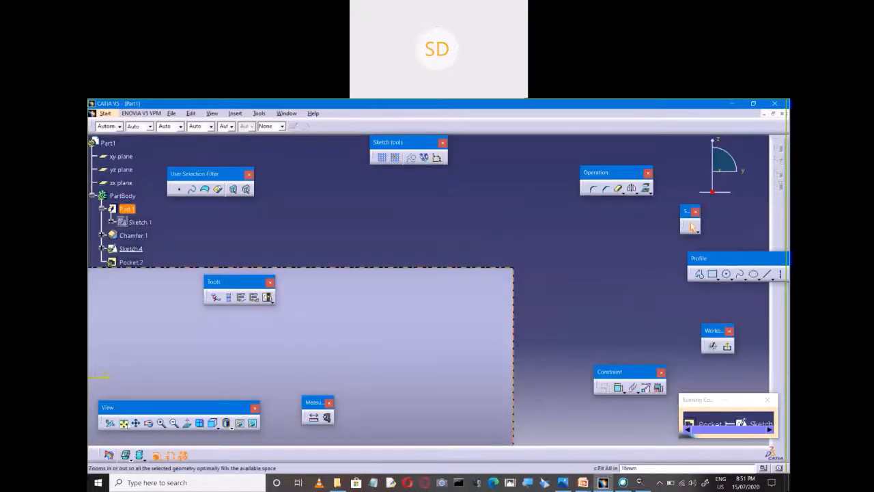
{"action": "left_click", "coordinate": [125, 423]}
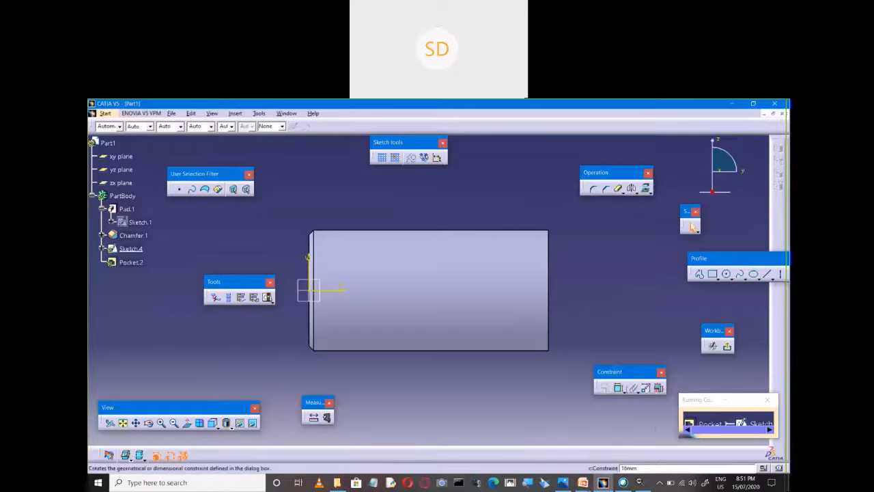
{"action": "left_click", "coordinate": [712, 274]}
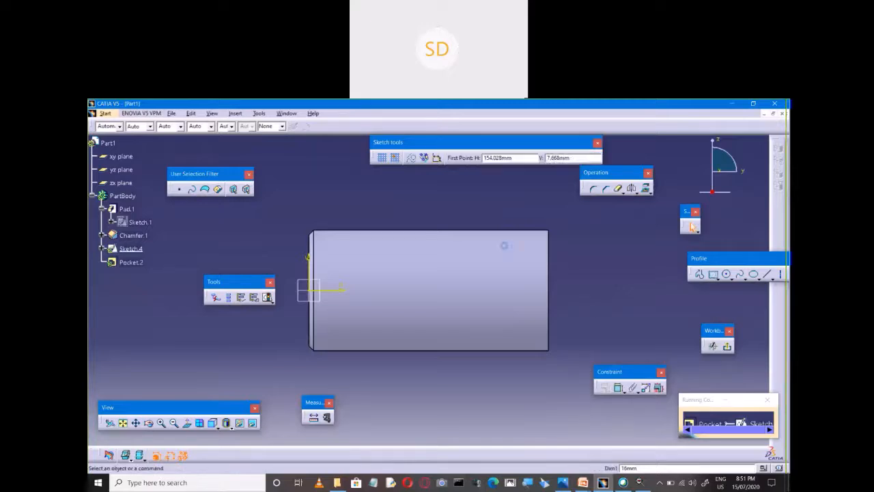
{"action": "left_click", "coordinate": [400, 206]}
{"action": "left_click", "coordinate": [270, 243]}
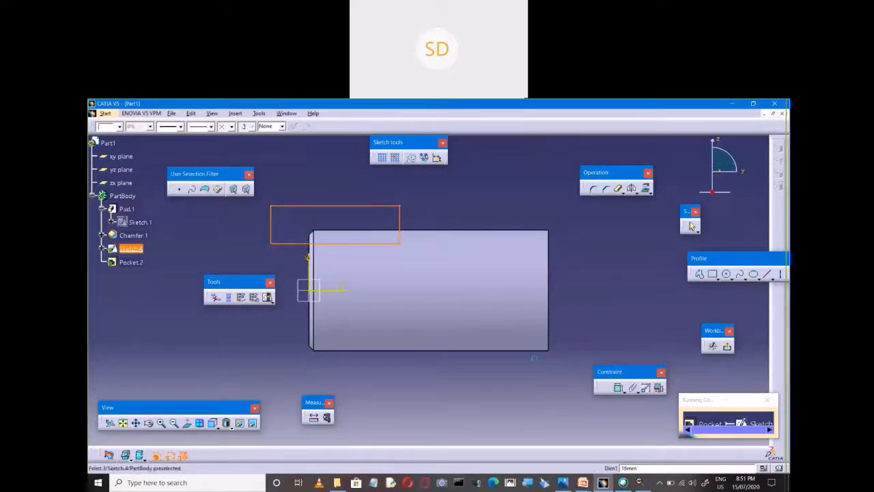
Dimension the rectangle's lower edge from the horizontal axis and set the distance to 44-25 (19 mm).
{"action": "left_click", "coordinate": [619, 388]}
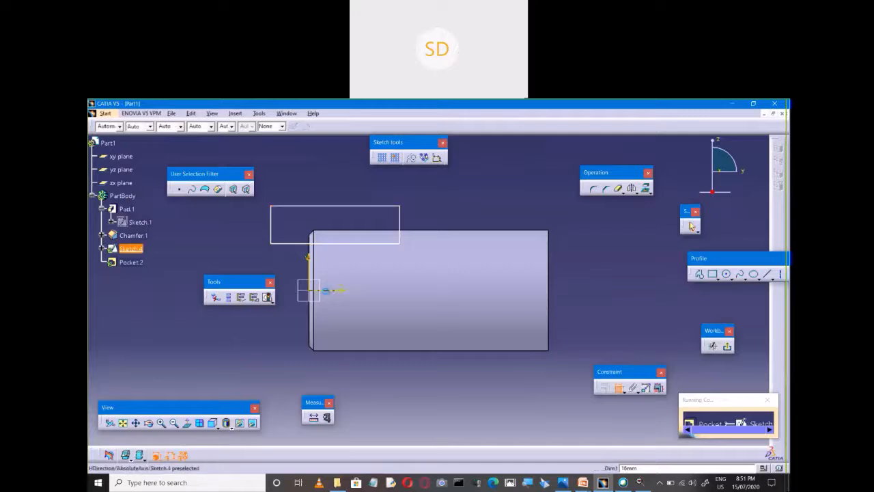
{"action": "left_click", "coordinate": [336, 291]}
{"action": "left_click", "coordinate": [362, 244]}
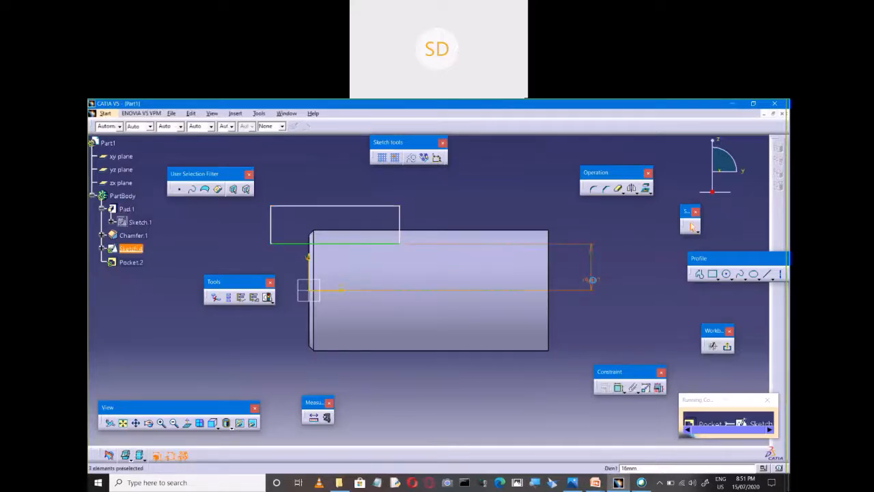
{"action": "double_click", "coordinate": [596, 282]}
{"action": "type", "text": "44-25"}
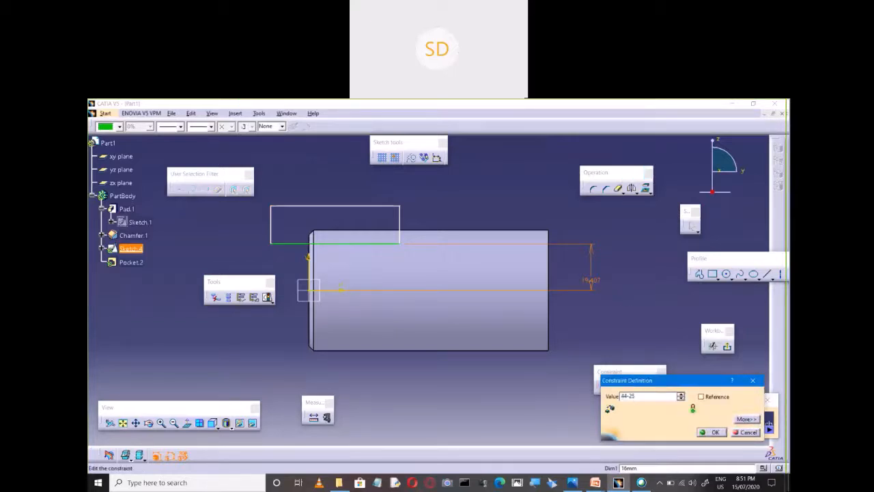
{"action": "key", "text": "Return"}
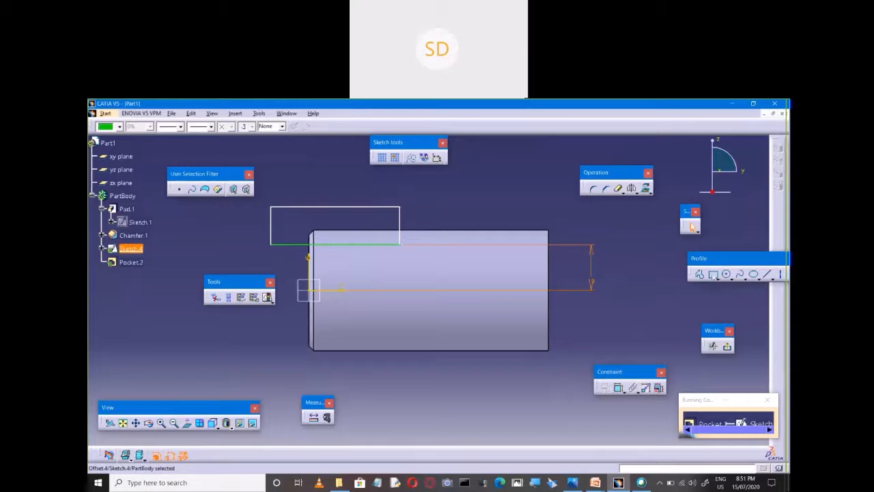
Dimension the rectangle's far short edge from the vertical axis and set the distance to 90 mm.
{"action": "left_click", "coordinate": [620, 388]}
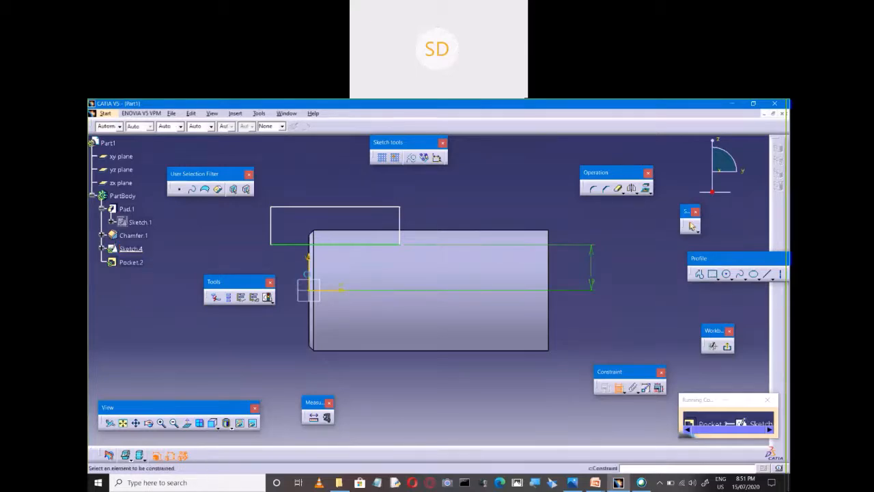
{"action": "left_click", "coordinate": [314, 269]}
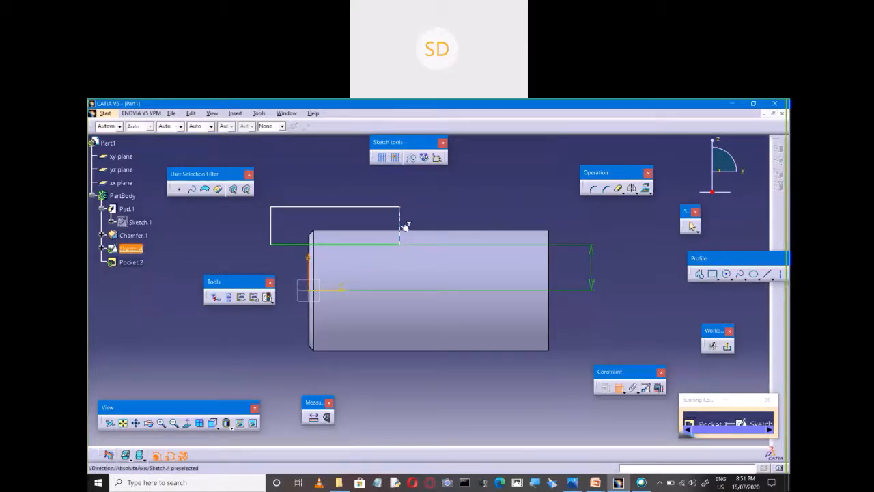
{"action": "left_click", "coordinate": [400, 227]}
{"action": "double_click", "coordinate": [386, 185]}
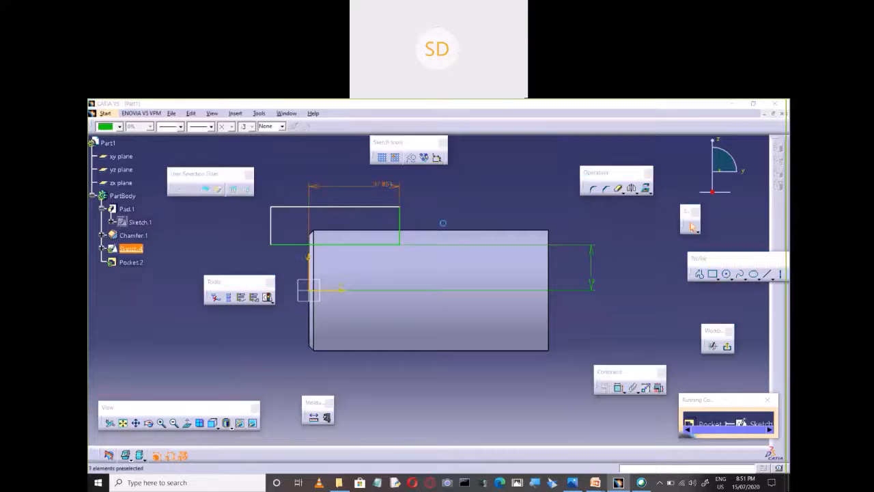
{"action": "type", "text": "50"}
{"action": "key", "text": "Return"}
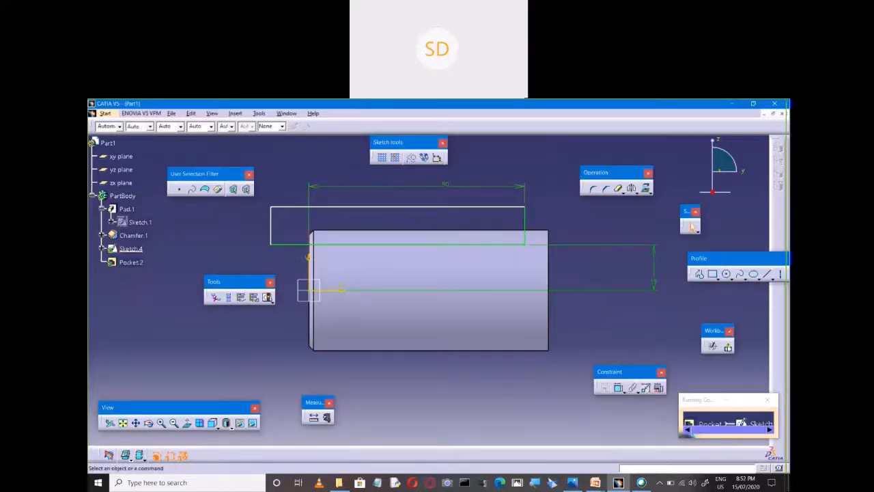
Finish the keyway sketch and cut the pocket with a depth of 8 mm and mirrored extent.
{"action": "left_click", "coordinate": [728, 346]}
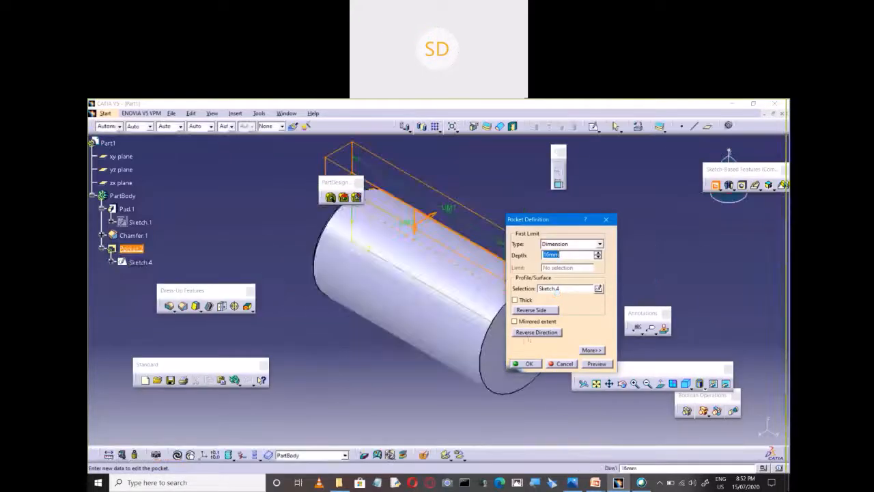
{"action": "left_click", "coordinate": [515, 322]}
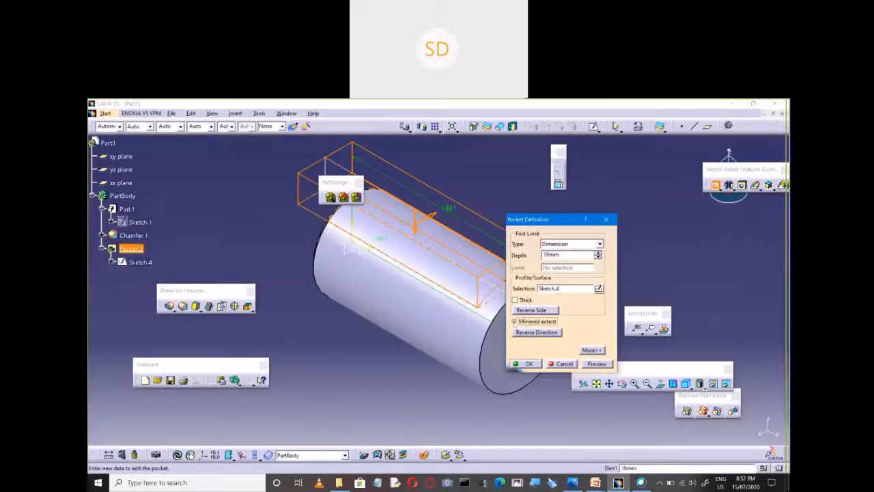
{"action": "double_click", "coordinate": [568, 254]}
{"action": "type", "text": "8"}
{"action": "left_click", "coordinate": [596, 363]}
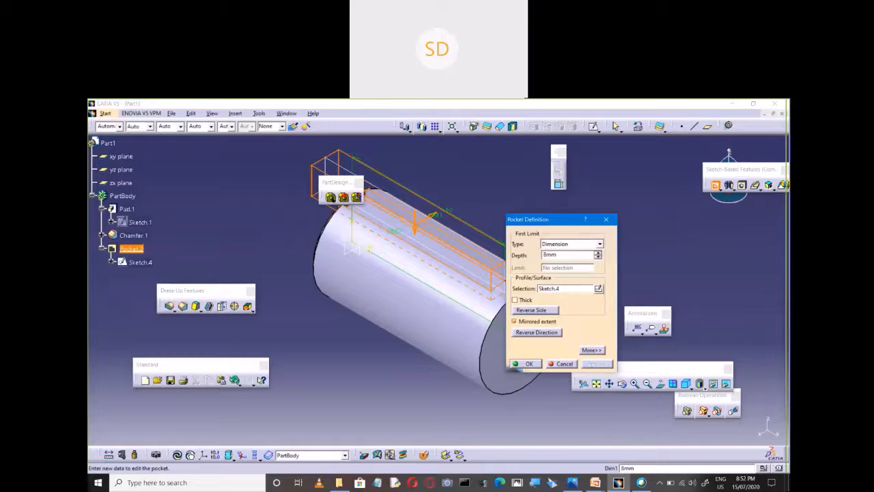
{"action": "left_click", "coordinate": [523, 363]}
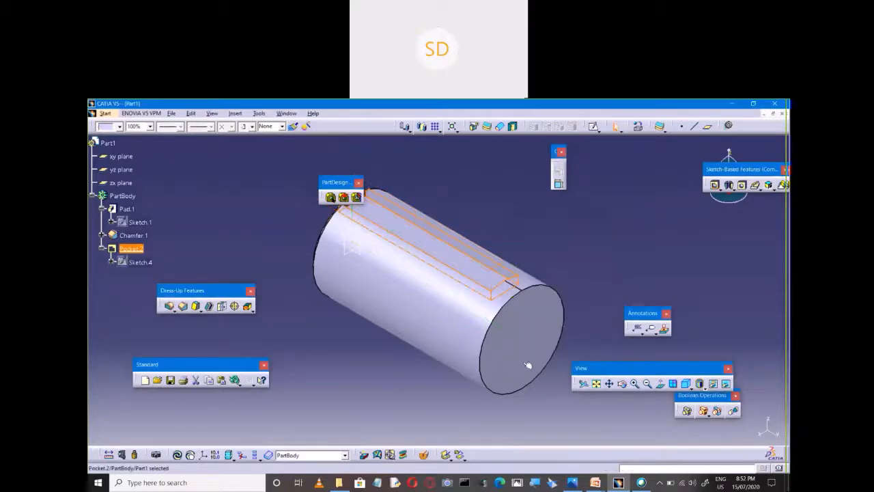
{"action": "middle_click_drag", "start_coordinate": [410, 383], "coordinate": [359, 336]}
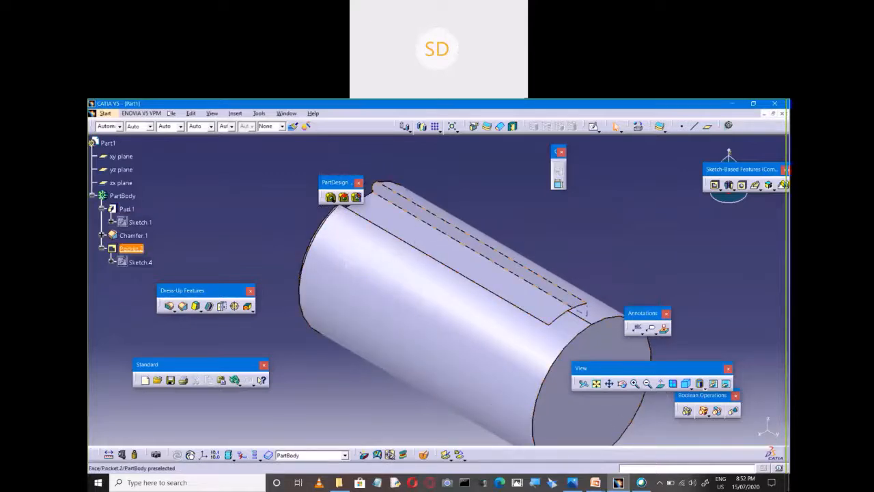
Save the part as Shaft in the Flange Coupling folder.
{"action": "left_click", "coordinate": [172, 112]}
{"action": "left_click", "coordinate": [195, 172]}
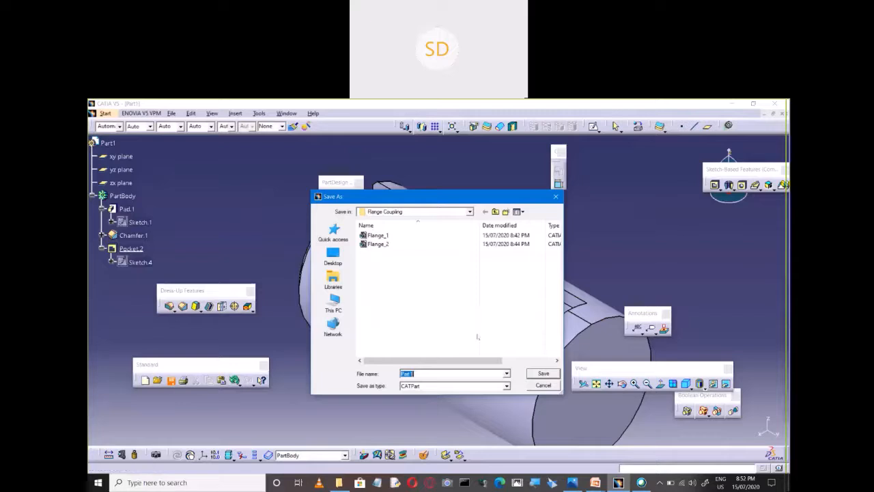
{"action": "type", "text": "Shaft"}
{"action": "key", "text": "Return"}
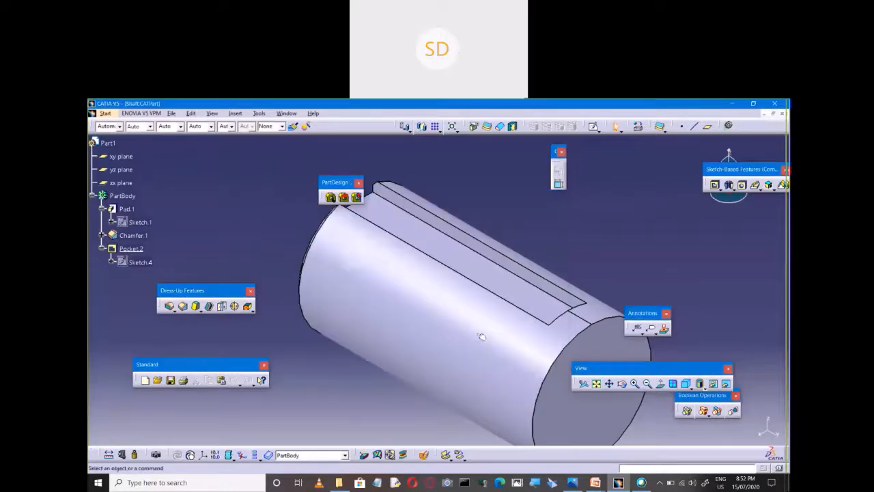
Switch to the flanged coupling drawing, circle the taper key (part 4) and its 10 mm height, and return to CATIA.
{"action": "left_click", "coordinate": [517, 482]}
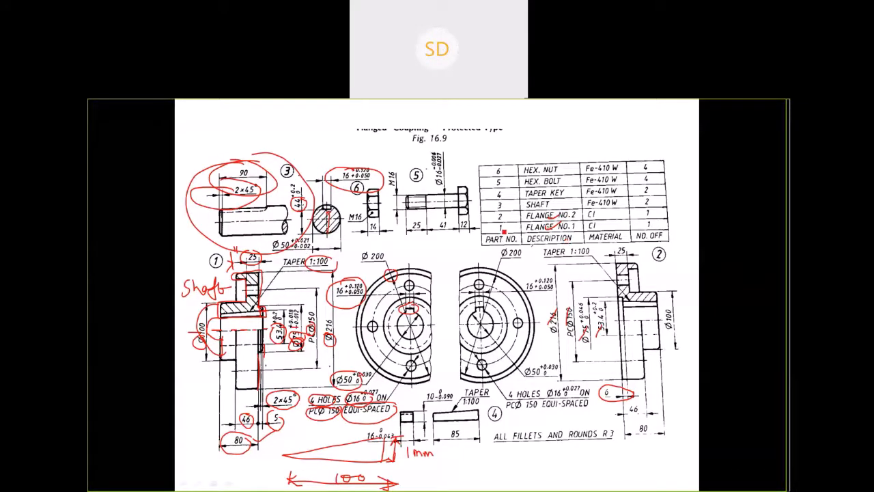
{"action": "mouse_move", "coordinate": [494, 414]}
{"action": "left_mouse_down"}
{"action": "mouse_move", "coordinate": [435, 404]}
{"action": "mouse_move", "coordinate": [491, 413]}
{"action": "left_mouse_up"}
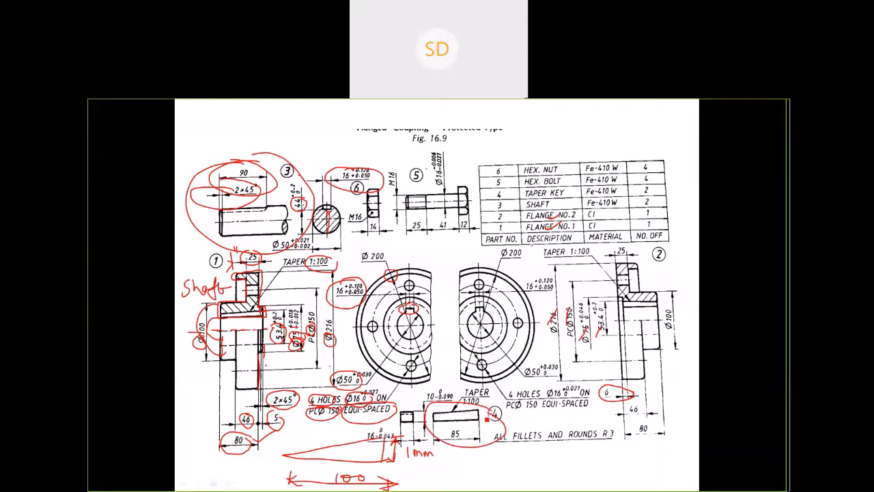
{"action": "mouse_move", "coordinate": [441, 391]}
{"action": "left_mouse_down"}
{"action": "mouse_move", "coordinate": [432, 404]}
{"action": "mouse_move", "coordinate": [439, 391]}
{"action": "left_mouse_up"}
{"action": "key", "text": "alt+Tab"}
Close the shaft document and create a new part in the Part Design workbench.
{"action": "left_click", "coordinate": [171, 113]}
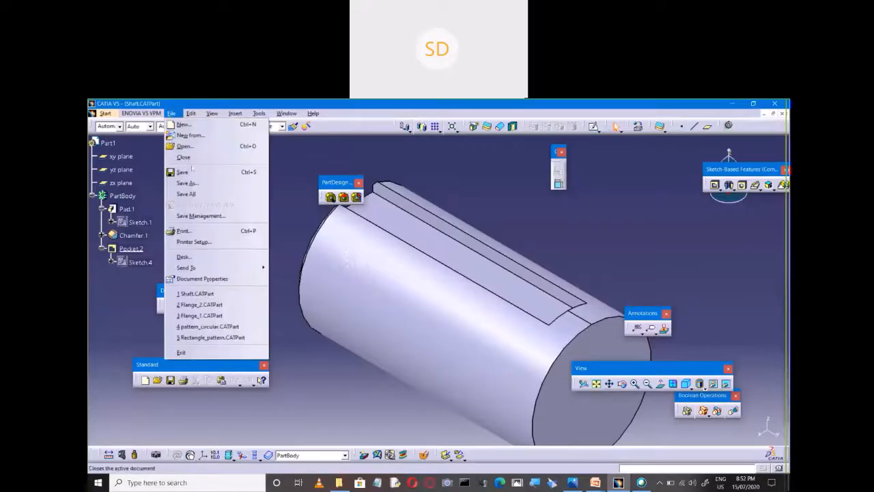
{"action": "left_click", "coordinate": [190, 158]}
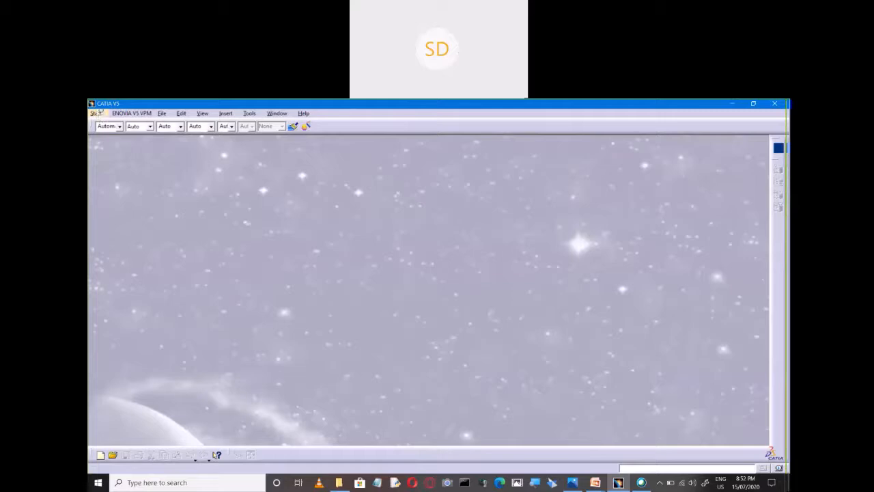
{"action": "left_click", "coordinate": [96, 114]}
{"action": "mouse_move", "coordinate": [191, 137]}
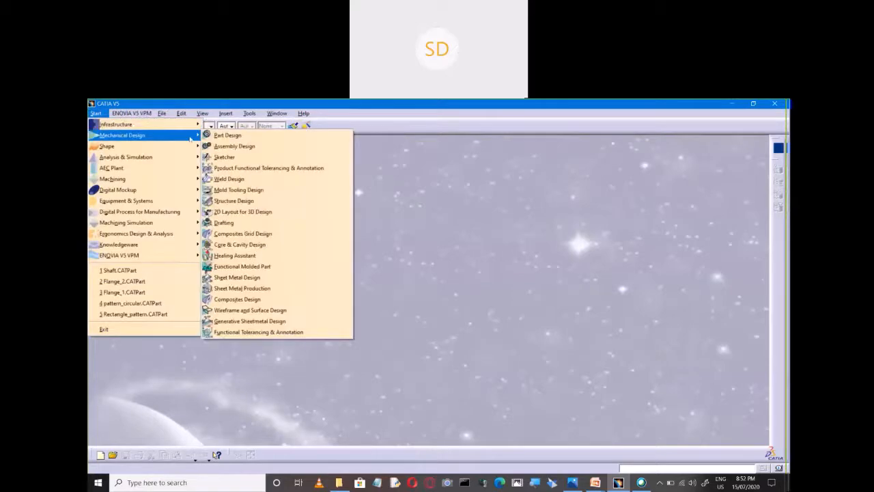
{"action": "left_click", "coordinate": [242, 136]}
{"action": "left_click", "coordinate": [712, 431]}
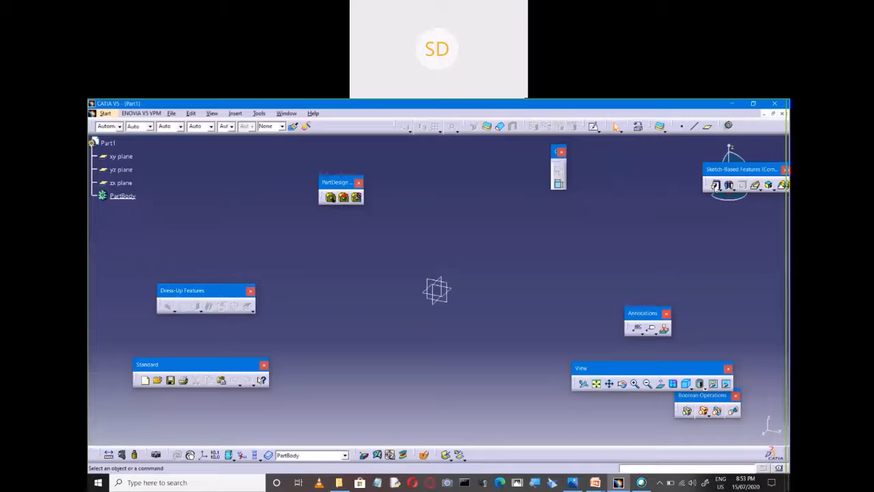
Start a pad sketched on the yz plane, draw a rectangle about 129 by 23 mm near the origin, and check the key's dimensions in the drawing.
{"action": "left_click", "coordinate": [715, 184]}
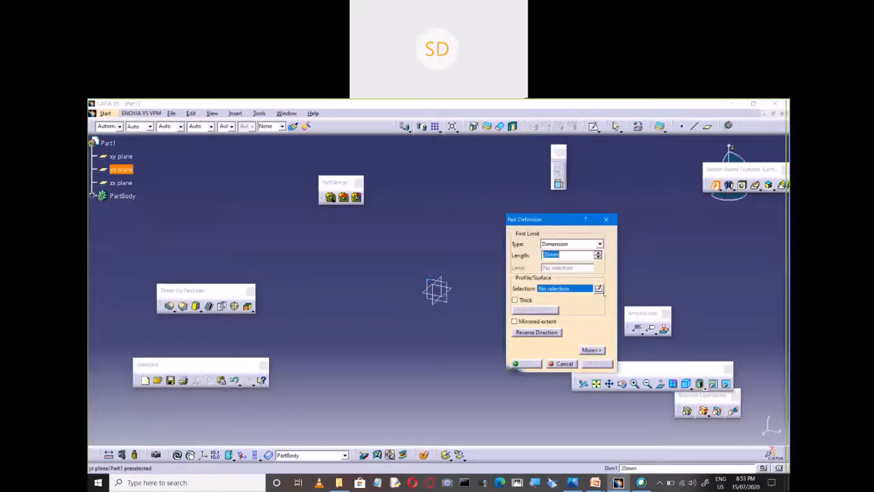
{"action": "left_click", "coordinate": [598, 288]}
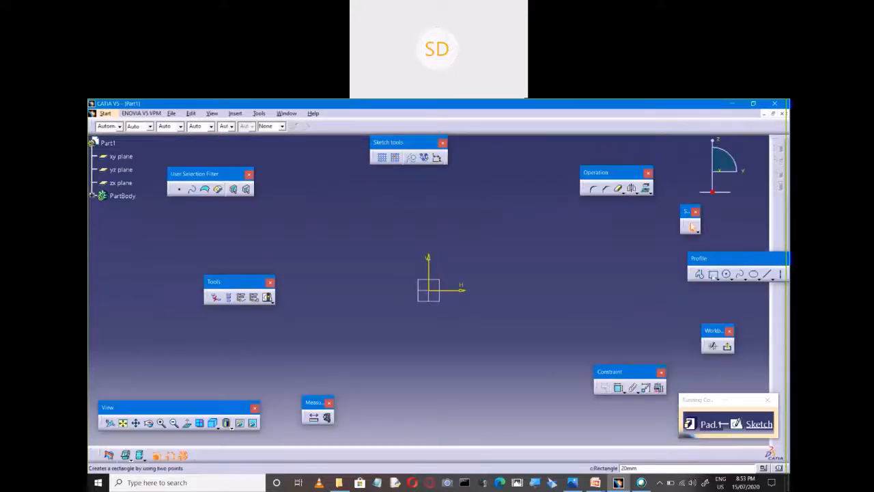
{"action": "left_click", "coordinate": [713, 274]}
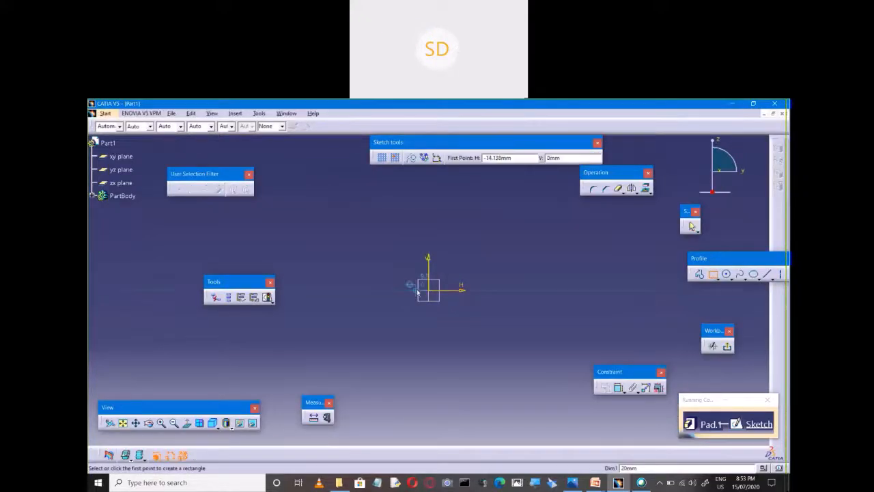
{"action": "left_click", "coordinate": [396, 293]}
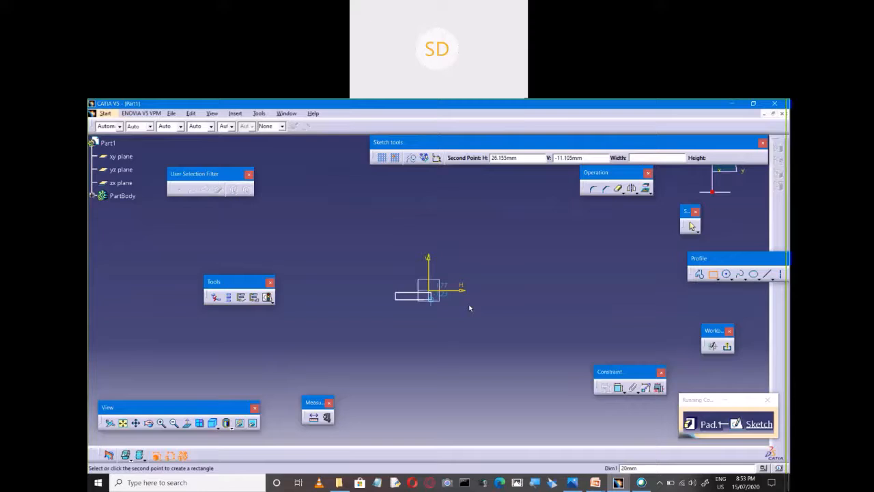
{"action": "left_click", "coordinate": [560, 262]}
{"action": "key", "text": "alt+Tab"}
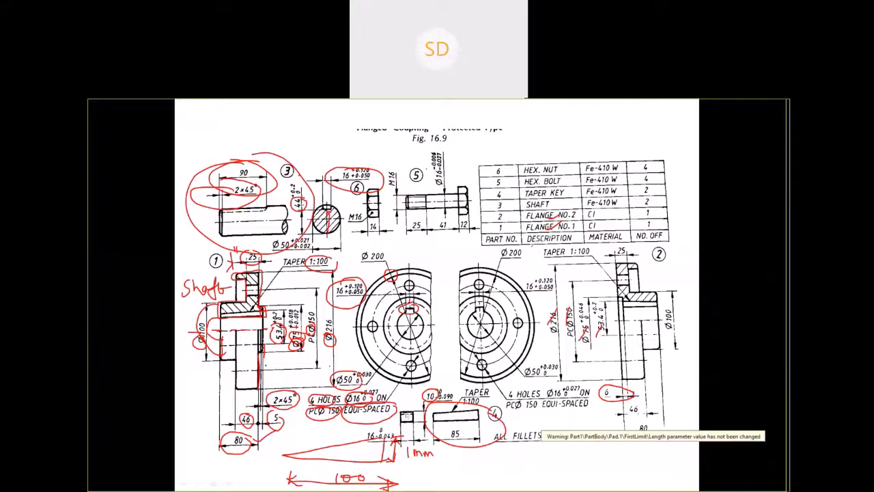
{"action": "key", "text": "alt+Tab"}
{"action": "key", "text": "alt+Tab"}
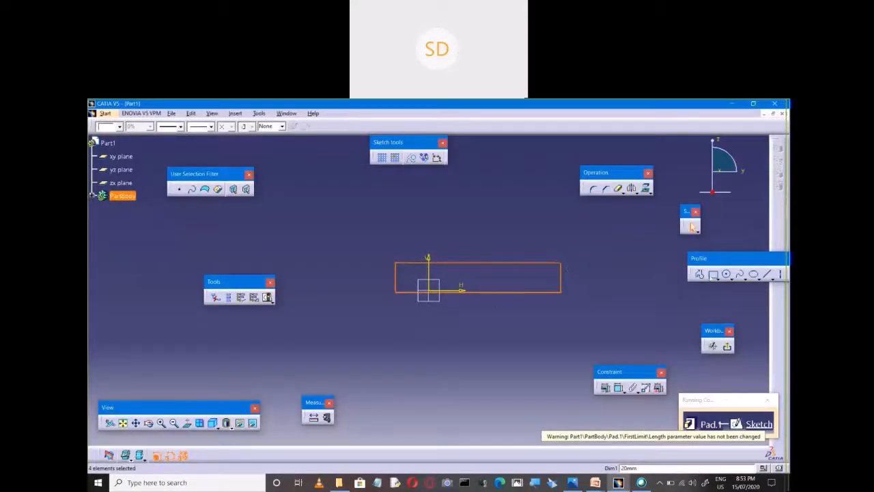
Dimension the rectangle's lower edge and set its length to 85 mm.
{"action": "left_click", "coordinate": [478, 292]}
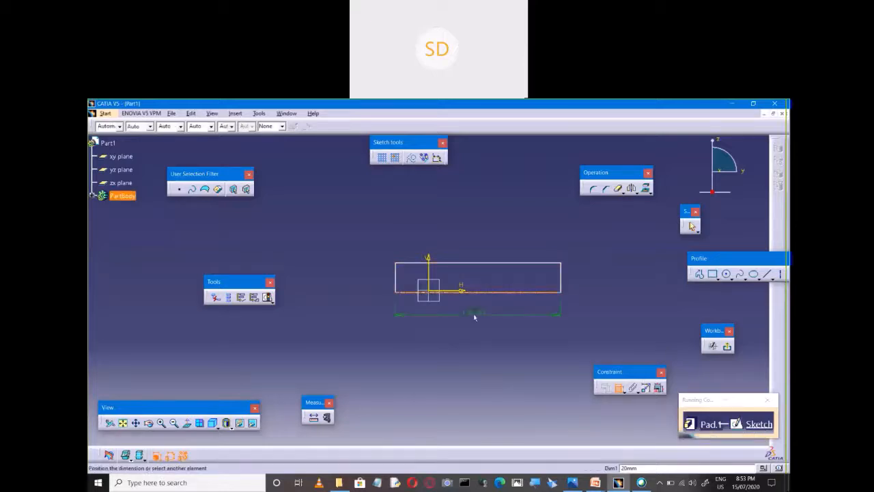
{"action": "double_click", "coordinate": [478, 319]}
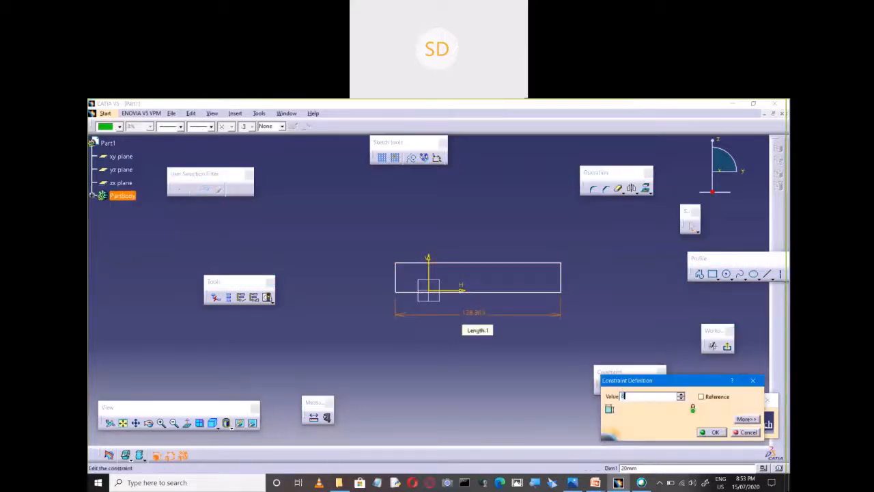
{"action": "type", "text": "85"}
{"action": "key", "text": "Return"}
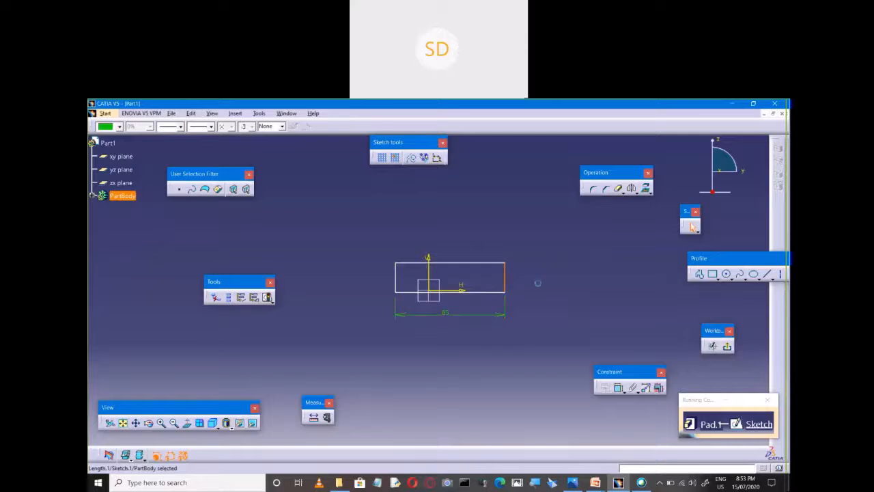
Dimension the rectangle's right short edge and set its length to 10 mm.
{"action": "left_click", "coordinate": [504, 276]}
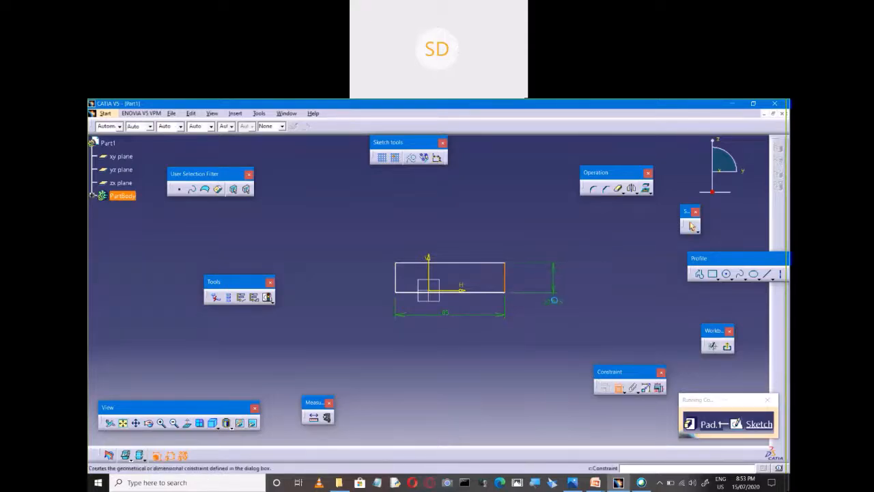
{"action": "double_click", "coordinate": [556, 302]}
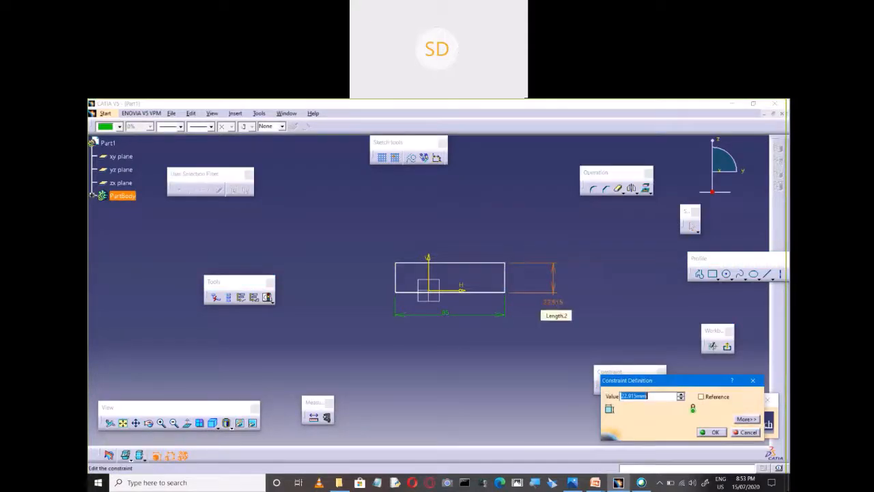
{"action": "type", "text": "10"}
{"action": "key", "text": "Return"}
{"action": "left_click", "coordinate": [540, 333]}
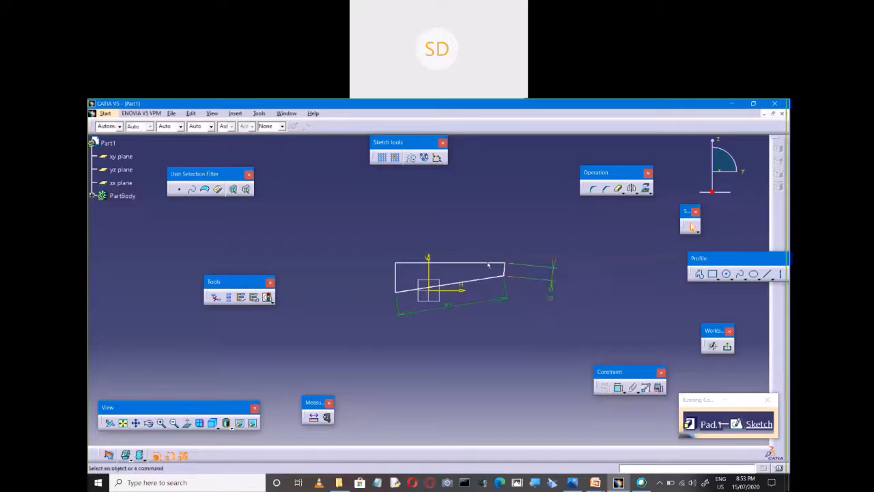
Constrain the profile's lower edge to be coincident with the horizontal axis.
{"action": "left_click", "coordinate": [454, 282]}
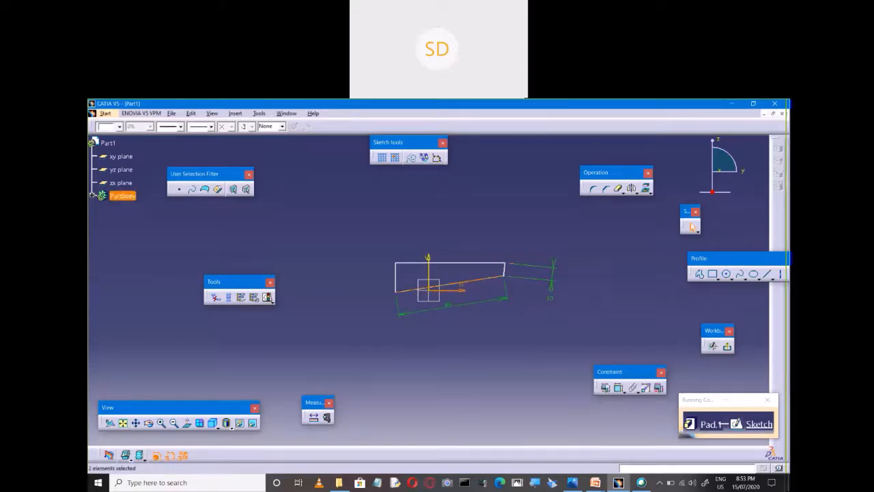
{"action": "left_click", "coordinate": [605, 387]}
{"action": "left_click", "coordinate": [719, 344]}
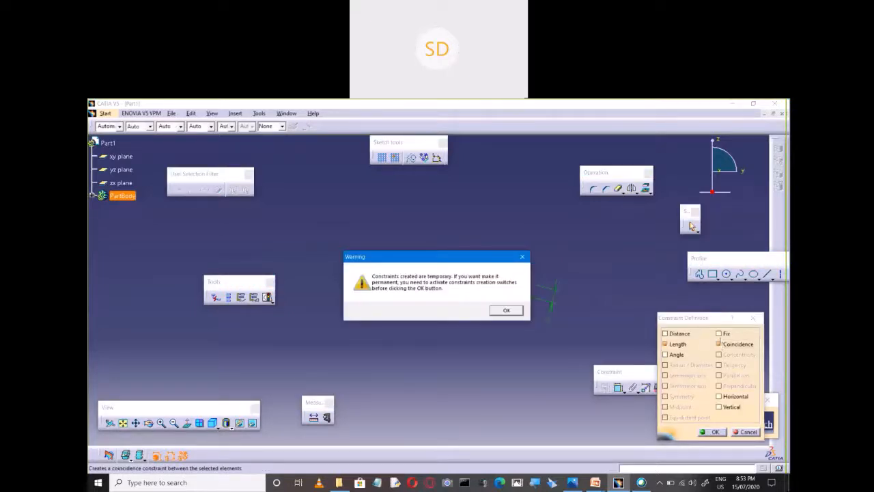
{"action": "left_click", "coordinate": [511, 310]}
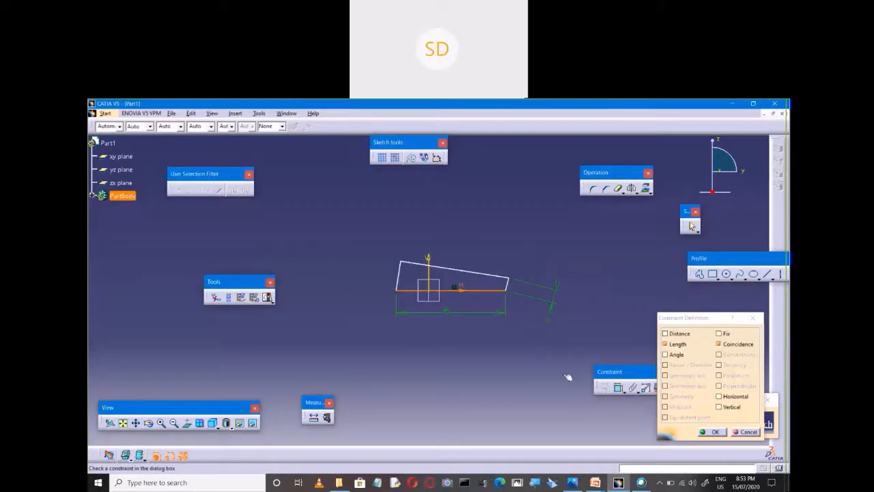
{"action": "left_click", "coordinate": [712, 432]}
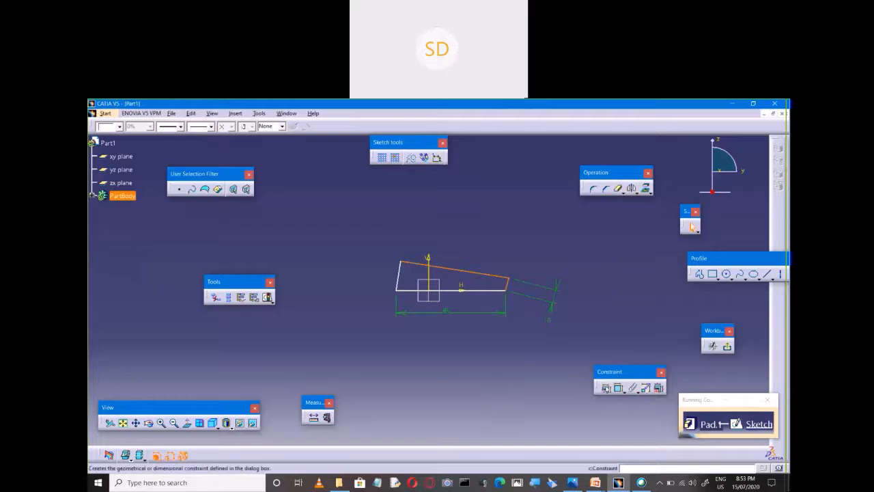
Try to constrain the slanted upper edge perpendicular to the right short edge.
{"action": "left_click", "coordinate": [605, 387]}
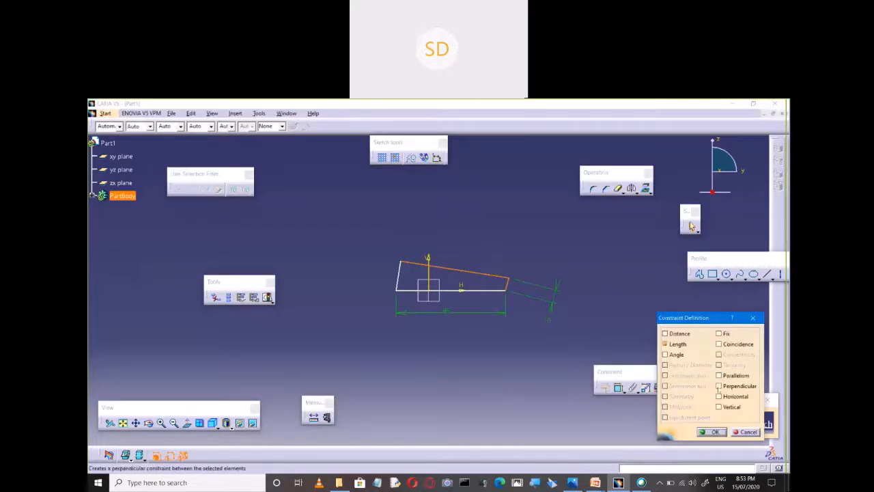
{"action": "left_click", "coordinate": [718, 385]}
{"action": "left_click", "coordinate": [503, 308]}
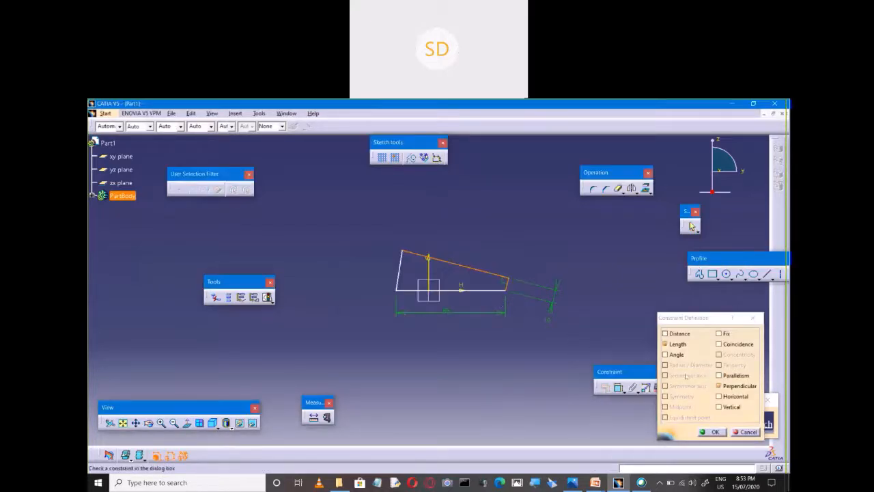
{"action": "left_click", "coordinate": [710, 431]}
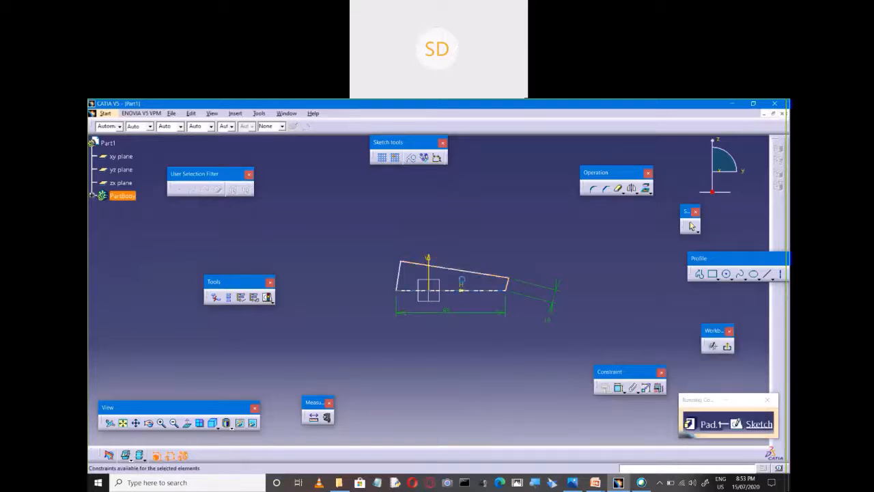
Delete the profile's upper edge and both short edges, leaving only the 85 mm base line.
{"action": "left_click", "coordinate": [461, 271]}
{"action": "key", "text": "Delete"}
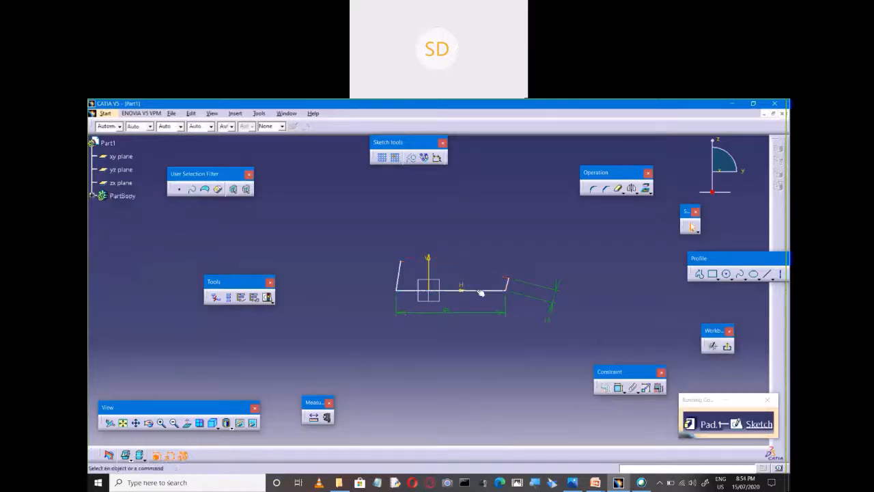
{"action": "key", "text": "Delete"}
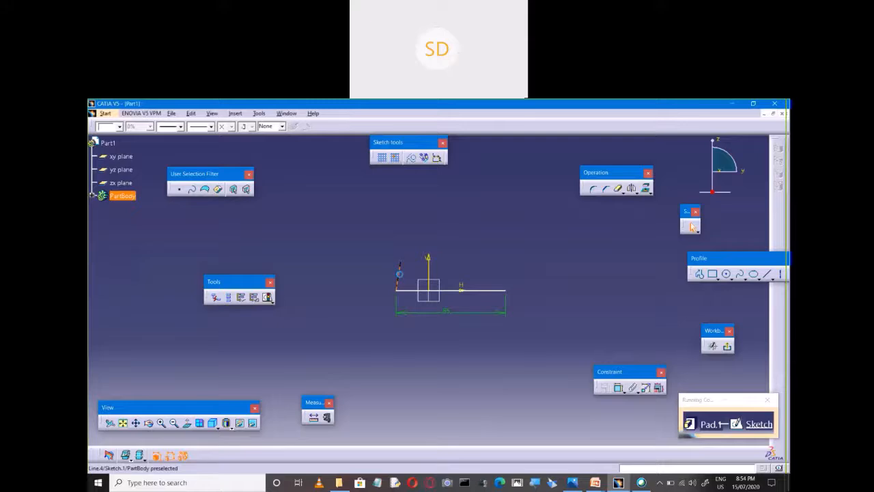
{"action": "left_click", "coordinate": [399, 274]}
{"action": "key", "text": "Delete"}
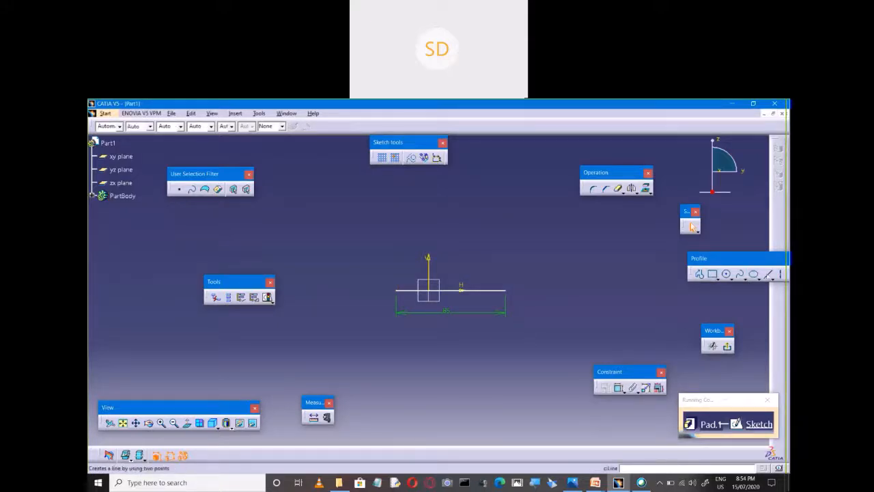
Draw a 10 mm long upright line from the right end of the 85 mm base line.
{"action": "left_click", "coordinate": [768, 274]}
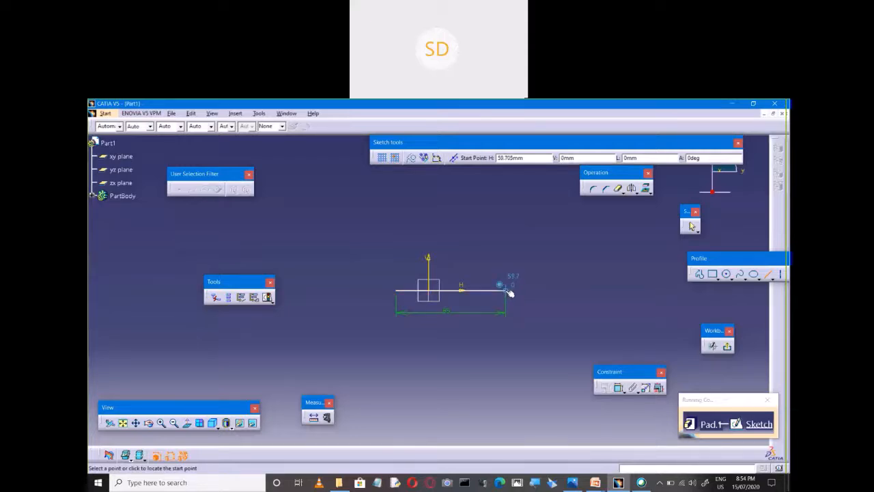
{"action": "left_click", "coordinate": [505, 291]}
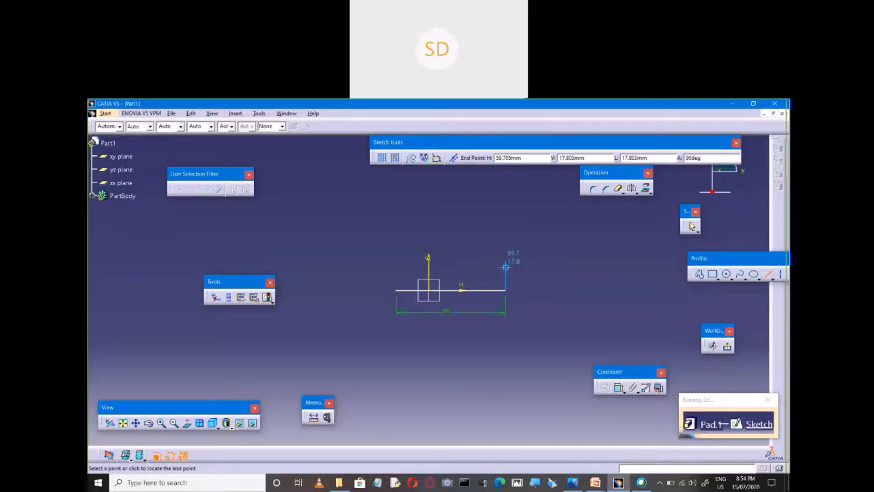
{"action": "key", "text": "Tab"}
{"action": "key", "text": "Tab"}
{"action": "type", "text": "10"}
{"action": "key", "text": "Tab"}
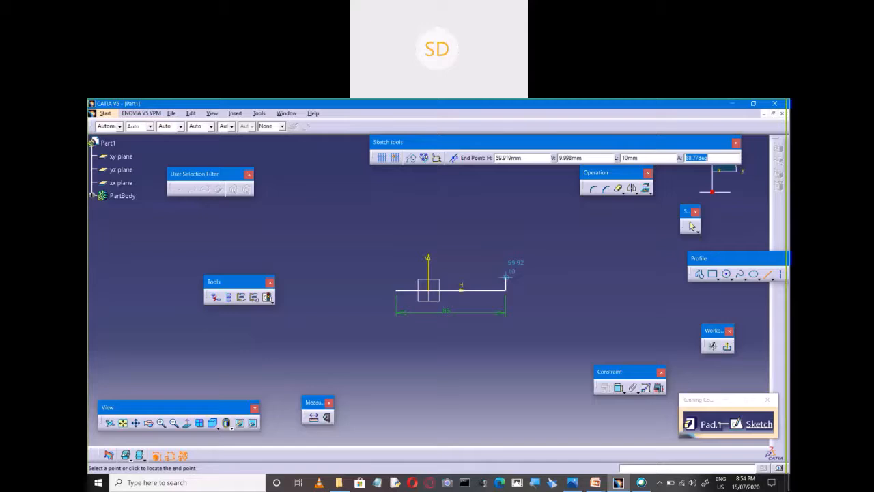
{"action": "left_click", "coordinate": [506, 276]}
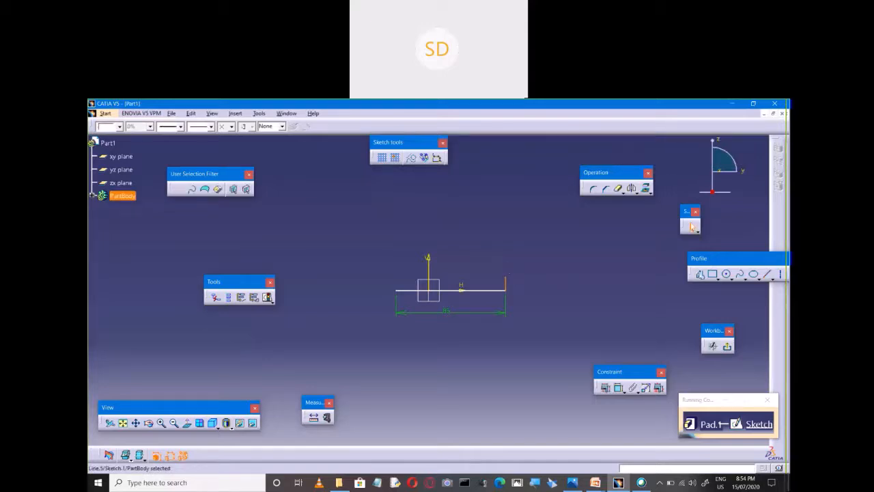
Draw a 9.15 mm upright edge from the base line's left end and close the profile with a slanted line to the right edge's upper endpoint.
{"action": "left_click", "coordinate": [699, 274]}
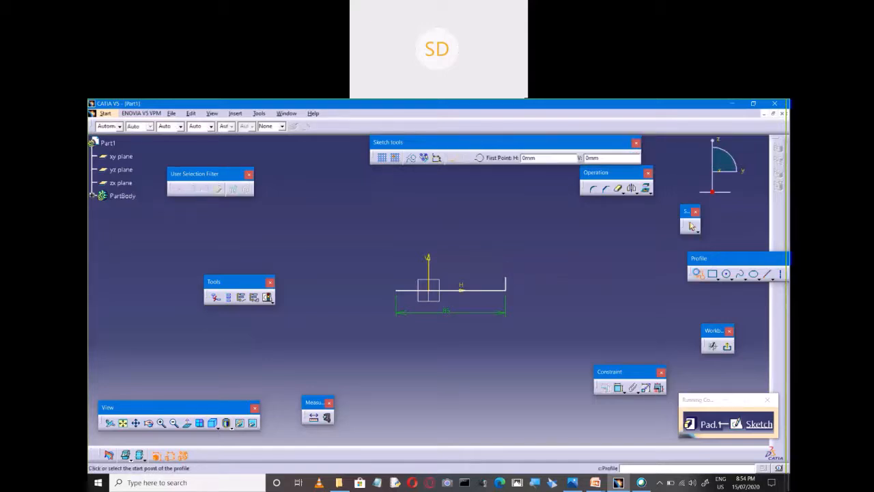
{"action": "left_click", "coordinate": [397, 290]}
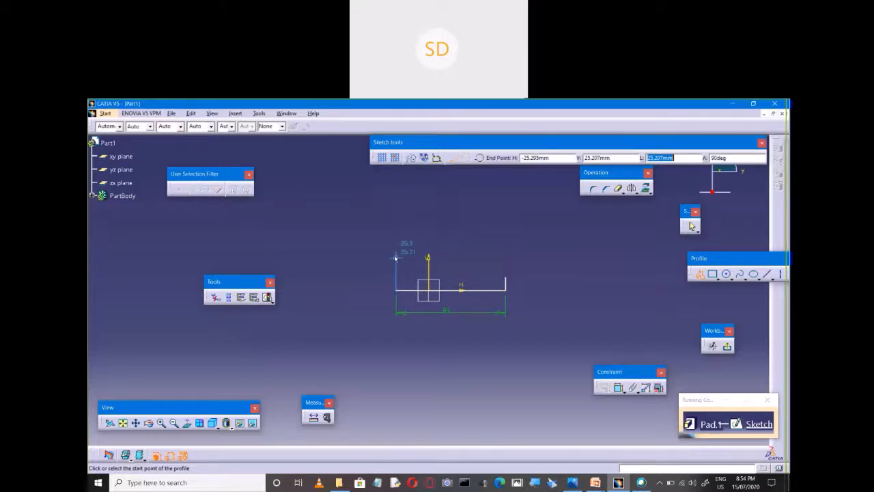
{"action": "type", "text": "3"}
{"action": "type", "text": ".15"}
{"action": "key", "text": "Tab"}
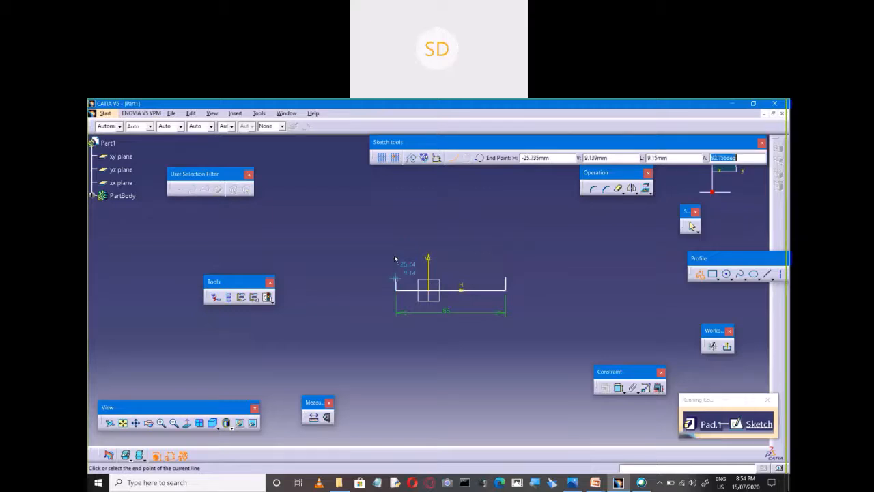
{"action": "key", "text": "Return"}
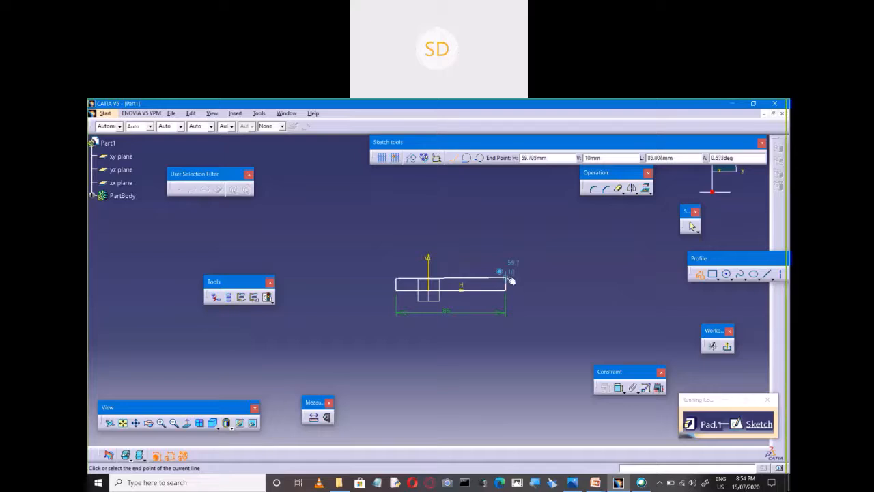
{"action": "left_click", "coordinate": [506, 278]}
Exit the sketch and pad the key profile with a length of 16 mm and mirrored extent.
{"action": "left_click", "coordinate": [728, 347]}
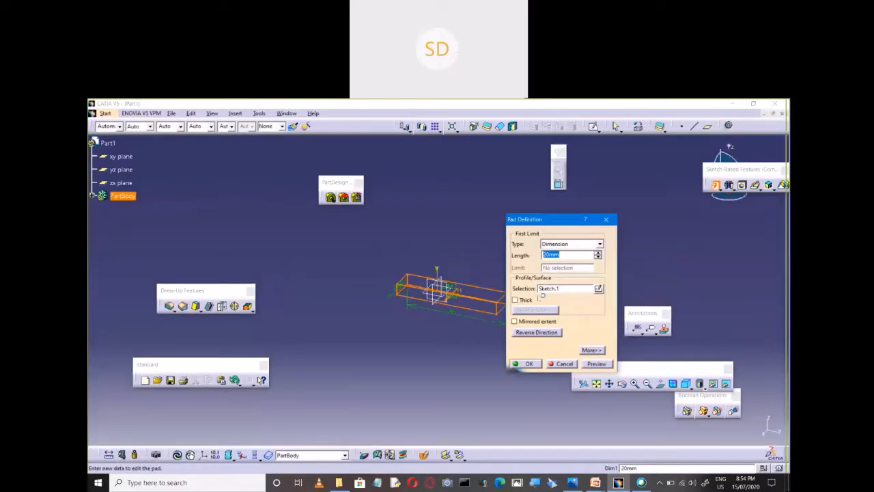
{"action": "left_click", "coordinate": [515, 321]}
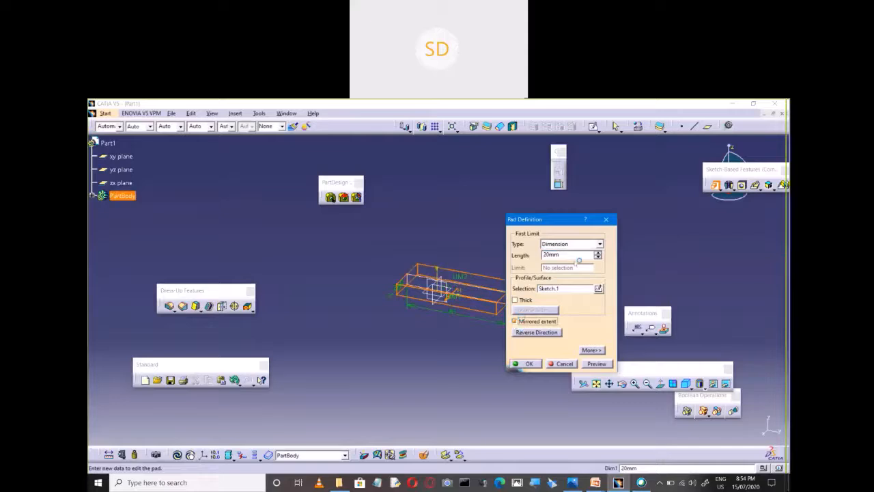
{"action": "double_click", "coordinate": [569, 255]}
{"action": "type", "text": "16"}
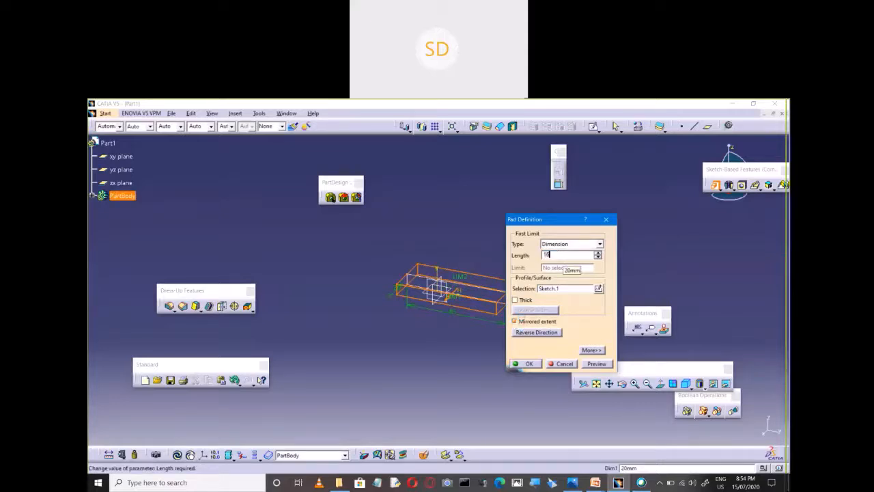
{"action": "left_click", "coordinate": [597, 363]}
{"action": "left_click", "coordinate": [525, 363]}
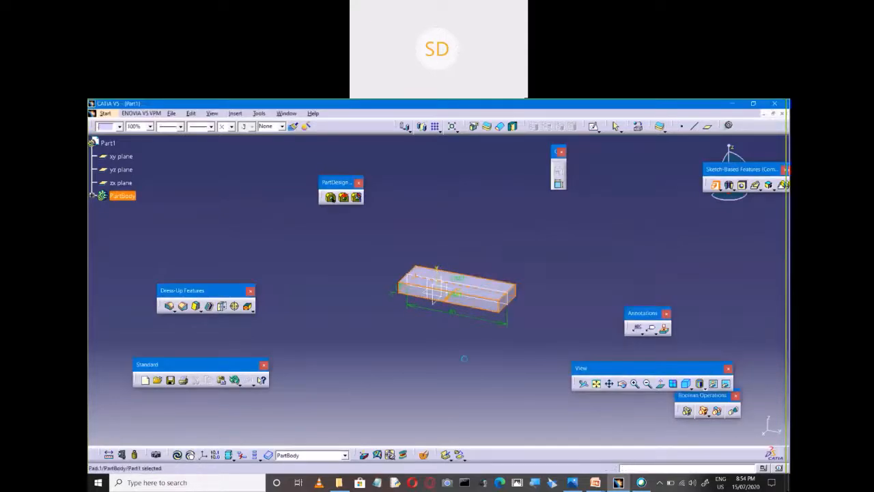
{"action": "left_click", "coordinate": [419, 425]}
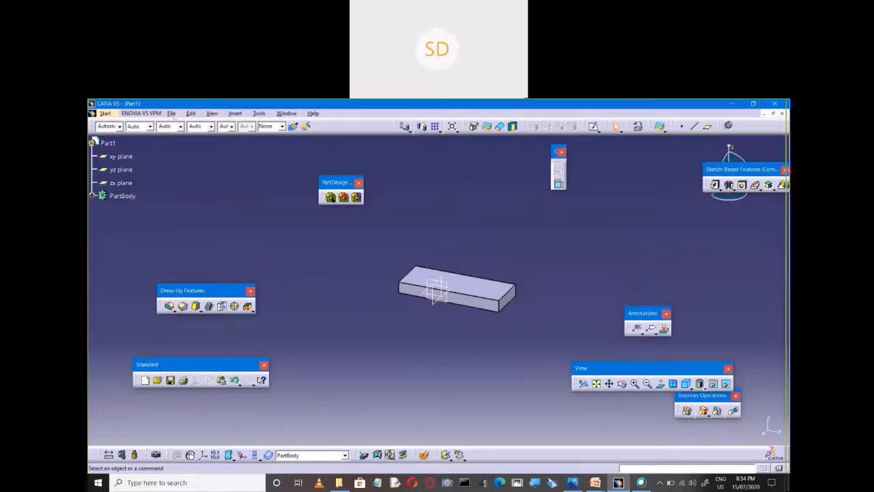
Close the part and save it as Key in the Flange Coupling folder.
{"action": "left_click", "coordinate": [172, 113]}
{"action": "left_click", "coordinate": [195, 157]}
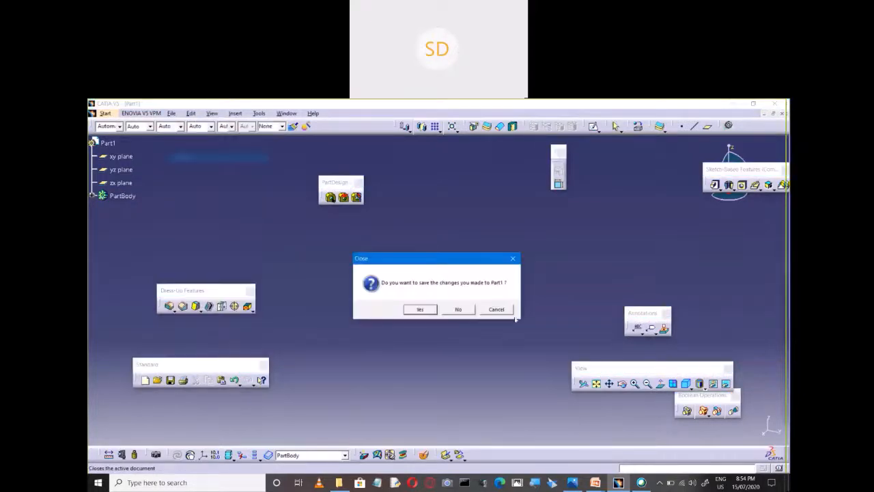
{"action": "left_click", "coordinate": [419, 309]}
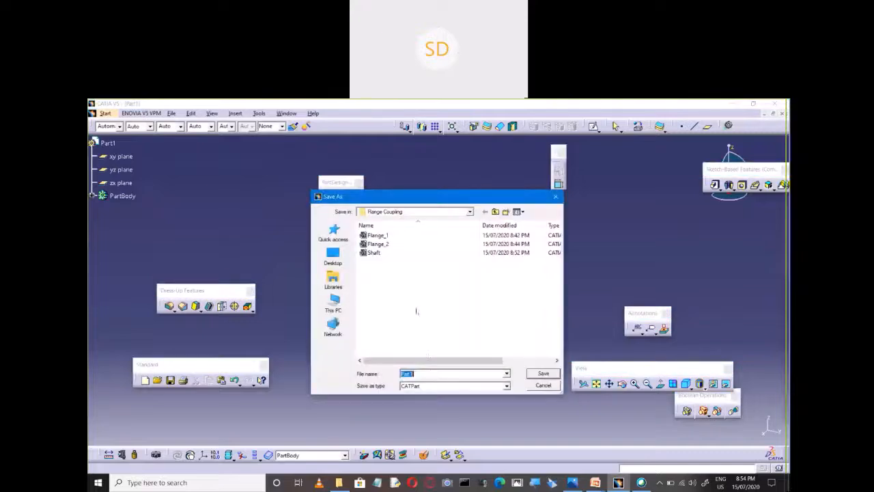
{"action": "type", "text": "Key"}
{"action": "key", "text": "Return"}
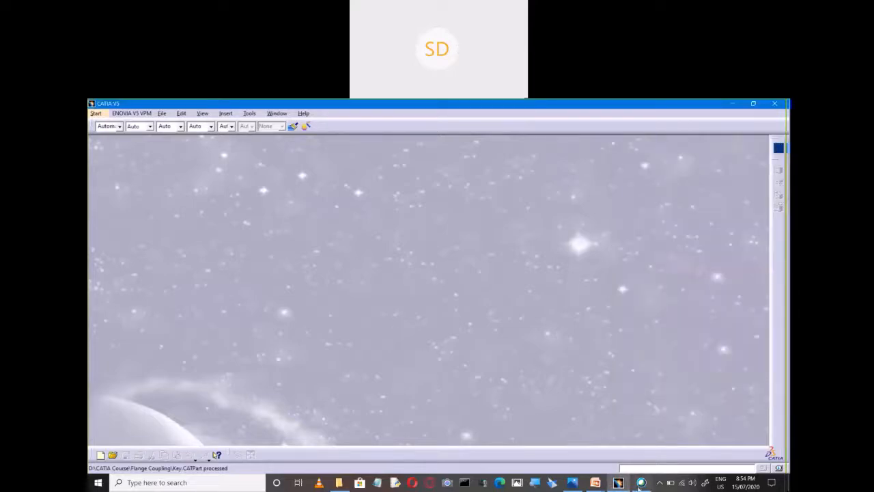
Switch to the coupling drawing and mark the hex nut and bolt entries, the nut view and the bolt's diameter and length dimensions.
{"action": "mouse_move", "coordinate": [595, 482]}
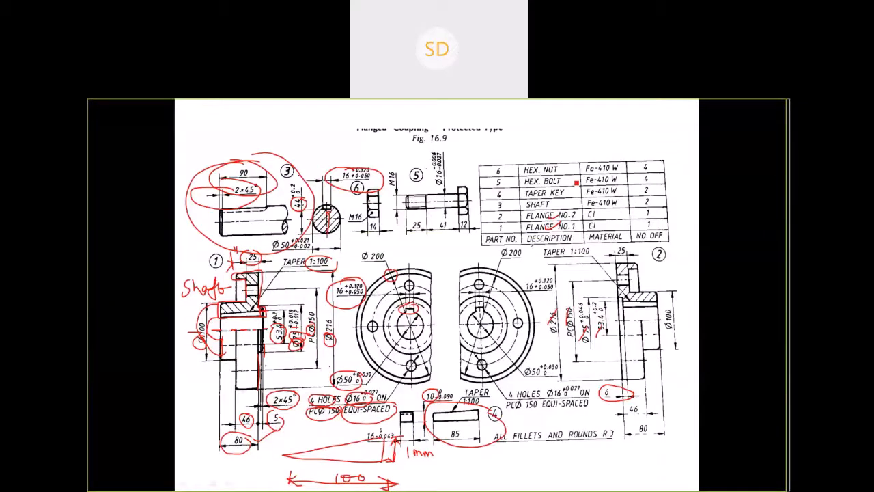
{"action": "left_click_drag", "start_coordinate": [577, 182], "coordinate": [560, 186]}
{"action": "left_click_drag", "start_coordinate": [543, 171], "coordinate": [560, 167]}
{"action": "mouse_move", "coordinate": [441, 149]}
{"action": "left_mouse_down"}
{"action": "mouse_move", "coordinate": [458, 172]}
{"action": "mouse_move", "coordinate": [444, 153]}
{"action": "left_mouse_up"}
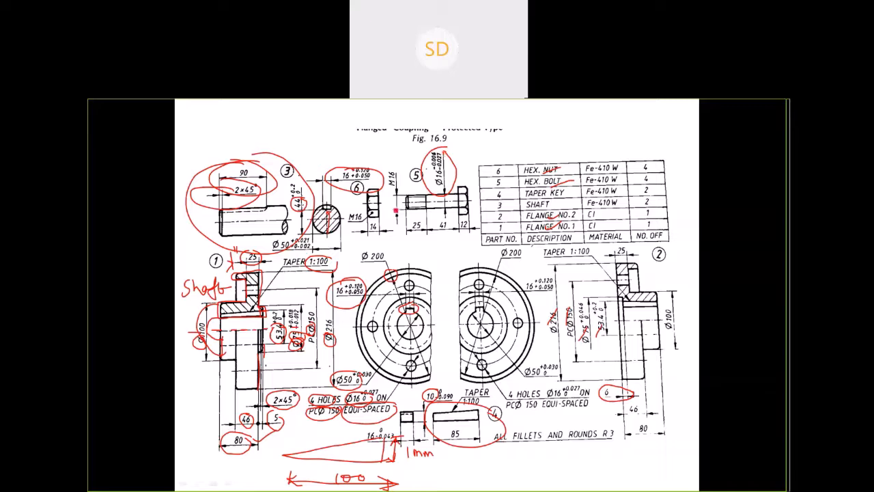
{"action": "mouse_move", "coordinate": [372, 191]}
{"action": "left_mouse_down"}
{"action": "mouse_move", "coordinate": [352, 225]}
{"action": "mouse_move", "coordinate": [387, 198]}
{"action": "left_mouse_up"}
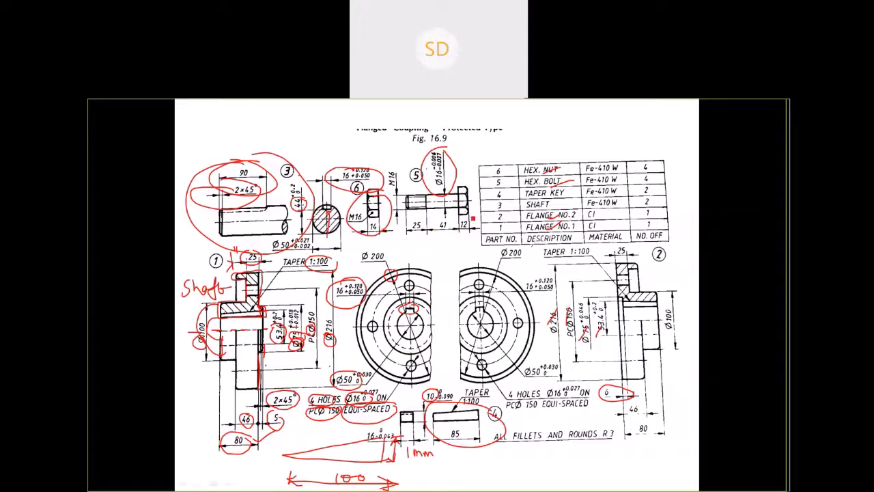
{"action": "mouse_move", "coordinate": [451, 237]}
{"action": "left_mouse_down"}
{"action": "mouse_move", "coordinate": [456, 228]}
{"action": "mouse_move", "coordinate": [418, 222]}
{"action": "mouse_move", "coordinate": [442, 239]}
{"action": "mouse_move", "coordinate": [450, 223]}
{"action": "left_mouse_up"}
{"action": "left_click_drag", "start_coordinate": [468, 230], "coordinate": [483, 213]}
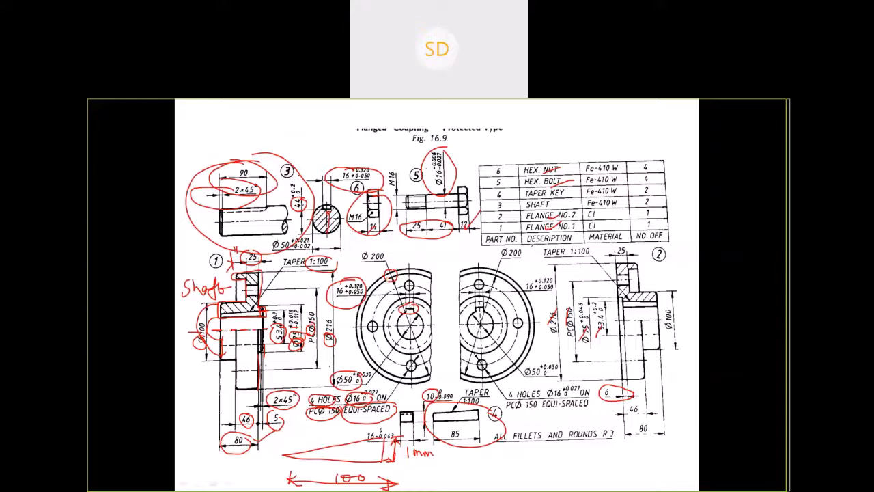
Switch back to CATIA and create a new part in the Part Design workbench.
{"action": "key", "text": "alt+Tab"}
{"action": "left_click", "coordinate": [91, 103]}
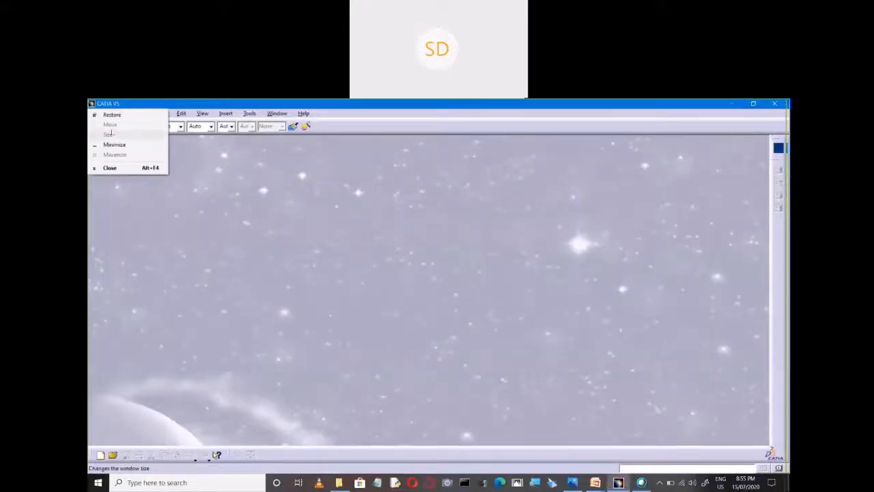
{"action": "left_click", "coordinate": [174, 170]}
{"action": "left_click", "coordinate": [95, 113]}
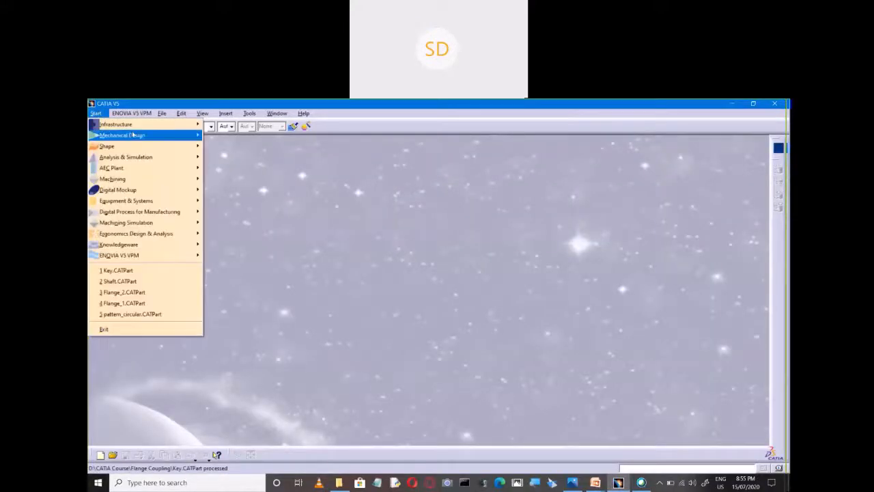
{"action": "mouse_move", "coordinate": [109, 146]}
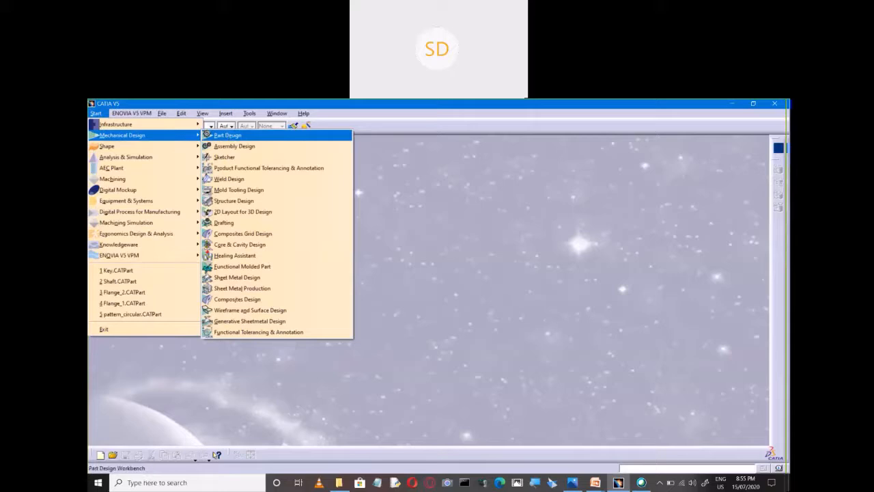
{"action": "left_click", "coordinate": [229, 135]}
{"action": "left_click", "coordinate": [713, 432]}
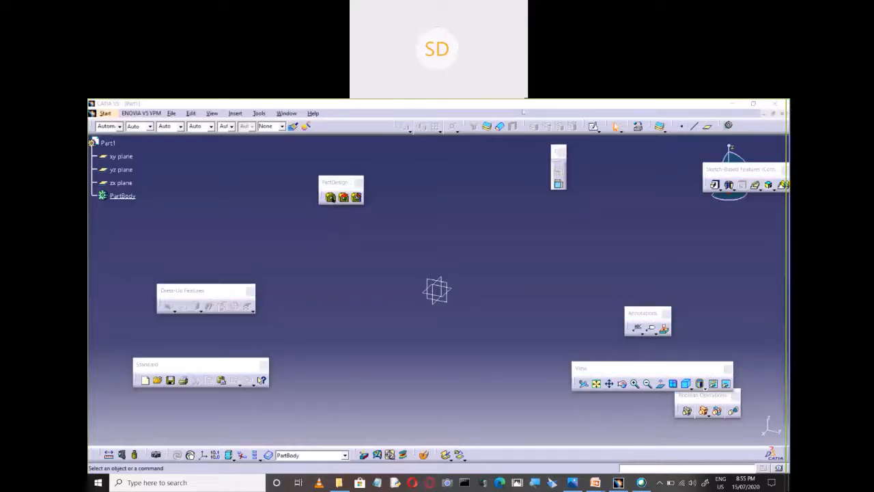
{"action": "left_click", "coordinate": [517, 249]}
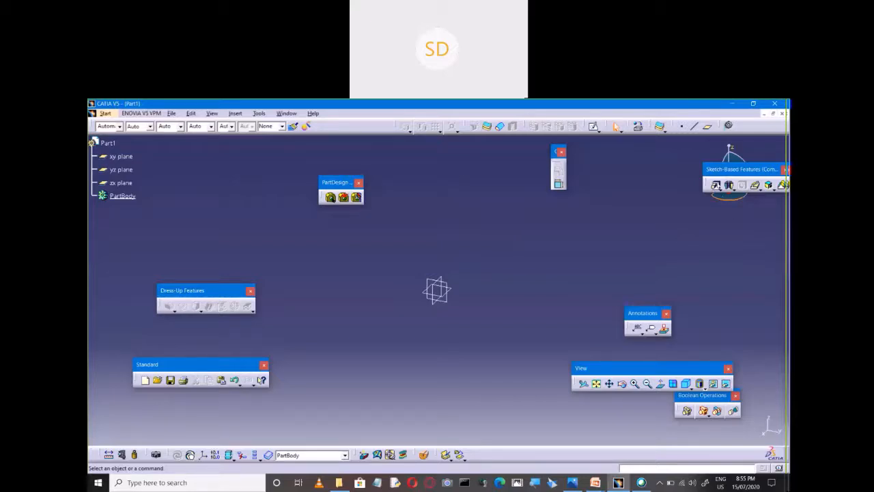
Start a pad sketch on the zx plane and draw a hexagon centred on the origin, about 40.5 mm across flats.
{"action": "left_click", "coordinate": [715, 185]}
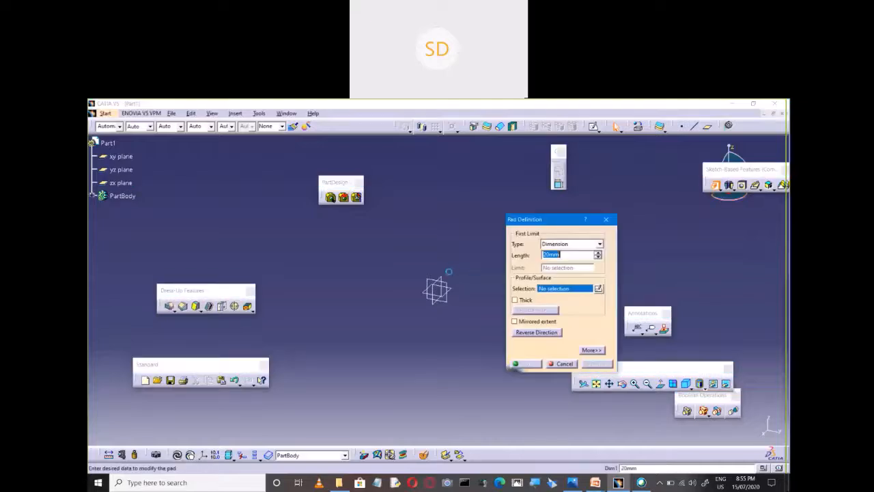
{"action": "left_click", "coordinate": [598, 289]}
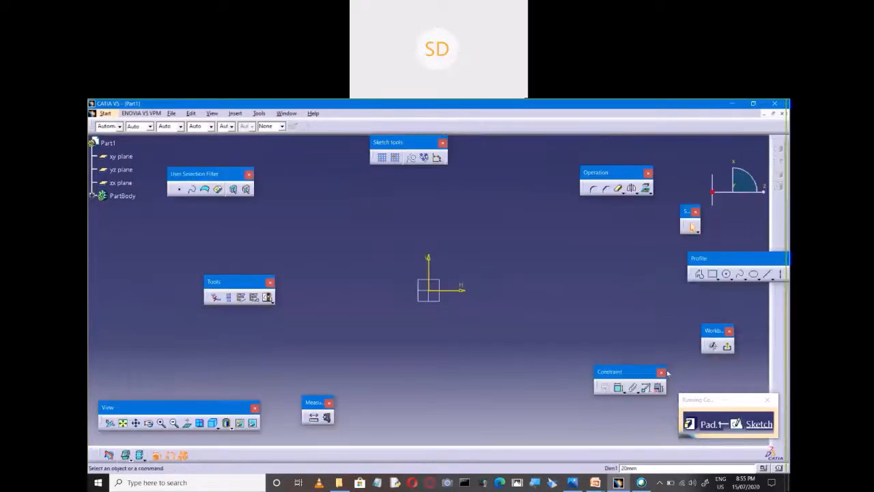
{"action": "left_click", "coordinate": [716, 278]}
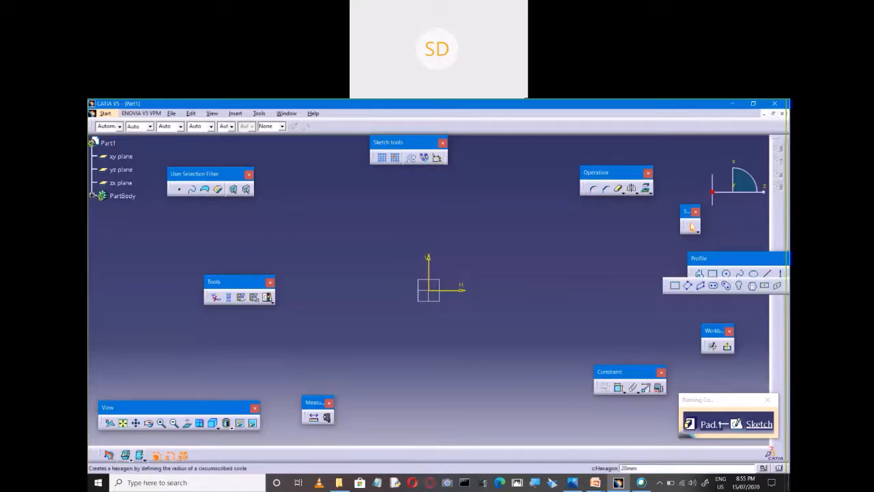
{"action": "left_click", "coordinate": [751, 285]}
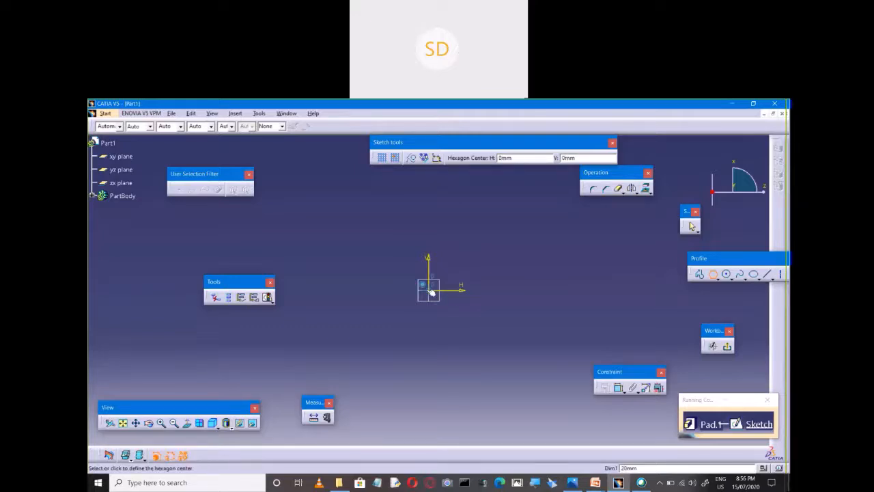
{"action": "left_click", "coordinate": [429, 291]}
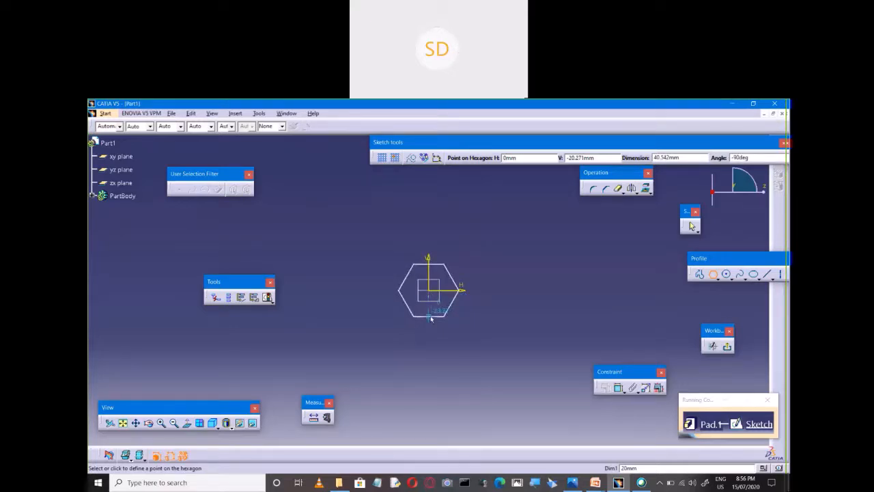
{"action": "left_click", "coordinate": [431, 319]}
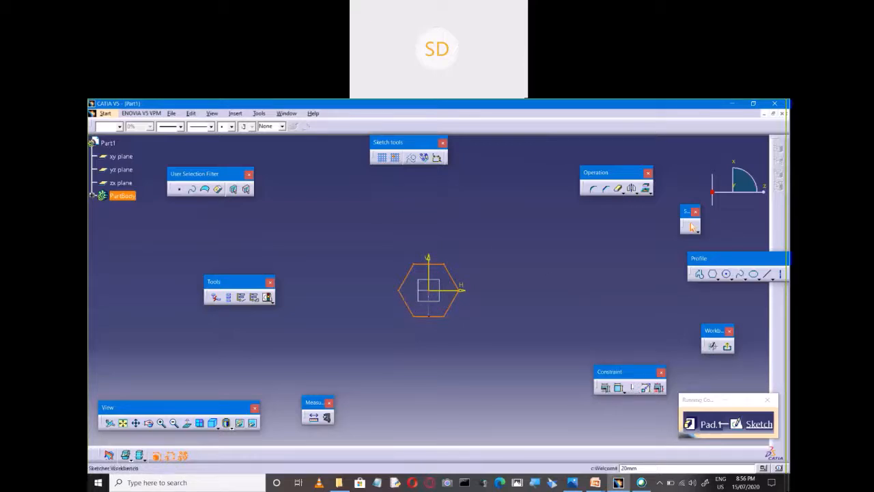
Dimension the hexagon's lower edge, try a length of 10 mm, and undo that value change.
{"action": "left_click", "coordinate": [618, 387]}
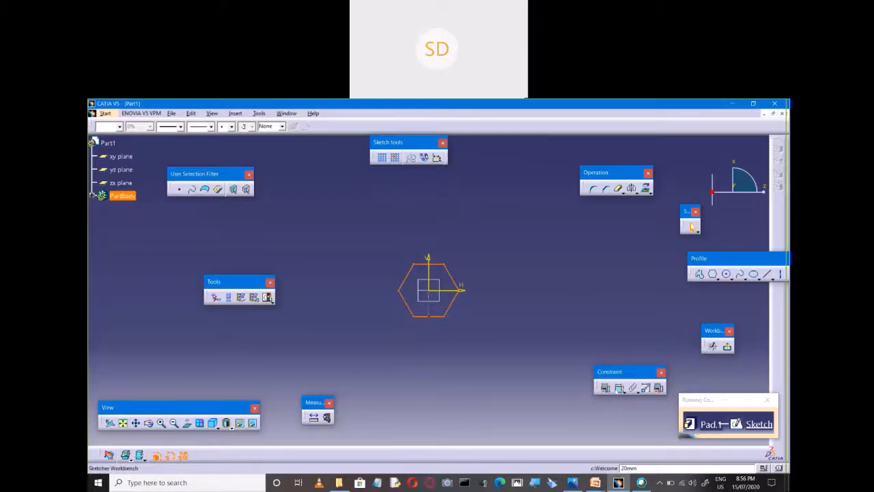
{"action": "left_click", "coordinate": [431, 318]}
{"action": "double_click", "coordinate": [429, 331]}
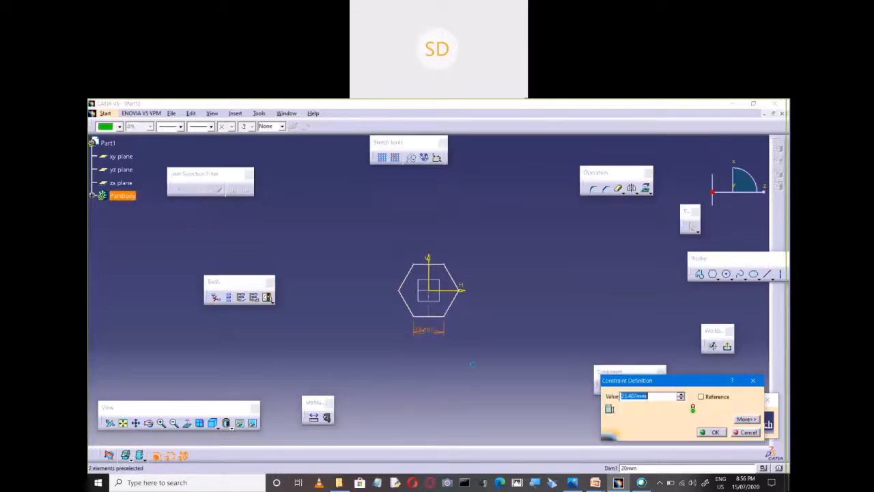
{"action": "type", "text": "10"}
{"action": "key", "text": "Return"}
{"action": "key", "text": "ctrl+z"}
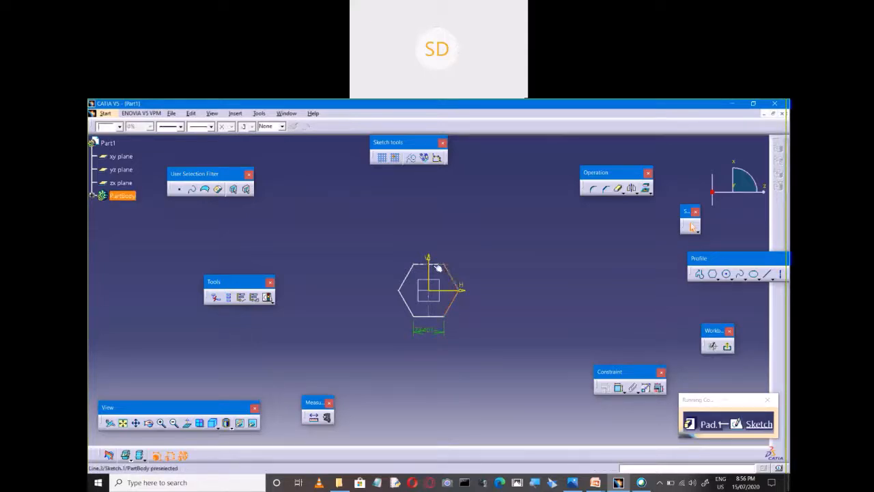
Try to resize the hexagon by setting its lower edge length to 16 mm.
{"action": "left_click", "coordinate": [400, 296], "text": "ctrl"}
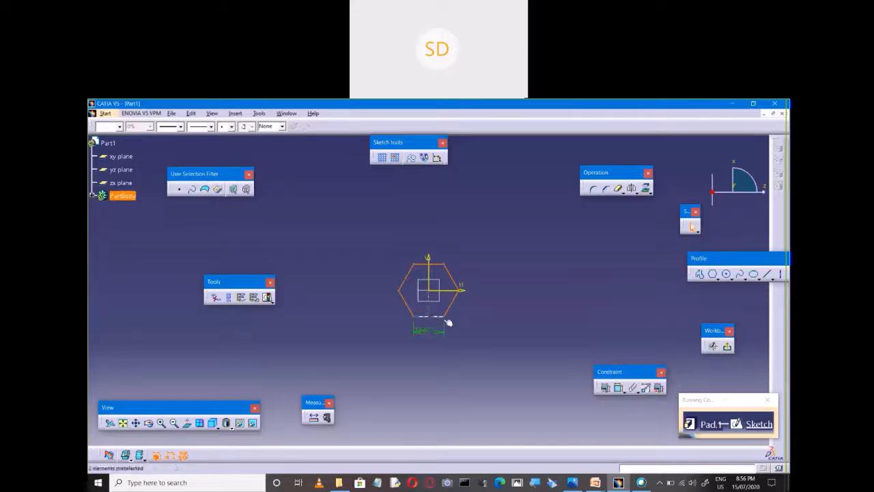
{"action": "left_click", "coordinate": [605, 387]}
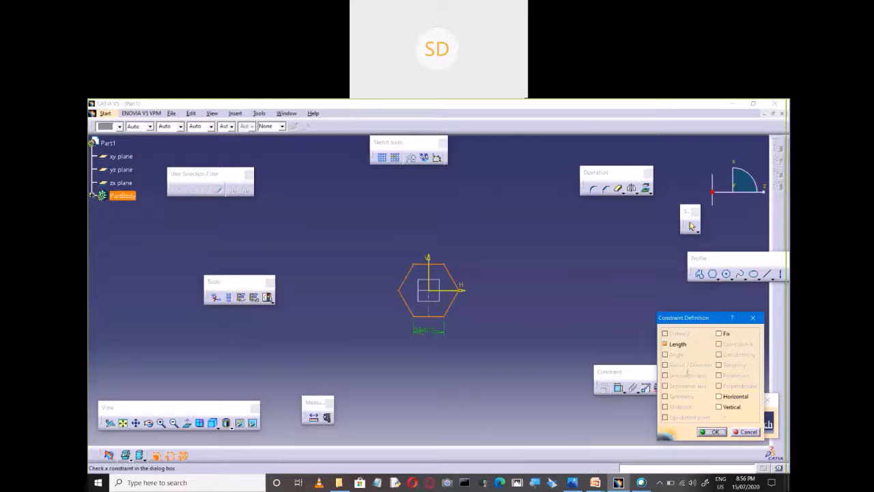
{"action": "left_click", "coordinate": [712, 431]}
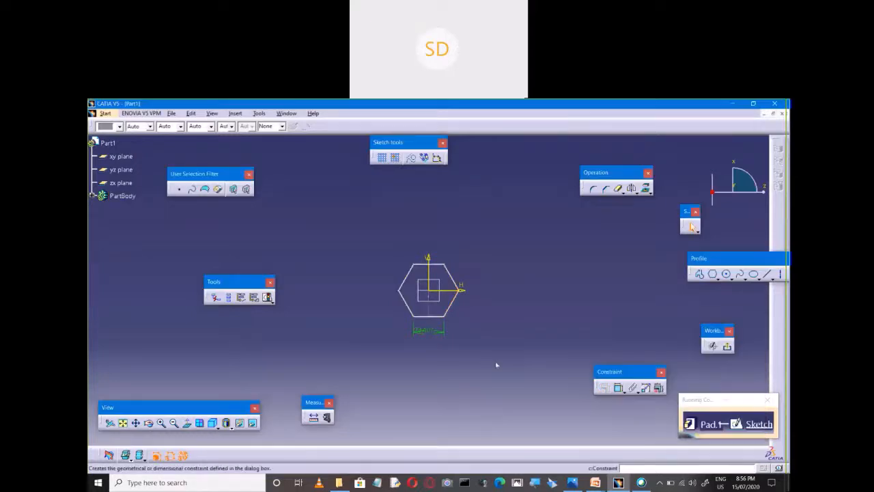
{"action": "double_click", "coordinate": [427, 330]}
{"action": "type", "text": "16"}
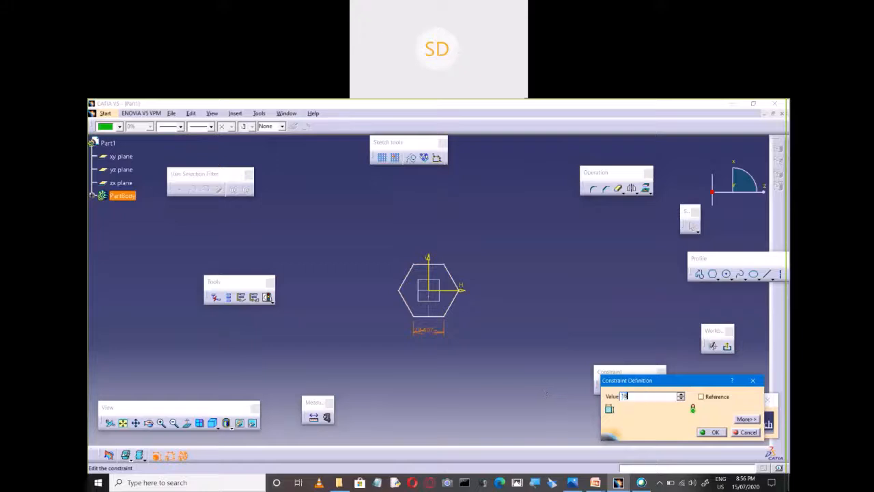
{"action": "key", "text": "Return"}
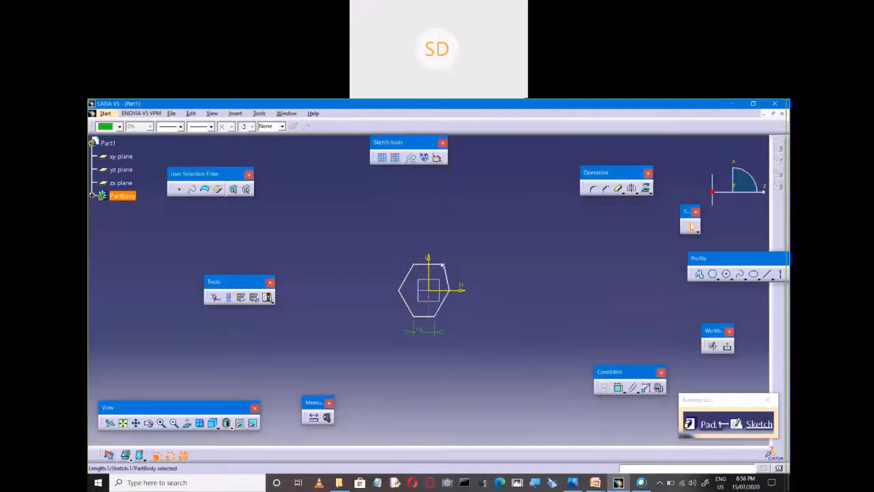
Delete the entire hexagon together with its length dimension from the sketch.
{"action": "mouse_move", "coordinate": [371, 236]}
{"action": "left_mouse_down"}
{"action": "mouse_move", "coordinate": [465, 344]}
{"action": "mouse_move", "coordinate": [493, 363]}
{"action": "left_mouse_up"}
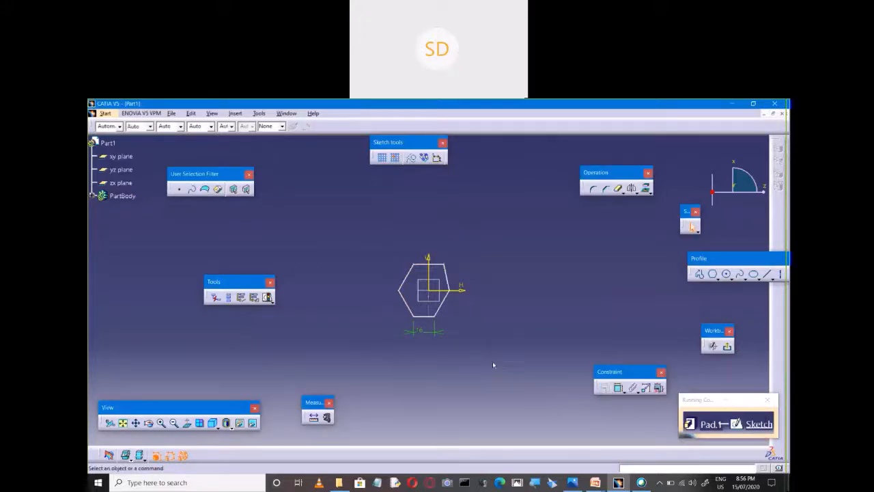
{"action": "left_click", "coordinate": [404, 291]}
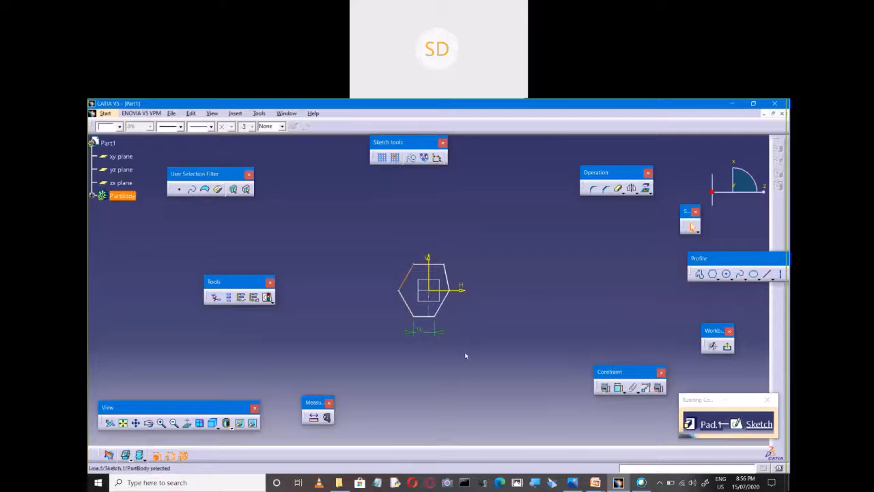
{"action": "left_click", "coordinate": [450, 404]}
{"action": "key", "text": "ctrl+a"}
{"action": "key", "text": "Delete"}
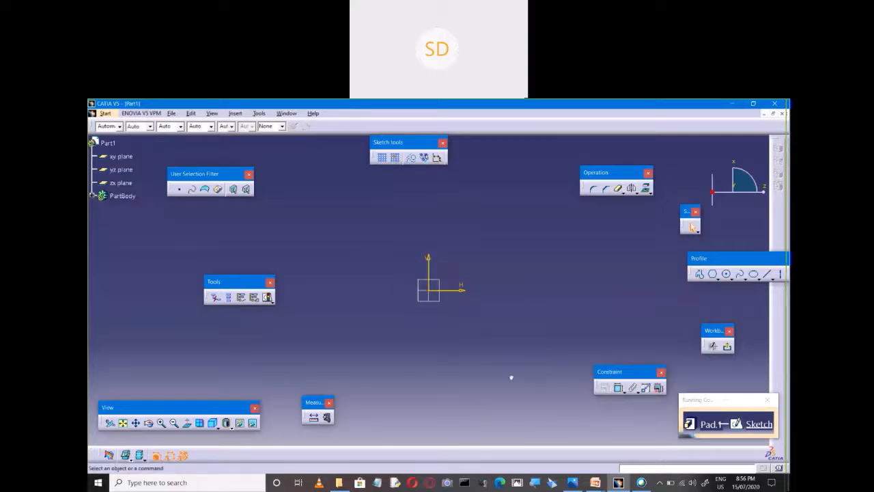
Try to draw a hexagon centred on the origin with a dimension of 16 mm and an angle of 0°.
{"action": "left_click", "coordinate": [713, 274]}
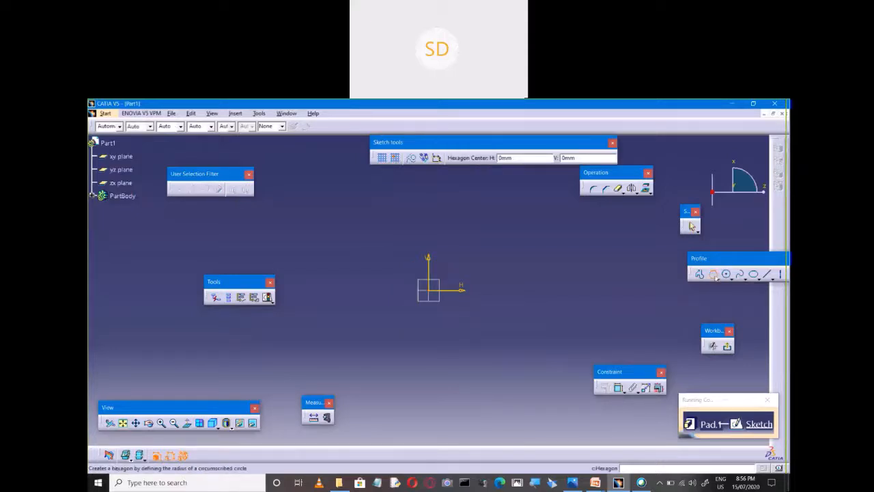
{"action": "left_click", "coordinate": [433, 291]}
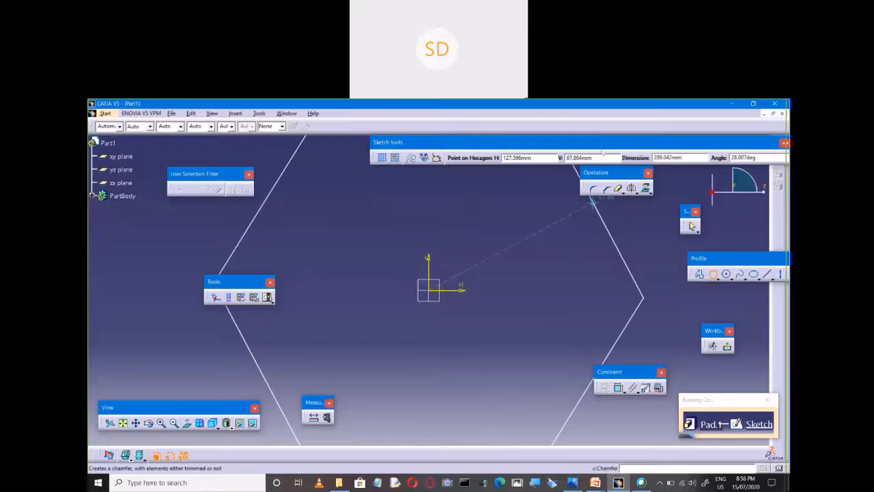
{"action": "mouse_move", "coordinate": [602, 154]}
{"action": "left_mouse_down"}
{"action": "mouse_move", "coordinate": [469, 150]}
{"action": "mouse_move", "coordinate": [478, 178]}
{"action": "left_mouse_up"}
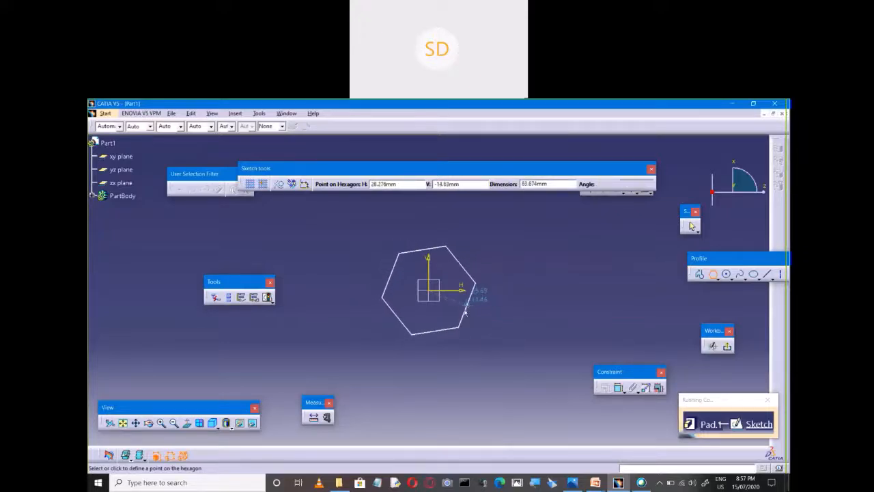
{"action": "key", "text": "Tab"}
{"action": "key", "text": "Tab"}
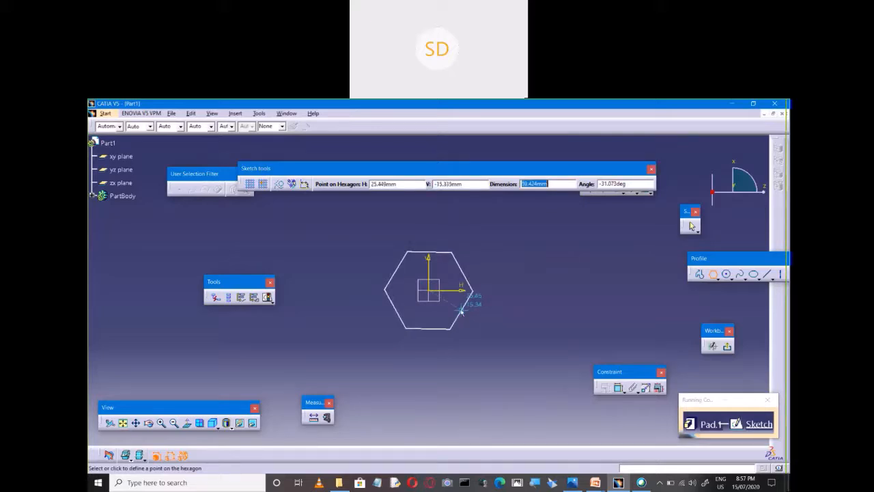
{"action": "type", "text": "18"}
{"action": "key", "text": "Tab"}
{"action": "type", "text": "0"}
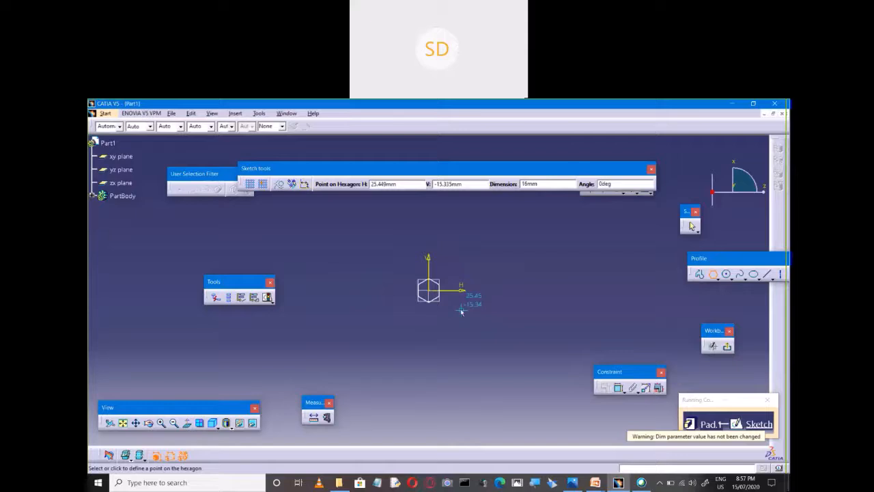
Try to pad the sketch by 20 mm, reopen the sketch to check its profile, and cancel the pad.
{"action": "left_click", "coordinate": [727, 346]}
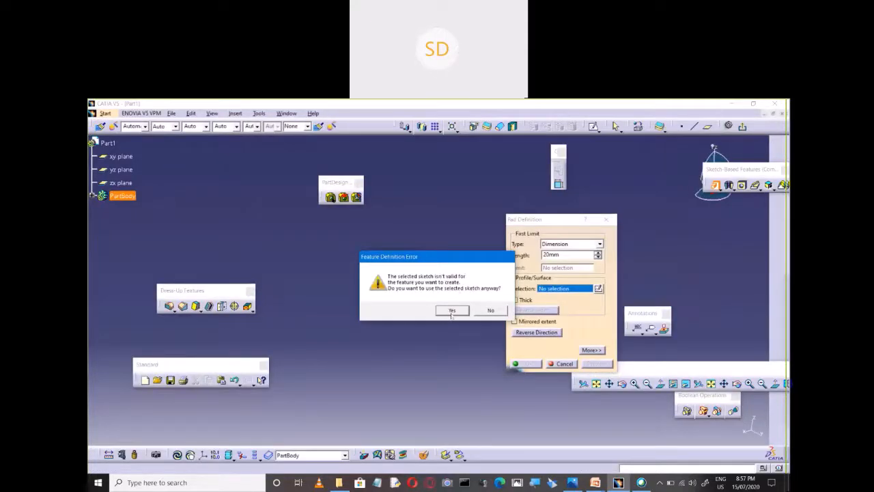
{"action": "left_click", "coordinate": [452, 310]}
{"action": "left_click", "coordinate": [452, 310]}
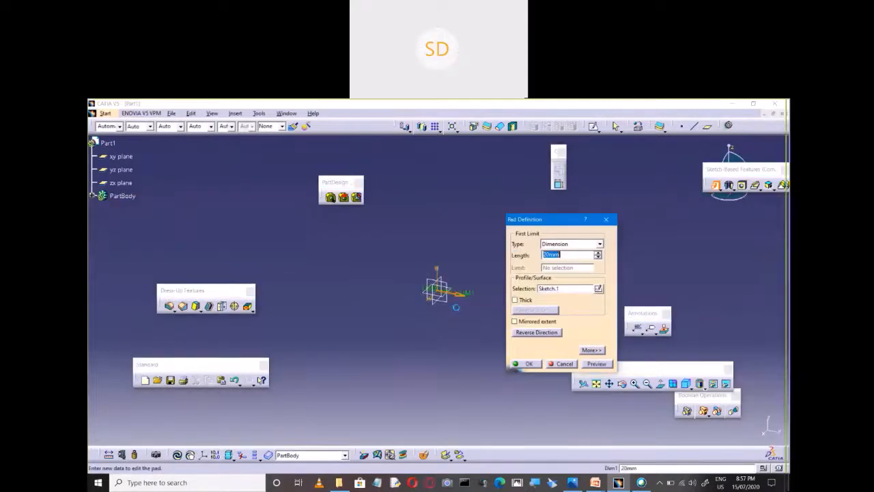
{"action": "left_click", "coordinate": [598, 289]}
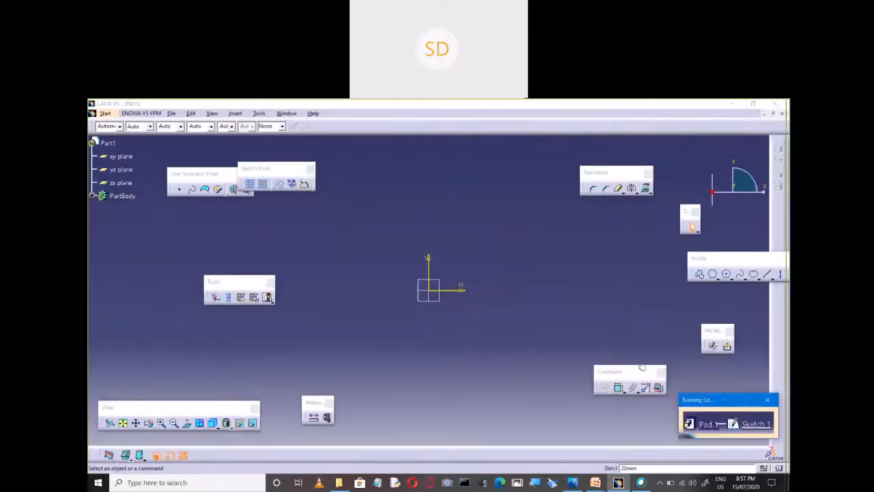
{"action": "left_click", "coordinate": [728, 346]}
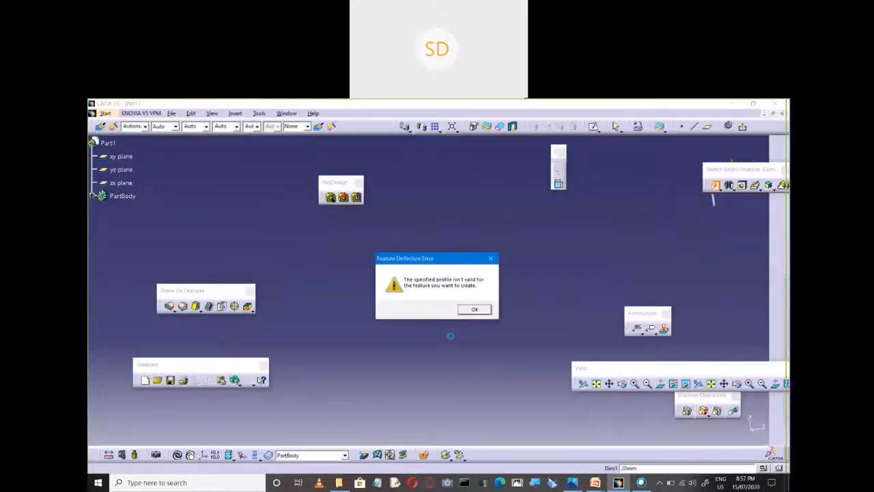
{"action": "left_click", "coordinate": [475, 309]}
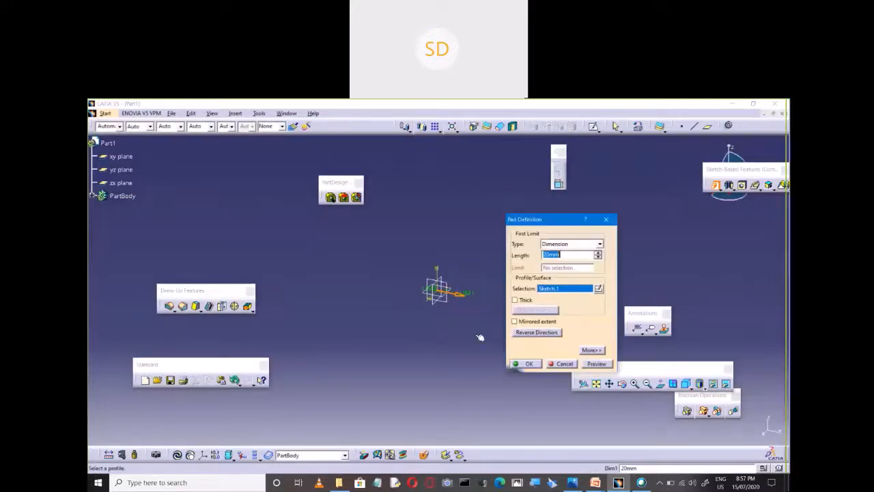
{"action": "left_click", "coordinate": [565, 364]}
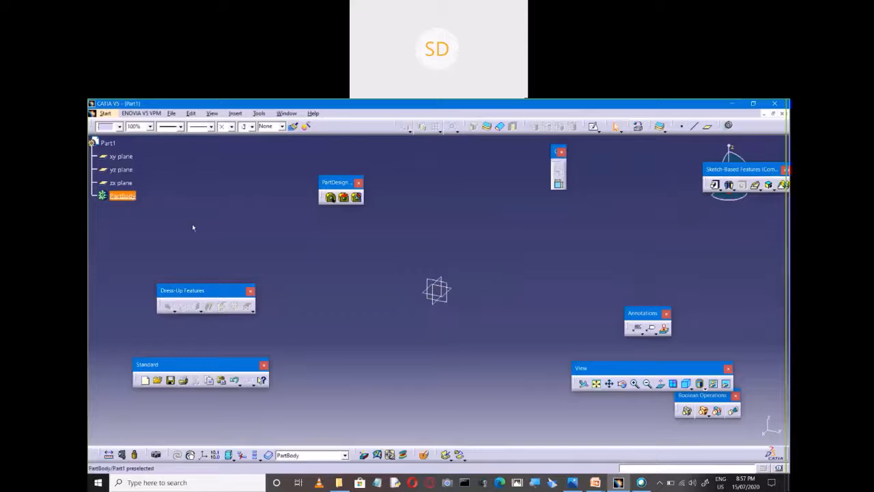
Start a new pad sketch on the zx plane and try an origin-centred hexagon with dimension 16 mm and angle 0°.
{"action": "left_click", "coordinate": [715, 184]}
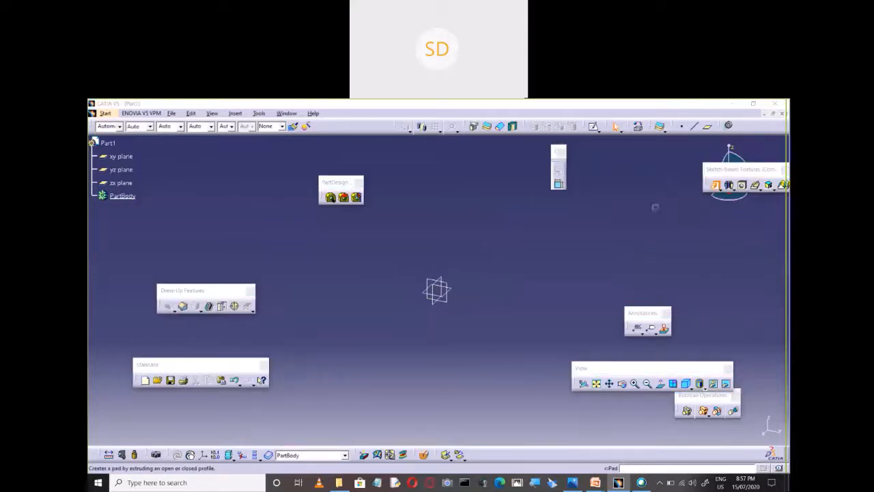
{"action": "left_click", "coordinate": [444, 281]}
{"action": "left_click", "coordinate": [598, 288]}
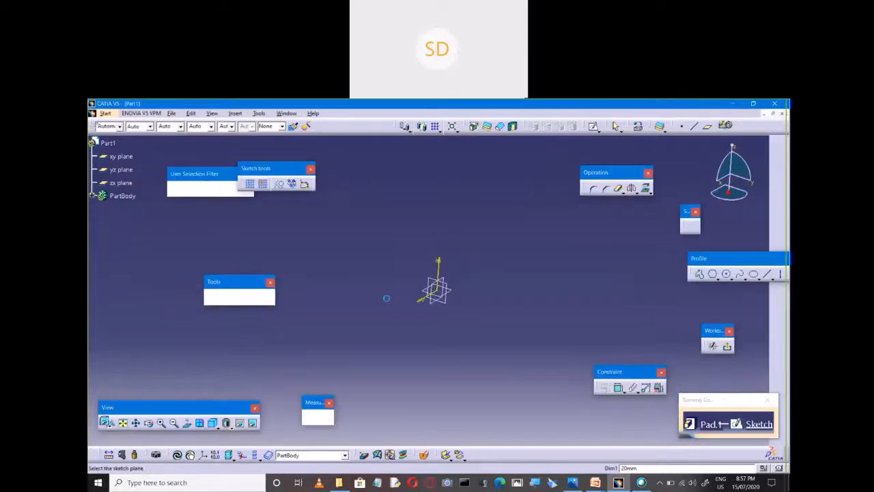
{"action": "left_click", "coordinate": [713, 275]}
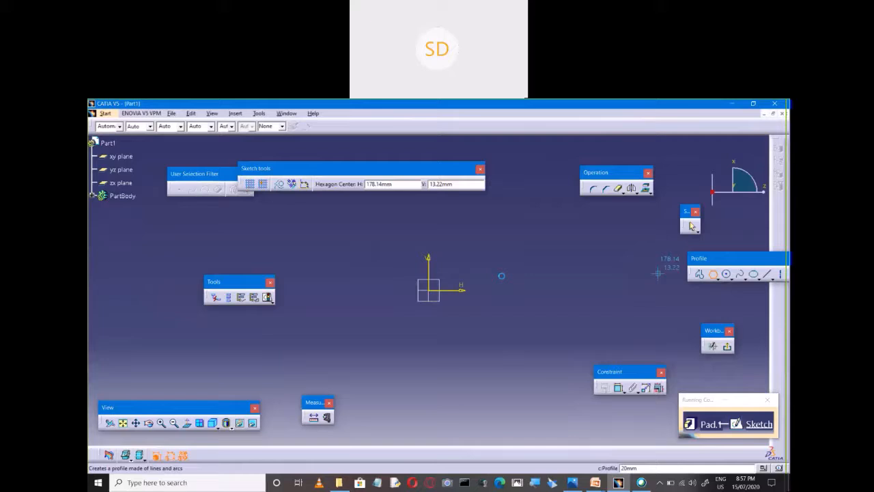
{"action": "left_click", "coordinate": [429, 292]}
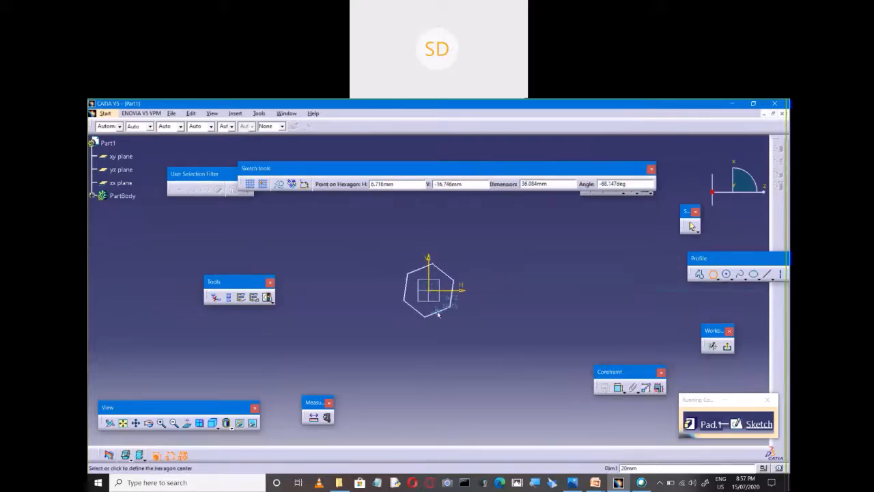
{"action": "type", "text": "16"}
{"action": "key", "text": "Tab"}
{"action": "type", "text": "0"}
{"action": "key", "text": "Return"}
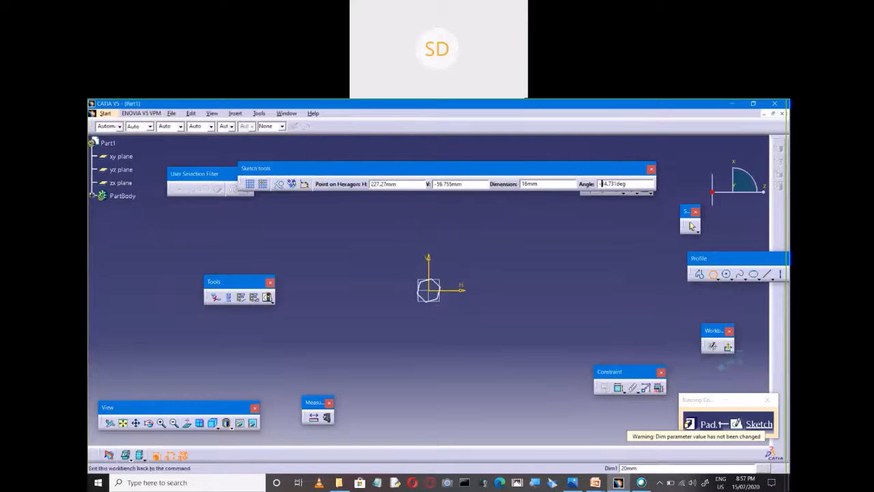
Exit the sketch, try to preview the 20 mm pad in both directions, and cancel the pad.
{"action": "left_click", "coordinate": [727, 345]}
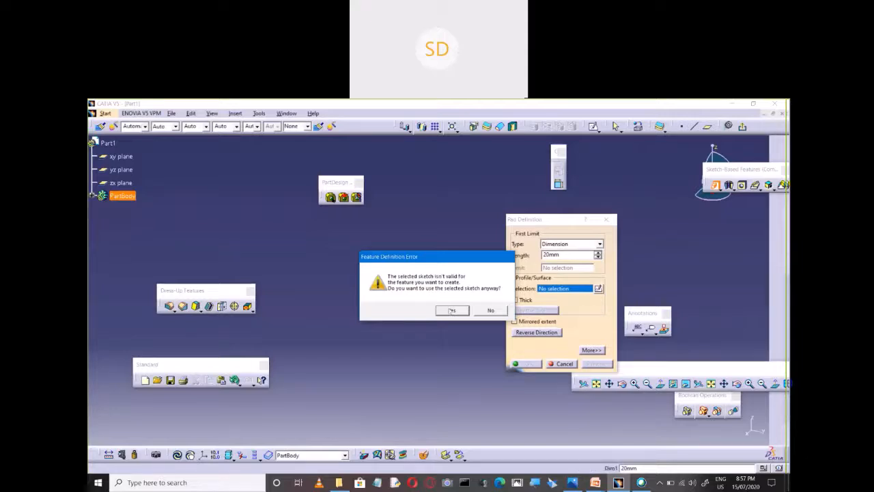
{"action": "left_click", "coordinate": [452, 310]}
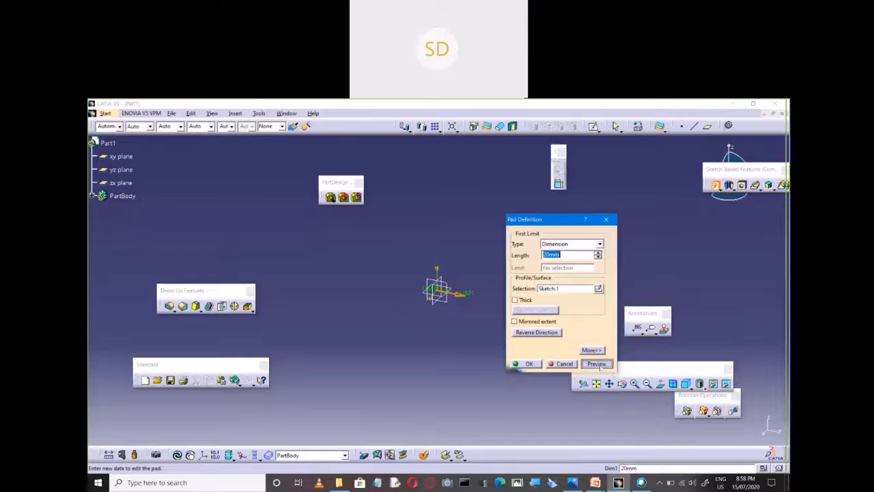
{"action": "left_click", "coordinate": [597, 363]}
{"action": "left_click", "coordinate": [474, 309]}
{"action": "middle_click_drag", "start_coordinate": [429, 336], "coordinate": [455, 286], "text": "ctrl"}
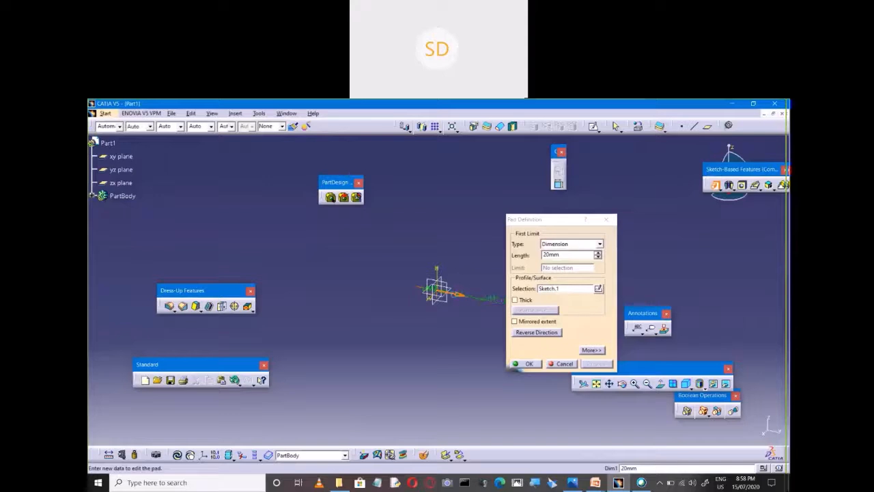
{"action": "left_click", "coordinate": [455, 297]}
{"action": "left_click", "coordinate": [473, 309]}
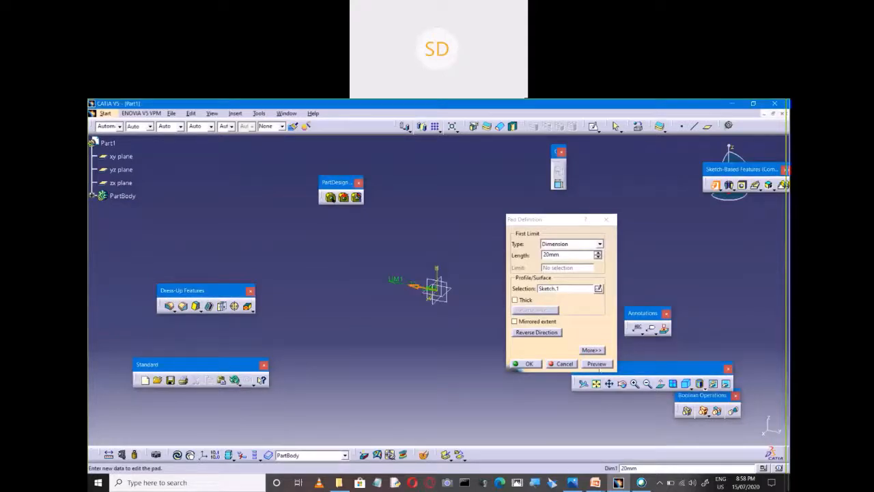
{"action": "left_click", "coordinate": [564, 363]}
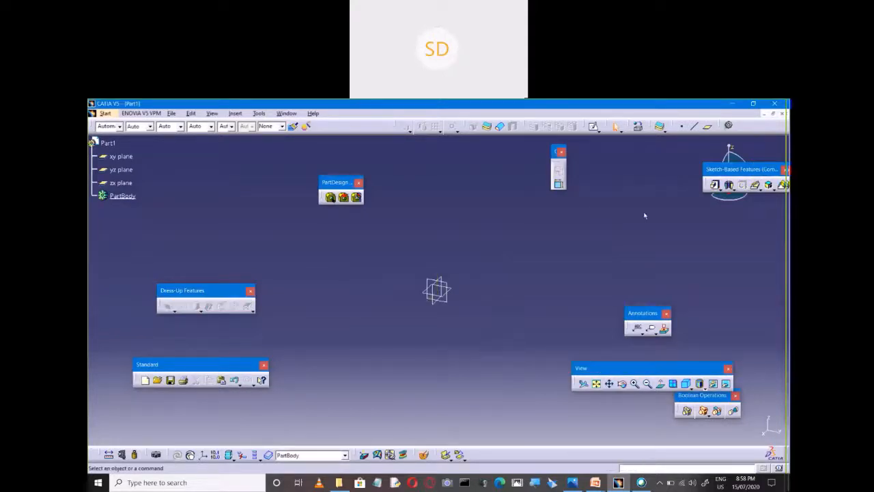
Start a new pad and open a sketch for its profile on the yz plane.
{"action": "left_click", "coordinate": [714, 185]}
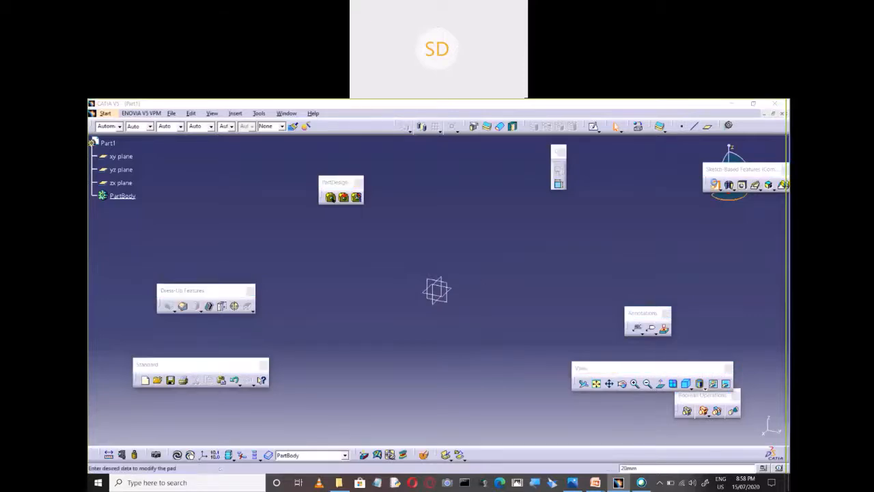
{"action": "left_click", "coordinate": [598, 289]}
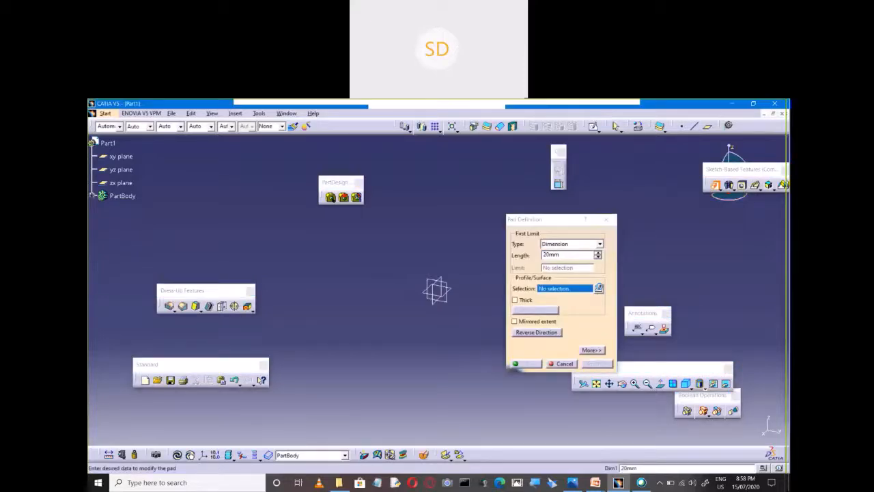
{"action": "left_click", "coordinate": [446, 286]}
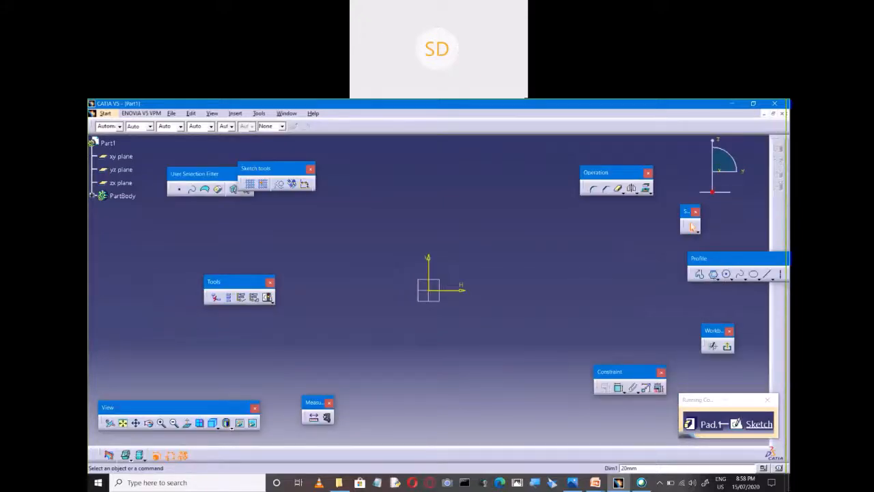
Draw a hexagon centred on the origin with a dimension of 16 mm and an angle of 0°.
{"action": "left_click", "coordinate": [713, 273]}
{"action": "left_click", "coordinate": [429, 290]}
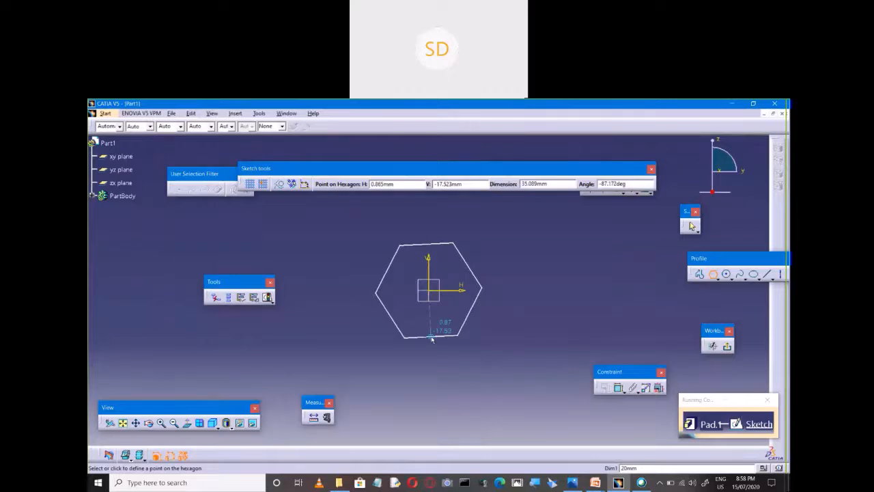
{"action": "key", "text": "Tab"}
{"action": "key", "text": "Tab"}
{"action": "key", "text": "Tab"}
{"action": "type", "text": "16"}
{"action": "key", "text": "Tab"}
{"action": "type", "text": "0"}
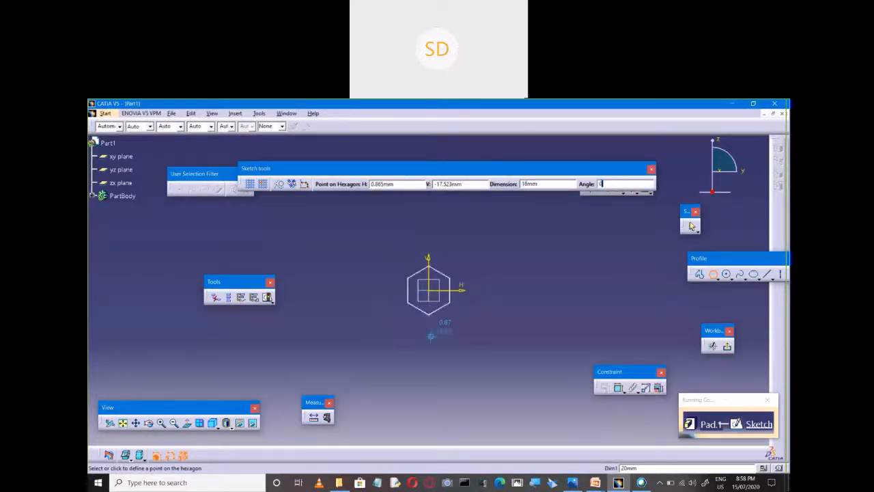
{"action": "key", "text": "Return"}
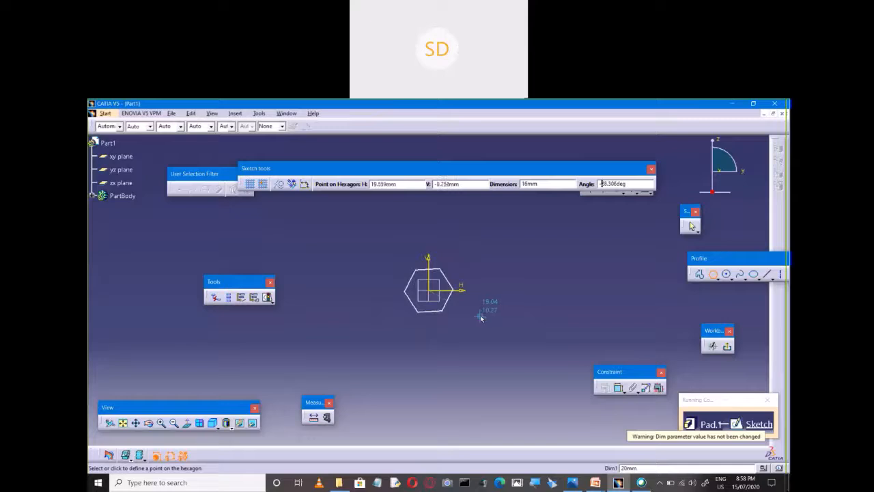
{"action": "key", "text": "Tab"}
{"action": "key", "text": "Tab"}
{"action": "key", "text": "Tab"}
{"action": "key", "text": "Tab"}
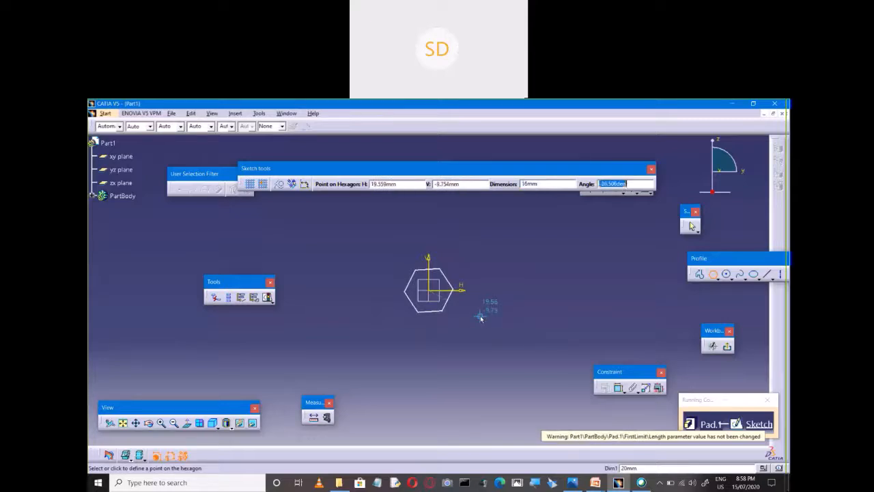
{"action": "type", "text": "0"}
{"action": "key", "text": "Return"}
{"action": "left_click", "coordinate": [482, 316]}
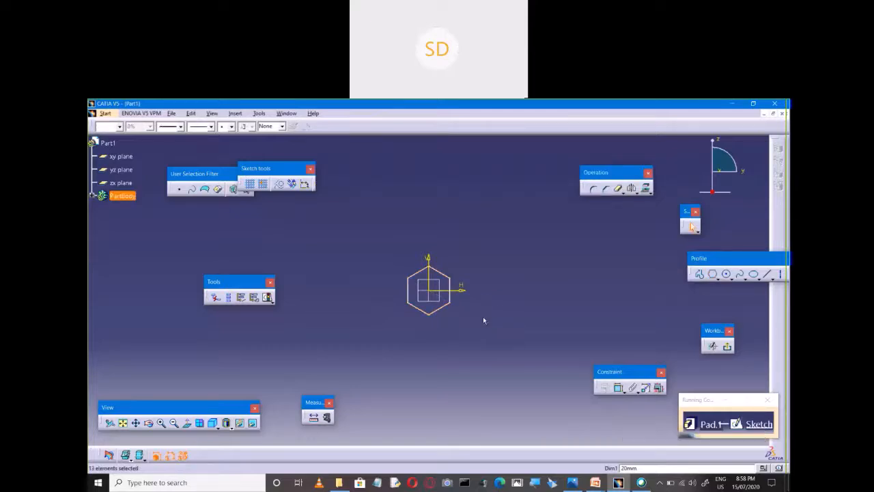
Exit the sketch, check the bolt head in the drawing, and pad the hexagon 12 mm with mirrored extent.
{"action": "left_click", "coordinate": [727, 347]}
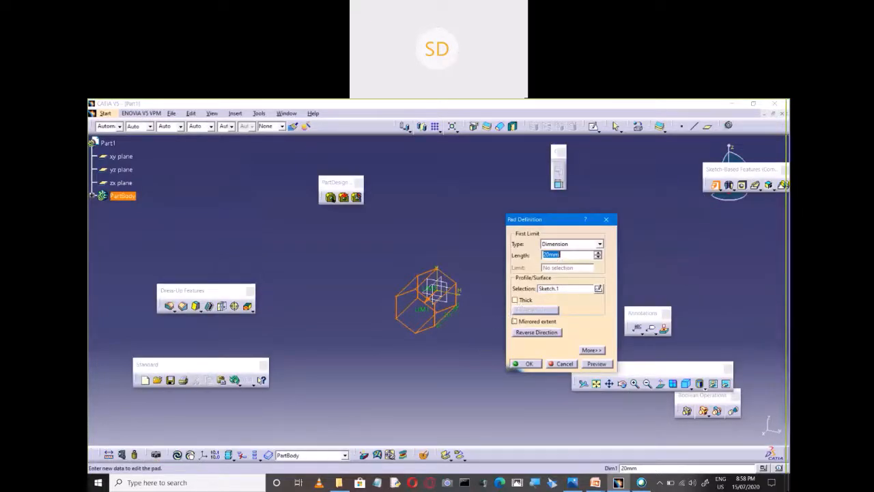
{"action": "left_click", "coordinate": [515, 321]}
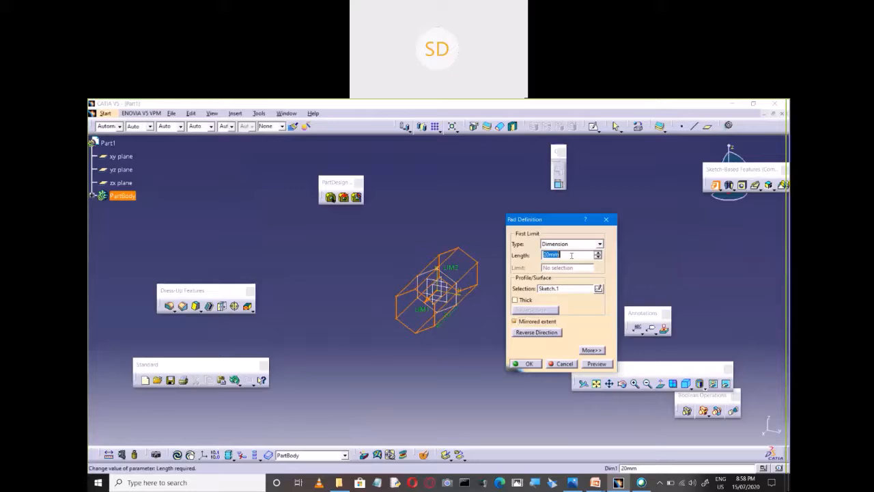
{"action": "key", "text": "alt+Tab"}
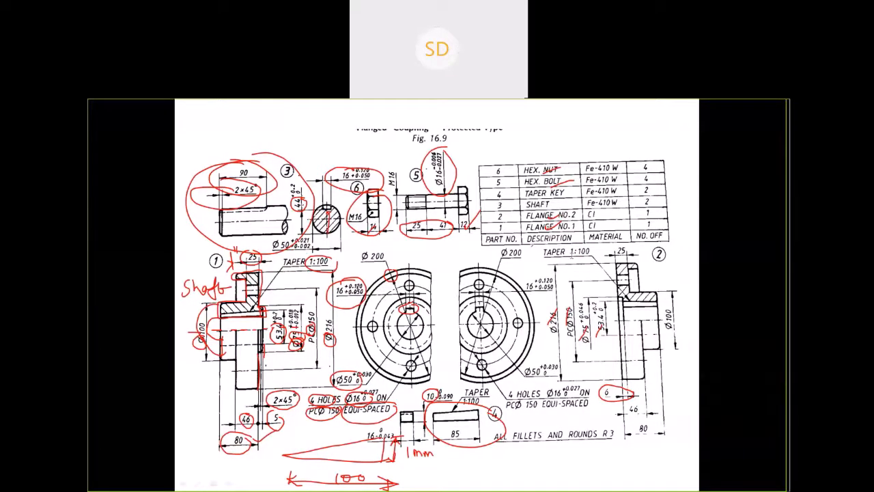
{"action": "key", "text": "alt+Tab"}
{"action": "type", "text": "7"}
{"action": "key", "text": "Return"}
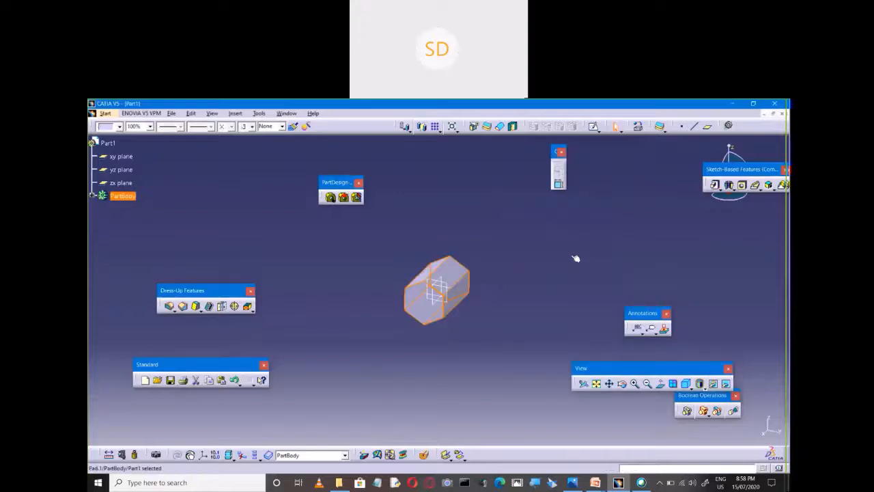
{"action": "left_click", "coordinate": [512, 294]}
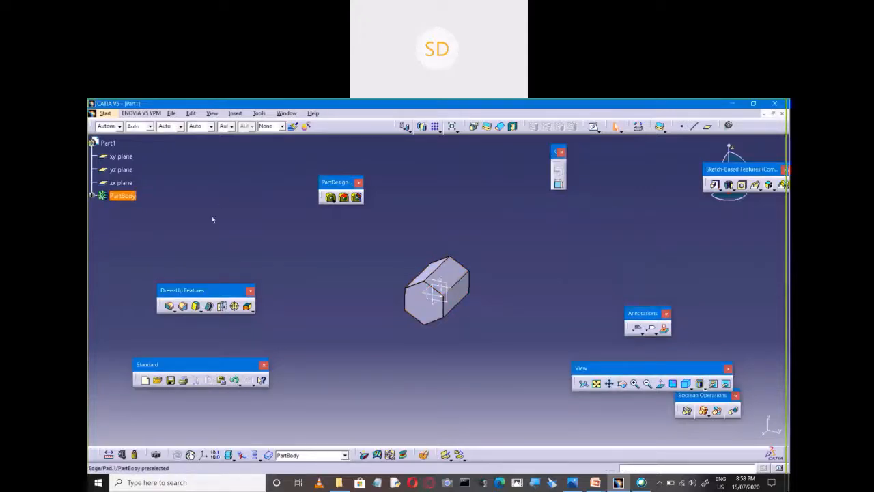
Reopen the hexagonal pad's definition and set its length to 6 mm.
{"action": "left_click", "coordinate": [92, 196]}
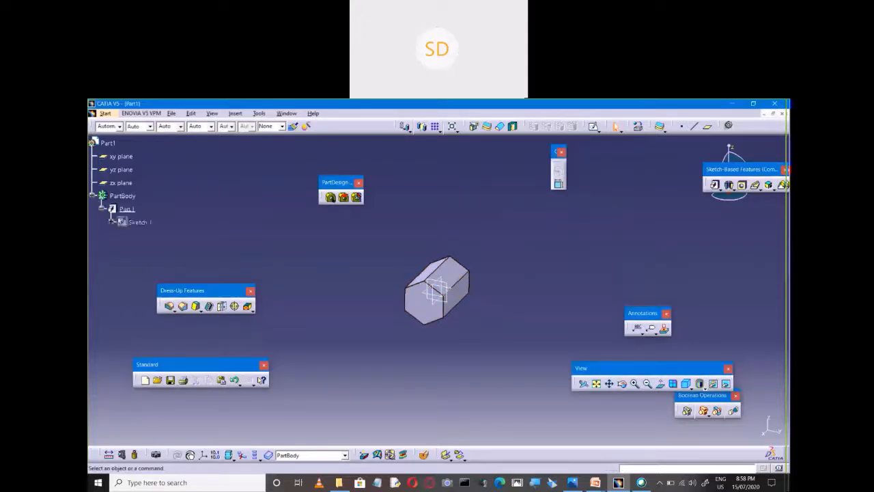
{"action": "right_click", "coordinate": [124, 209]}
{"action": "mouse_move", "coordinate": [157, 389]}
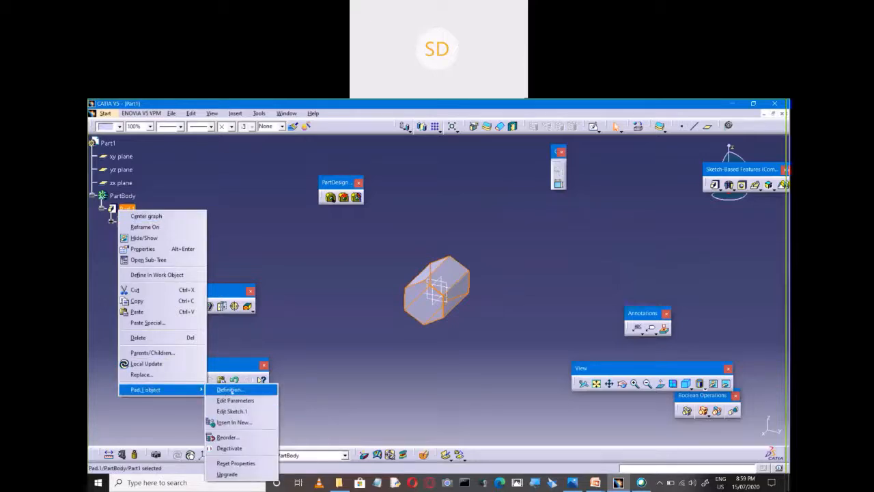
{"action": "left_click", "coordinate": [229, 389]}
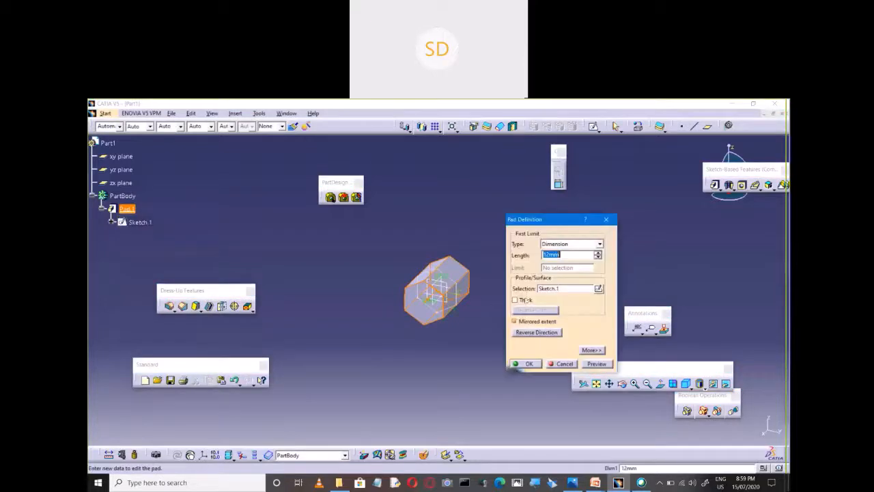
{"action": "type", "text": "6"}
{"action": "key", "text": "Return"}
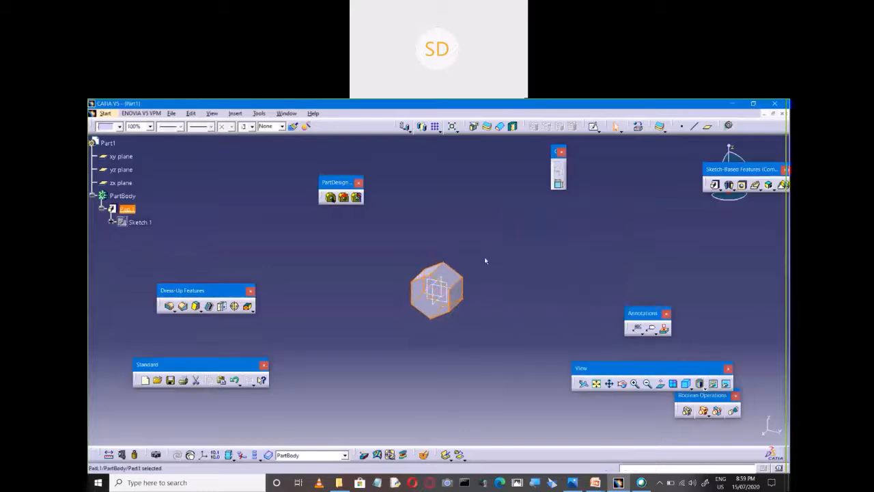
{"action": "left_click", "coordinate": [374, 234]}
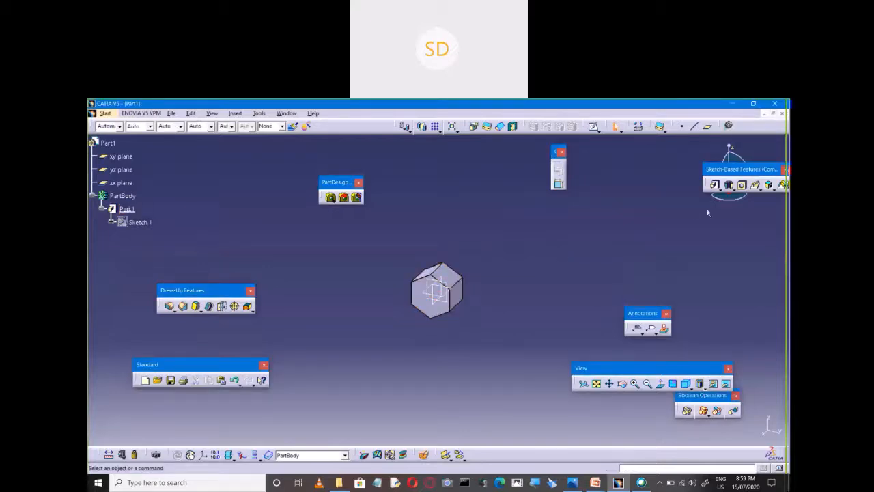
Start a second pad and open a sketch for its profile on the hexagonal head's front end face.
{"action": "left_click", "coordinate": [715, 184]}
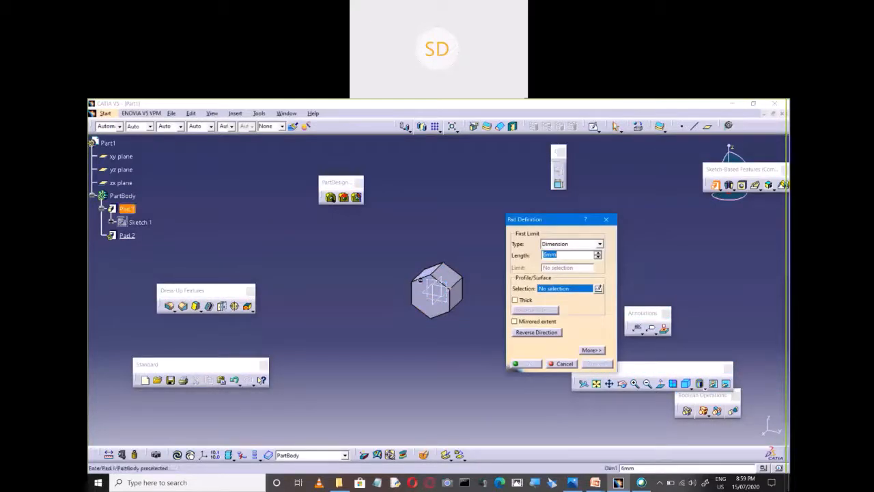
{"action": "left_click", "coordinate": [598, 288]}
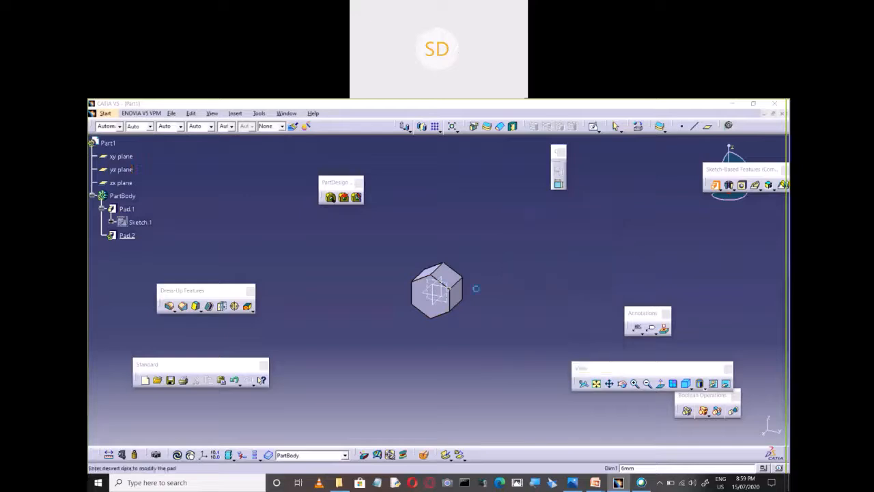
{"action": "left_click", "coordinate": [427, 290]}
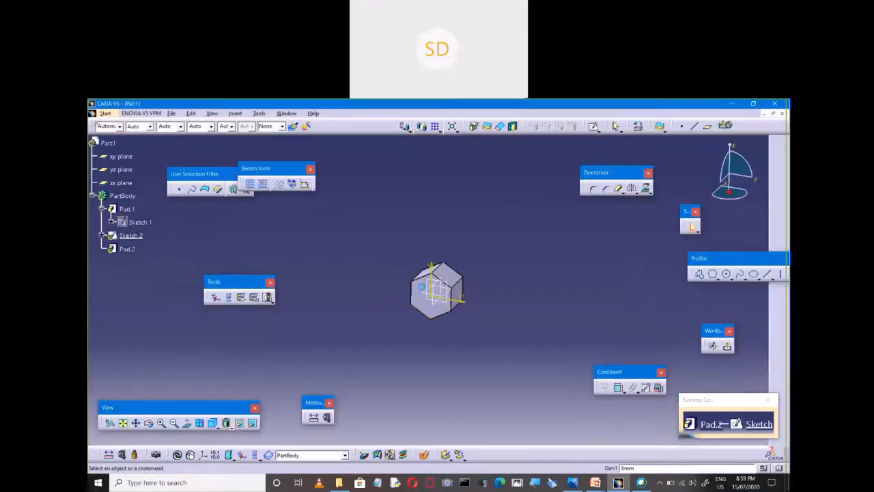
Draw a circle of radius 8 mm centred on the sketch origin.
{"action": "left_click", "coordinate": [726, 274]}
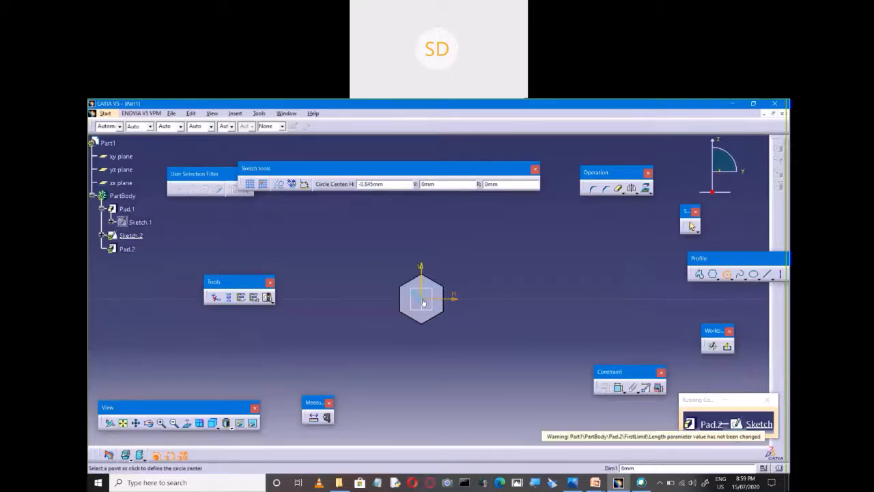
{"action": "key", "text": "Tab"}
{"action": "type", "text": "2"}
{"action": "key", "text": "Tab"}
{"action": "key", "text": "Tab"}
{"action": "type", "text": "8"}
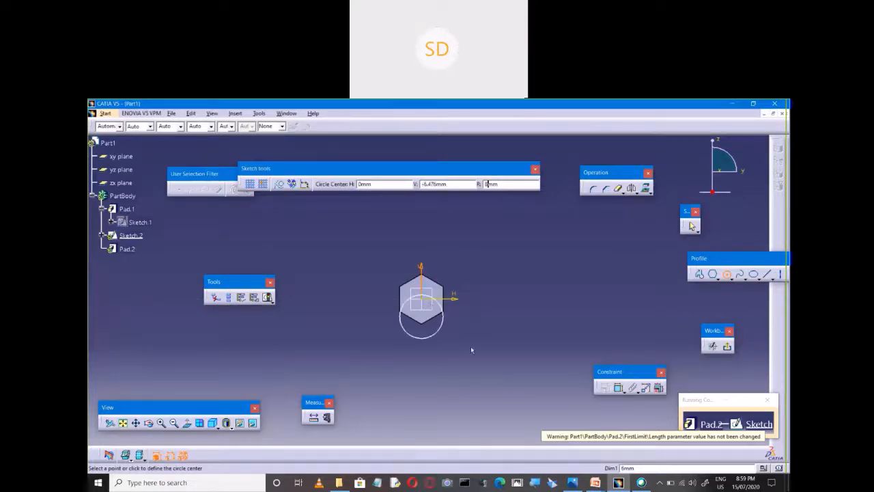
{"action": "left_click", "coordinate": [421, 301]}
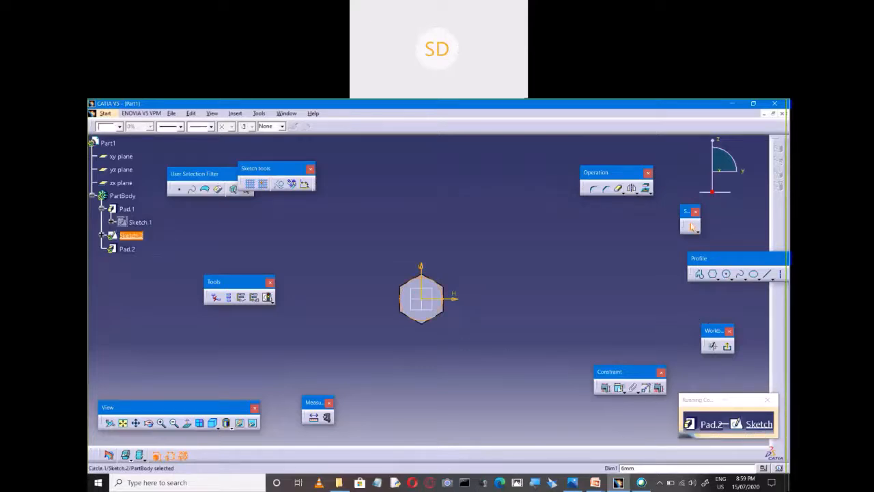
Constrain the circle's diameter to 16 mm, checking the bolt's shank diameter in the drawing.
{"action": "left_click", "coordinate": [621, 387]}
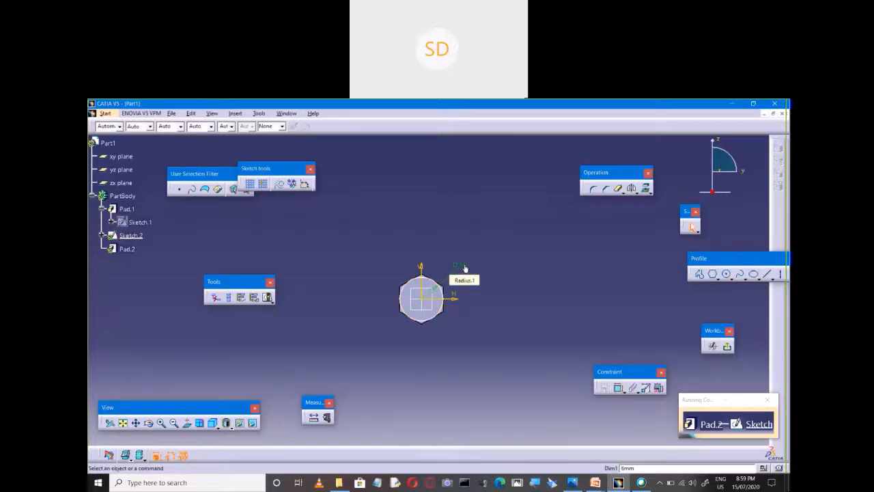
{"action": "key", "text": "alt+Tab"}
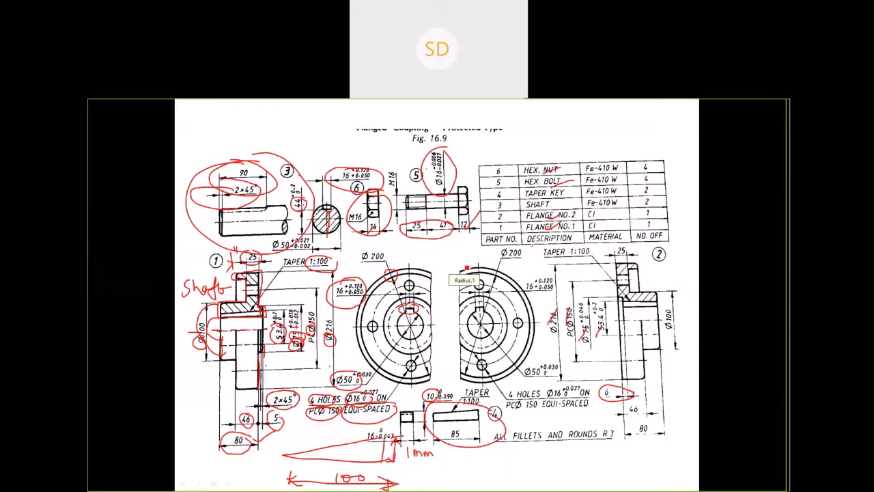
{"action": "key", "text": "alt+Tab"}
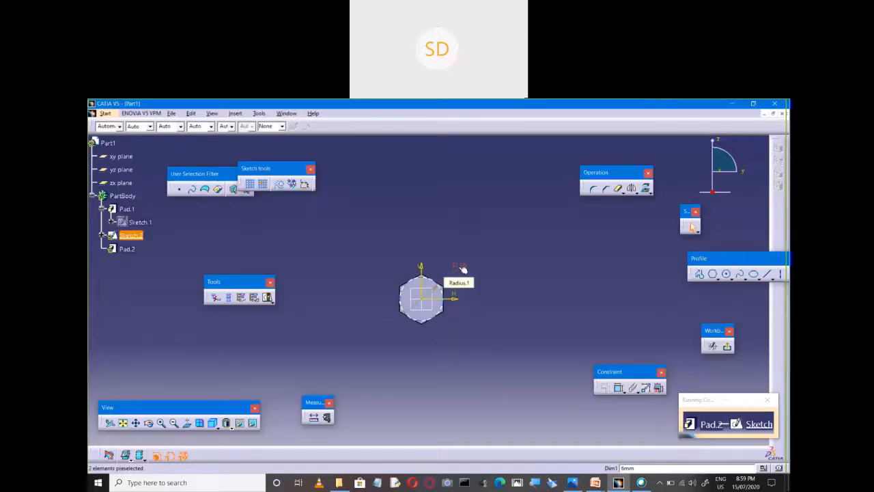
{"action": "double_click", "coordinate": [463, 269]}
{"action": "left_click", "coordinate": [642, 383]}
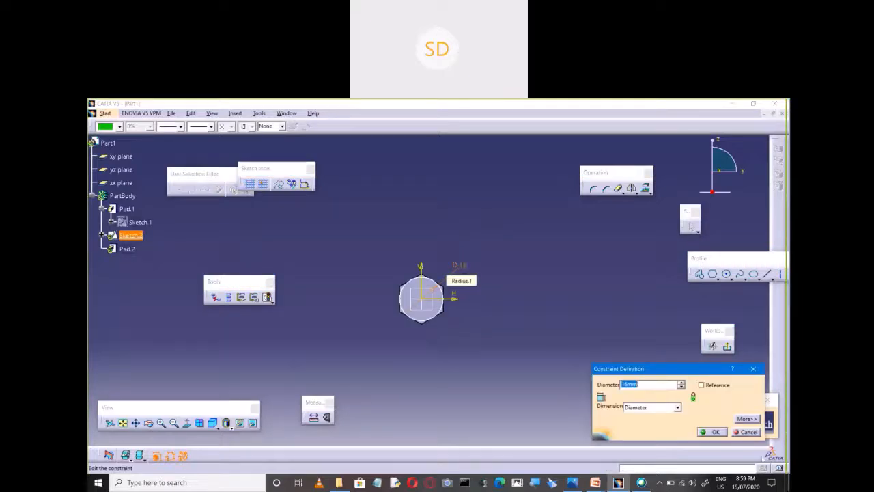
{"action": "left_click", "coordinate": [714, 432]}
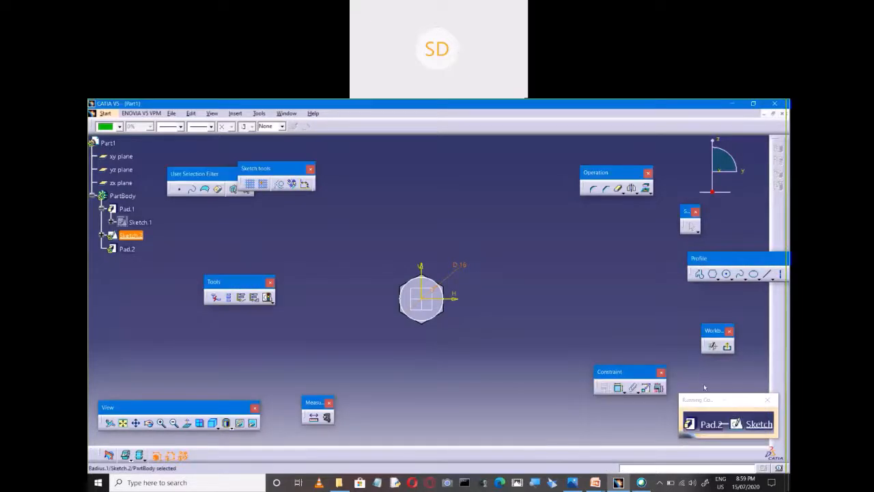
Exit the sketch, check the shank length in the drawing, and pad the circle 66 mm from the head.
{"action": "left_click", "coordinate": [728, 346]}
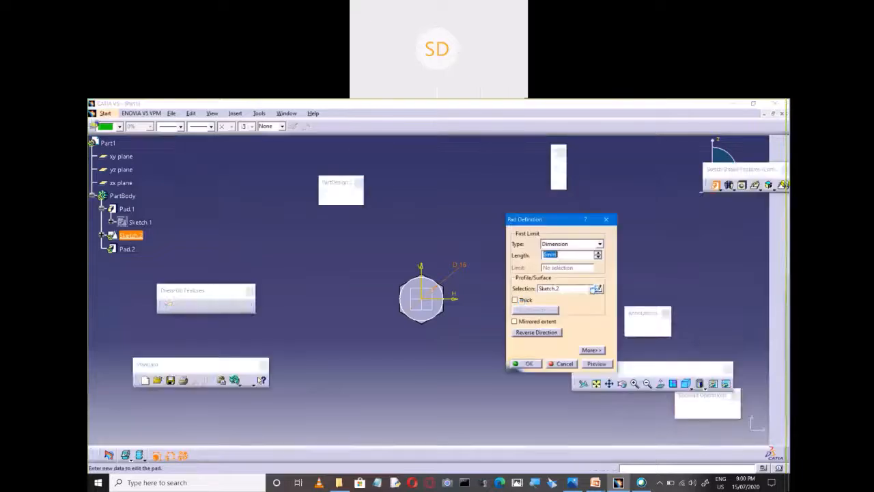
{"action": "key", "text": "alt+Tab"}
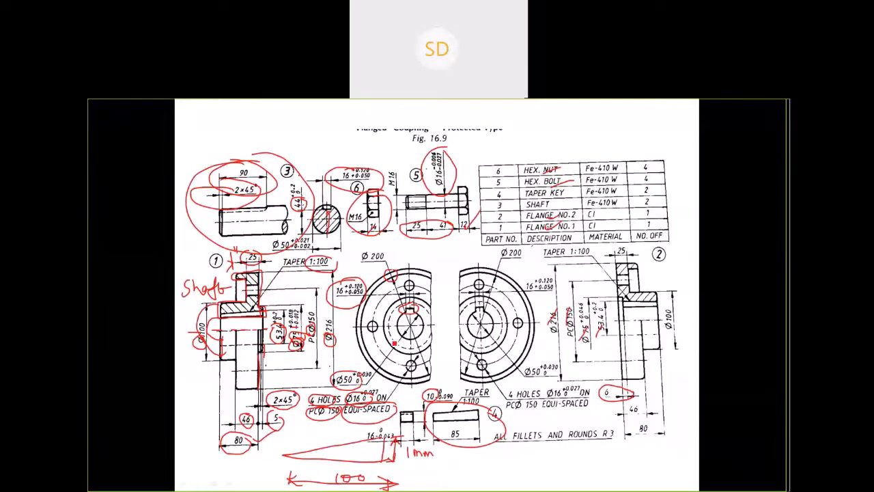
{"action": "key", "text": "alt+Tab"}
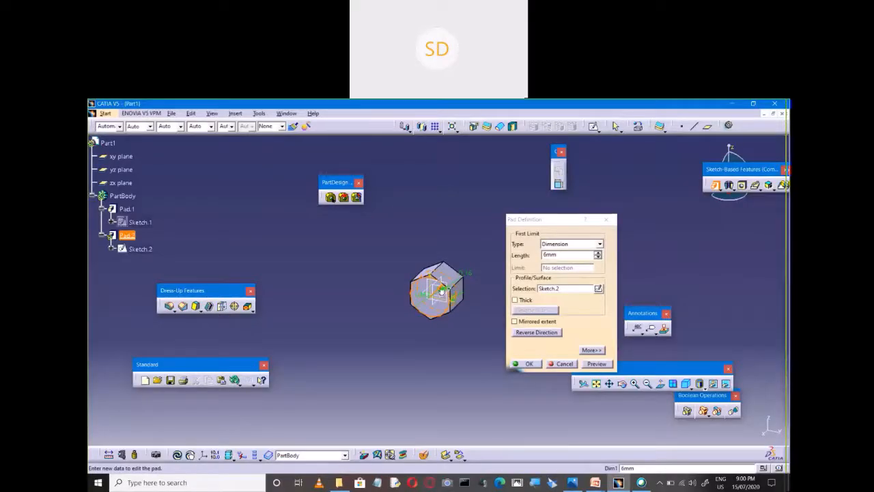
{"action": "left_click", "coordinate": [545, 257]}
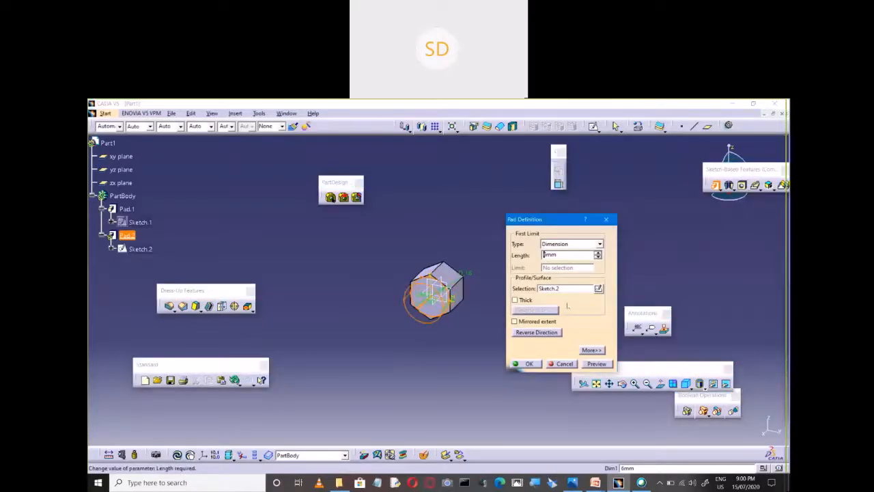
{"action": "type", "text": "6"}
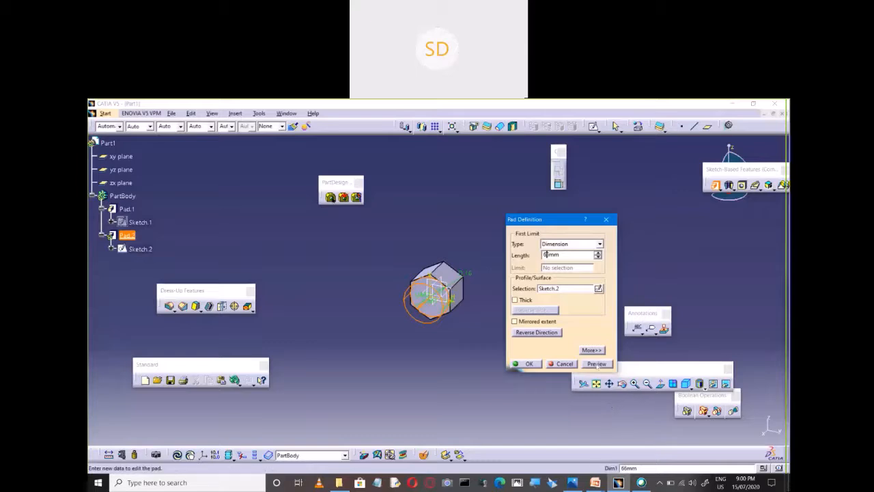
{"action": "key", "text": "Return"}
{"action": "left_click", "coordinate": [525, 363]}
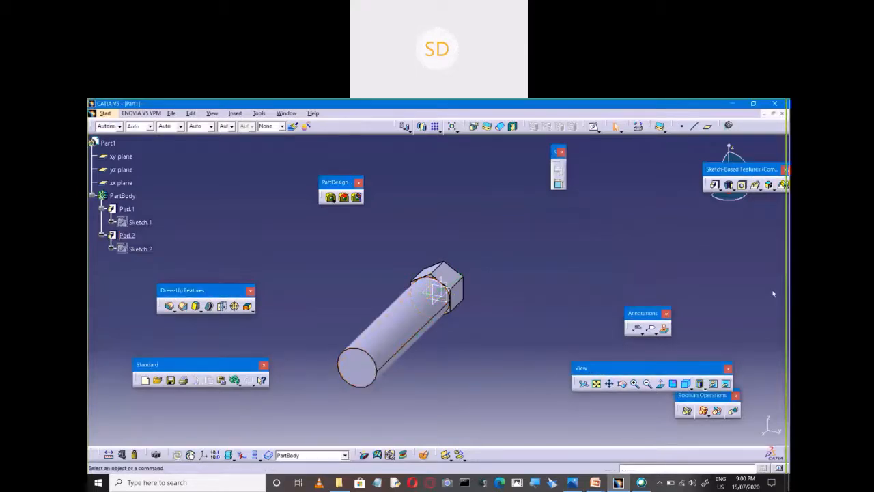
Open the hexagonal head's profile sketch, Sketch.1, for editing.
{"action": "right_click", "coordinate": [128, 214]}
{"action": "key", "text": "Escape"}
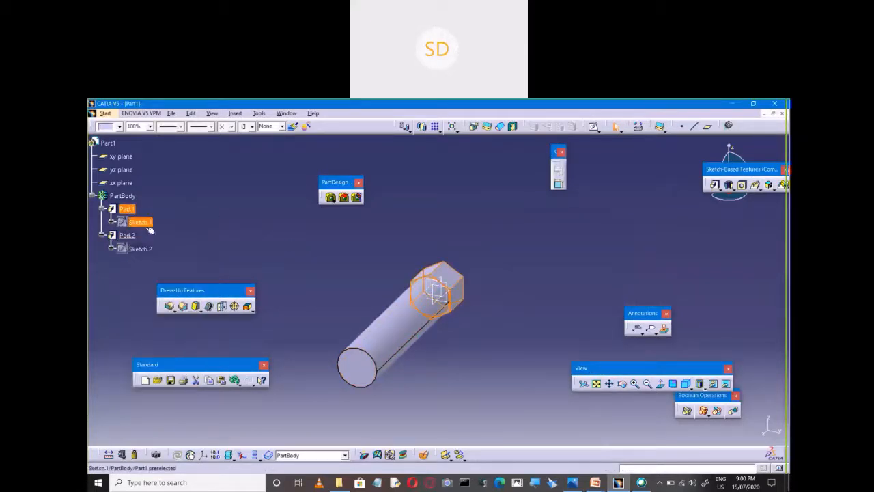
{"action": "right_click", "coordinate": [128, 214]}
{"action": "key", "text": "Escape"}
{"action": "right_click", "coordinate": [139, 222]}
{"action": "mouse_move", "coordinate": [194, 403]}
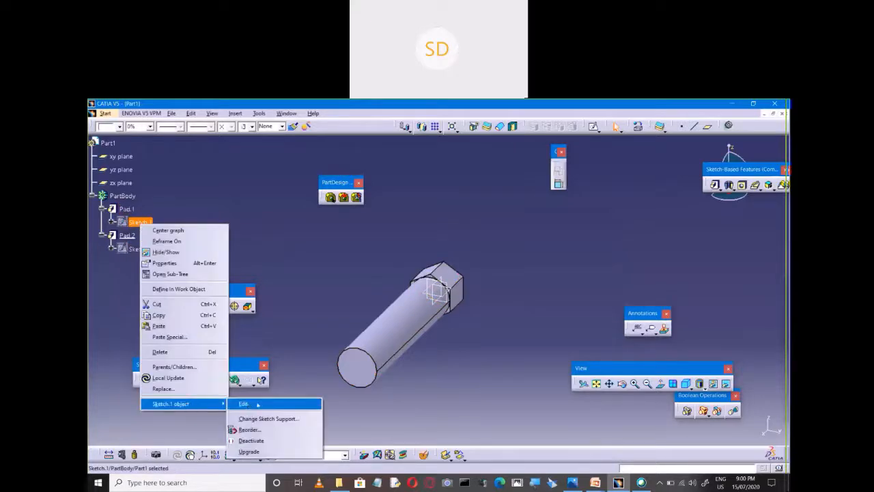
{"action": "left_click", "coordinate": [256, 403]}
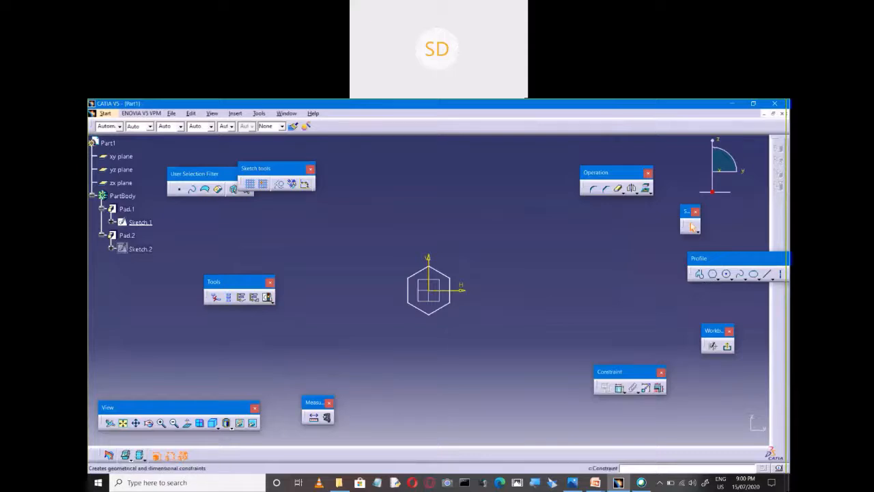
Dimension the length of the hexagon's lower-right edge.
{"action": "left_click", "coordinate": [619, 387]}
{"action": "left_click", "coordinate": [435, 310]}
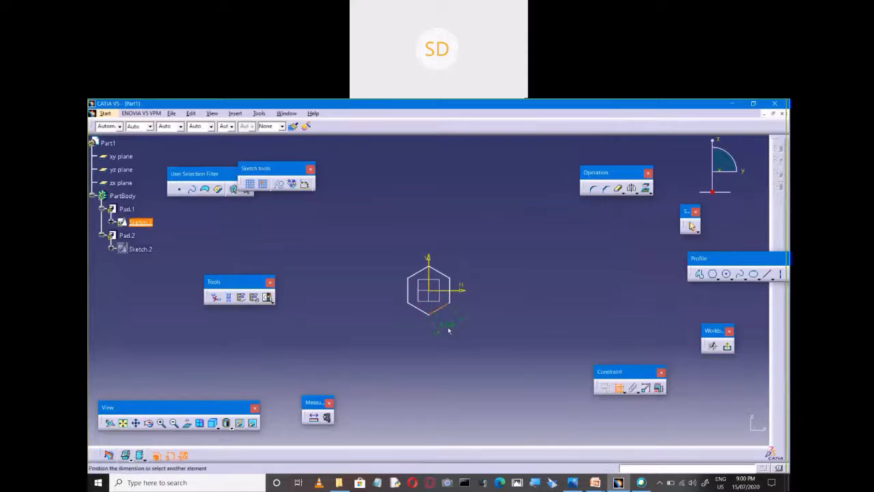
{"action": "left_click", "coordinate": [449, 330]}
{"action": "middle_click_drag", "start_coordinate": [457, 353], "coordinate": [482, 305]}
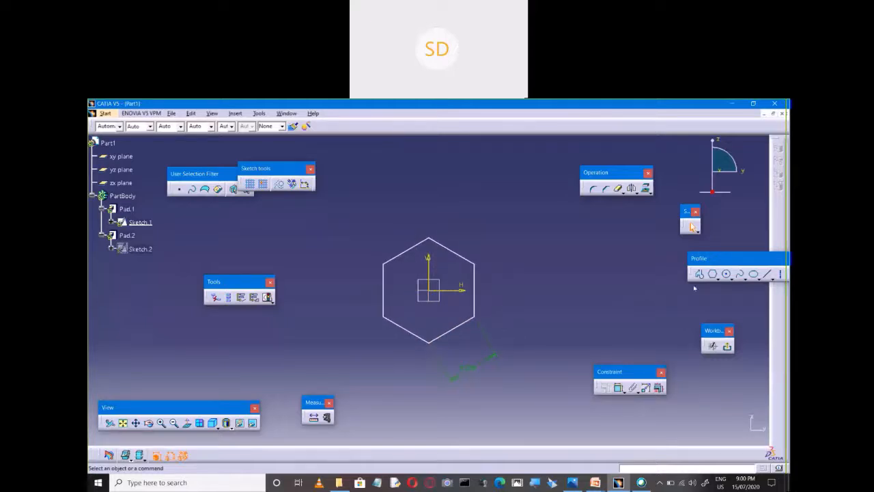
Draw a circle centred on the sketch origin that touches the hexagon's sides, and dimension its diameter.
{"action": "left_click", "coordinate": [727, 273]}
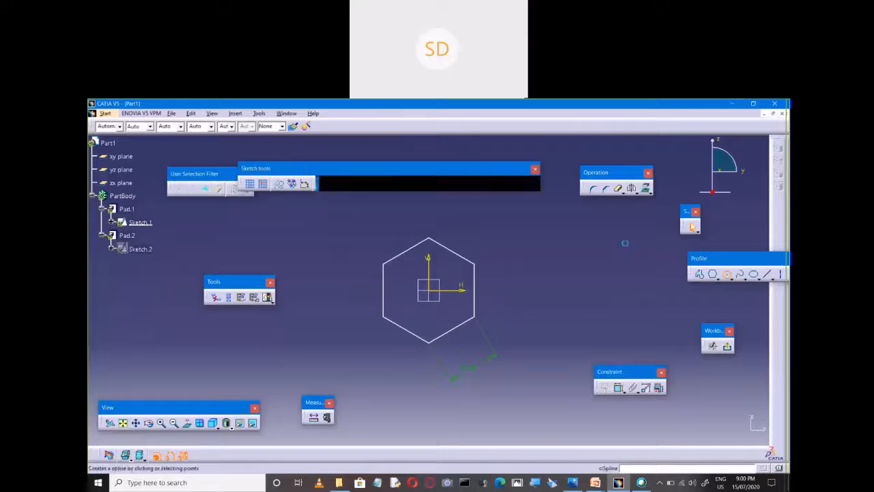
{"action": "left_click", "coordinate": [430, 291]}
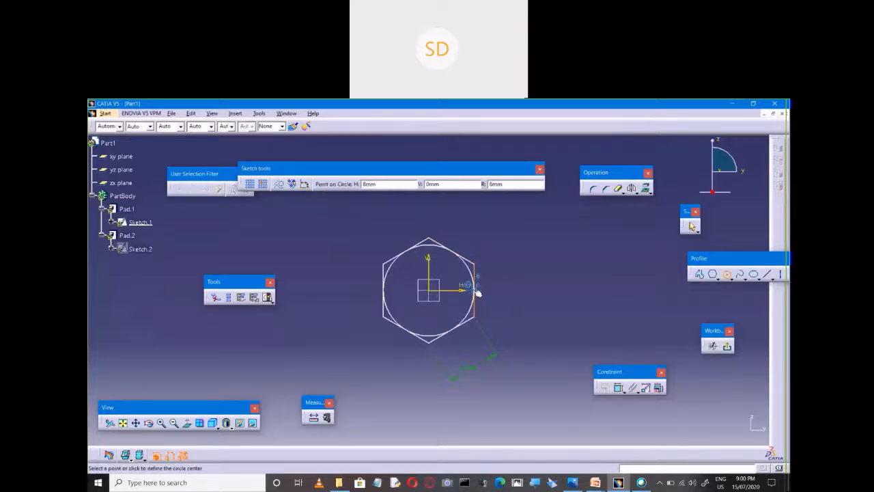
{"action": "left_click", "coordinate": [477, 293]}
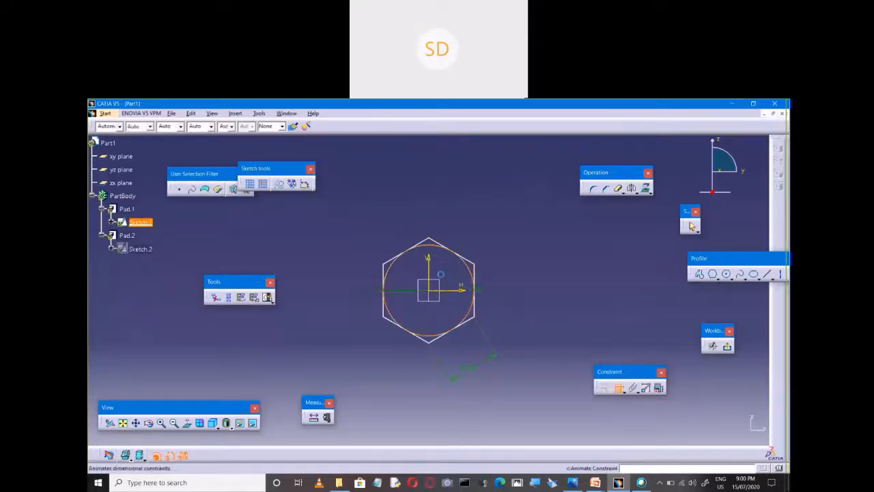
{"action": "left_click", "coordinate": [536, 271]}
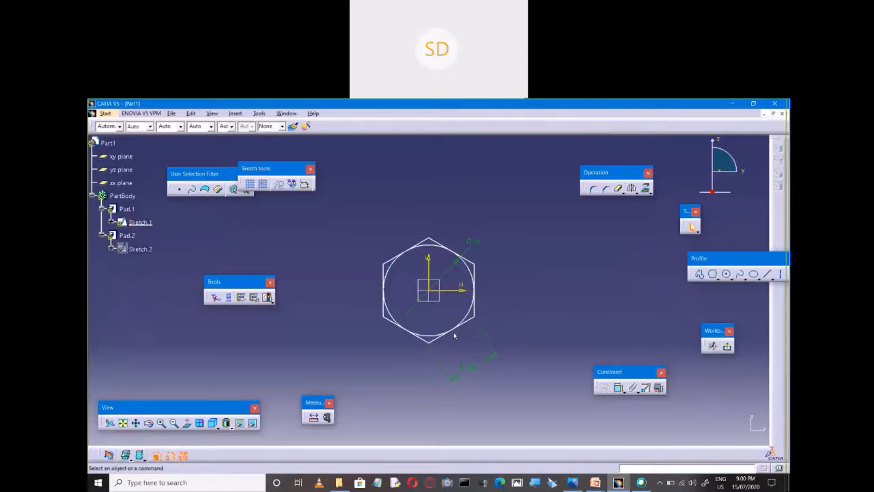
Dimension the vertical distance between the hexagon's top and bottom vertices and set it to 32 mm.
{"action": "left_click", "coordinate": [619, 387]}
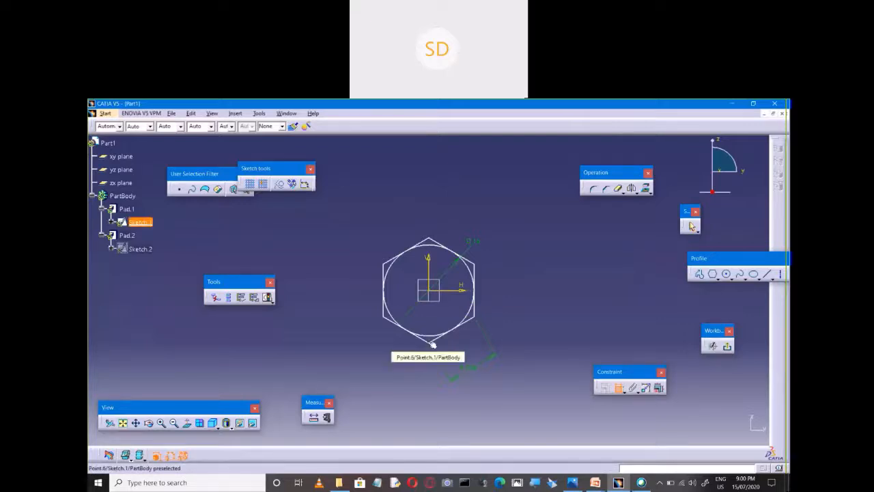
{"action": "left_click", "coordinate": [430, 240]}
{"action": "left_click", "coordinate": [356, 292]}
{"action": "double_click", "coordinate": [355, 292]}
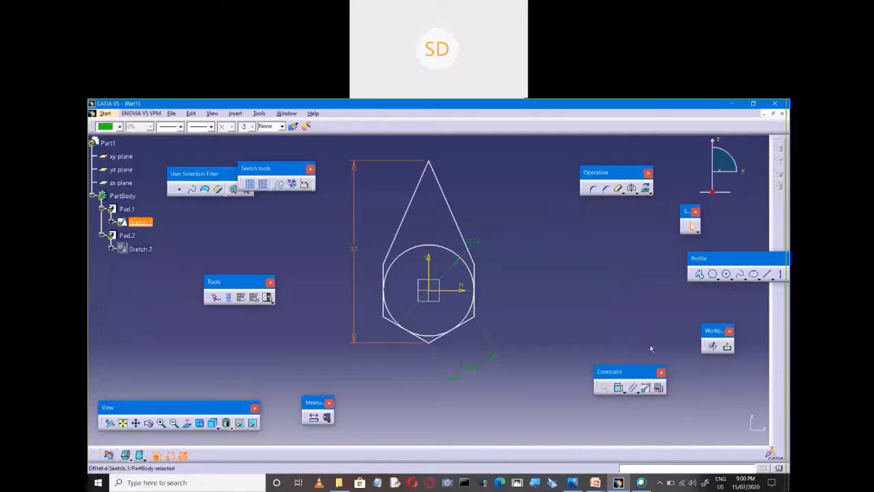
{"action": "left_click", "coordinate": [603, 296]}
{"action": "left_click", "coordinate": [613, 316]}
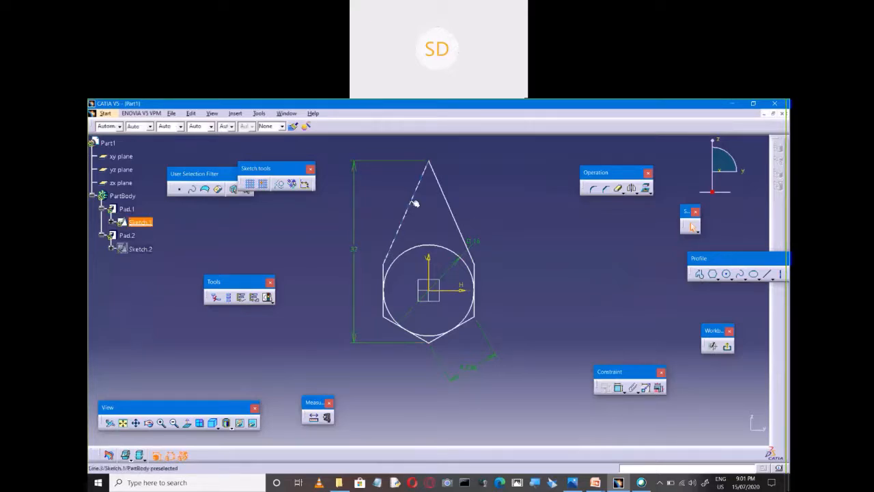
Delete the distorted hexagon, the circle and all remaining points and dimensions from the head sketch.
{"action": "left_click", "coordinate": [411, 201]}
{"action": "key", "text": "Delete"}
{"action": "left_click", "coordinate": [445, 202]}
{"action": "key", "text": "Delete"}
{"action": "left_click", "coordinate": [399, 260]}
{"action": "key", "text": "Delete"}
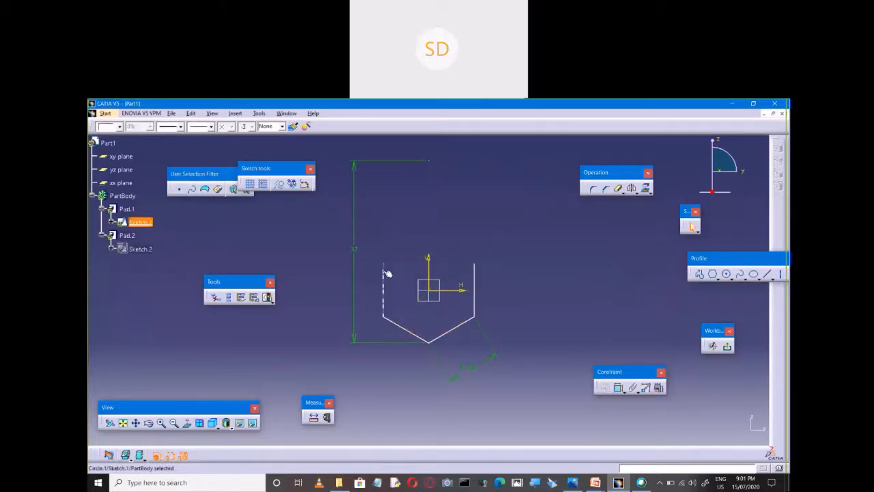
{"action": "left_click", "coordinate": [383, 280]}
{"action": "key", "text": "Delete"}
{"action": "left_click", "coordinate": [399, 325]}
{"action": "key", "text": "Delete"}
{"action": "left_click", "coordinate": [448, 338]}
{"action": "key", "text": "Delete"}
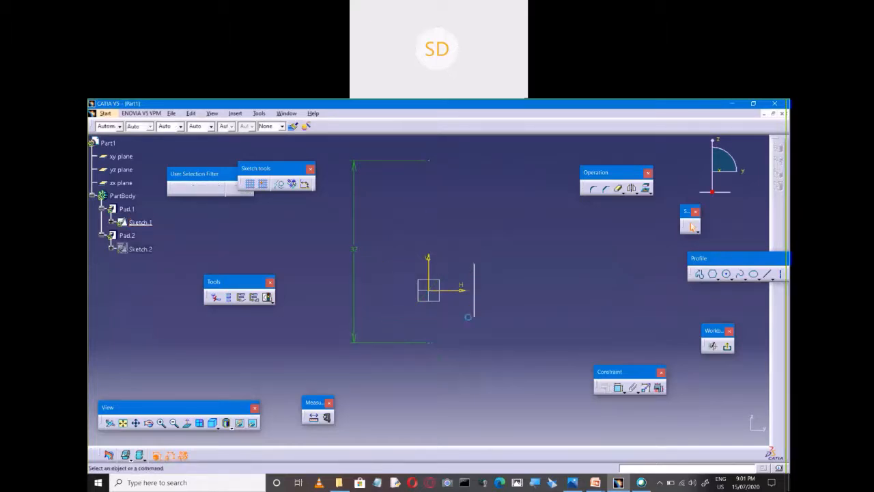
{"action": "left_click", "coordinate": [475, 310]}
{"action": "key", "text": "Delete"}
{"action": "left_click_drag", "start_coordinate": [332, 150], "coordinate": [506, 403]}
{"action": "key", "text": "Delete"}
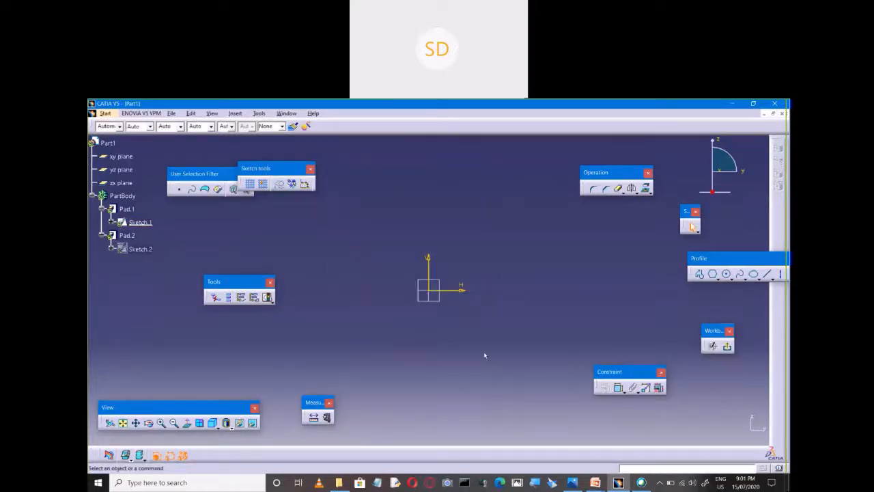
Draw a reference circle of radius 16 mm centred on the sketch origin.
{"action": "left_click", "coordinate": [726, 274]}
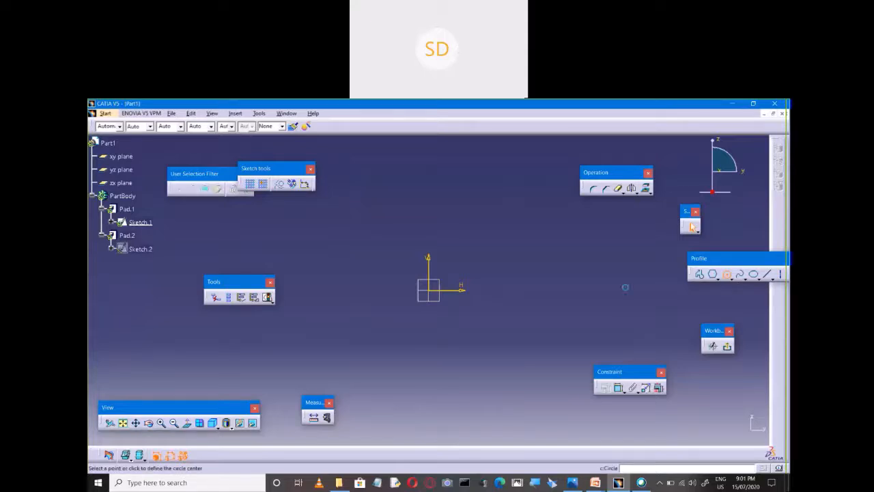
{"action": "left_click", "coordinate": [432, 293]}
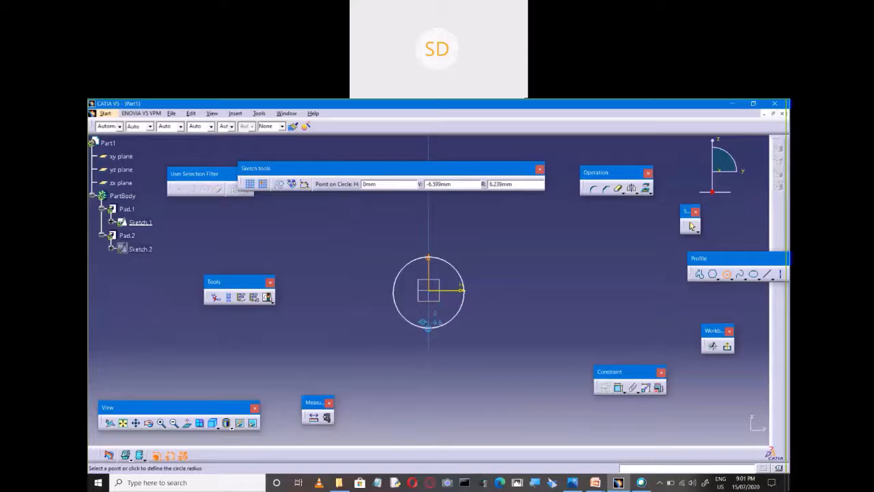
{"action": "key", "text": "Tab"}
{"action": "type", "text": "16"}
{"action": "key", "text": "Return"}
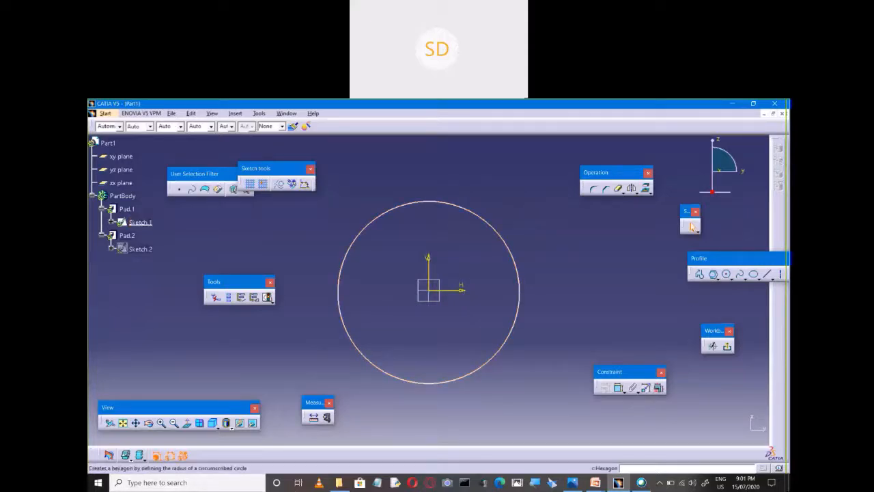
Draw a hexagon about 27.2 mm across flats, centred on the sketch origin inside the 16 mm radius circle.
{"action": "left_click", "coordinate": [712, 274]}
{"action": "left_click", "coordinate": [428, 291]}
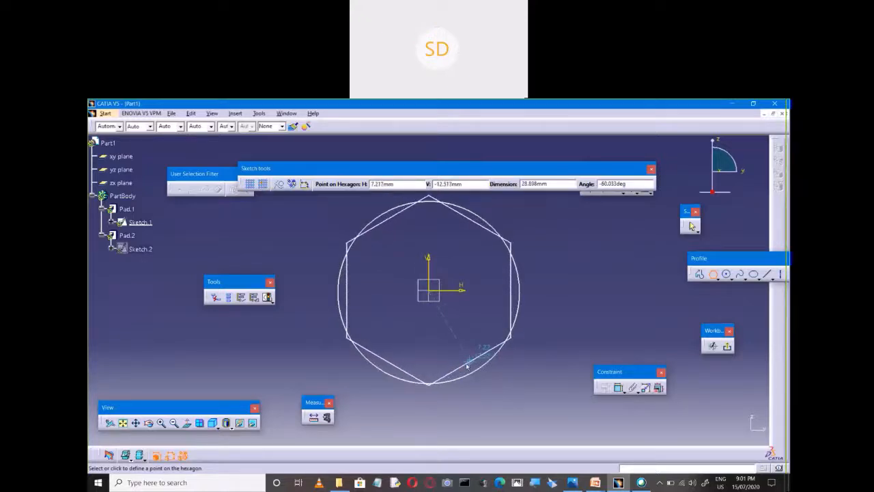
{"action": "key", "text": "Tab"}
{"action": "type", "text": "0"}
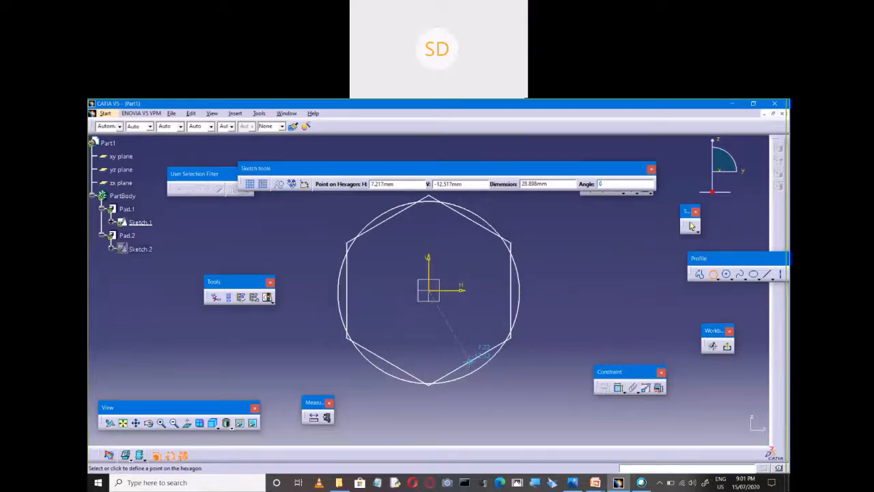
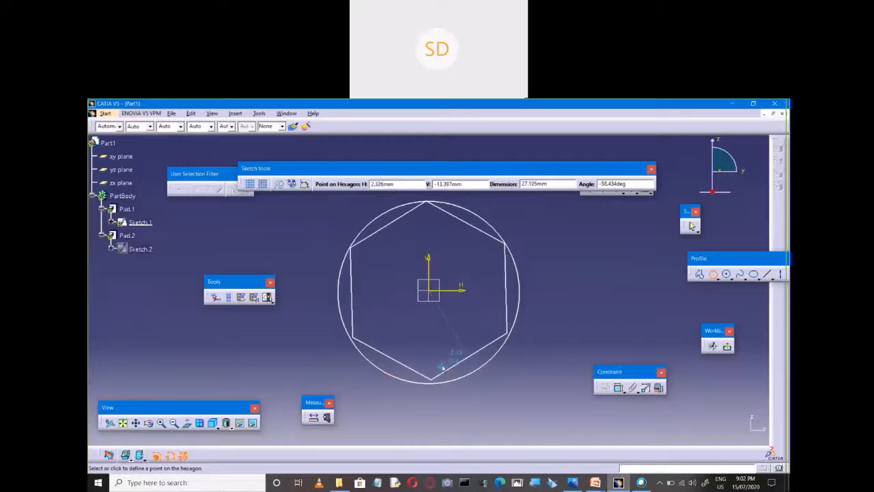
{"action": "left_click", "coordinate": [441, 365]}
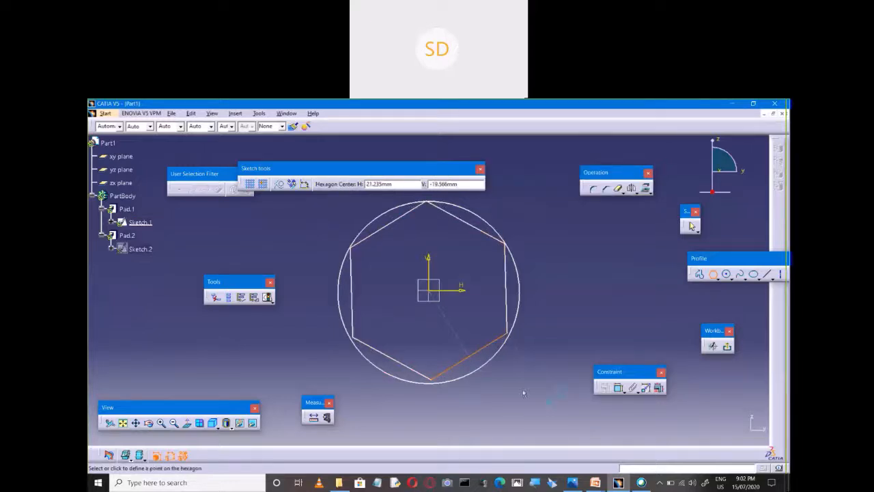
{"action": "left_click", "coordinate": [549, 401]}
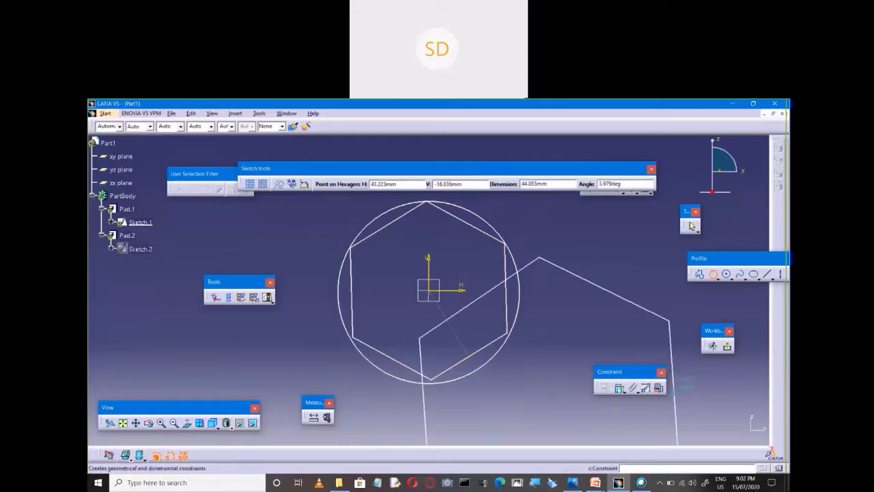
Try to constrain the hexagon's bottom vertex coincident with the reference circle.
{"action": "left_click", "coordinate": [618, 387]}
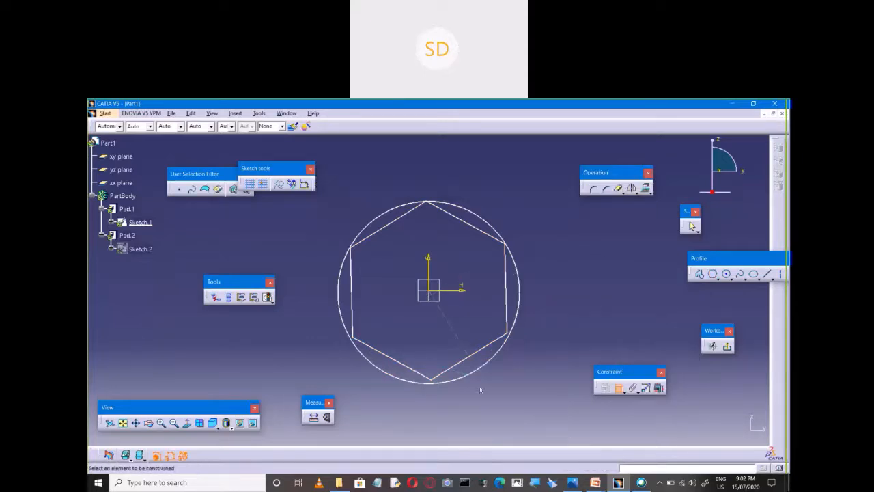
{"action": "left_click_drag", "start_coordinate": [473, 354], "coordinate": [487, 373]}
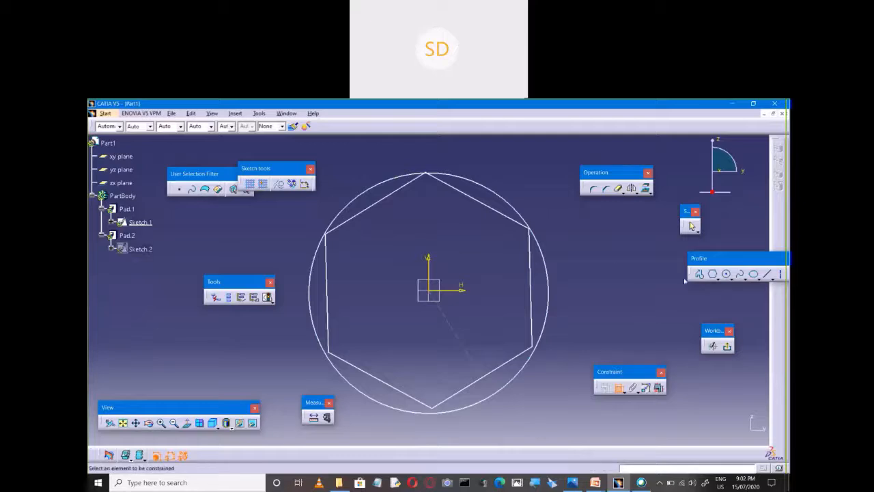
{"action": "left_click", "coordinate": [691, 225]}
{"action": "left_click", "coordinate": [491, 377]}
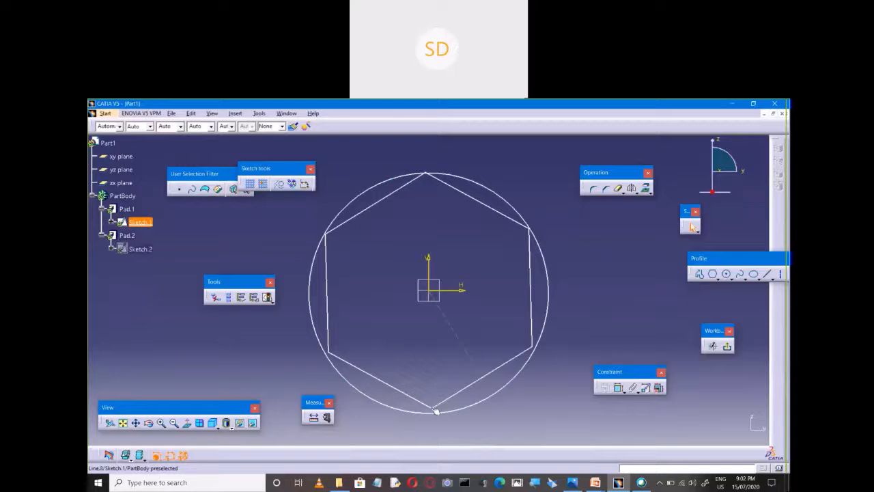
{"action": "left_click", "coordinate": [438, 414]}
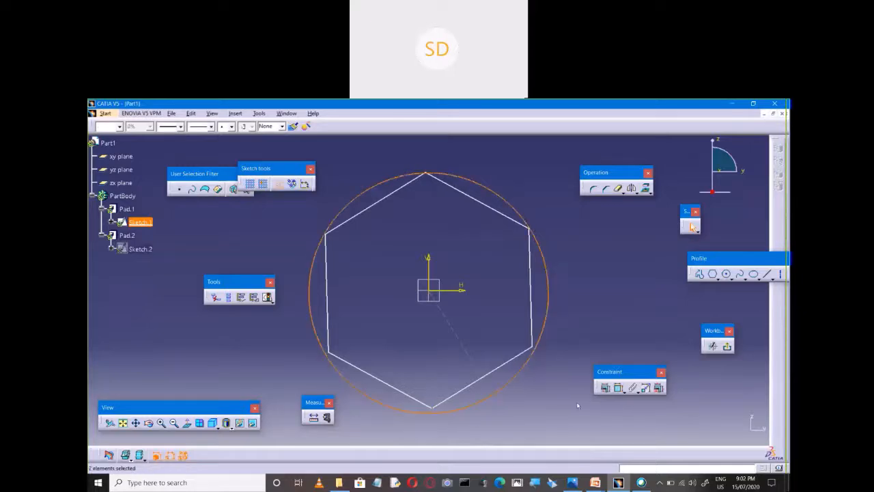
{"action": "left_click", "coordinate": [691, 226]}
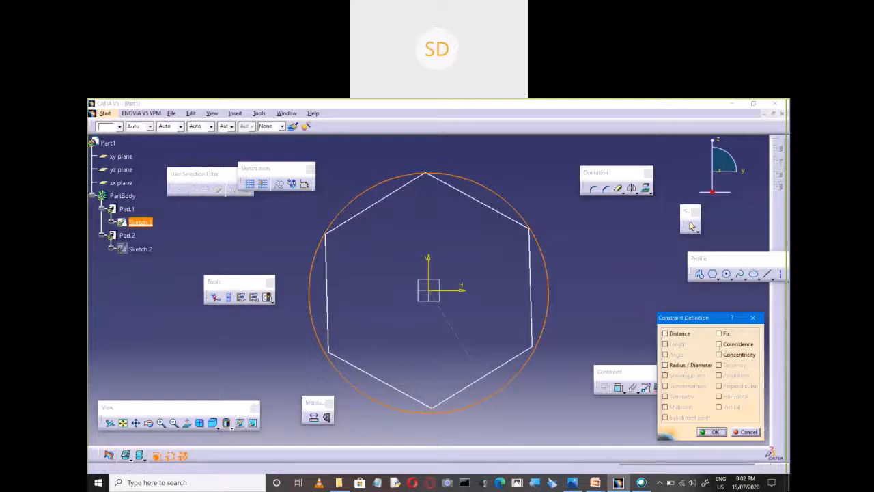
{"action": "left_click", "coordinate": [718, 344]}
{"action": "left_click", "coordinate": [712, 431]}
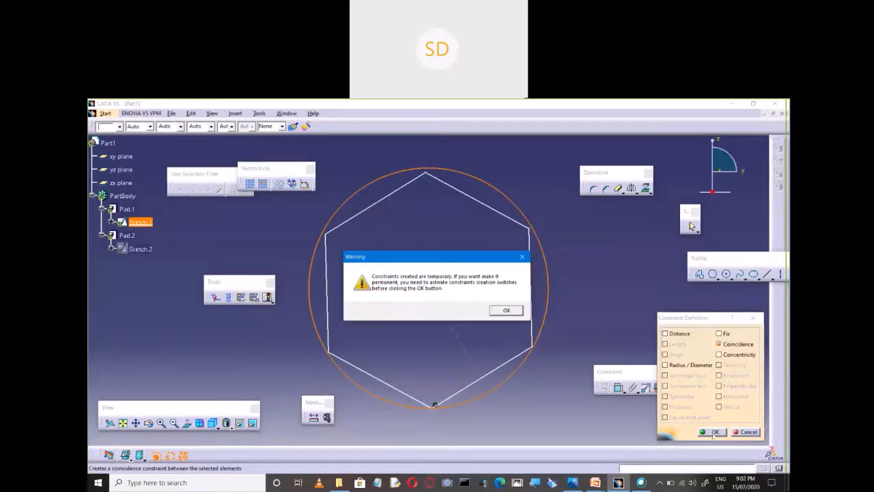
{"action": "left_click", "coordinate": [505, 310]}
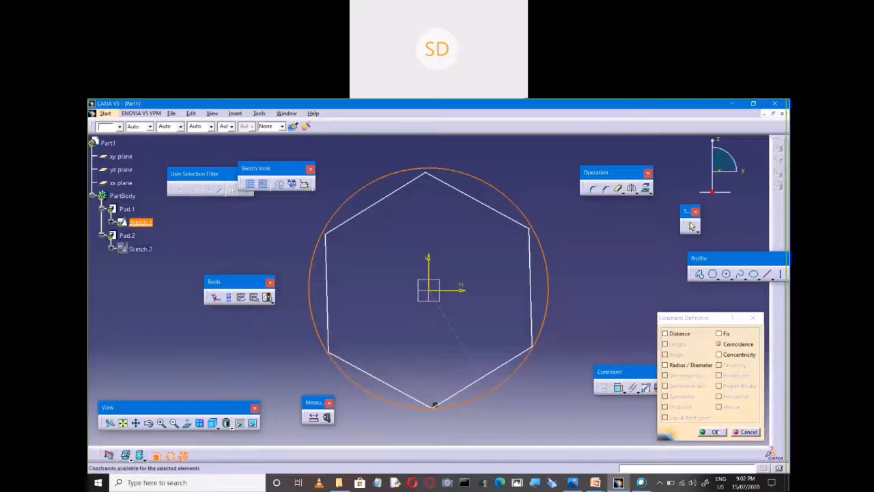
{"action": "left_click", "coordinate": [746, 432]}
Delete the reference circle and exit the sketch to rebuild the bolt head with the enlarged hexagon.
{"action": "left_click", "coordinate": [513, 382]}
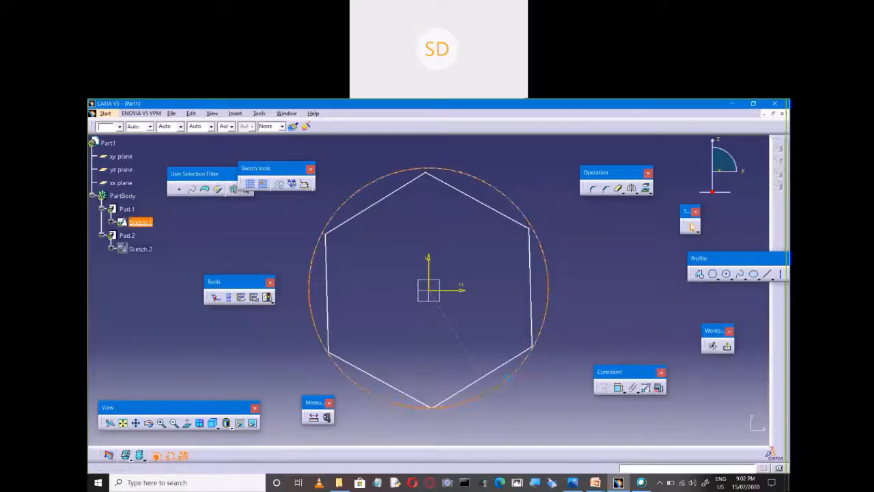
{"action": "key", "text": "Delete"}
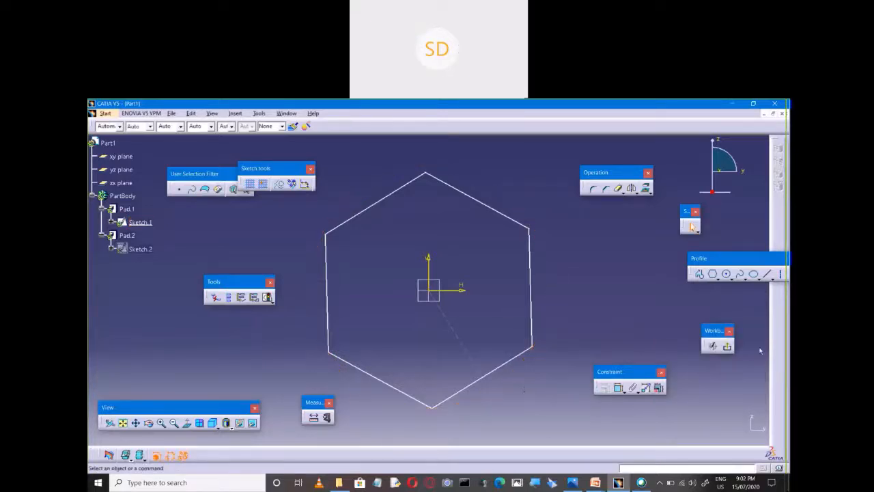
{"action": "left_click", "coordinate": [727, 345]}
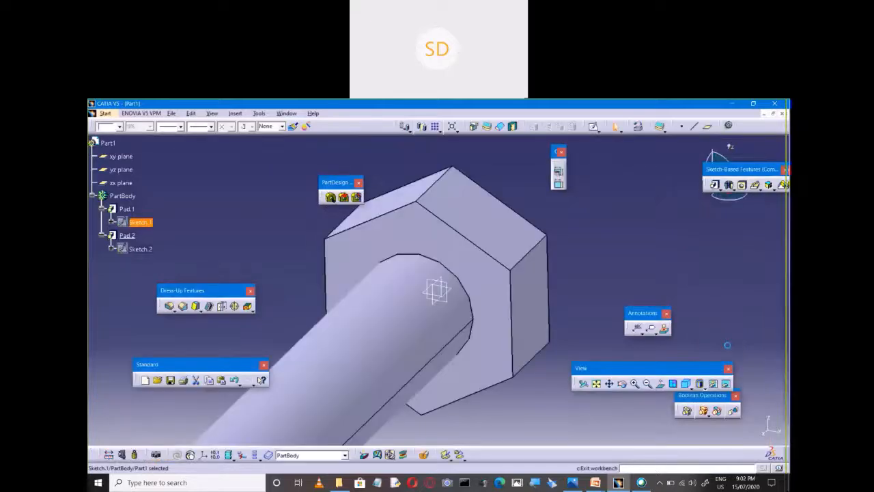
{"action": "left_click", "coordinate": [499, 408]}
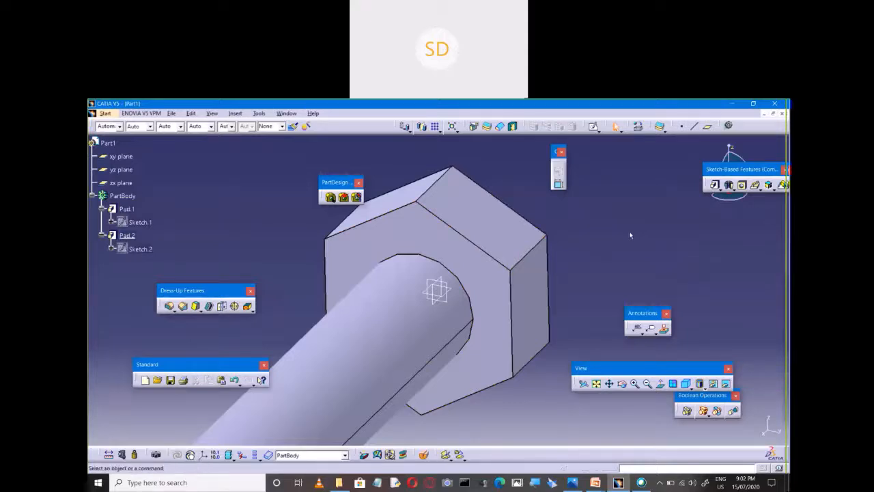
{"action": "middle_click_drag", "start_coordinate": [630, 235], "coordinate": [621, 251], "text": "ctrl"}
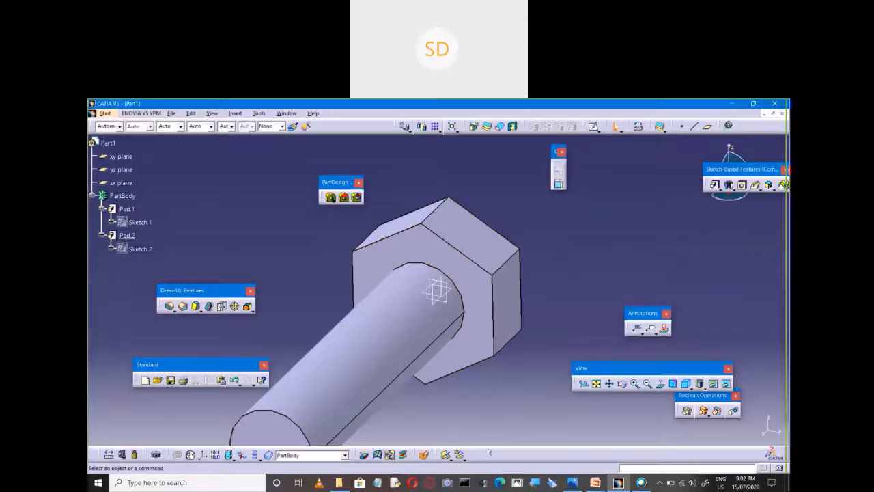
Check the hex bolt on the coupling drawing in PowerPoint, return to CATIA and save the part as Bolt in the Flange Coupling folder.
{"action": "mouse_move", "coordinate": [595, 482]}
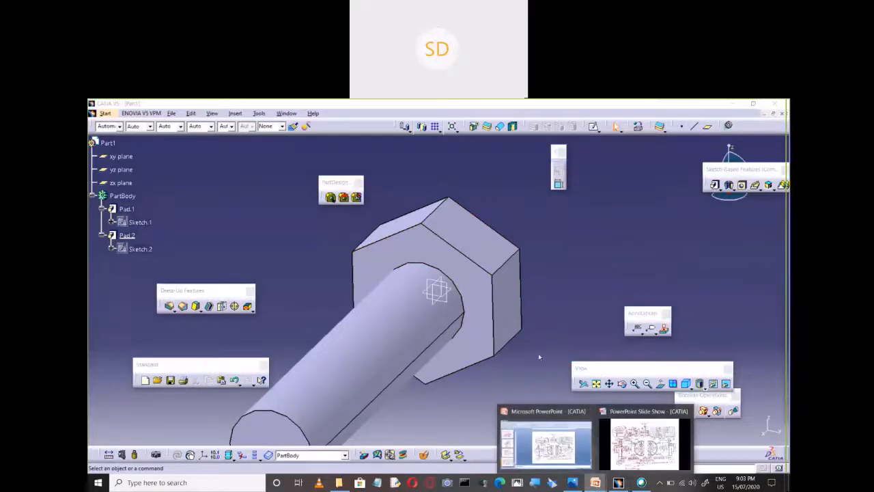
{"action": "left_click", "coordinate": [628, 418]}
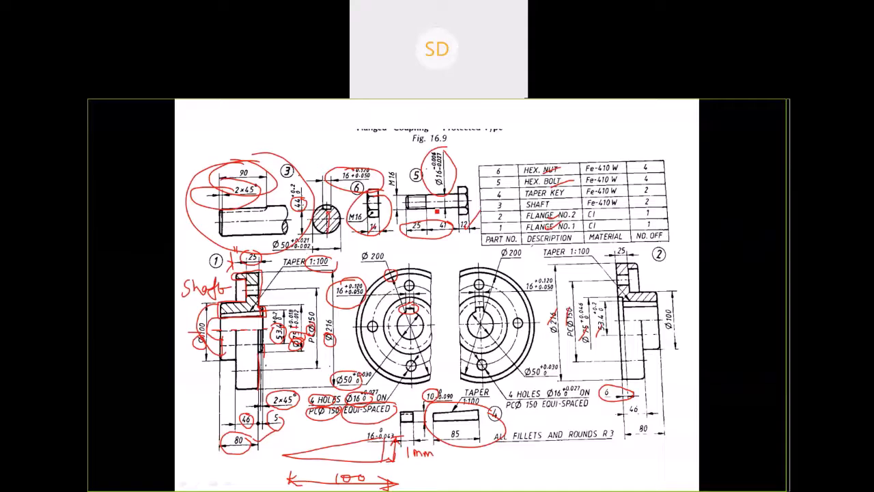
{"action": "key", "text": "alt+Tab"}
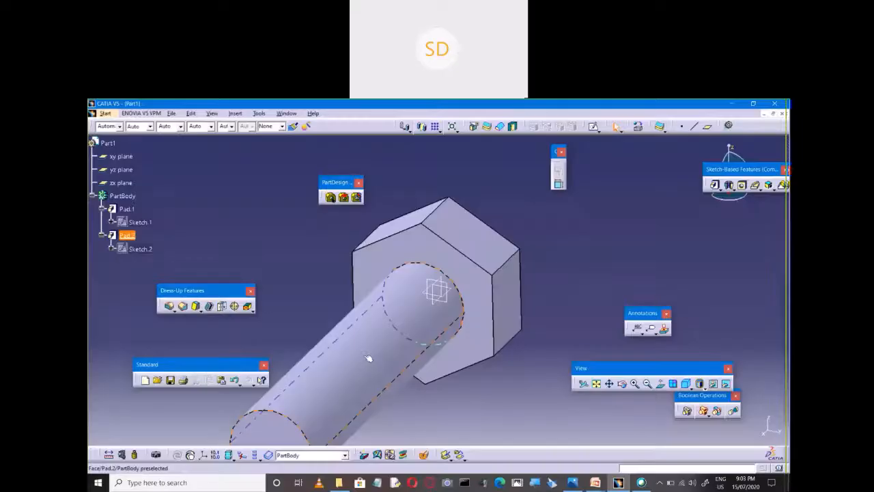
{"action": "key", "text": "ctrl+s"}
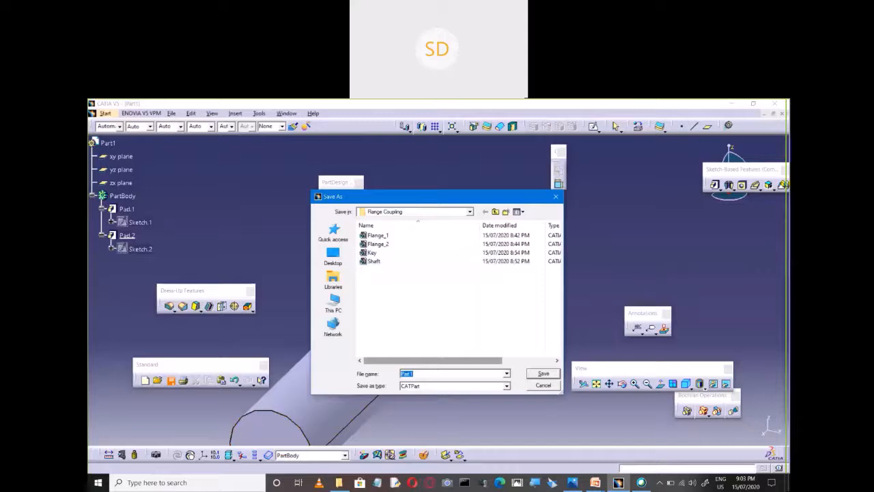
{"action": "type", "text": "Bolt"}
{"action": "key", "text": "Return"}
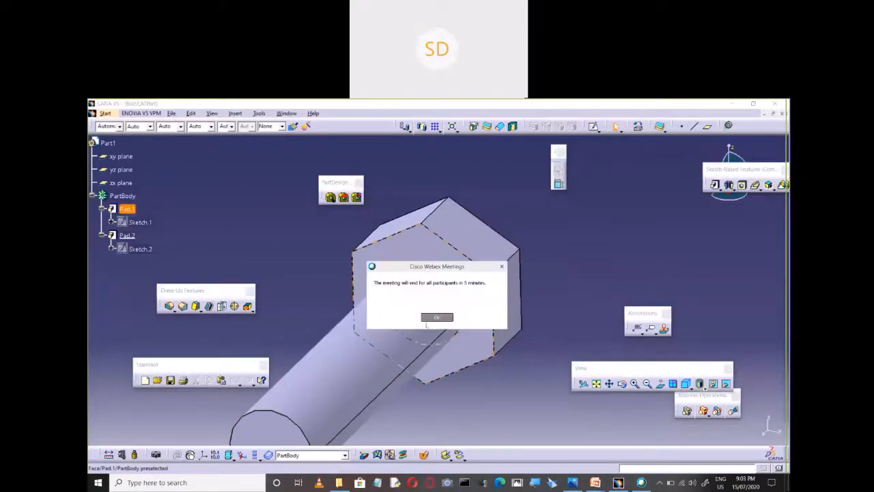
{"action": "left_click", "coordinate": [438, 317]}
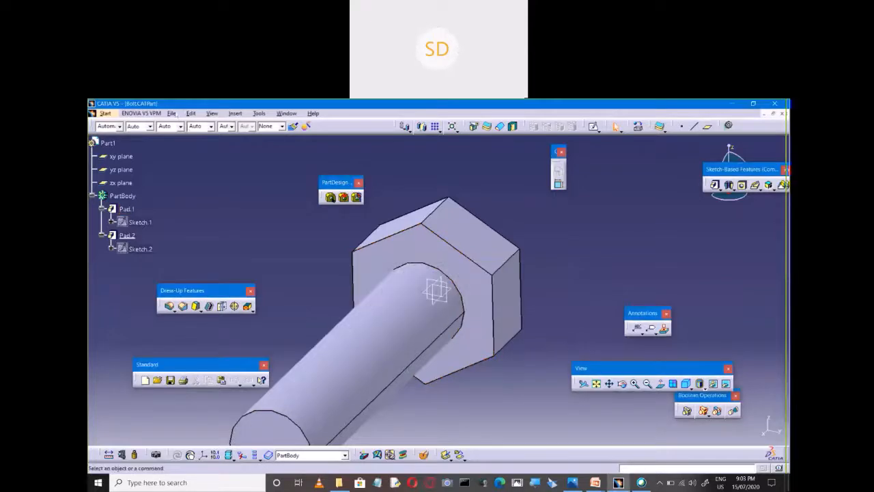
Save a copy of the bolt part under the name Nut in the Flange Coupling folder.
{"action": "left_click", "coordinate": [172, 114]}
{"action": "left_click", "coordinate": [192, 183]}
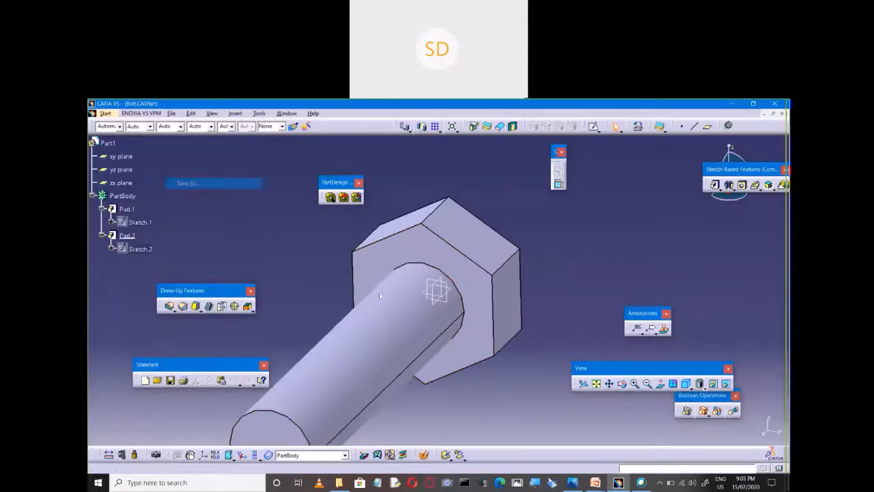
{"action": "type", "text": "Nut"}
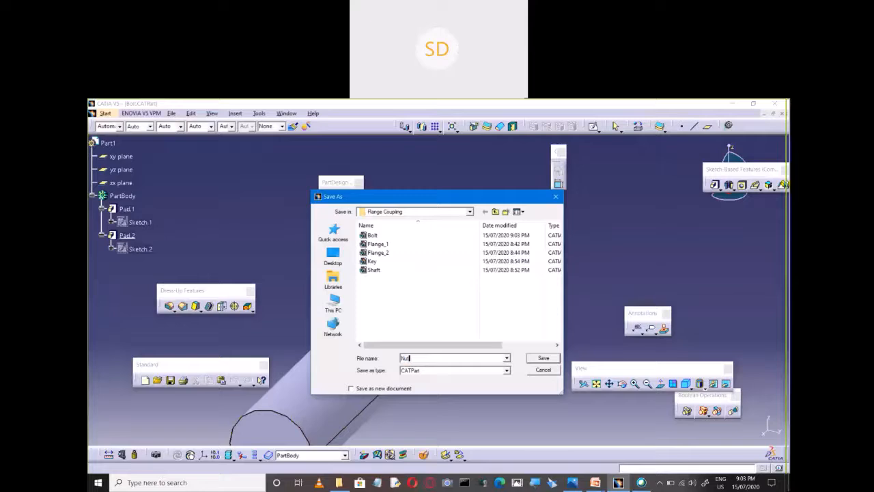
{"action": "left_click", "coordinate": [544, 359]}
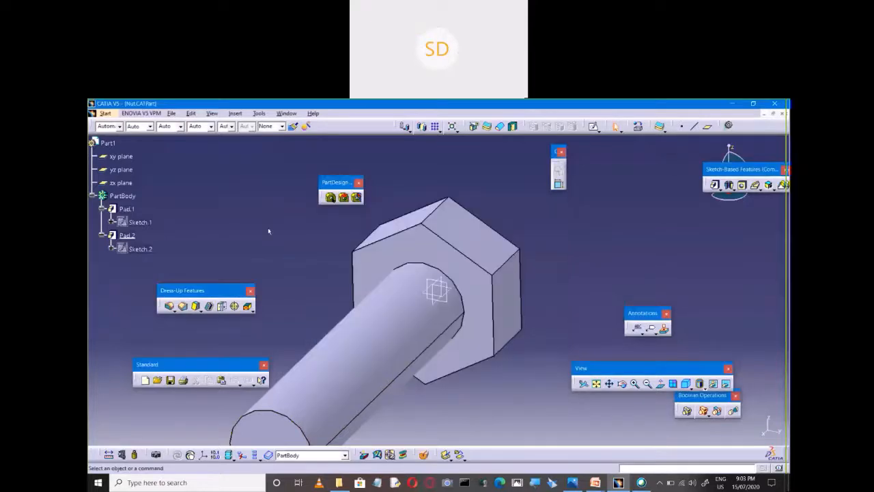
Delete the cylindrical shank pad together with its sketch, keeping only the hexagonal head as the nut body.
{"action": "left_click", "coordinate": [126, 235]}
{"action": "right_click", "coordinate": [130, 237]}
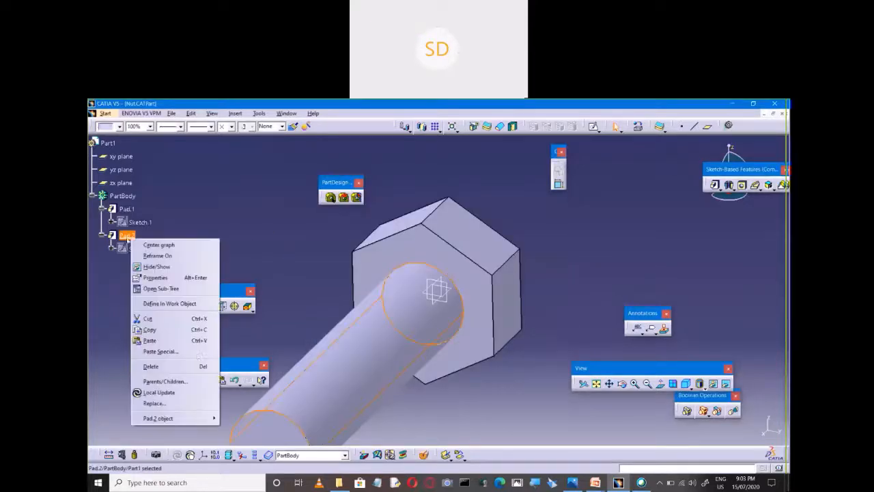
{"action": "left_click", "coordinate": [162, 367]}
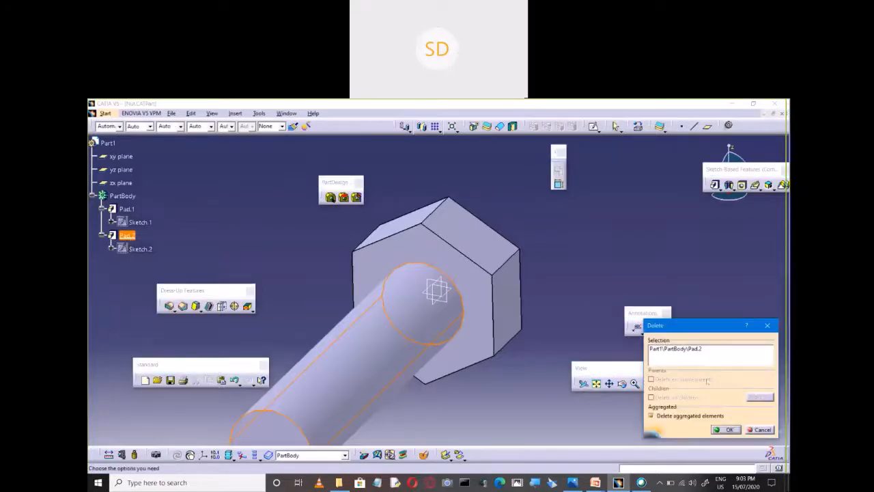
{"action": "left_click", "coordinate": [668, 350]}
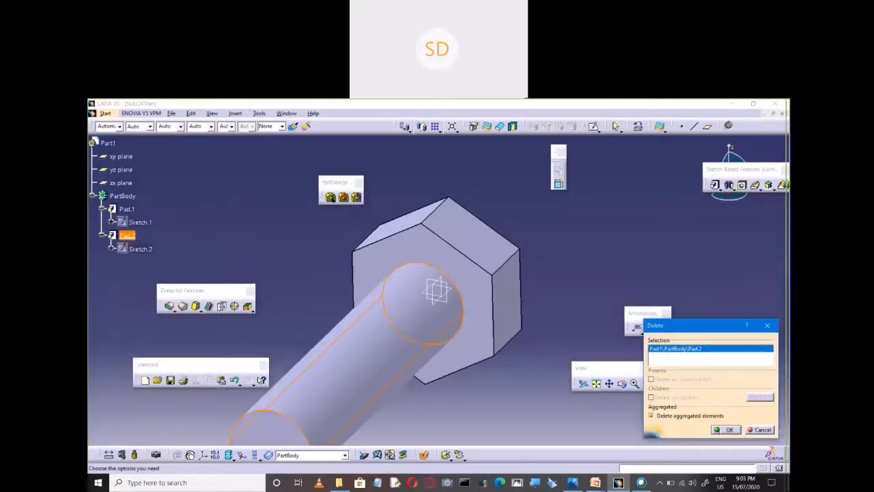
{"action": "left_click", "coordinate": [725, 429]}
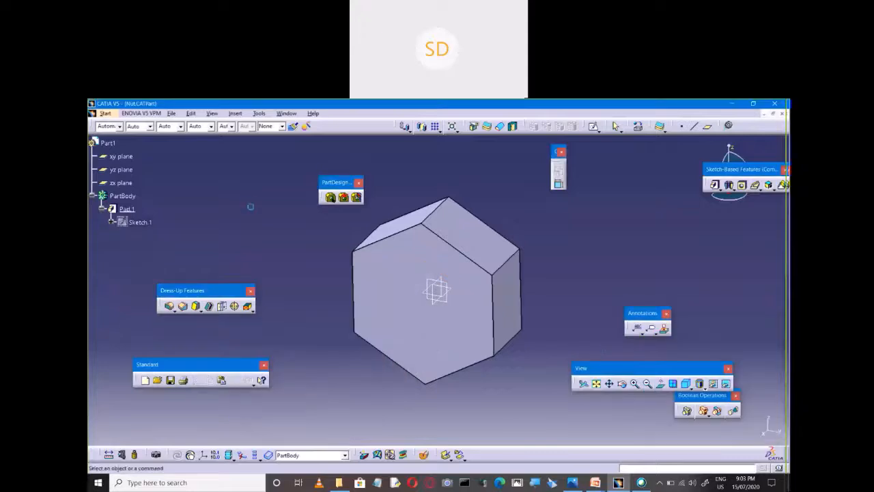
Add a circle of radius 8 mm centred on the origin to the hexagon sketch and exit to cut the nut's through hole.
{"action": "right_click", "coordinate": [139, 222]}
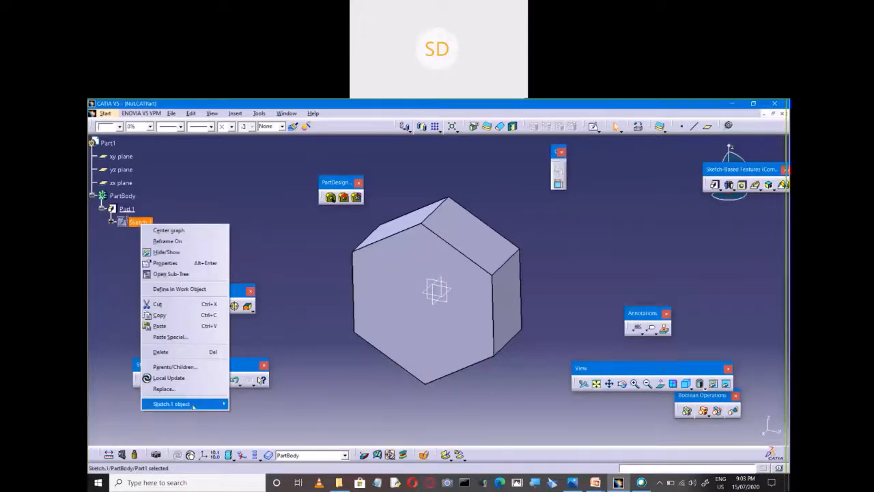
{"action": "mouse_move", "coordinate": [184, 404]}
{"action": "left_click", "coordinate": [252, 403]}
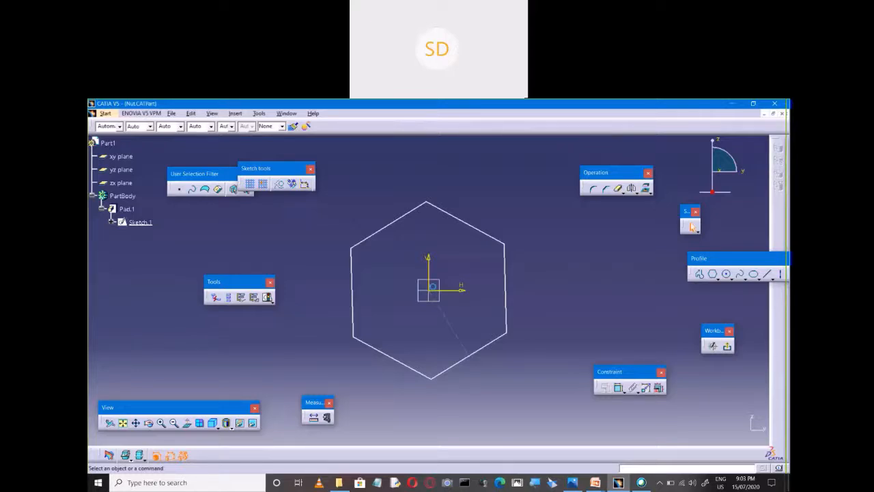
{"action": "left_click", "coordinate": [429, 289]}
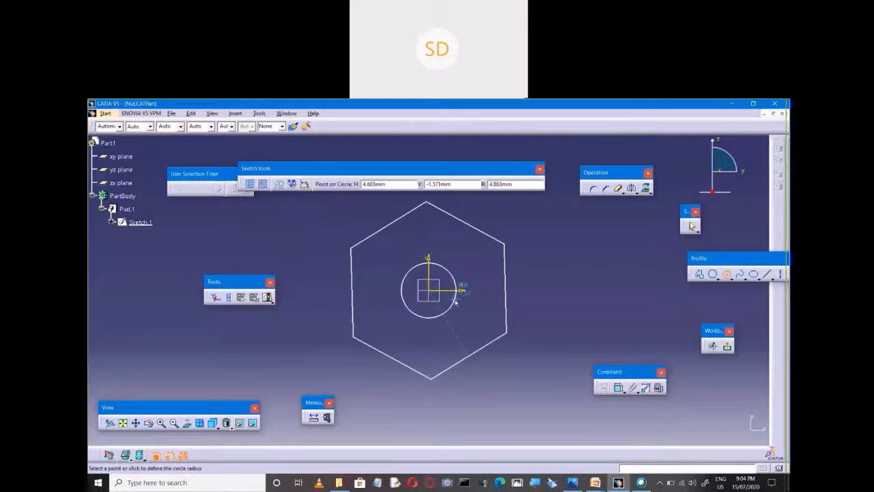
{"action": "type", "text": "1"}
{"action": "key", "text": "BackSpace"}
{"action": "key", "text": "Tab"}
{"action": "key", "text": "Tab"}
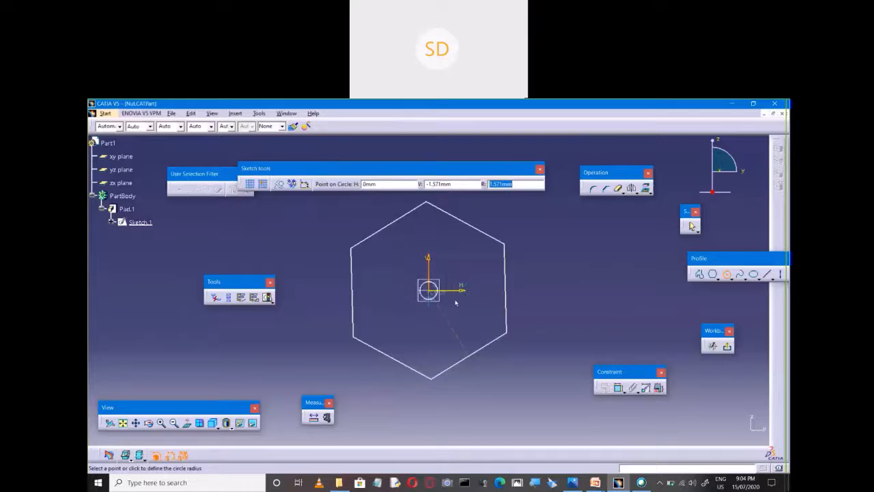
{"action": "type", "text": "8"}
{"action": "key", "text": "Return"}
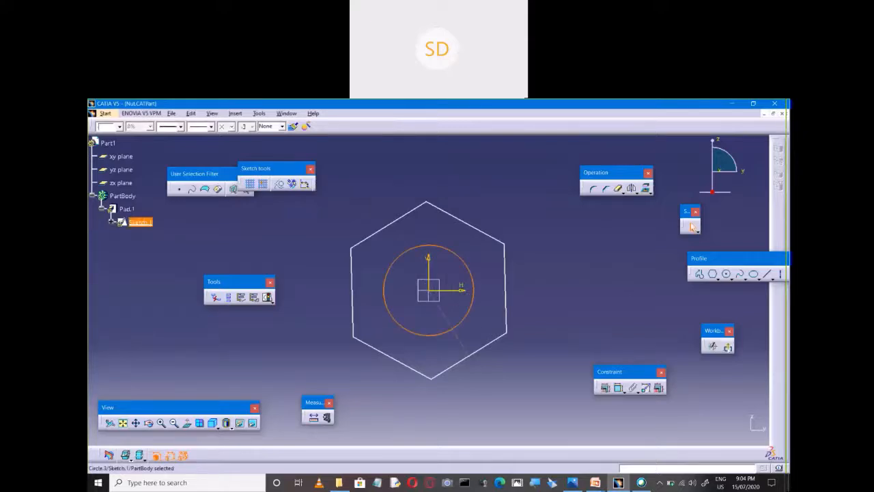
{"action": "left_click", "coordinate": [728, 346]}
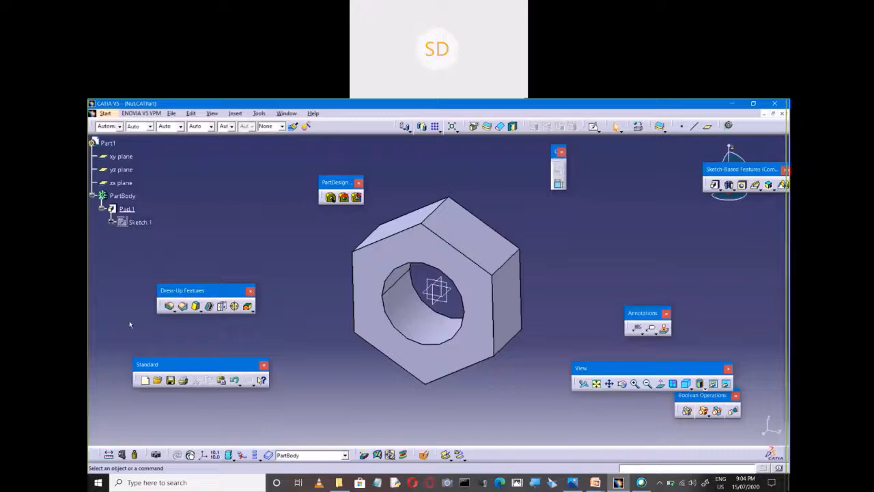
Close the Nut part, saving its changes.
{"action": "left_click", "coordinate": [171, 112]}
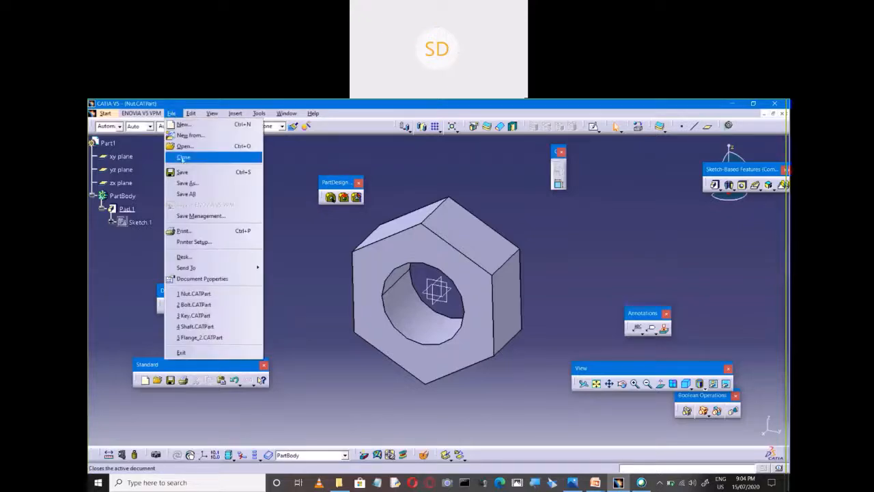
{"action": "left_click", "coordinate": [183, 158]}
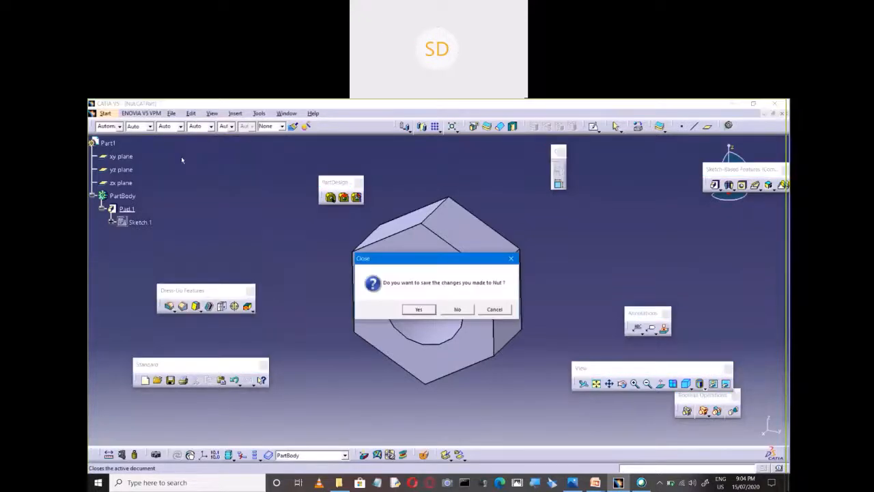
{"action": "left_click", "coordinate": [419, 310]}
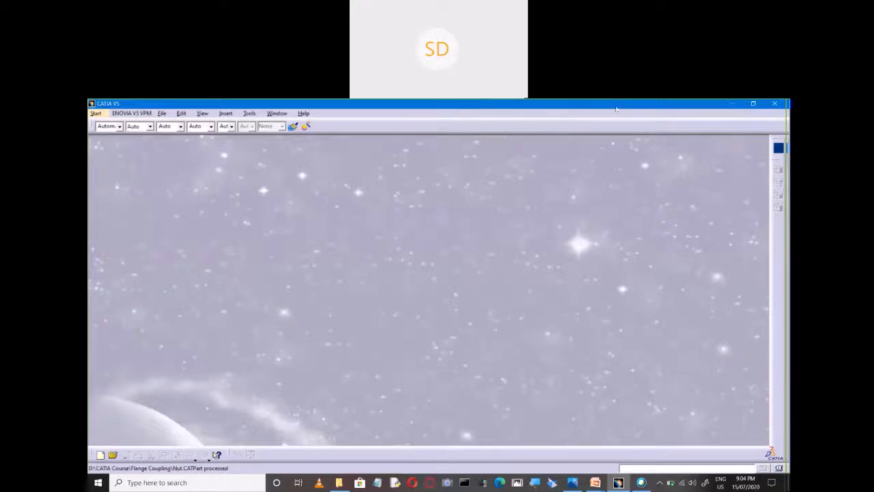
{"action": "left_click", "coordinate": [554, 112]}
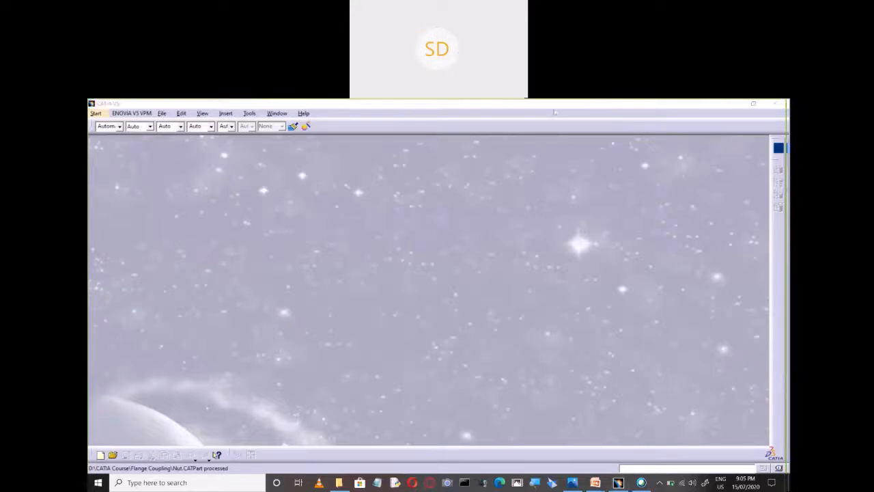